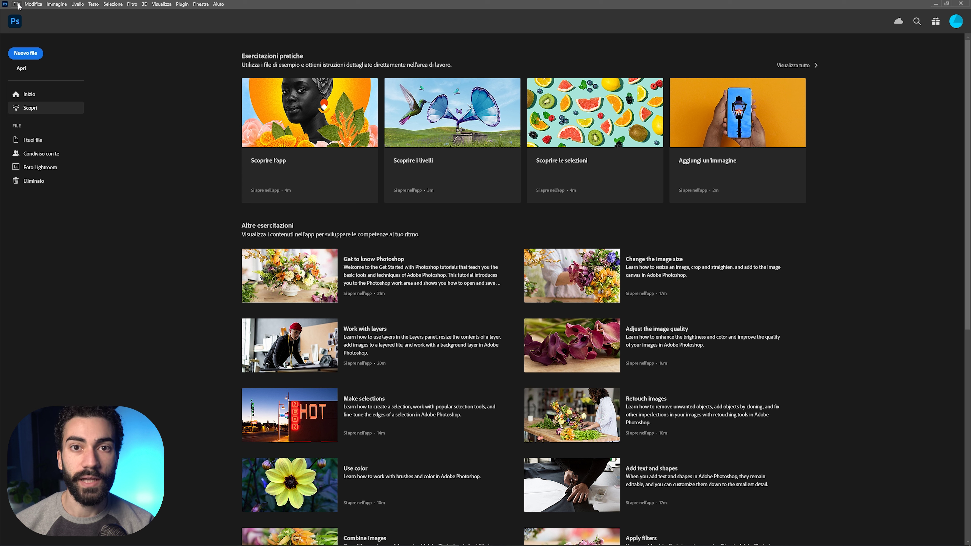
Load the bottom comp, Fossil inside, Fossil Metal and Side comp .tif files as one auto-aligned layer stack.
click(19, 5)
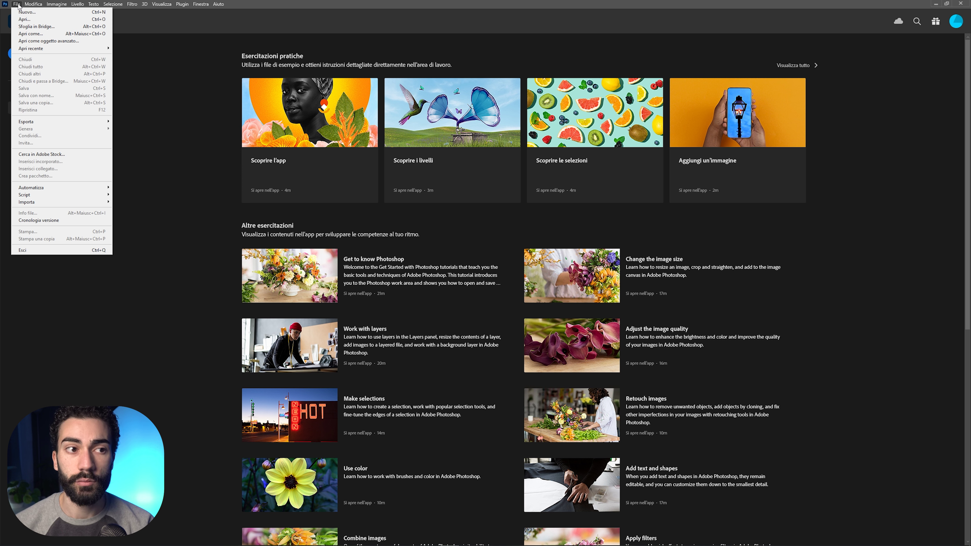
mouse_move(61, 195)
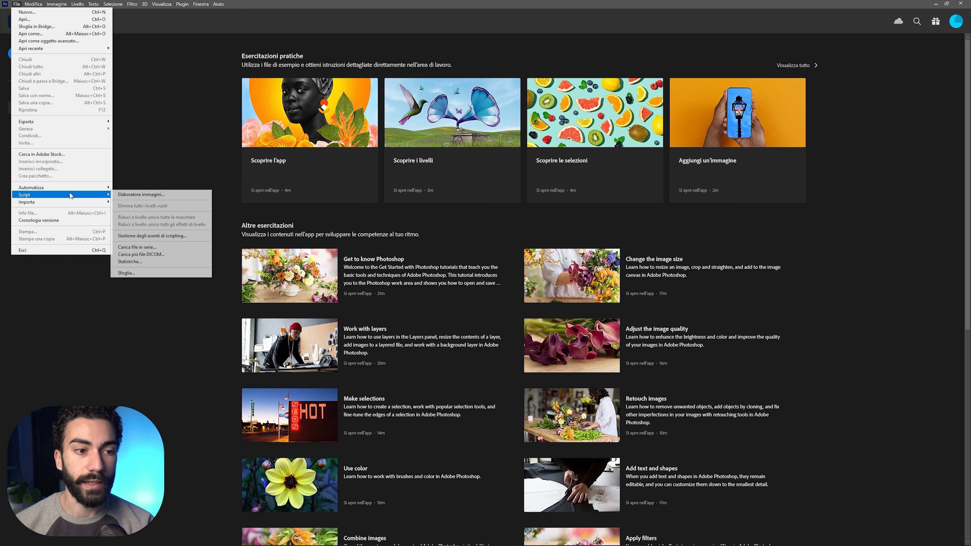
click(143, 248)
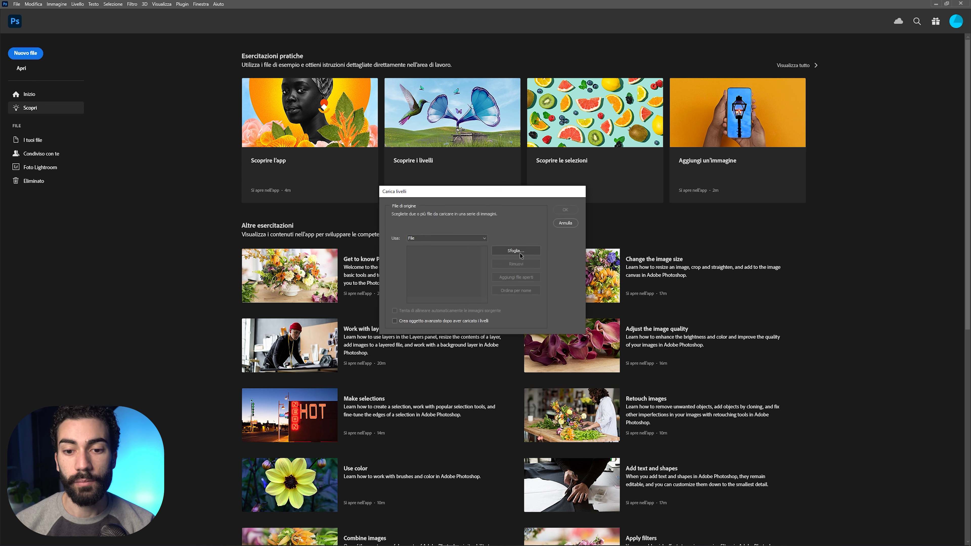
click(516, 251)
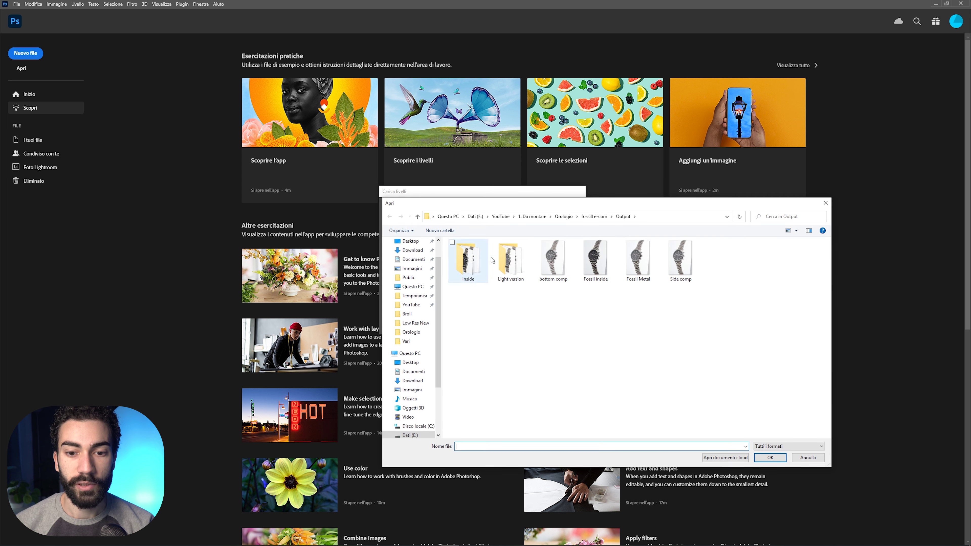
drag(669, 298, 561, 277)
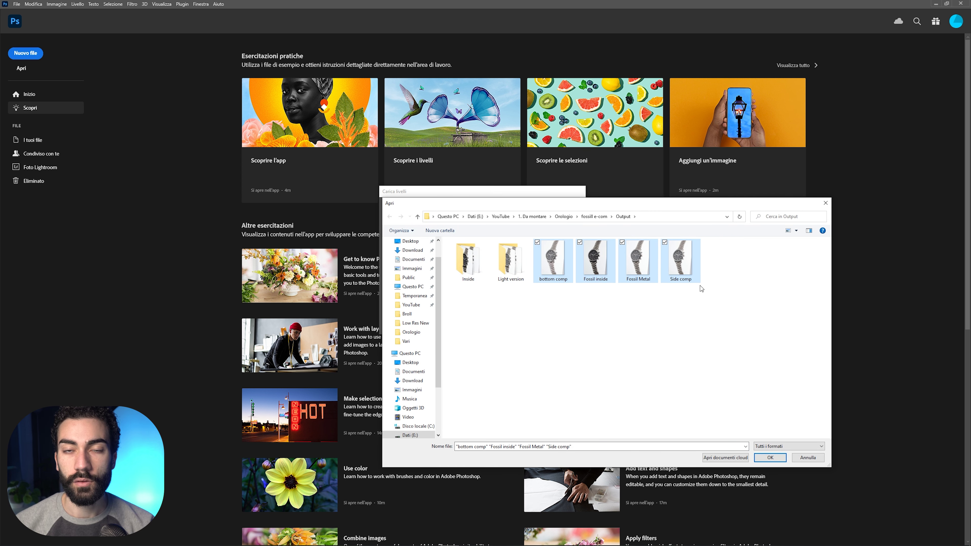
click(770, 458)
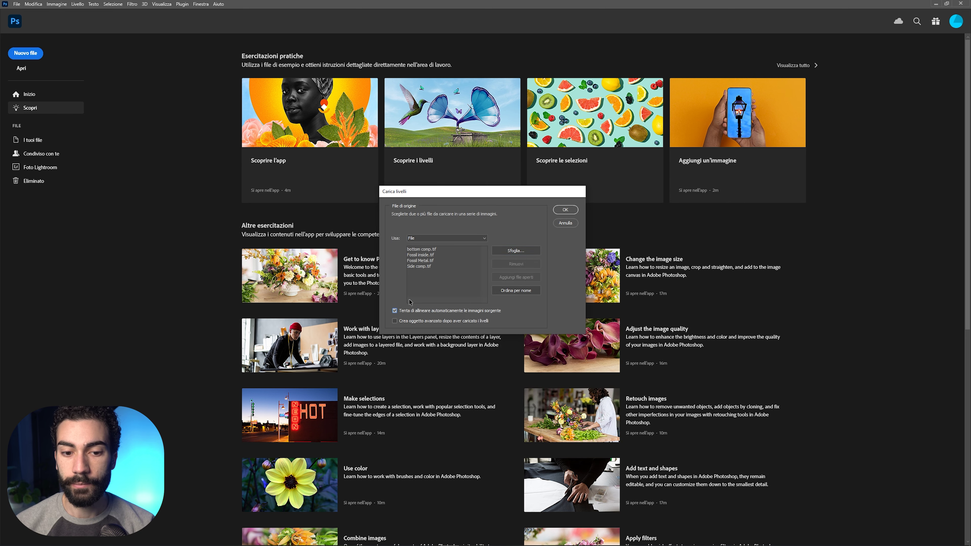
click(566, 210)
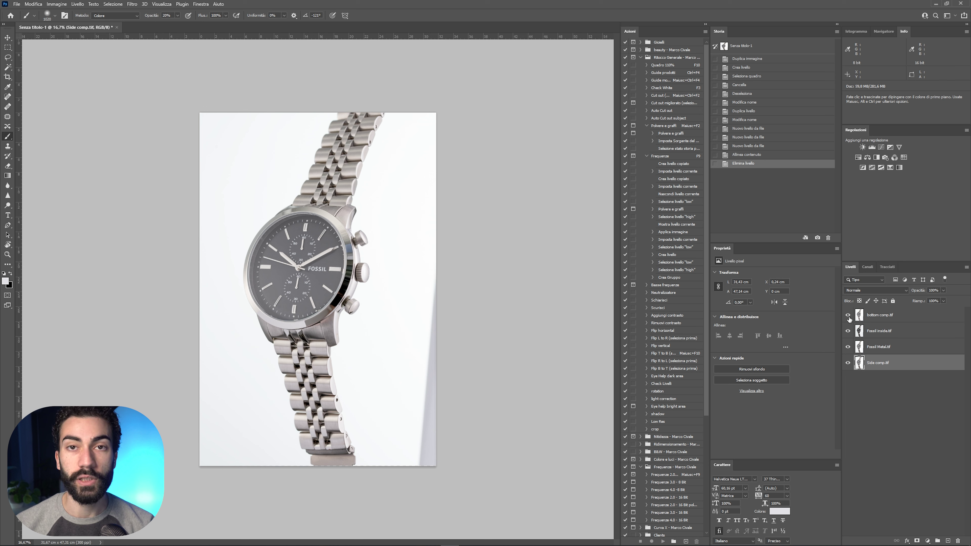
Toggle Fossil Metal's visibility repeatedly to compare its bezel against Side comp.
click(848, 347)
click(849, 347)
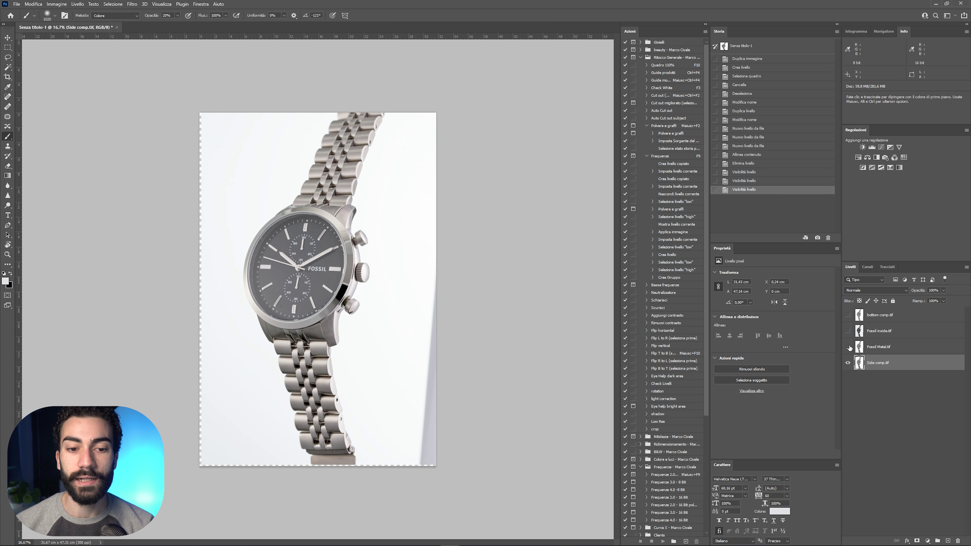
click(849, 347)
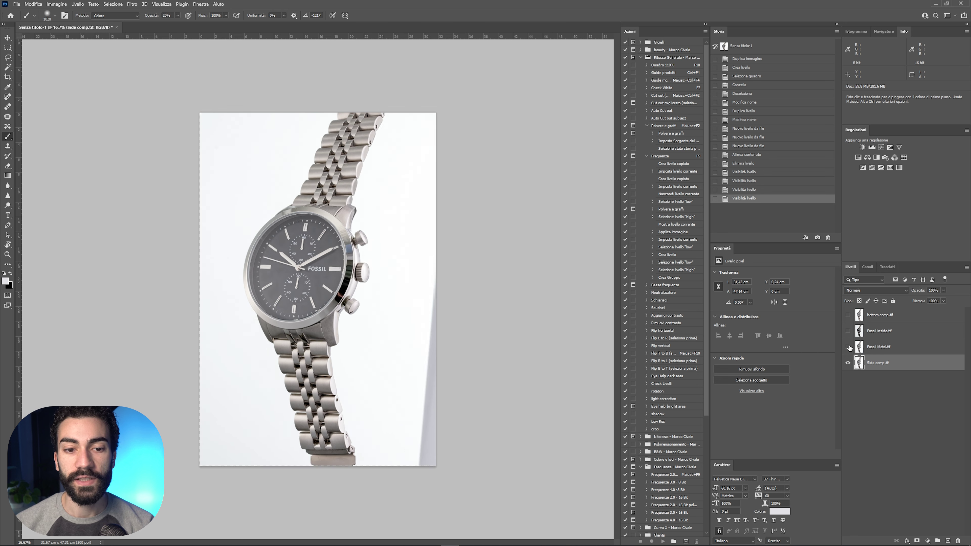
click(848, 347)
click(848, 347)
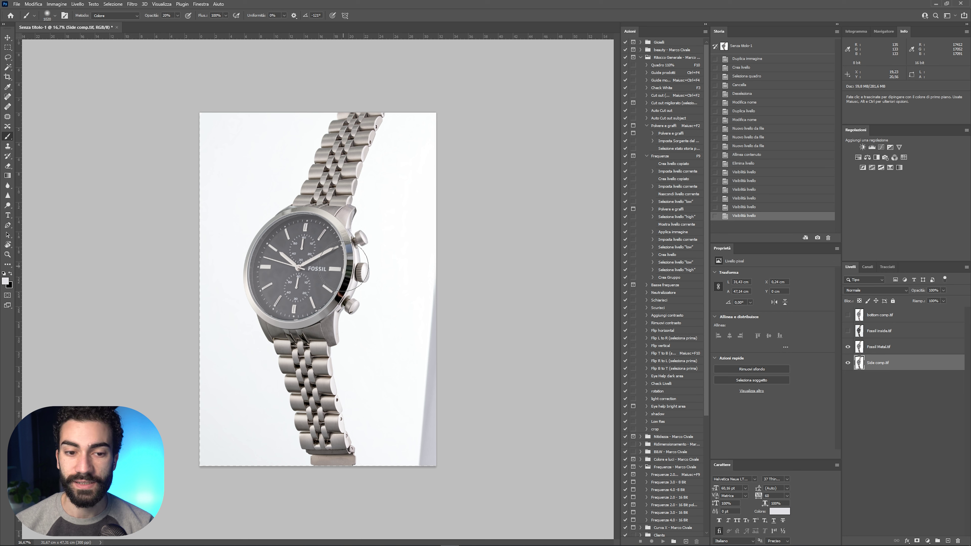
click(848, 347)
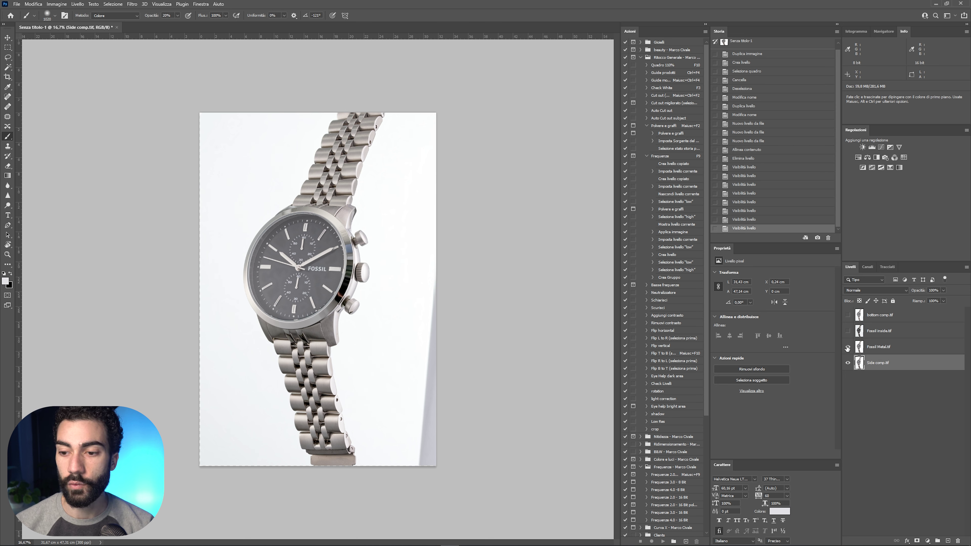
Move Side comp above Fossil Metal, restore Fossil Metal's visibility and add a mask to Side comp.
click(848, 347)
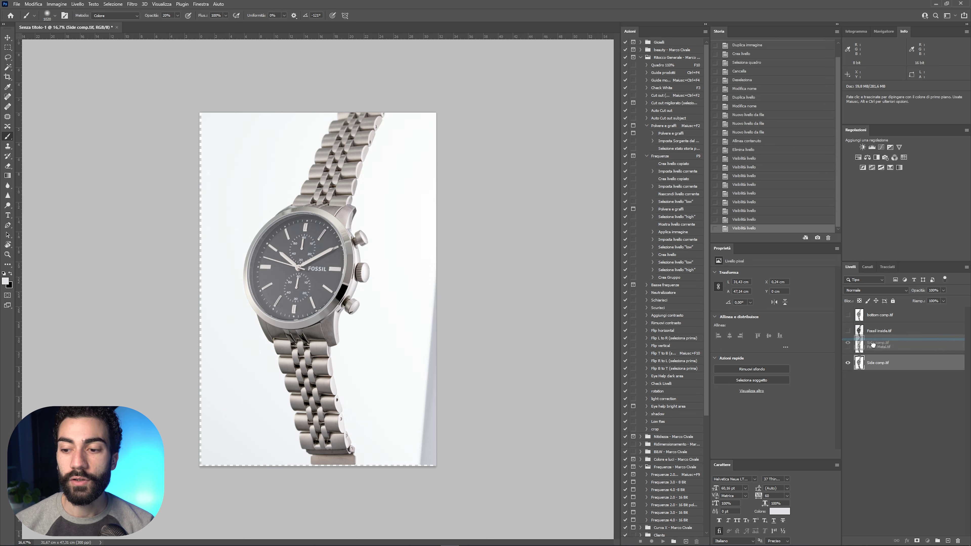
key(ctrl+bracketright)
click(848, 363)
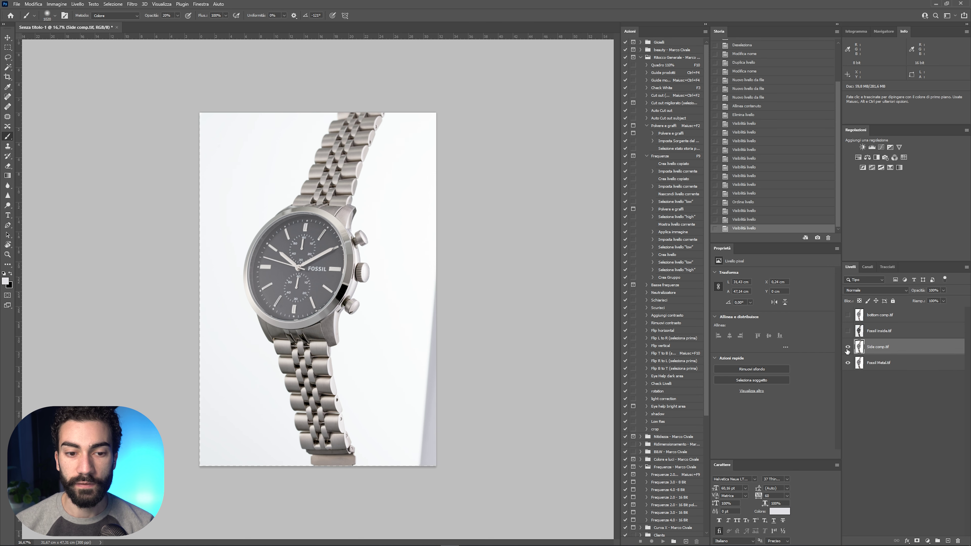
click(917, 541)
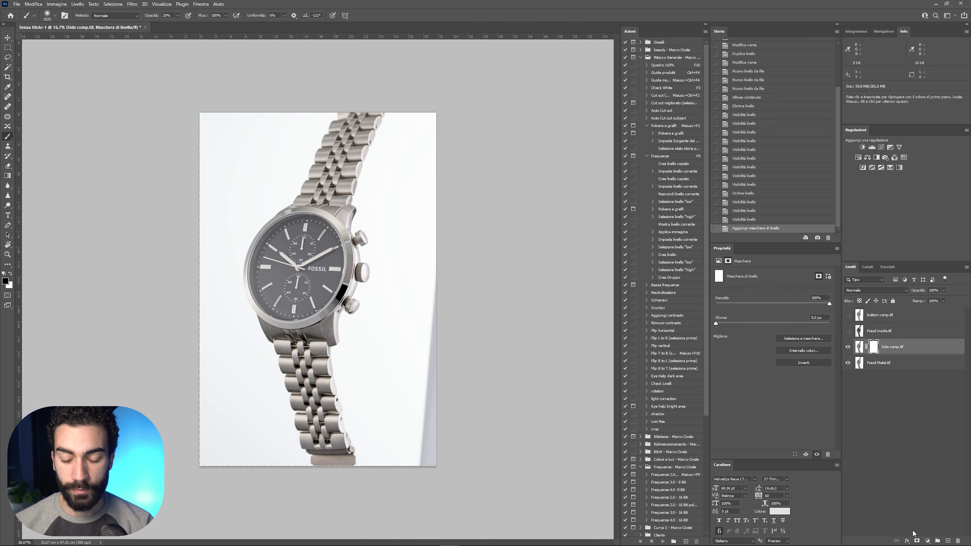
Invert Side comp's mask and paint white along the bright bezel edge with a ~107 px brush.
key(ctrl+i)
key(ctrl+plus)
key(ctrl+plus)
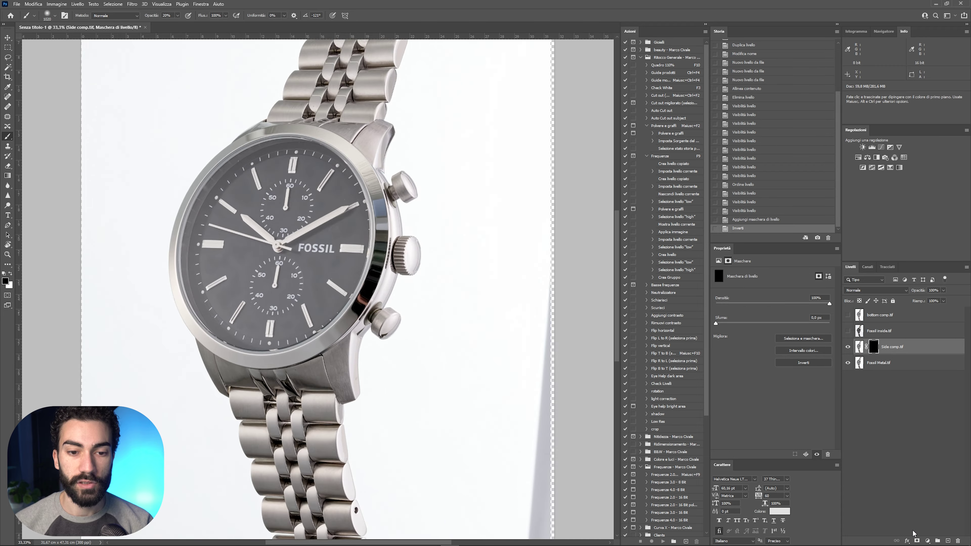
key(ctrl+plus)
key(ctrl+plus)
key(ctrl+plus)
scroll(416, 195, up, 3)
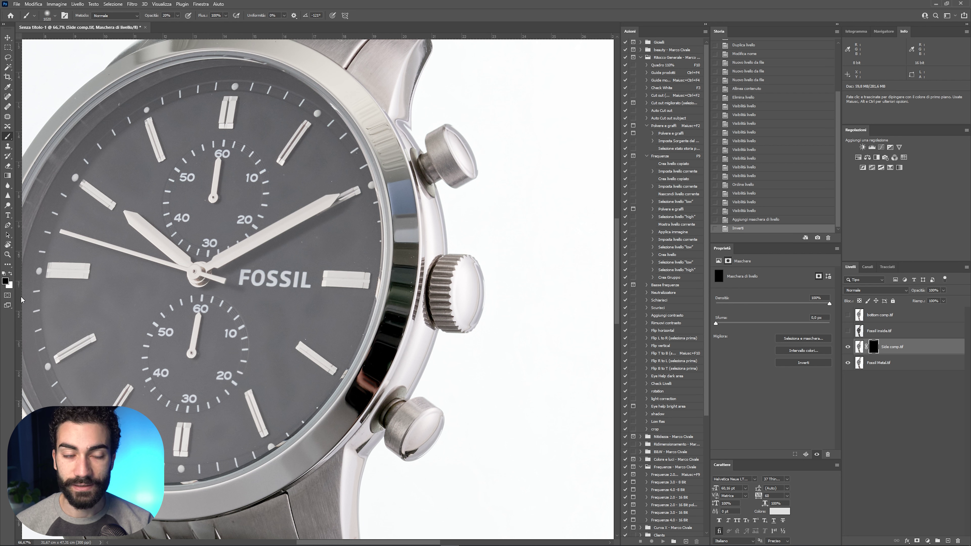
key(x)
key(x)
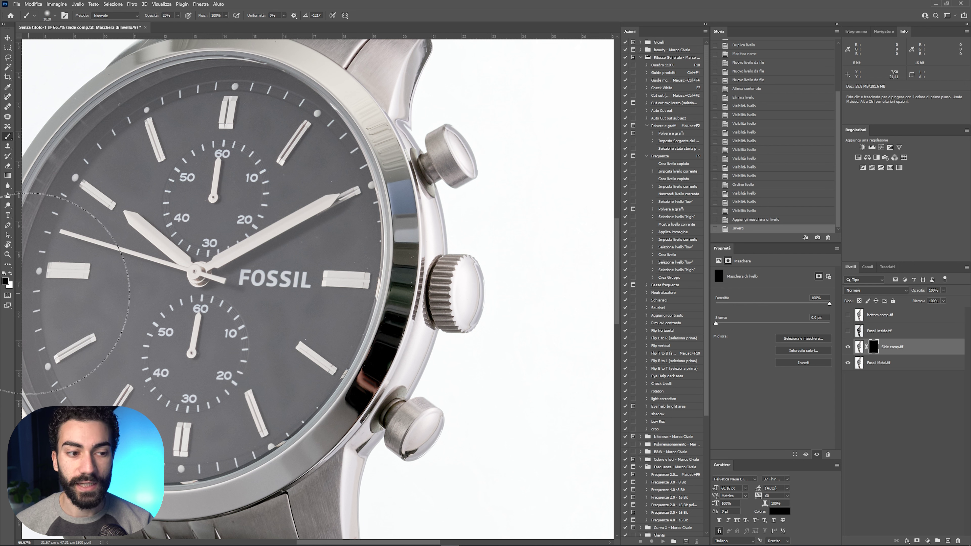
key(x)
mouse_move(483, 248)
mouse_down()
mouse_move(390, 251)
mouse_move(406, 214)
mouse_move(386, 153)
mouse_up()
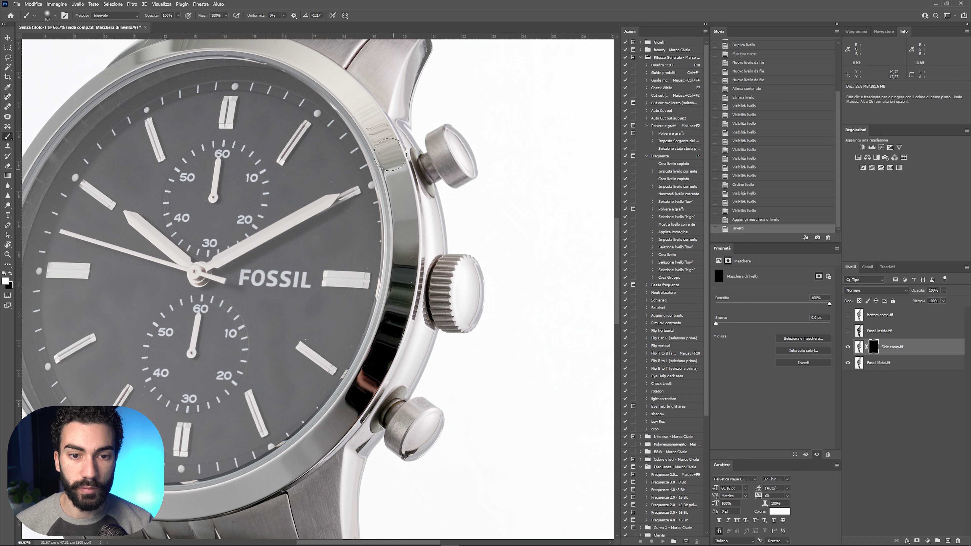
drag(408, 225, 398, 329)
drag(417, 249, 379, 352)
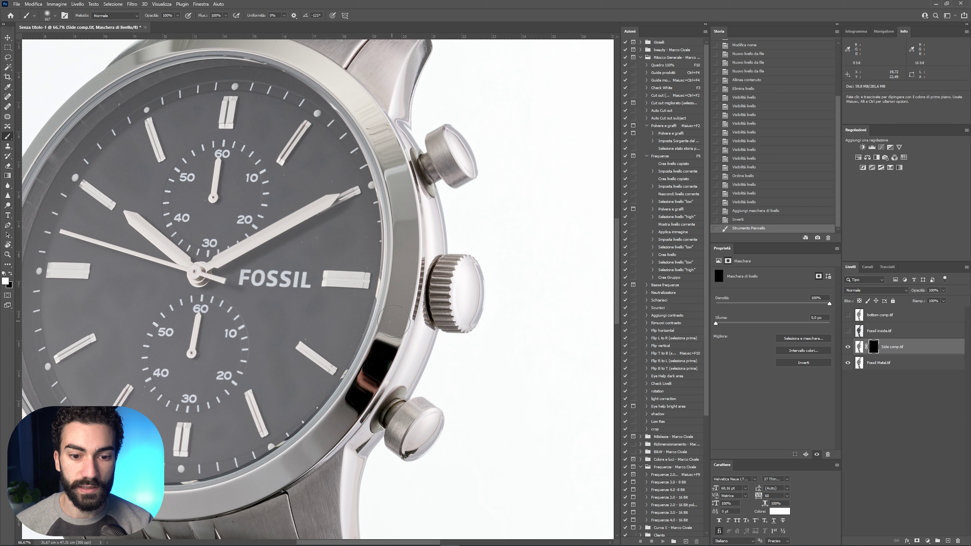
drag(423, 220, 415, 220)
click(430, 209)
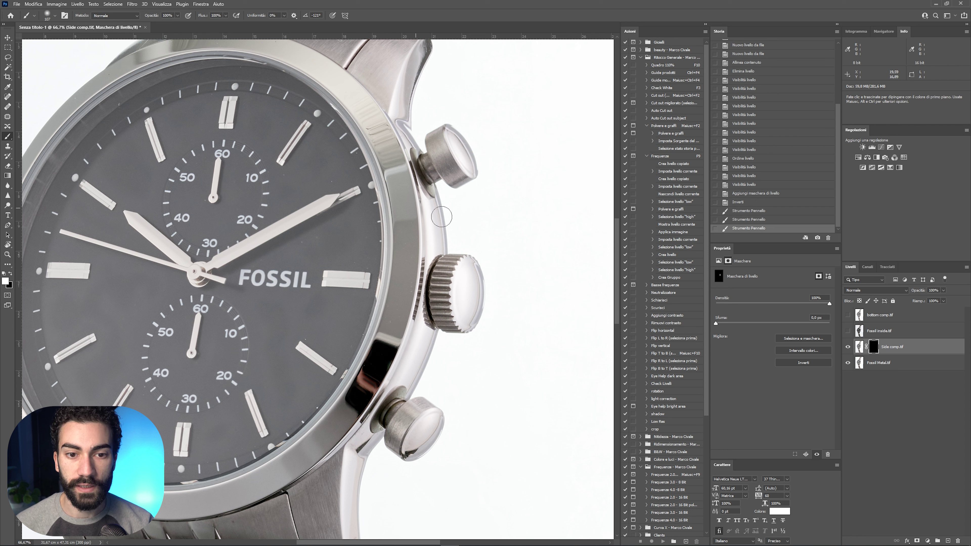
Check the masked bezel, then merge Side comp and Fossil Metal into one layer.
click(848, 347)
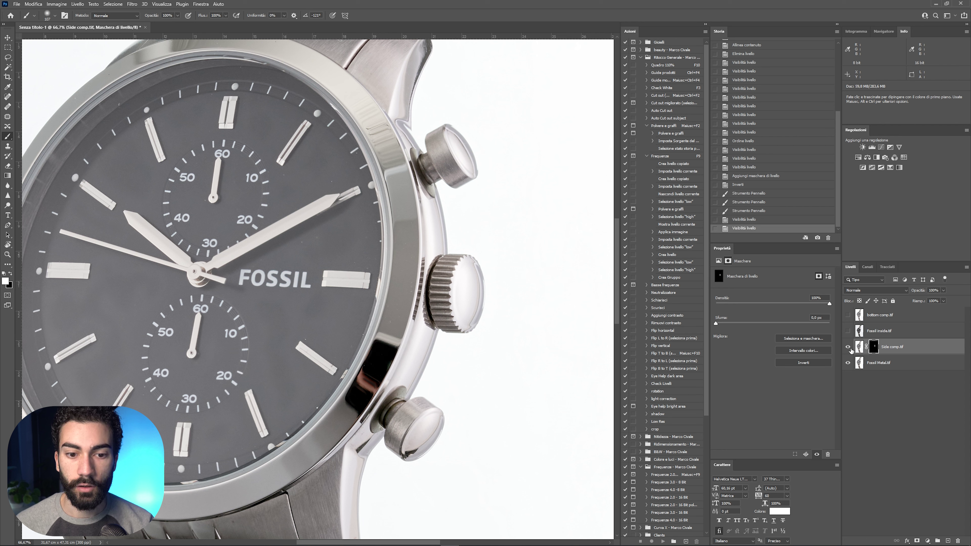
key(ctrl+minus)
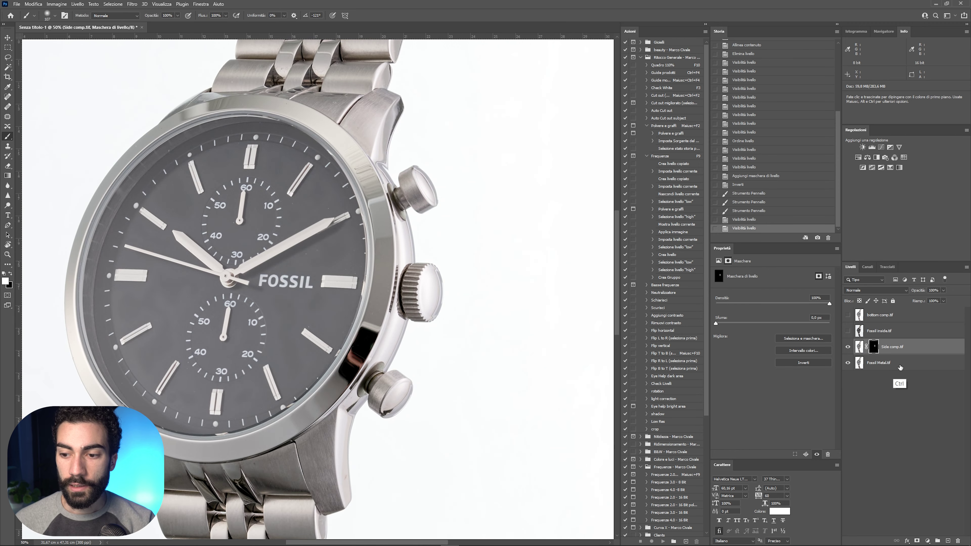
click(901, 363)
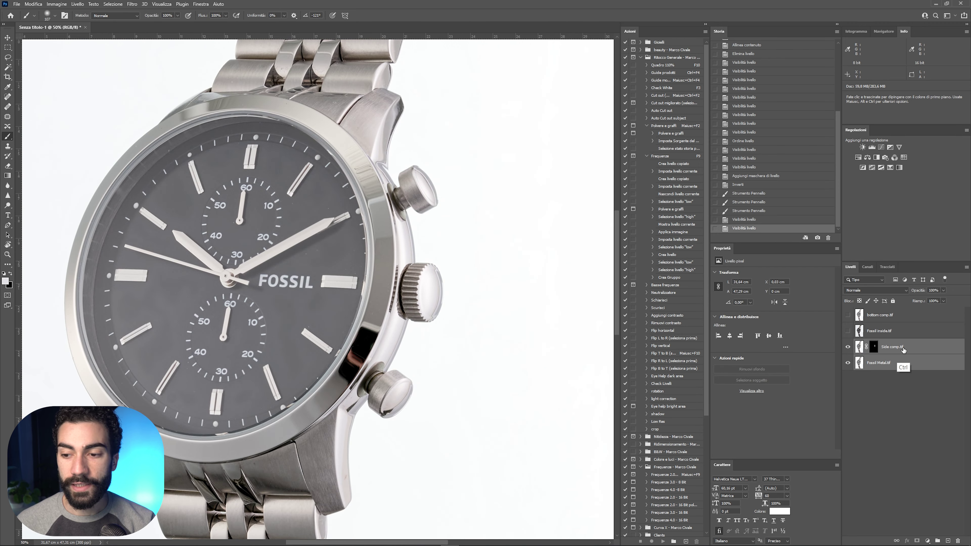
key(ctrl+e)
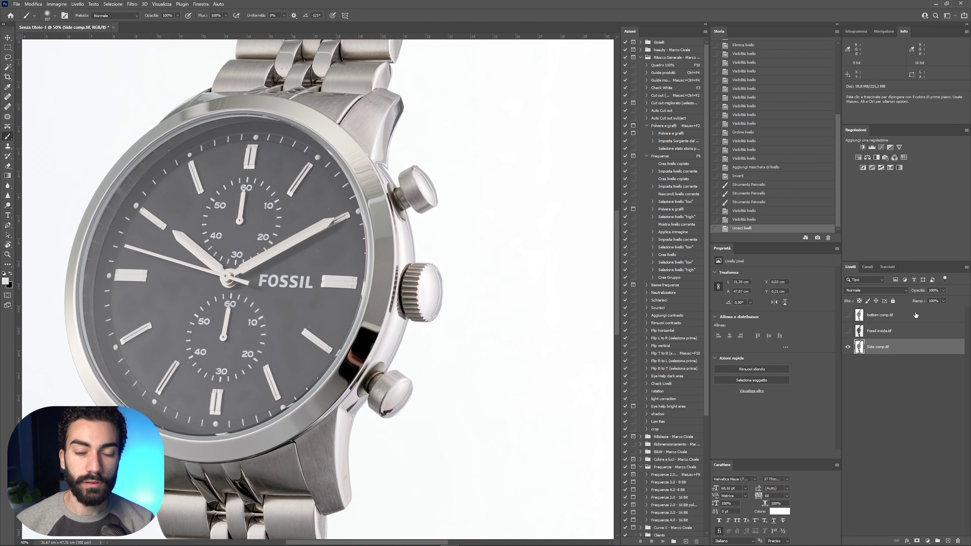
scroll(538, 283, left, 5)
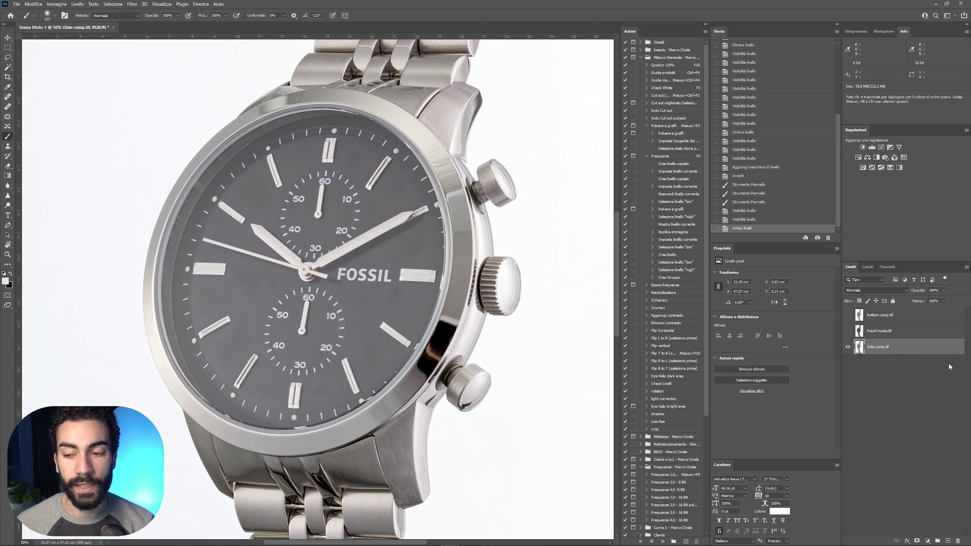
click(848, 331)
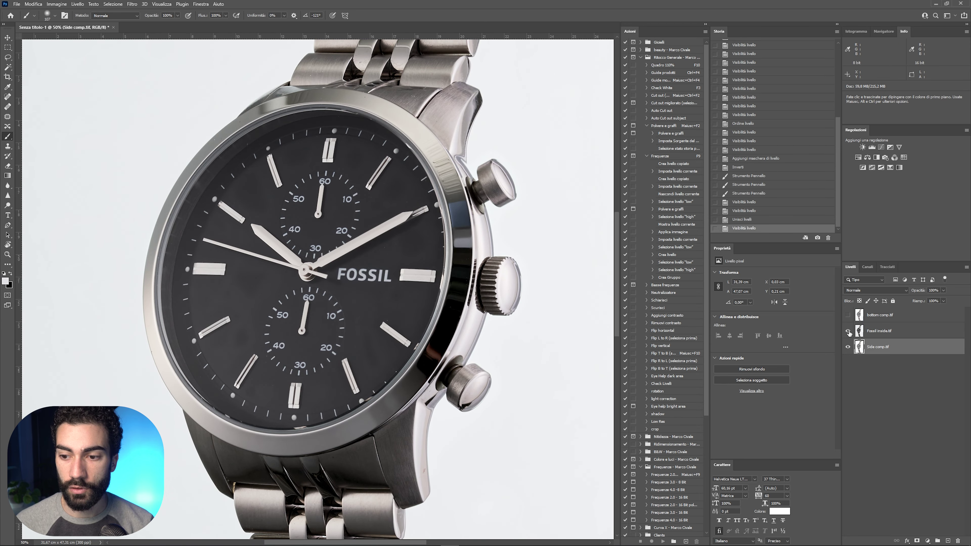
click(848, 331)
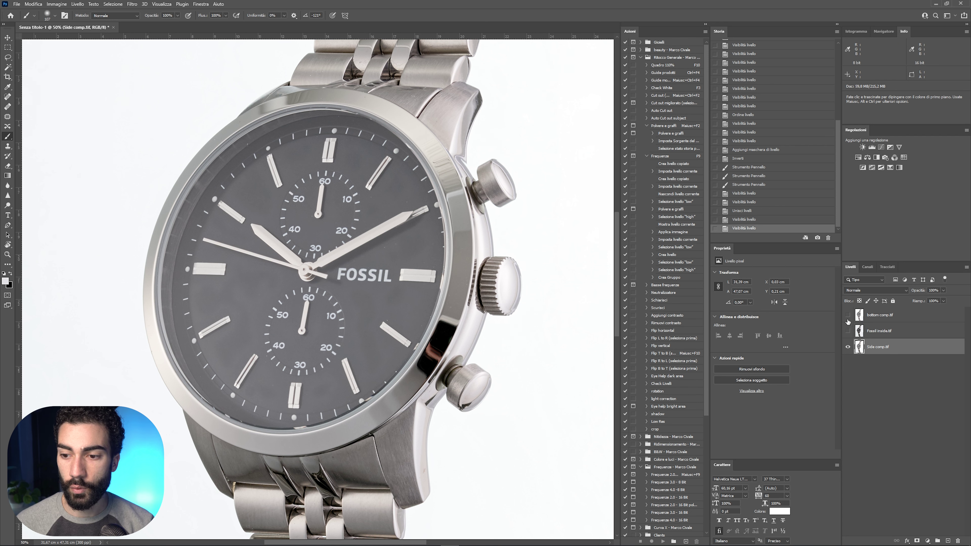
click(847, 332)
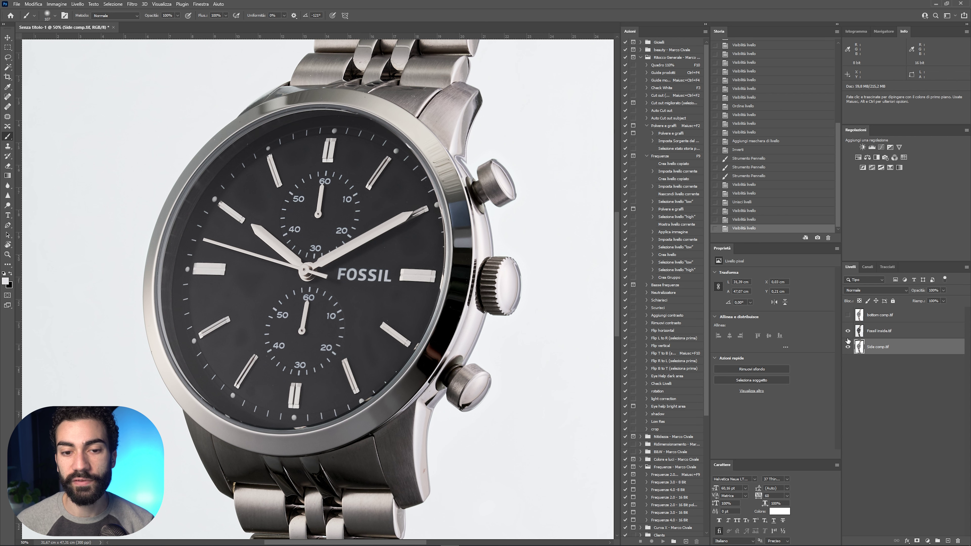
click(848, 332)
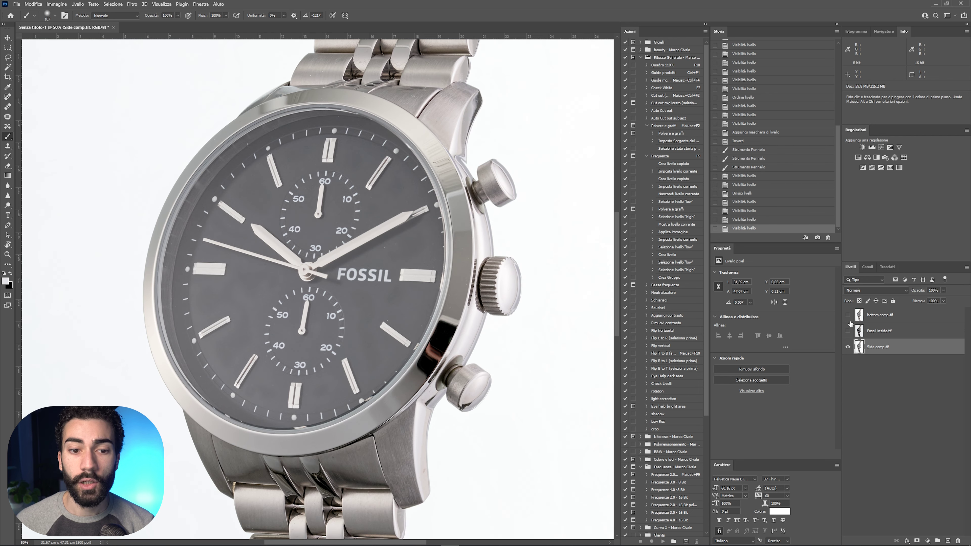
click(849, 322)
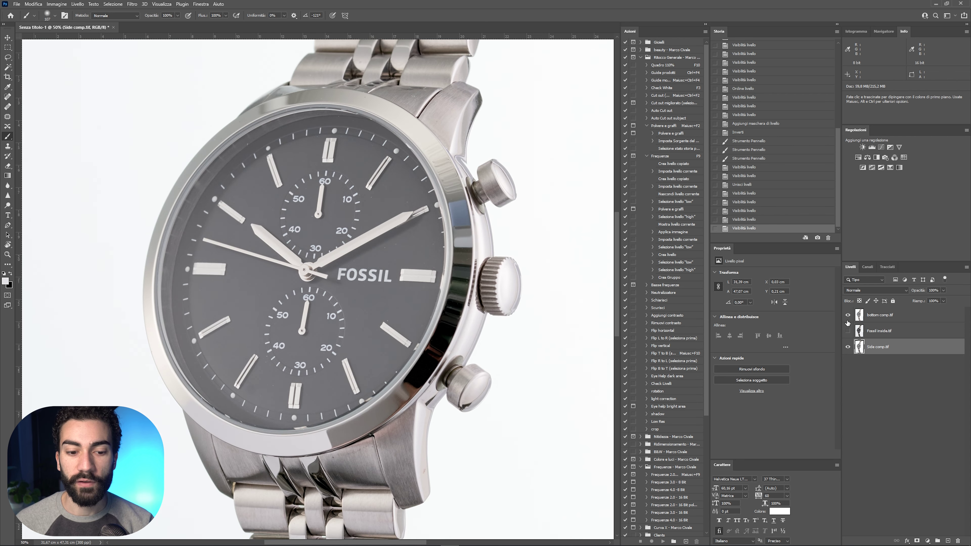
key(ctrl+minus)
drag(327, 378, 405, 207)
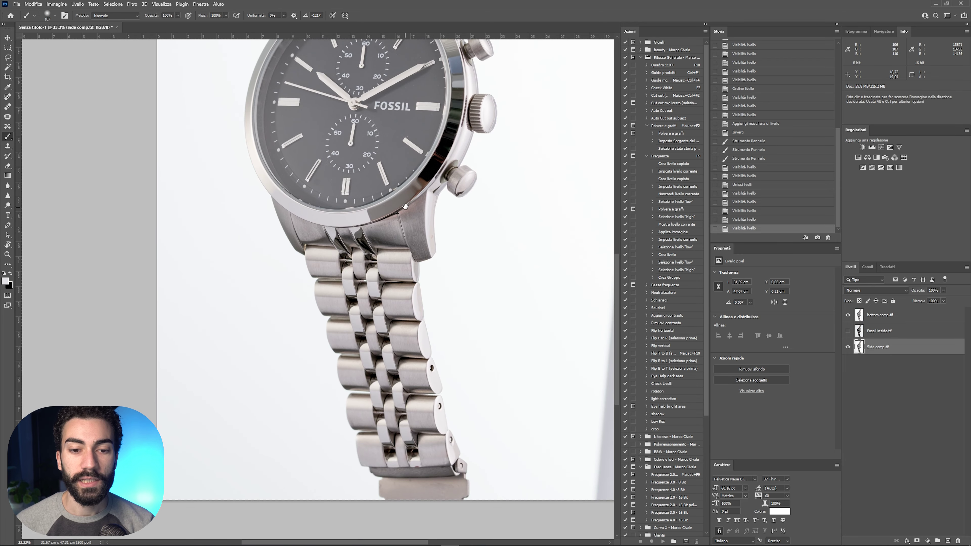
drag(465, 248, 448, 270)
click(847, 315)
click(848, 316)
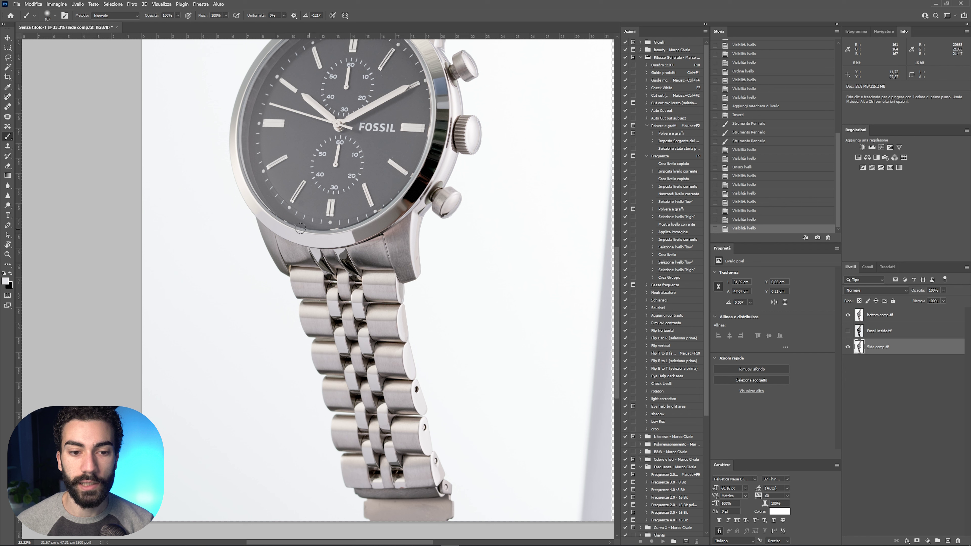
key(ctrl+minus)
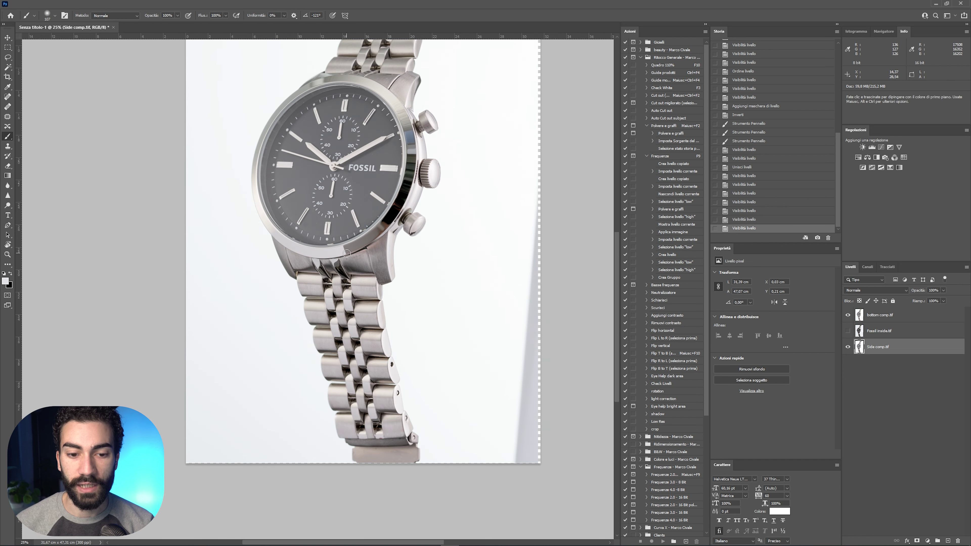
click(848, 315)
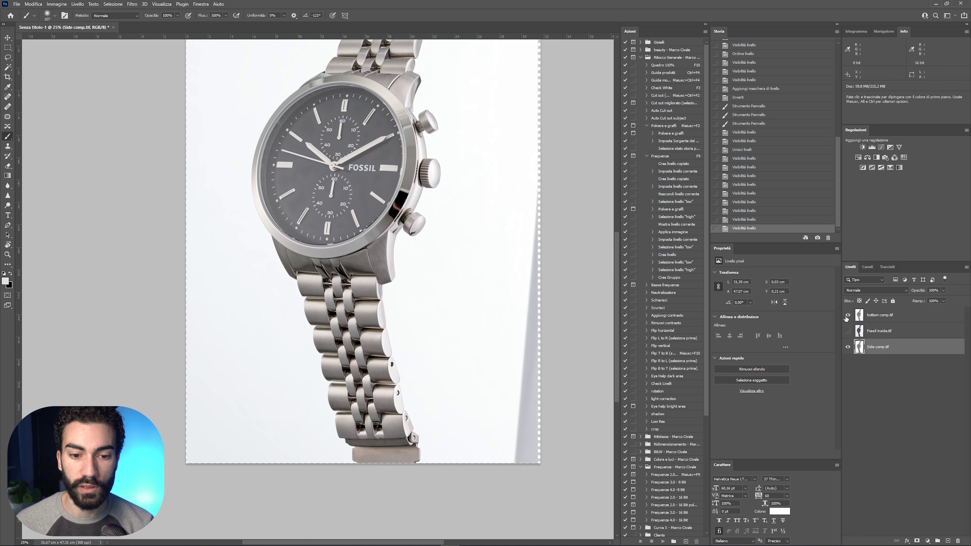
click(848, 315)
scroll(351, 289, up, 2)
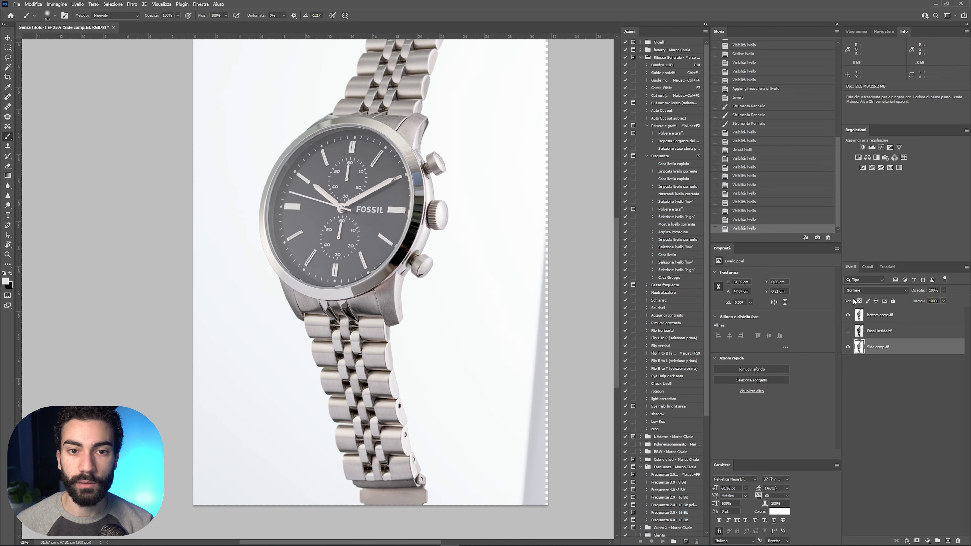
click(848, 316)
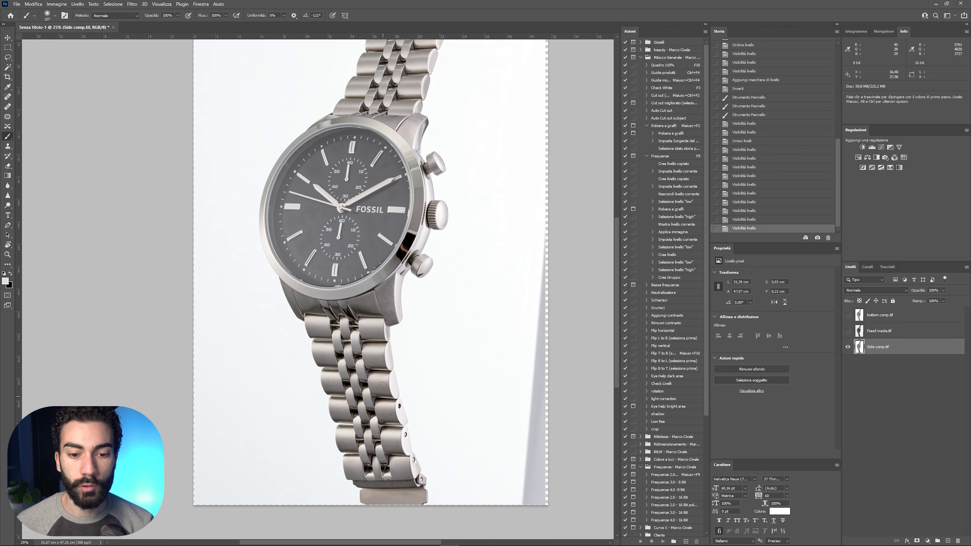
click(848, 316)
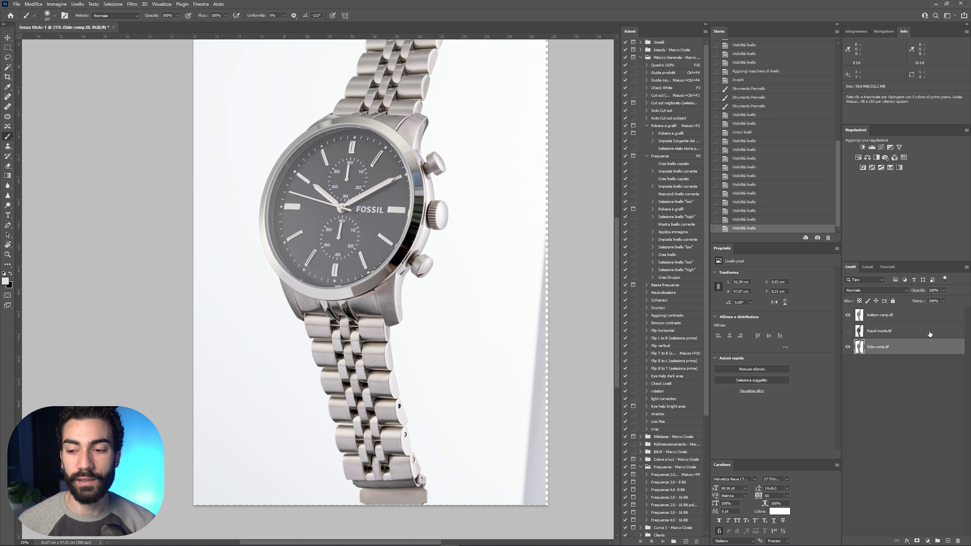
click(848, 316)
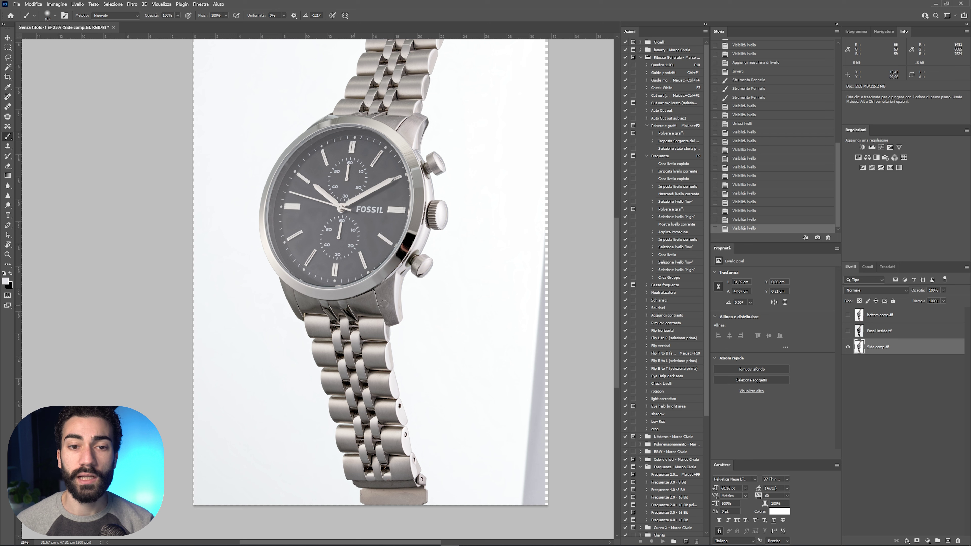
click(848, 314)
click(884, 315)
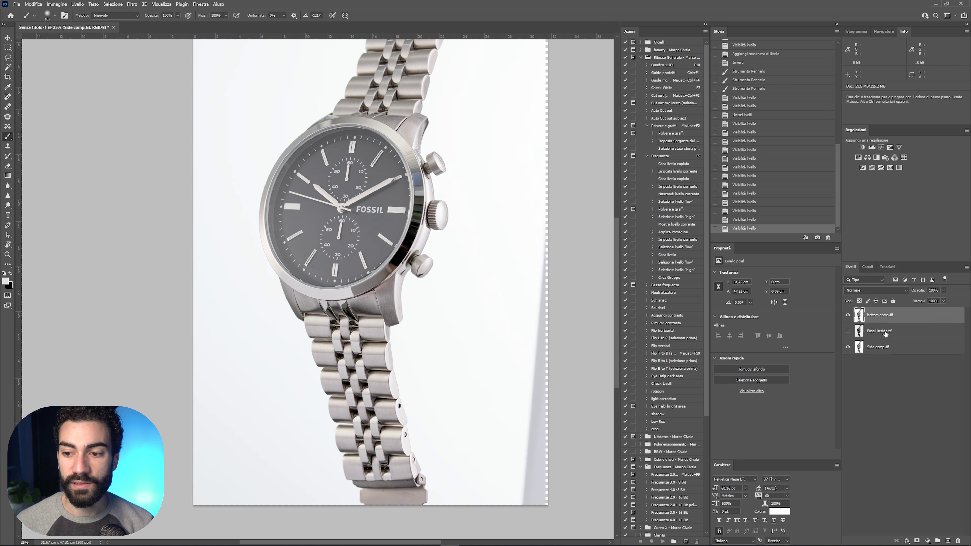
click(917, 541)
Trial an inverted bottom comp.tif mask on the bracelet, undo it, then delete that layer and mask.
key(ctrl+i)
key(ctrl+plus)
key(ctrl+plus)
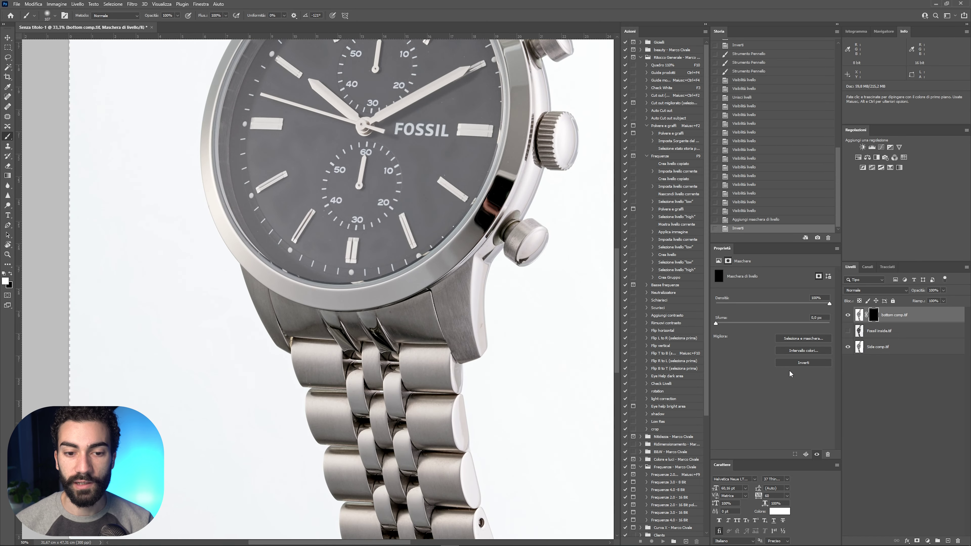
drag(523, 276, 503, 134)
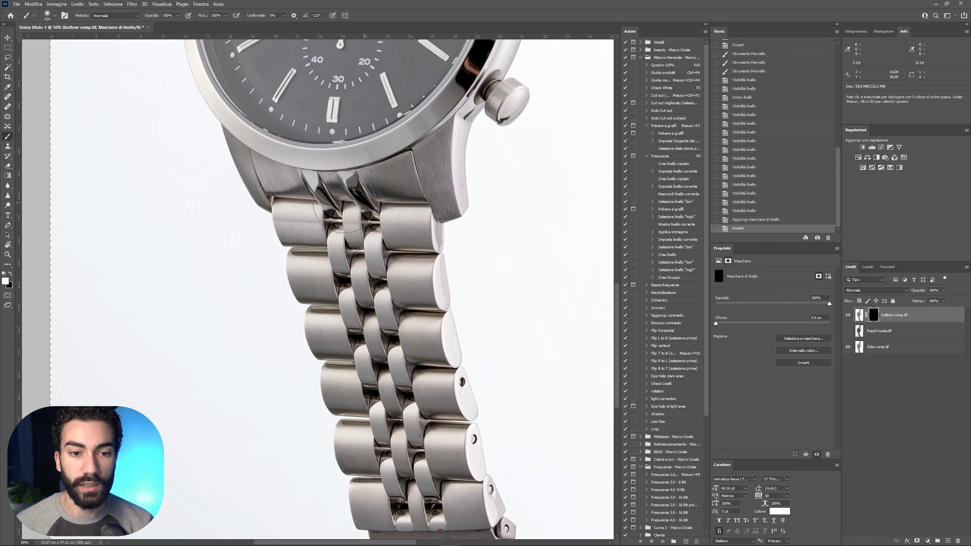
drag(359, 200, 391, 278)
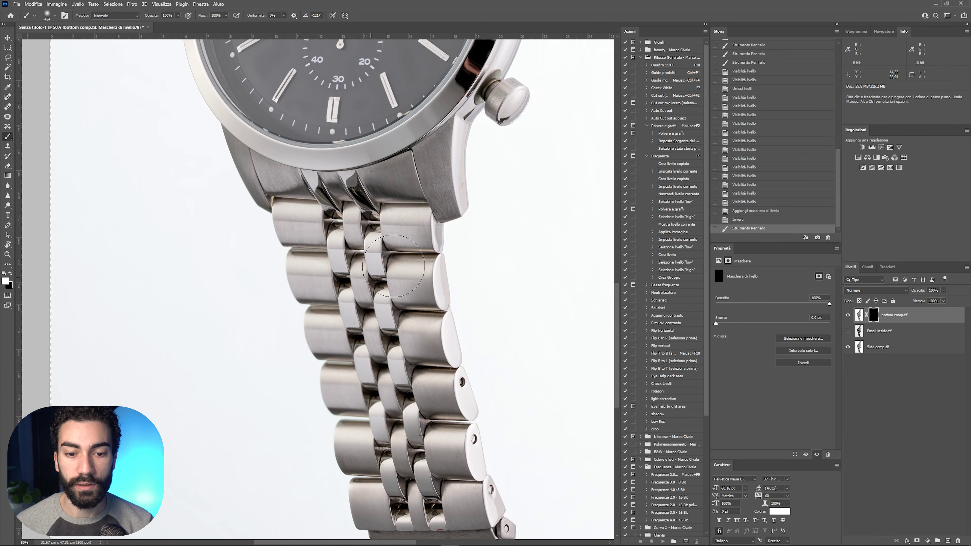
key(ctrl+z)
key(ctrl+minus)
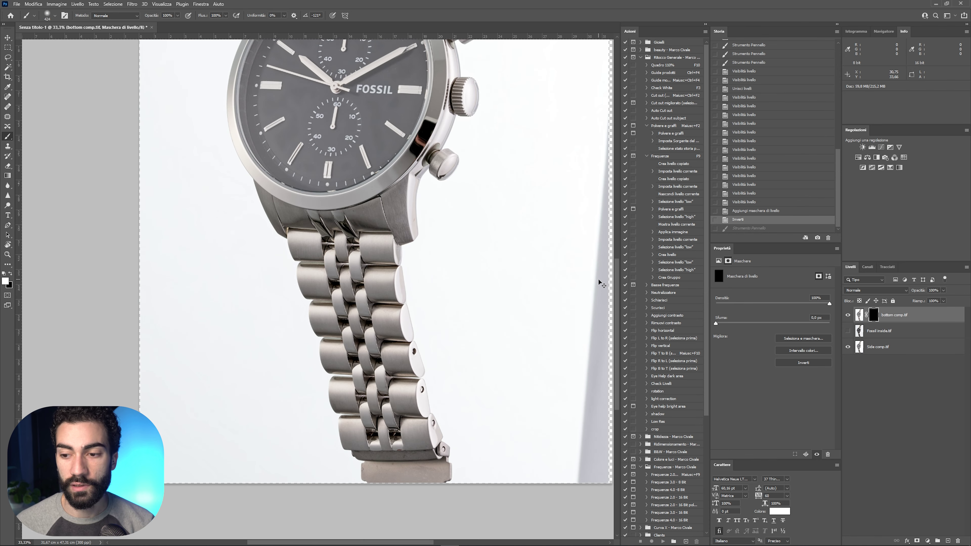
key(ctrl+minus)
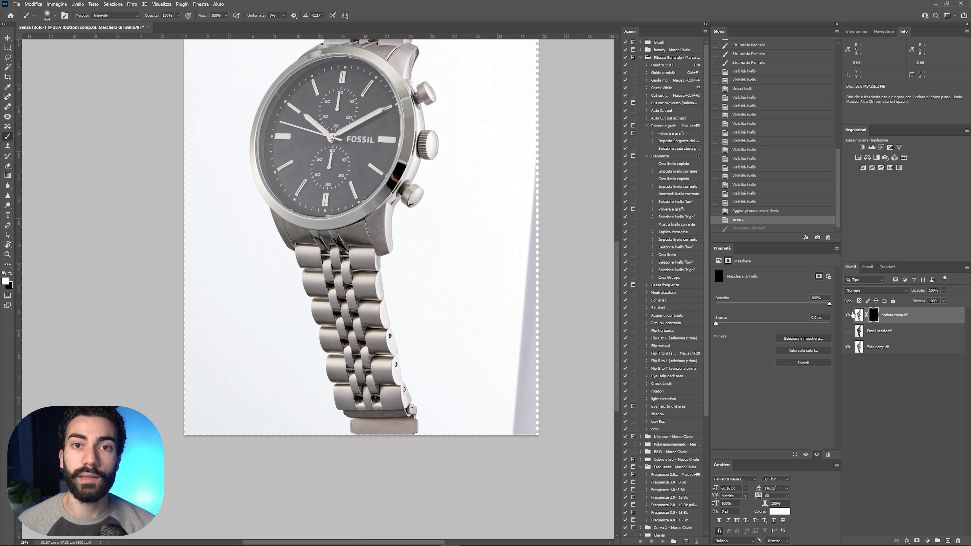
key(Delete)
key(Delete)
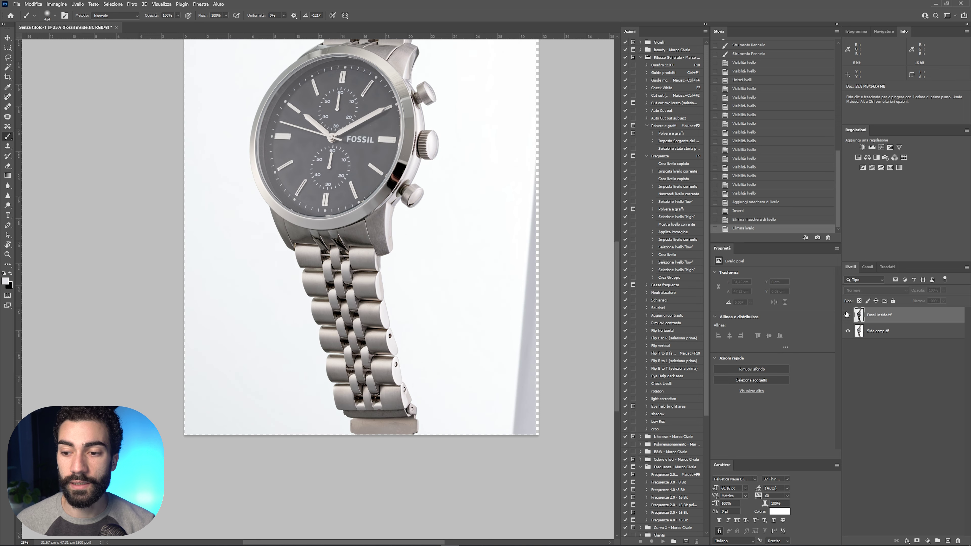
click(848, 314)
Give Fossil inside.tif an inverted mask and paint its darker dial in at 30% brush opacity.
scroll(503, 350, left, 2)
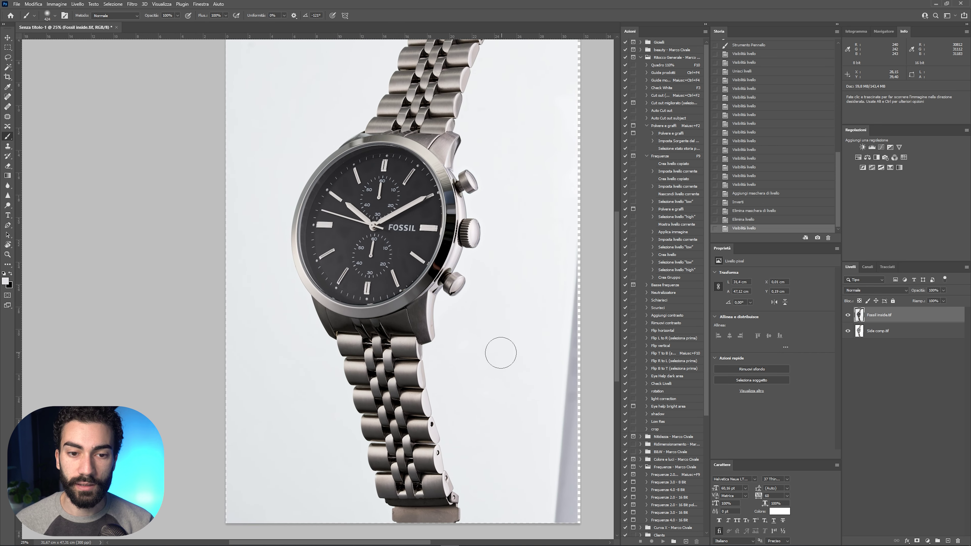
key(ctrl+plus)
scroll(483, 215, right, 1)
scroll(483, 214, right, 1)
click(848, 315)
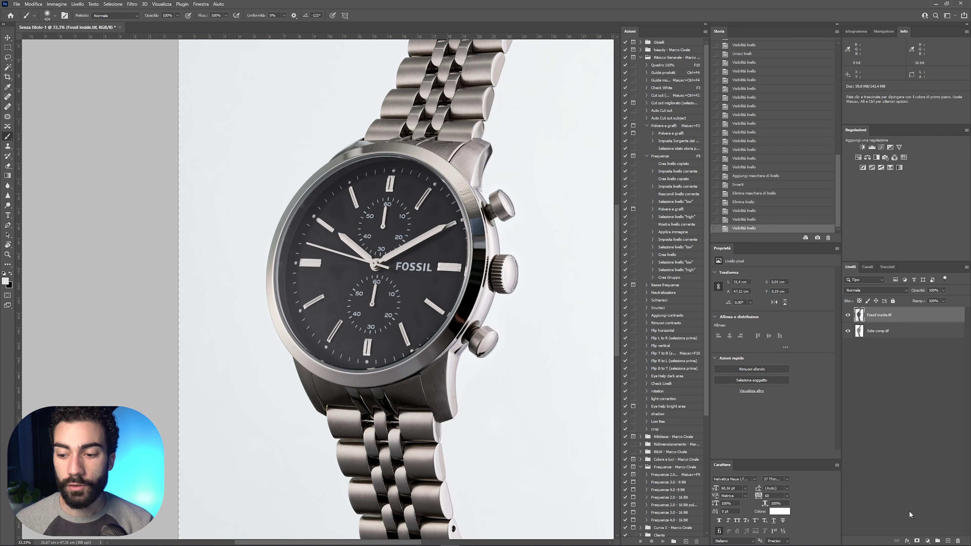
click(918, 541)
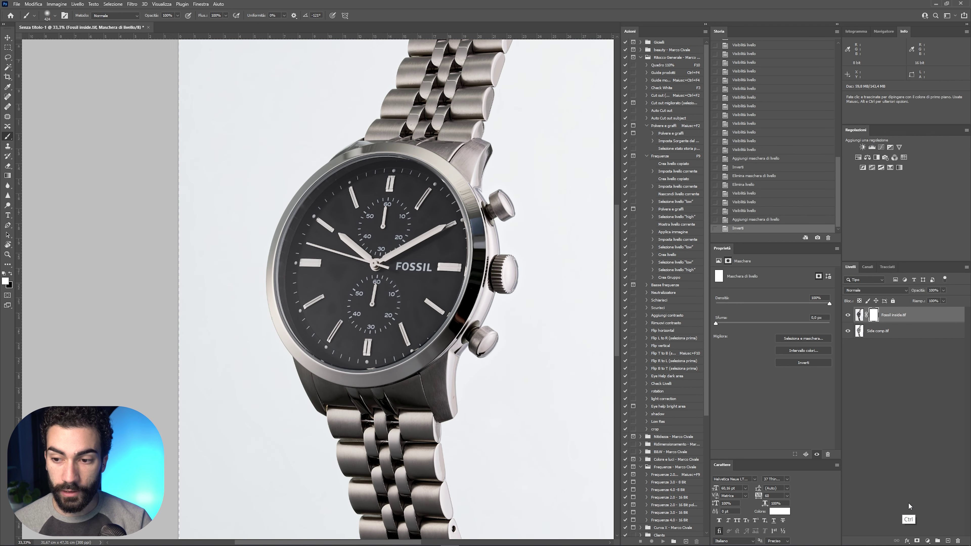
key(ctrl+i)
drag(398, 207, 406, 208)
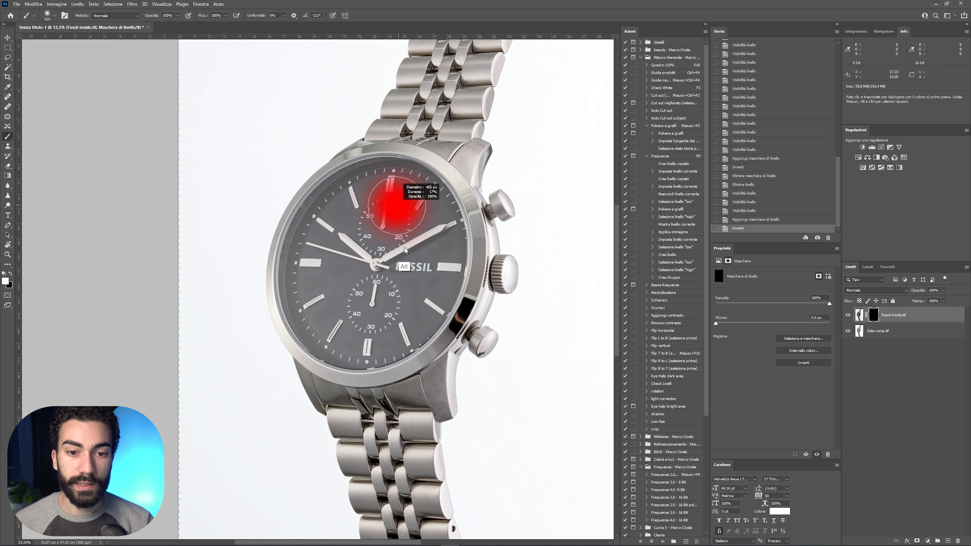
mouse_move(400, 257)
mouse_down()
mouse_move(378, 314)
mouse_move(507, 215)
mouse_move(284, 375)
mouse_up()
key(x)
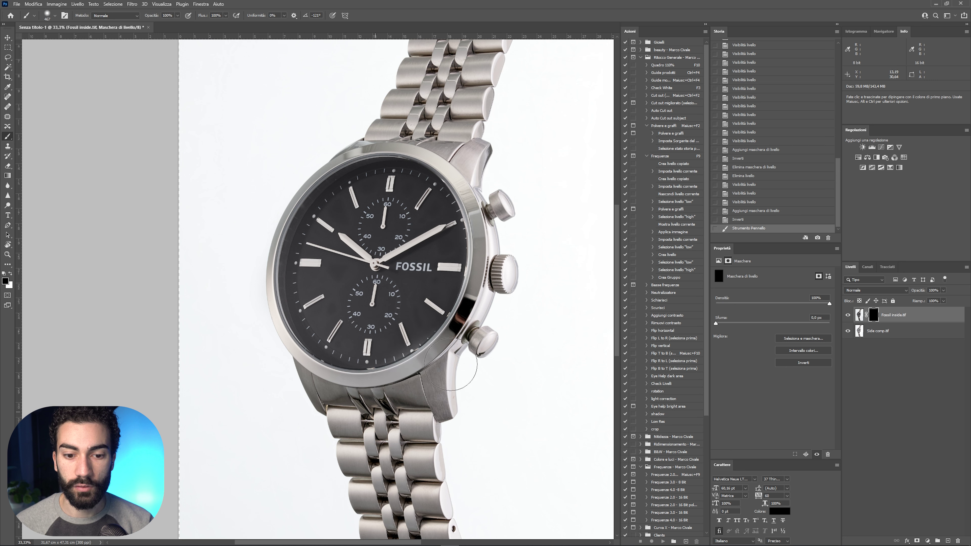
key(3)
click(368, 366)
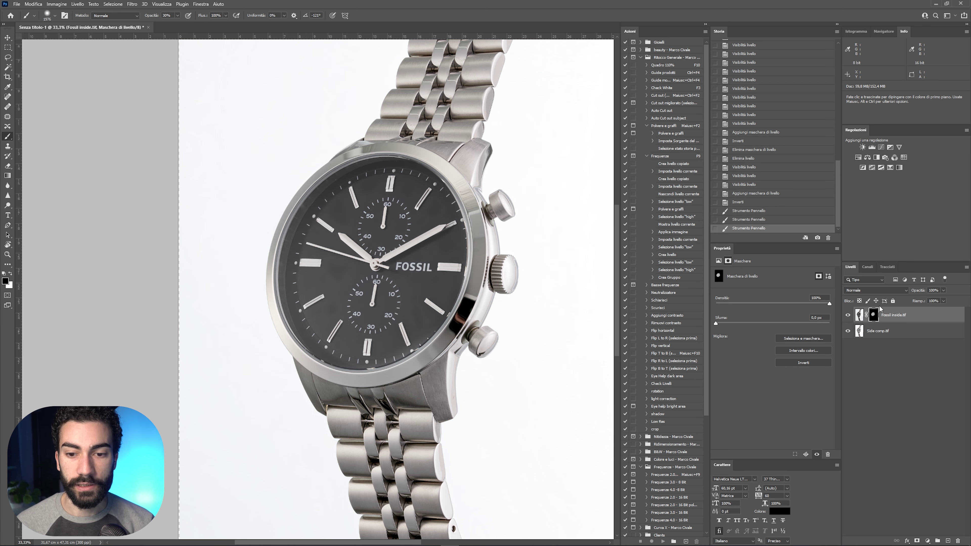
Toggle Fossil inside.tif to compare the dial blend, then delete its mask.
click(849, 319)
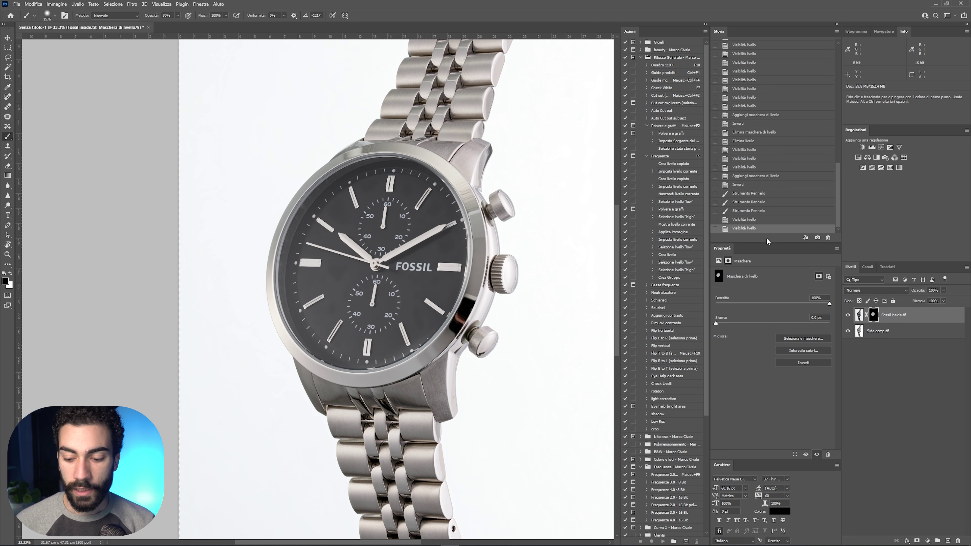
key(ctrl+minus)
click(848, 316)
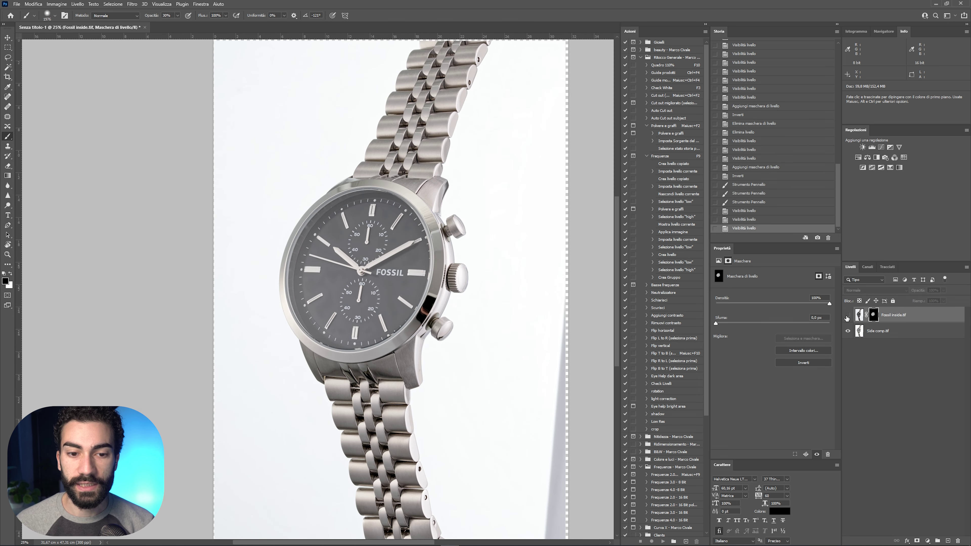
click(847, 318)
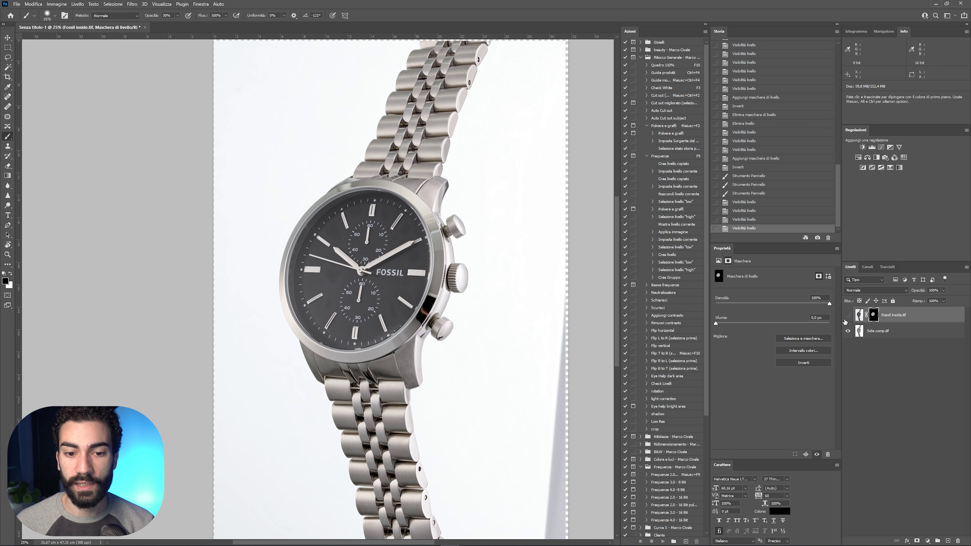
click(846, 320)
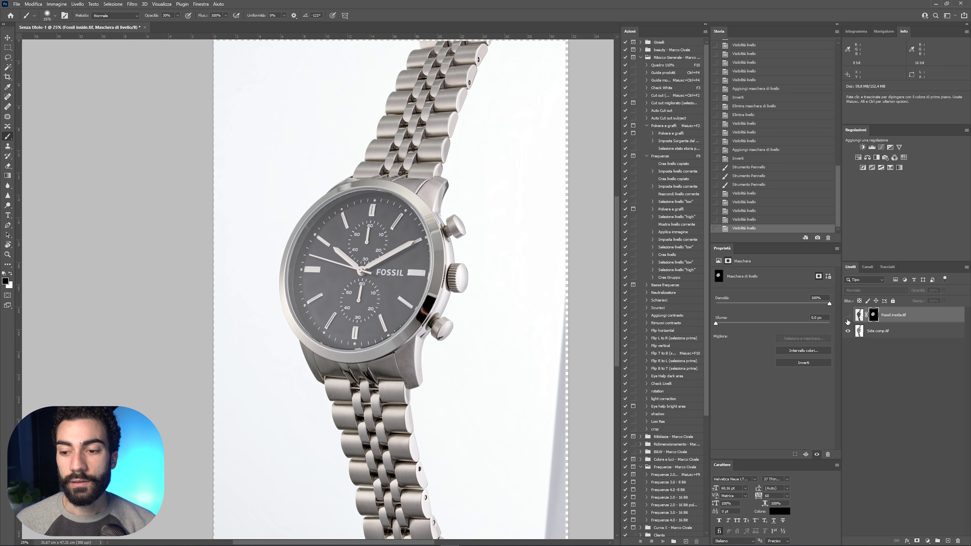
click(848, 316)
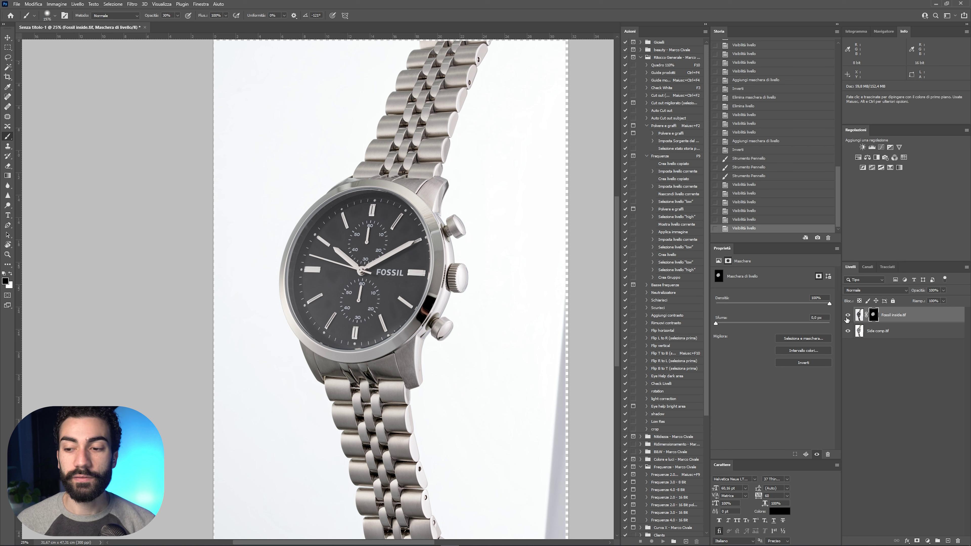
key(Delete)
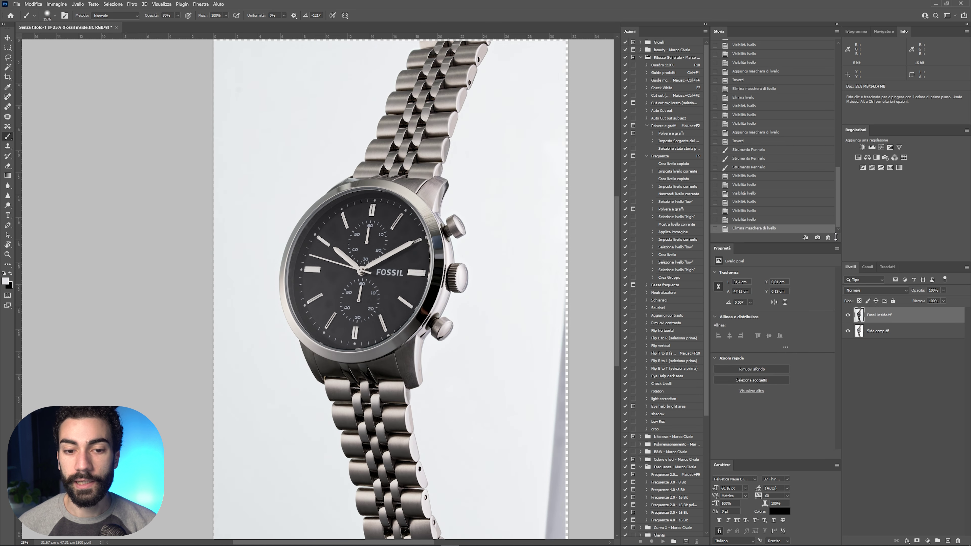
Delete Fossil inside.tif, zoom in on the dial, pick the Spot Healing Brush and duplicate the layer.
key(Delete)
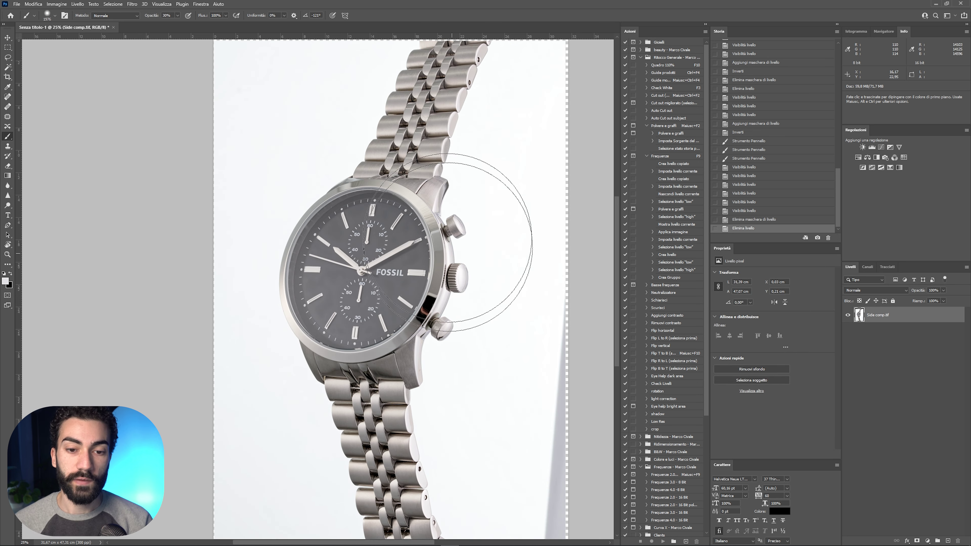
key(ctrl+minus)
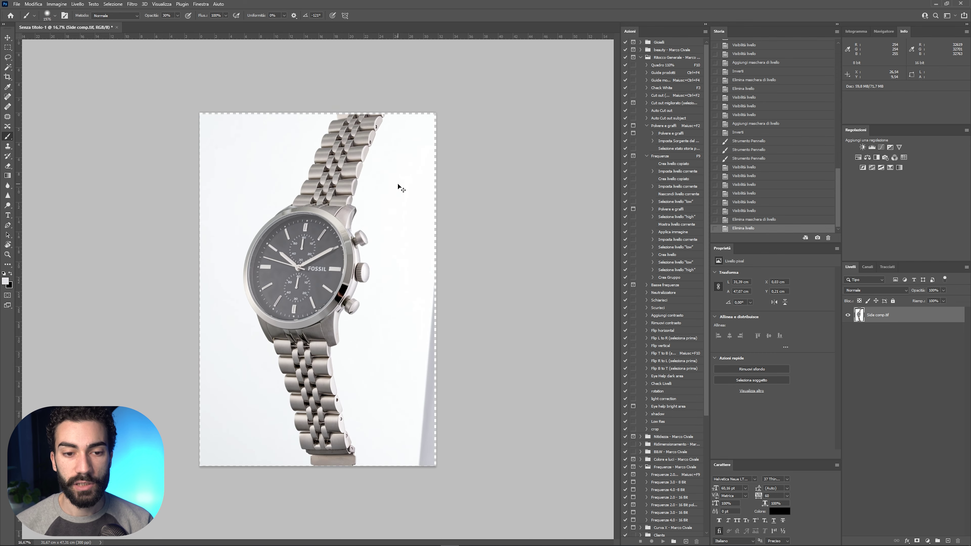
key(ctrl+plus)
key(ctrl+plus)
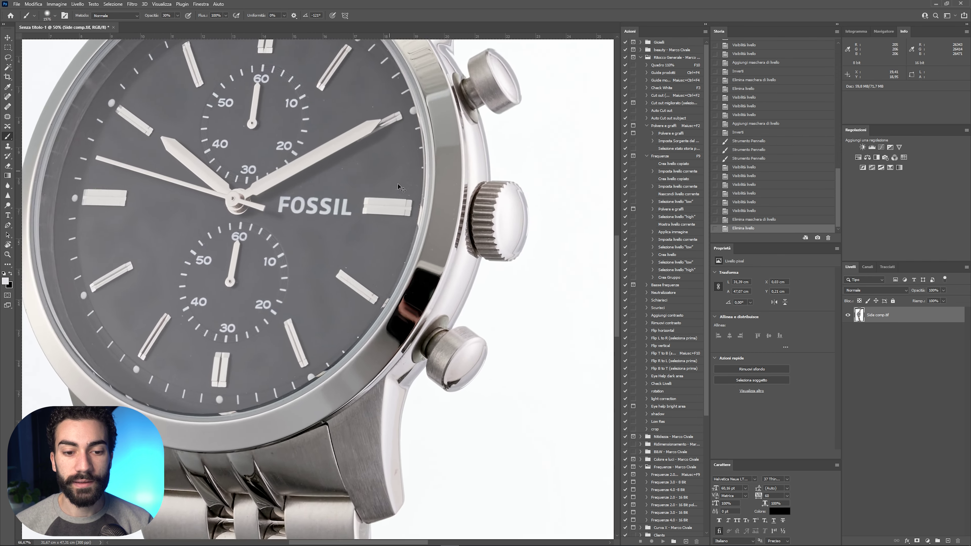
key(ctrl+plus)
key(ctrl+plus)
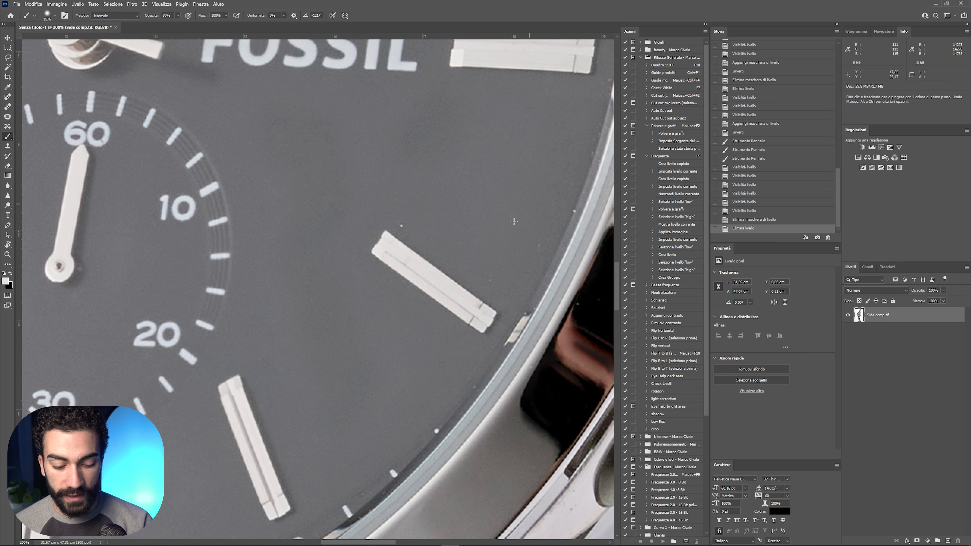
key(j)
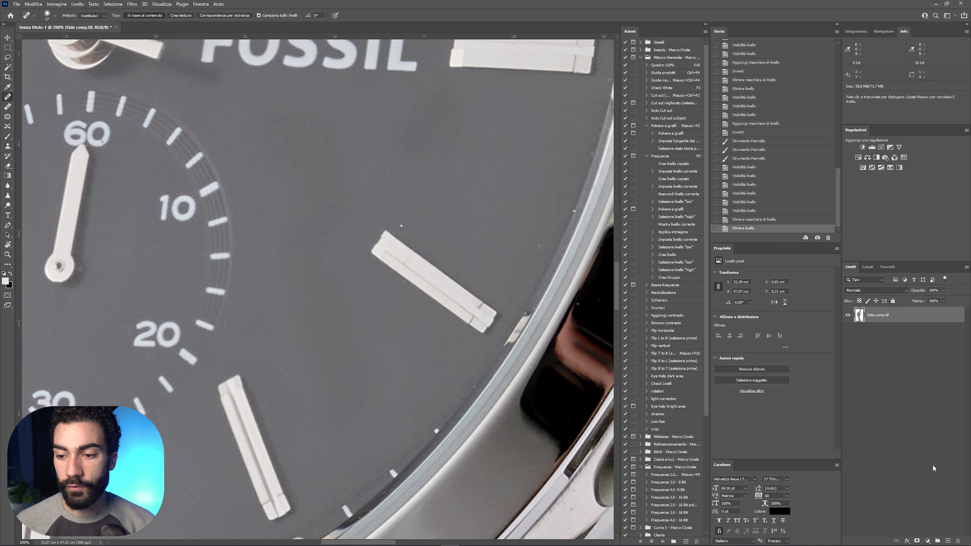
key(ctrl+j)
Spot-heal the dust specks along the dial edge and around the FOSSIL logo.
click(409, 221)
click(582, 207)
click(562, 222)
click(547, 233)
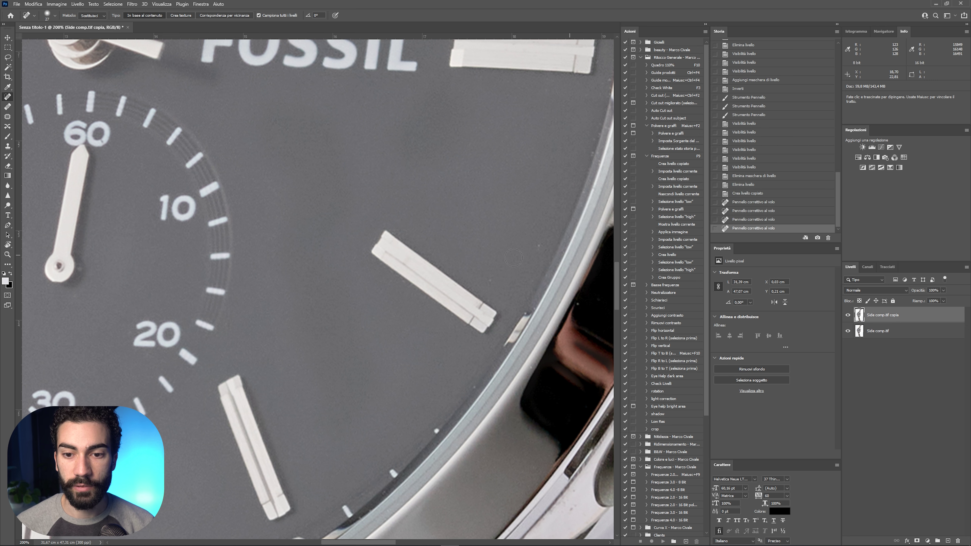
click(534, 244)
click(488, 278)
click(582, 300)
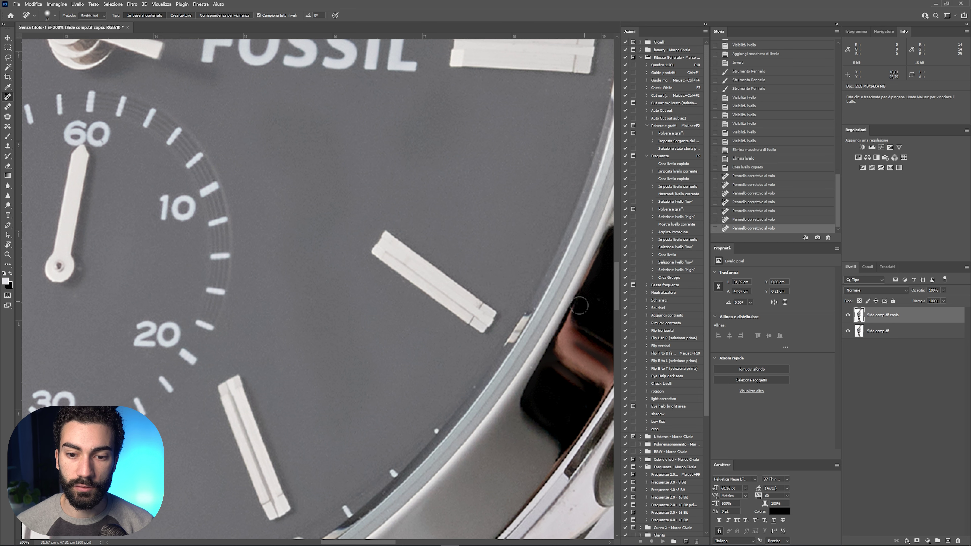
scroll(496, 237, up, 3)
scroll(496, 237, right, 3)
click(497, 237)
scroll(496, 236, up, 5)
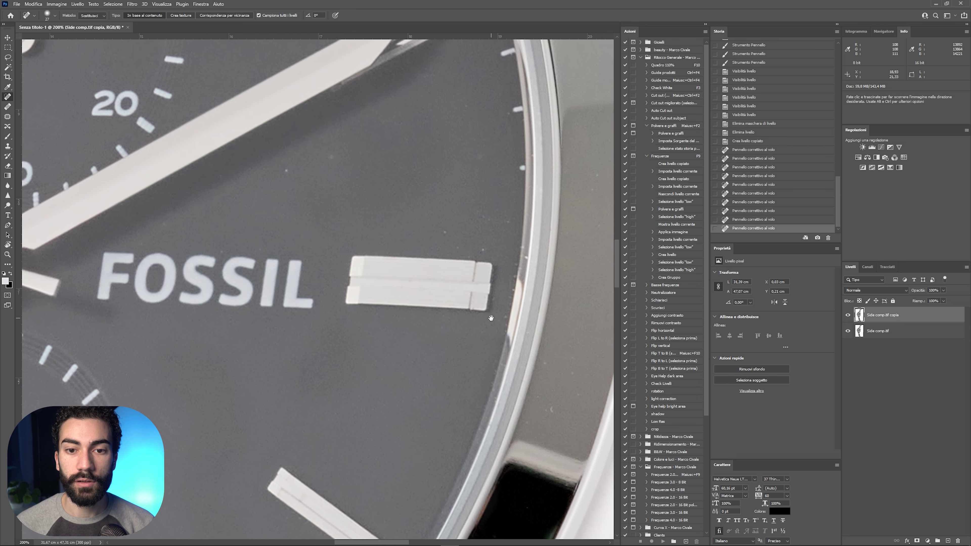
click(457, 249)
click(442, 229)
click(478, 212)
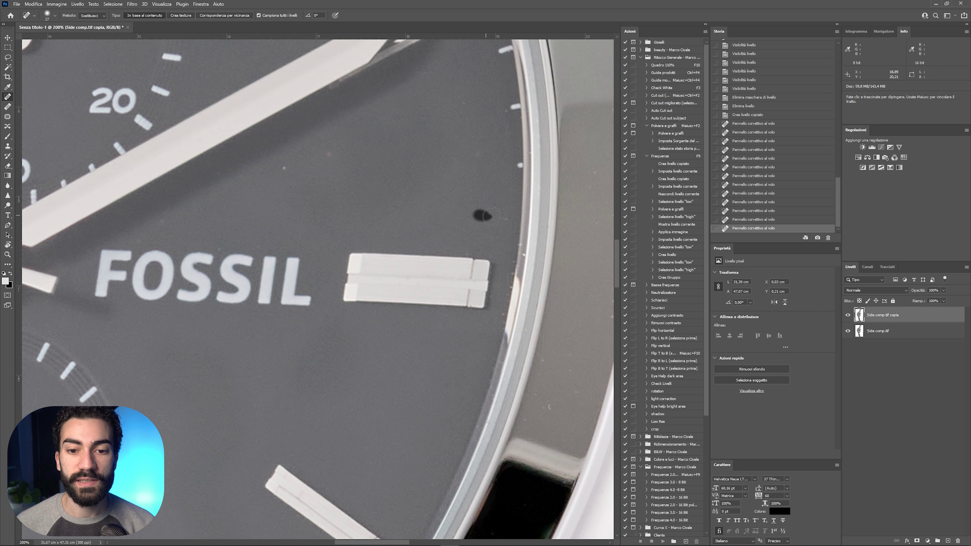
click(508, 217)
click(476, 153)
drag(466, 108, 514, 221)
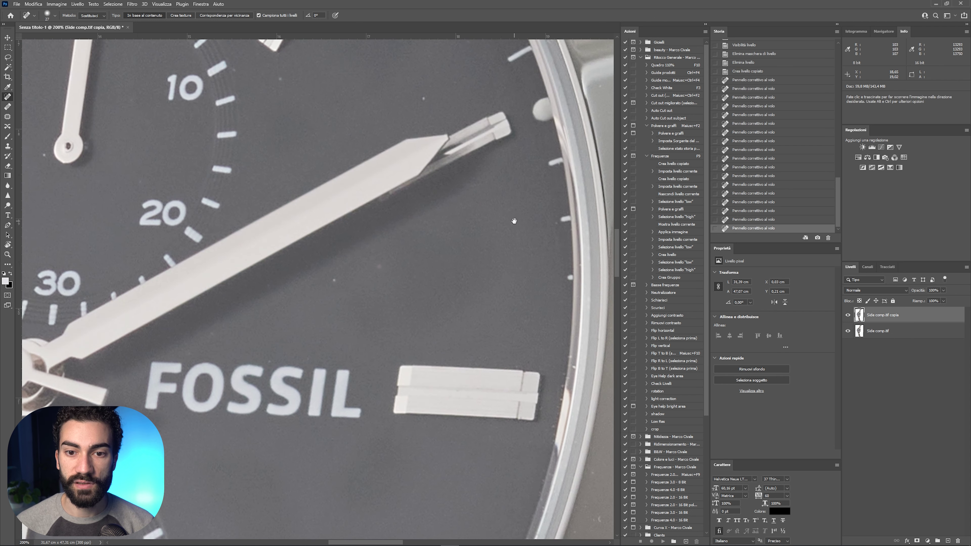
Spot-heal the remaining specks near the minute hand tip, upper dial and bezel edge.
click(554, 220)
click(334, 283)
click(269, 284)
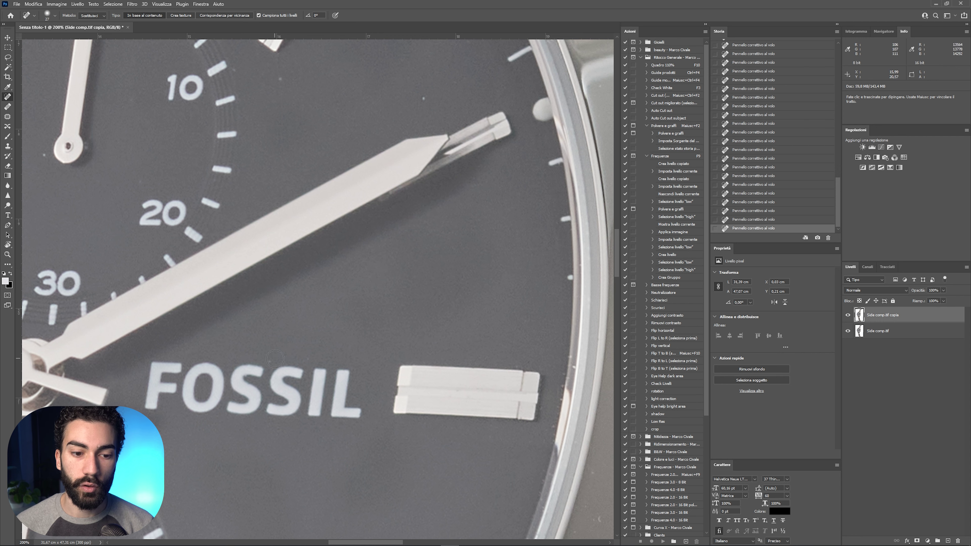
drag(409, 142, 432, 323)
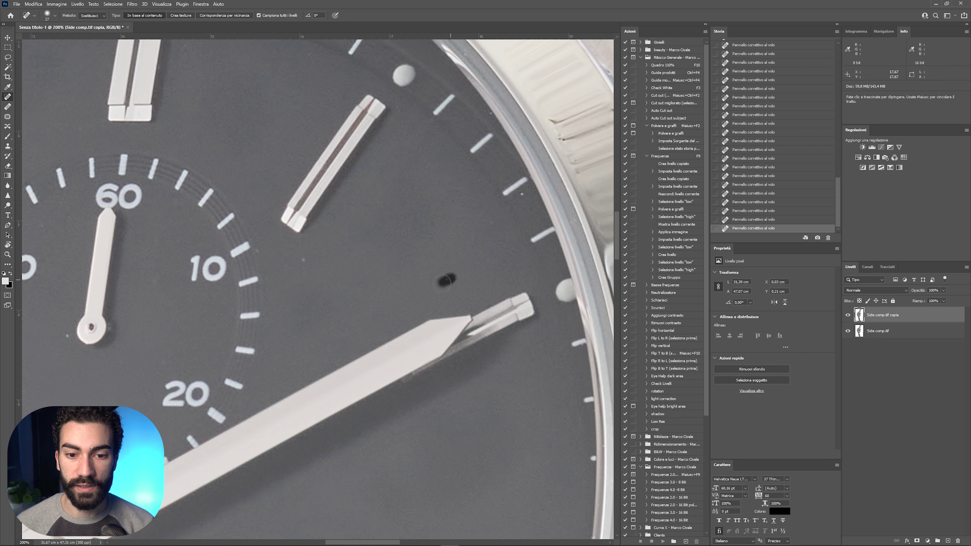
click(490, 113)
drag(491, 112, 609, 145)
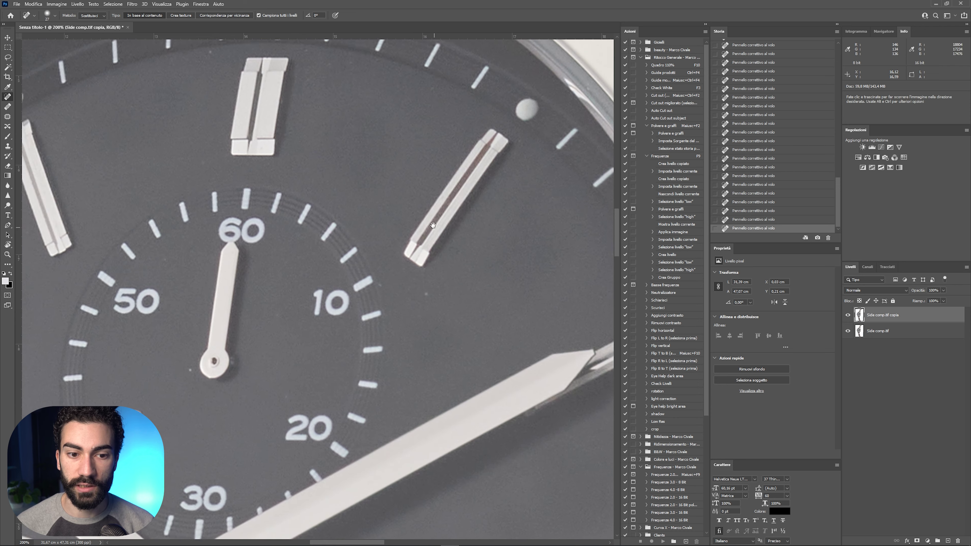
drag(373, 282, 485, 209)
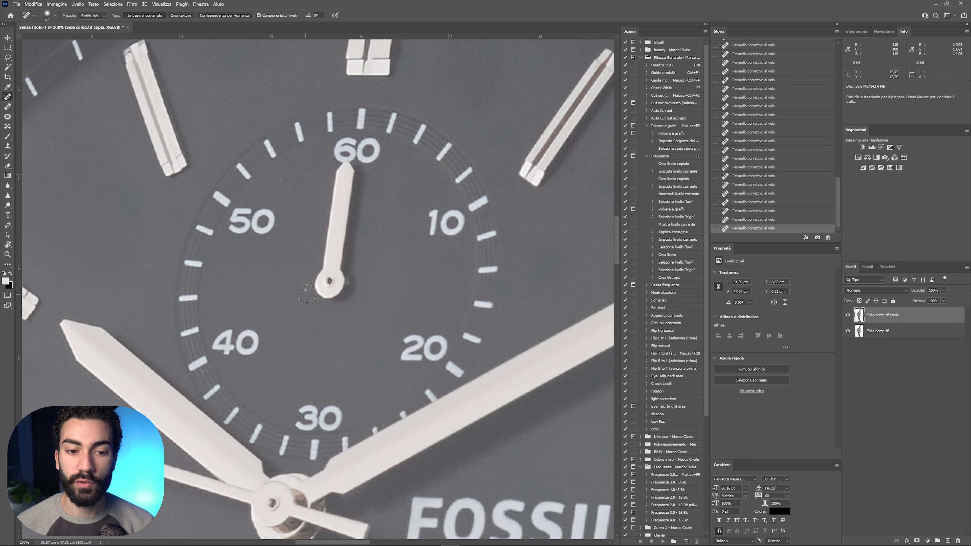
drag(314, 160, 314, 297)
click(321, 213)
click(422, 107)
drag(423, 107, 270, 239)
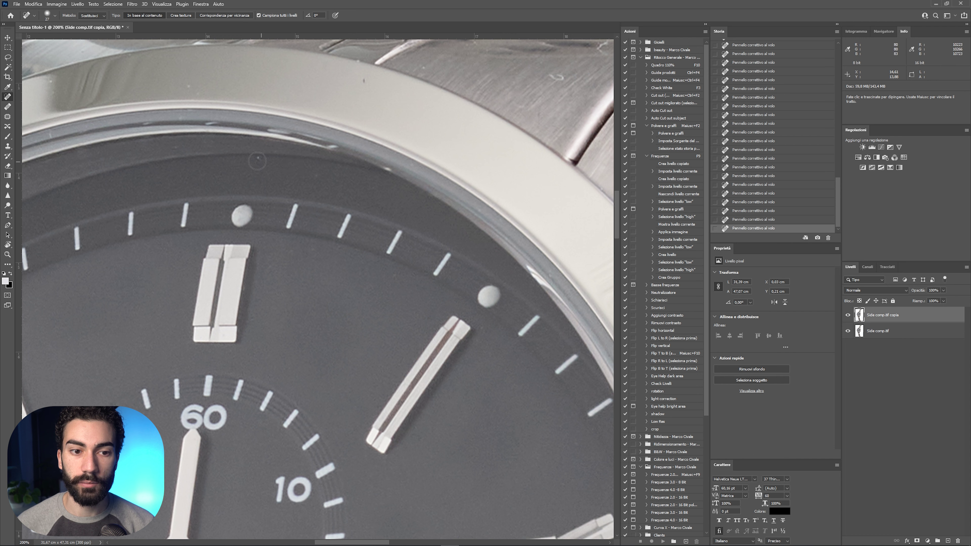
click(257, 161)
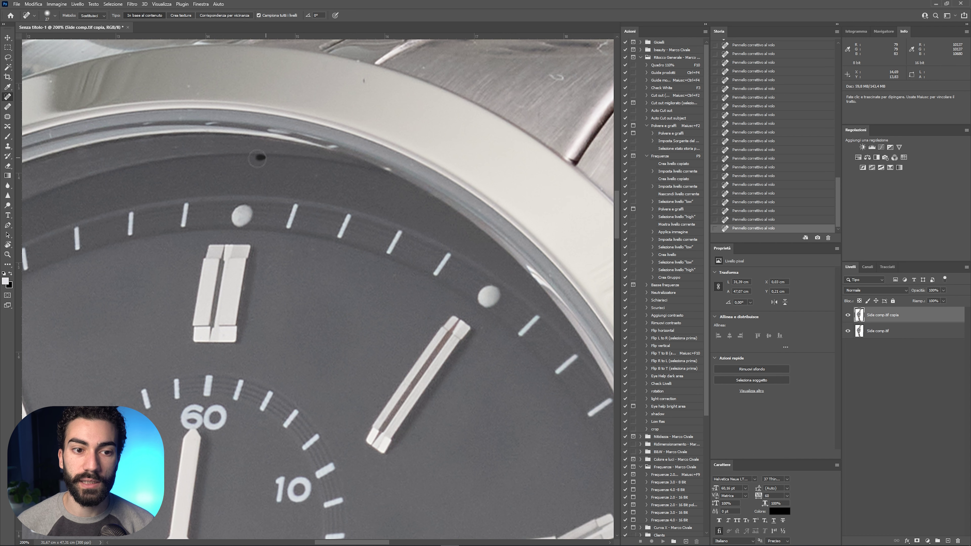
drag(324, 176, 399, 272)
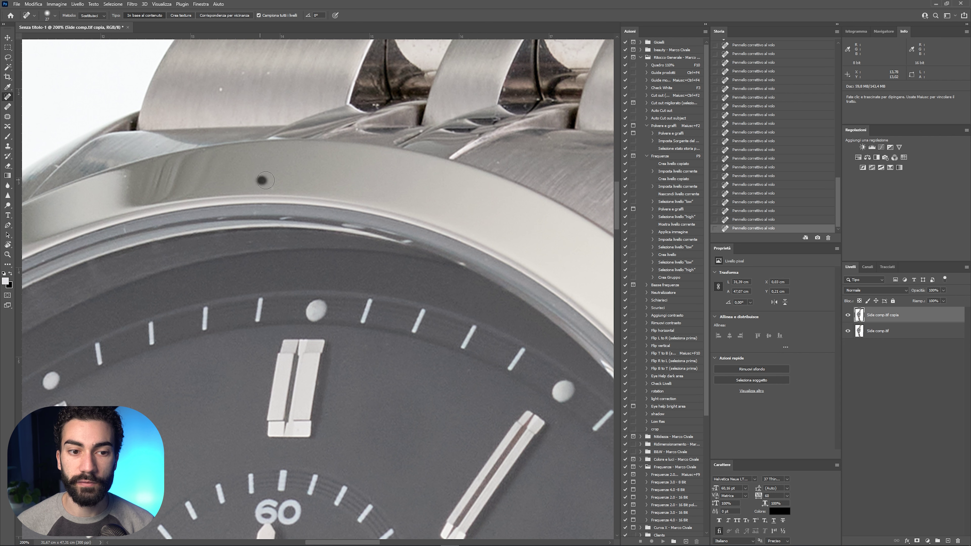
drag(230, 218, 451, 227)
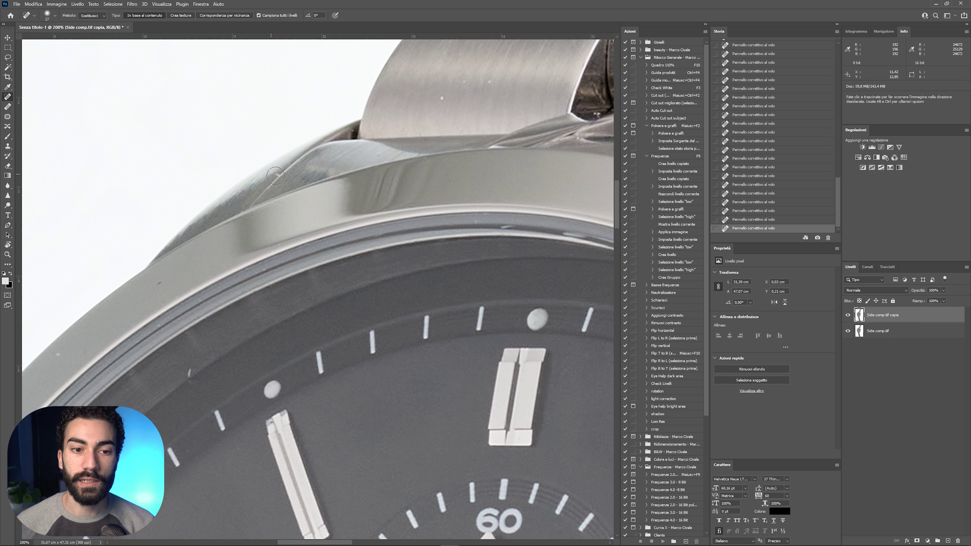
Pan around the bezel and lower dial checking for remaining dust.
drag(288, 218, 428, 169)
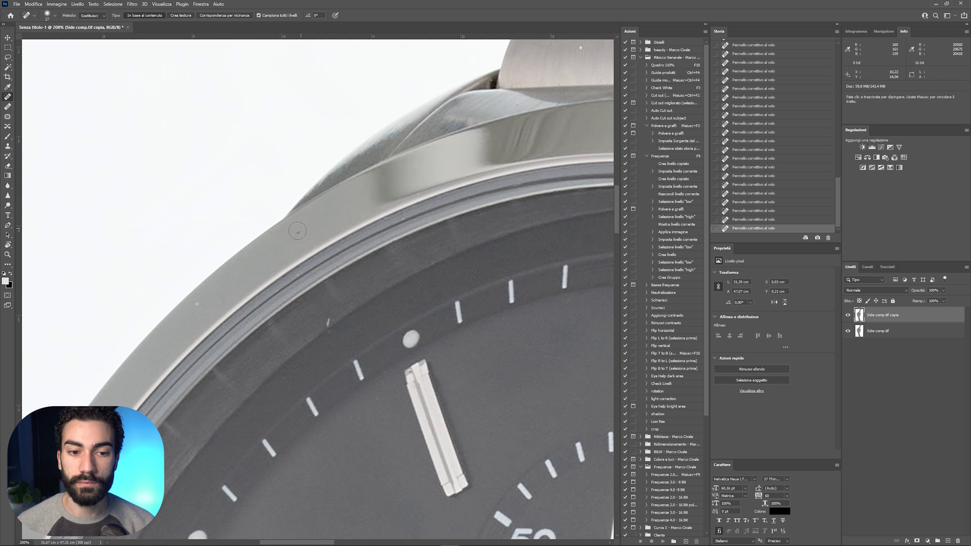
drag(308, 259, 382, 194)
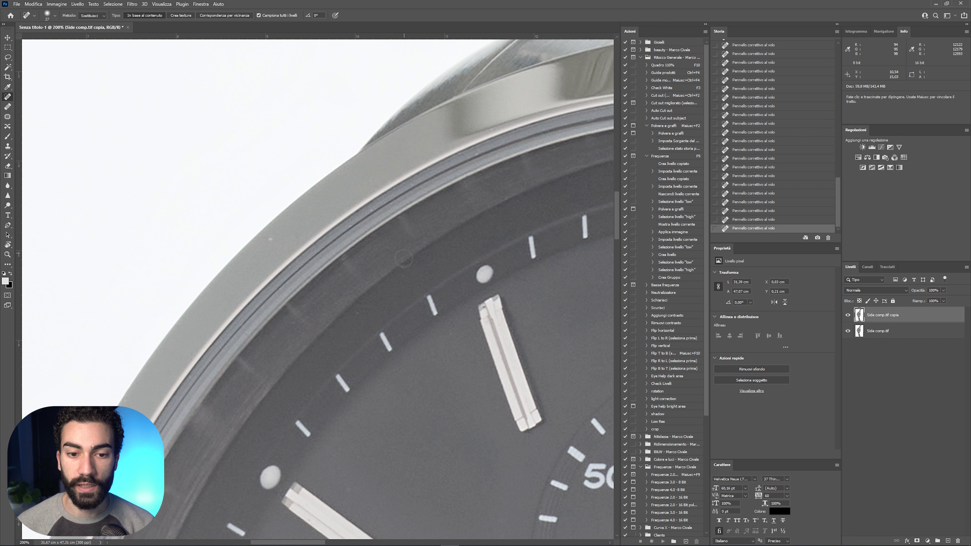
drag(413, 339, 419, 75)
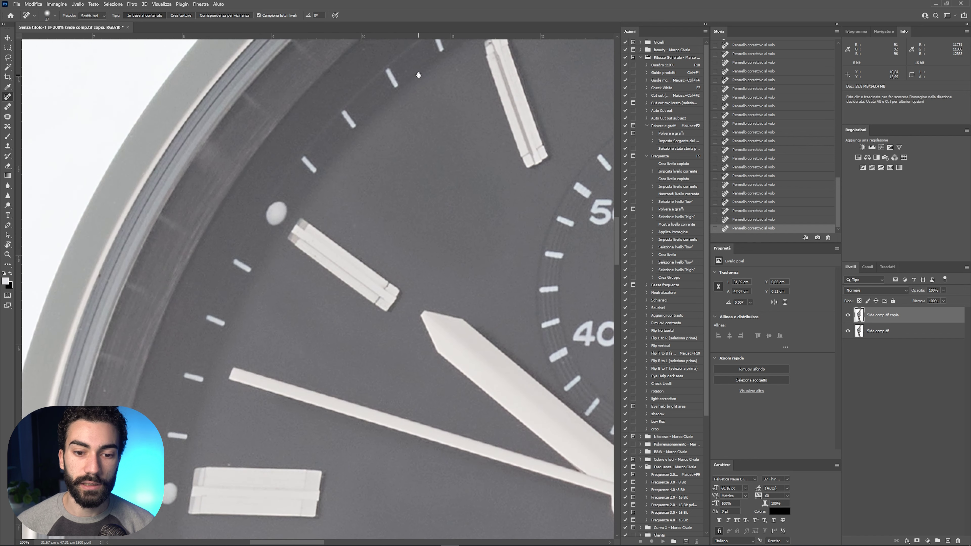
drag(362, 310, 405, 113)
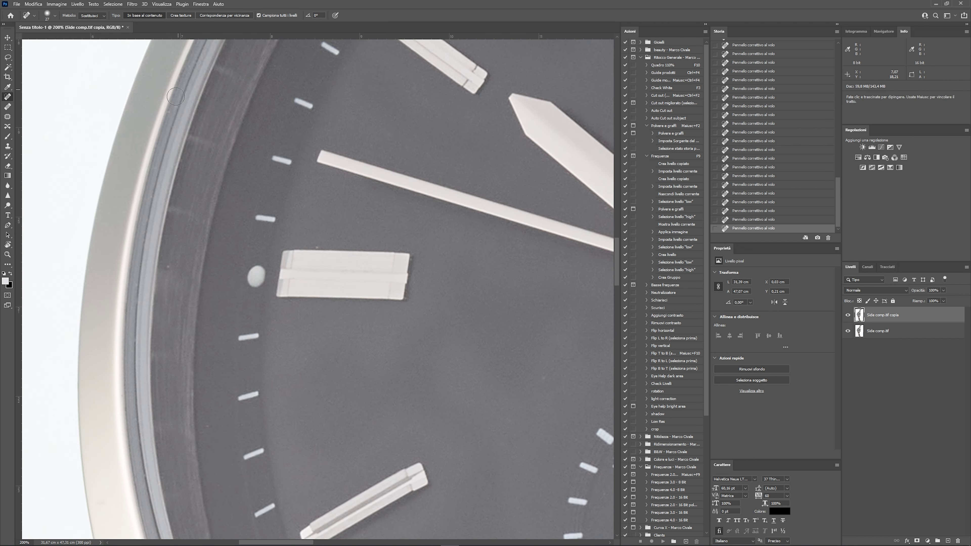
drag(344, 421, 314, 191)
drag(382, 421, 325, 192)
drag(555, 336, 378, 383)
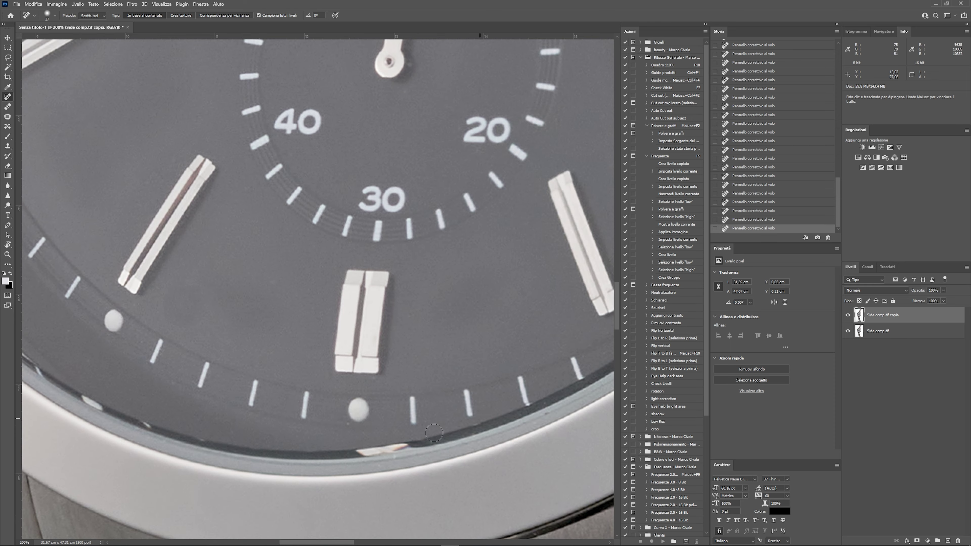
drag(575, 391, 464, 285)
scroll(297, 115, down, 1)
drag(536, 152, 447, 303)
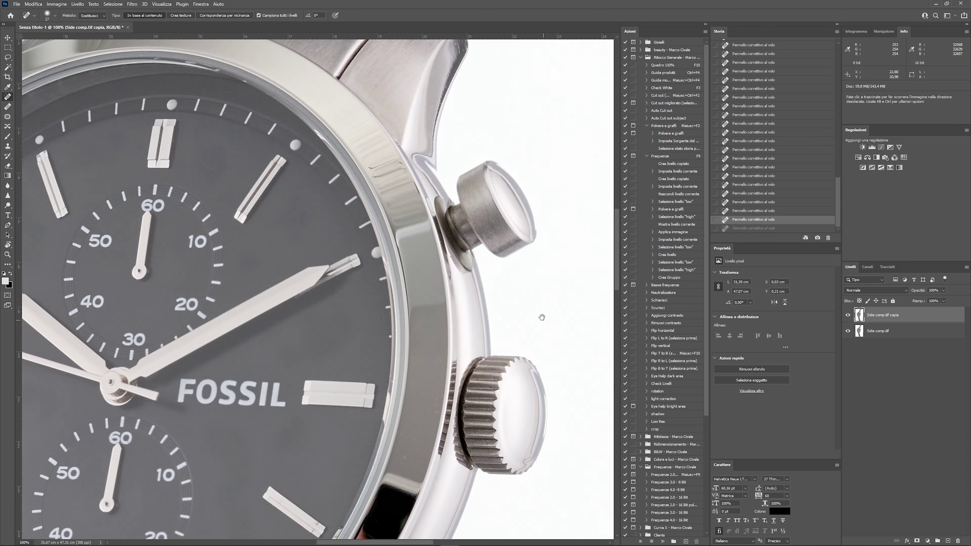
Undo and redo the last healing strokes, then inspect the bracelet where it meets the case.
key(ctrl+z)
key(ctrl+z)
mouse_move(552, 311)
mouse_down()
mouse_move(432, 180)
mouse_move(396, 314)
mouse_up()
scroll(432, 180, up, 1)
key(ctrl+z)
key(ctrl+z)
key(ctrl+shift+z)
key(ctrl+shift+z)
key(ctrl+shift+z)
drag(382, 115, 346, 248)
mouse_move(381, 62)
mouse_down()
mouse_move(345, 194)
mouse_move(383, 115)
mouse_move(306, 344)
mouse_up()
scroll(382, 115, down, 1)
drag(306, 115, 246, 284)
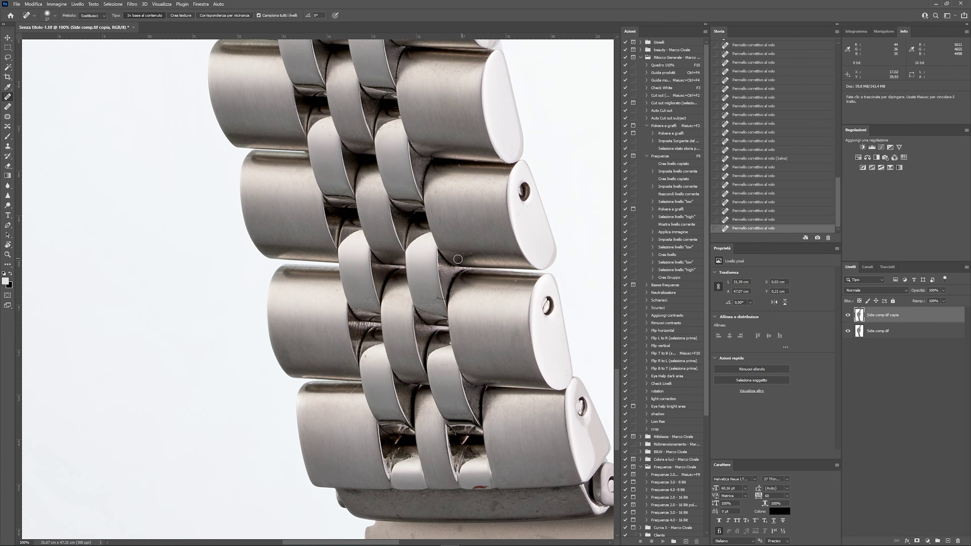
drag(471, 237, 470, 389)
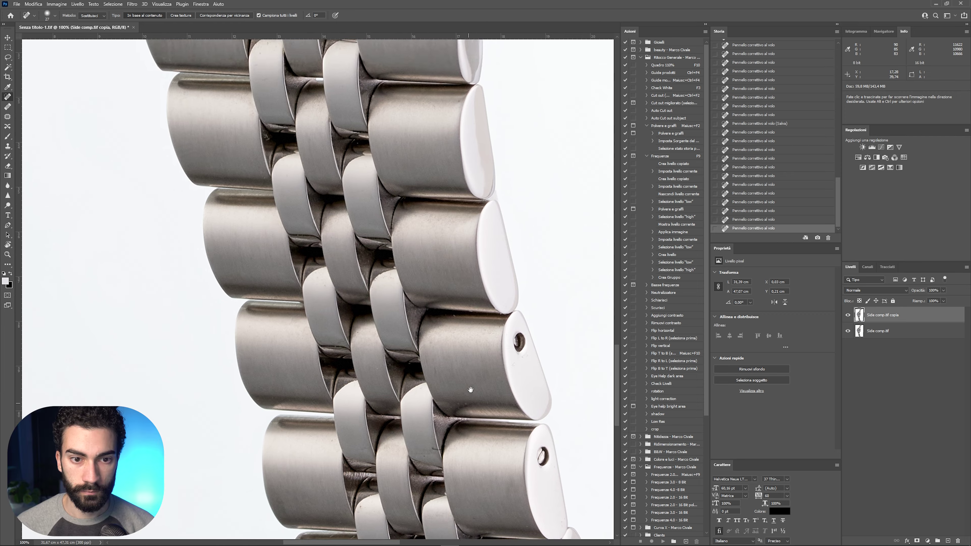
drag(461, 166, 465, 348)
scroll(466, 348, down, 2)
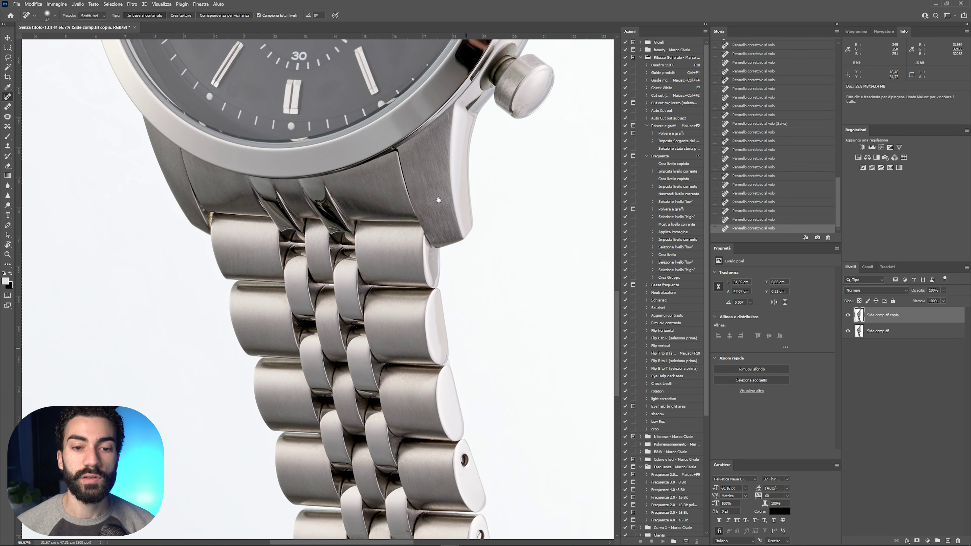
scroll(411, 328, up, 1)
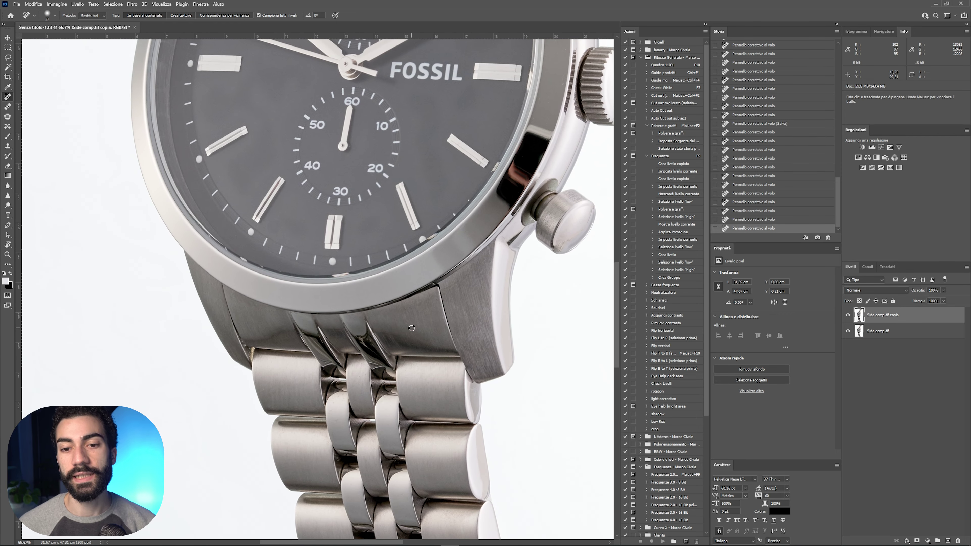
drag(331, 165, 332, 291)
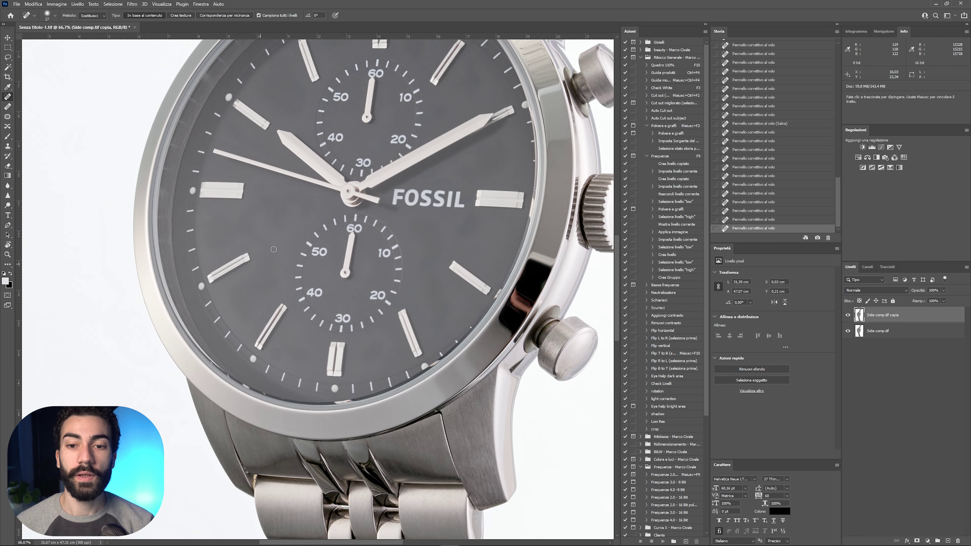
drag(360, 146, 307, 282)
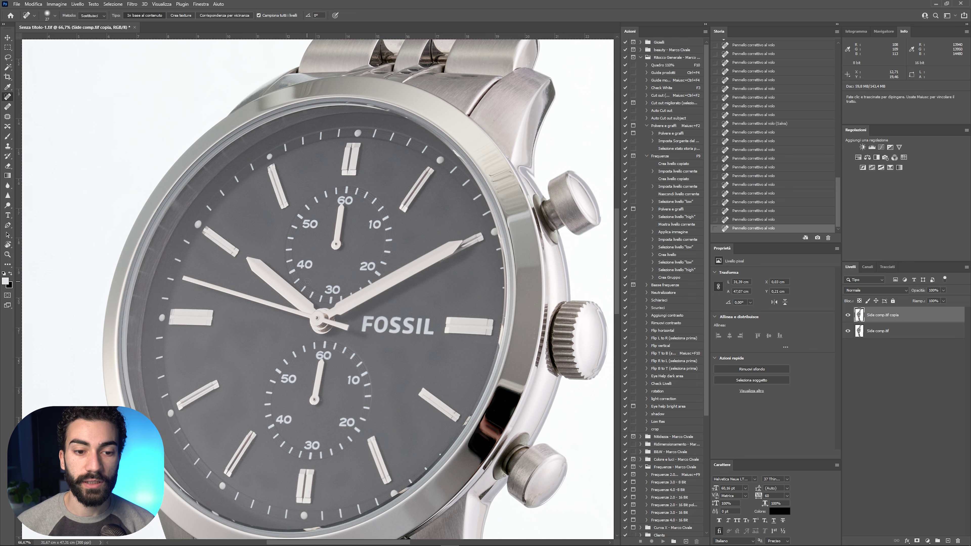
Zoom in closely on the case side and bracelet links to inspect them for specks.
key(ctrl+plus)
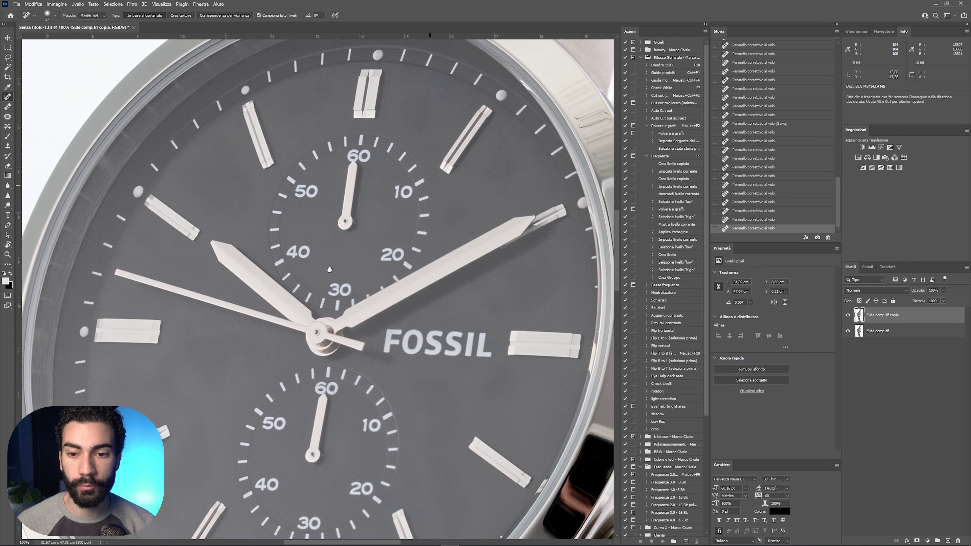
drag(366, 243, 243, 345)
drag(454, 66, 420, 215)
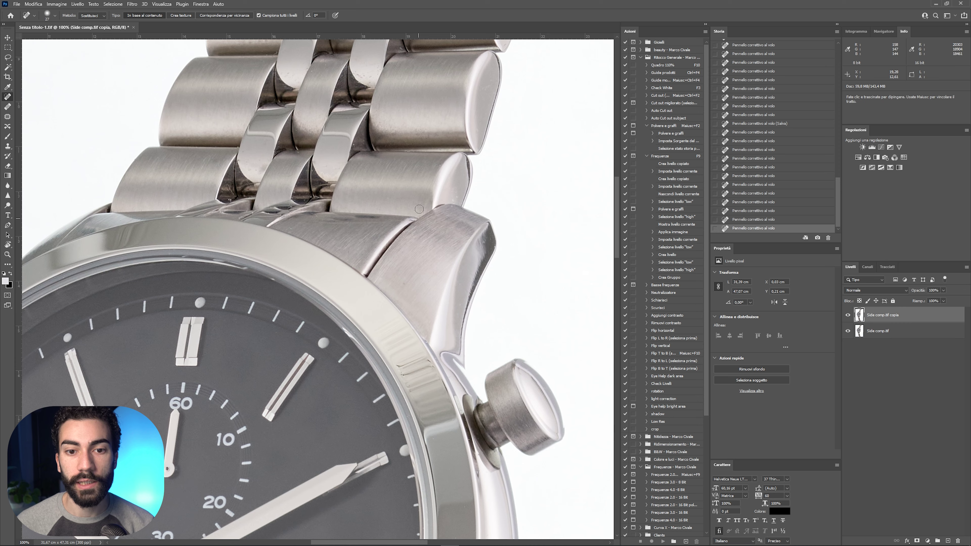
drag(406, 124, 400, 180)
key(ctrl+plus)
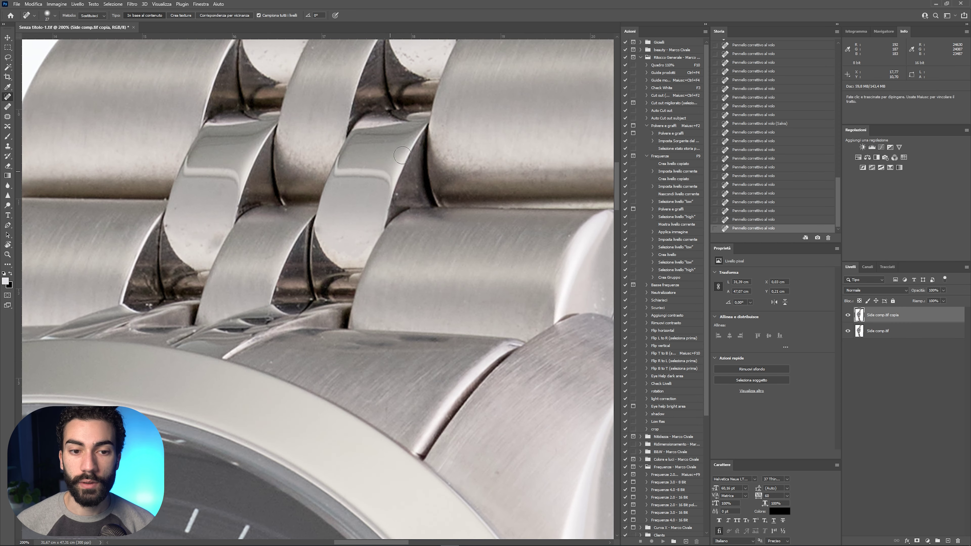
drag(447, 232, 480, 257)
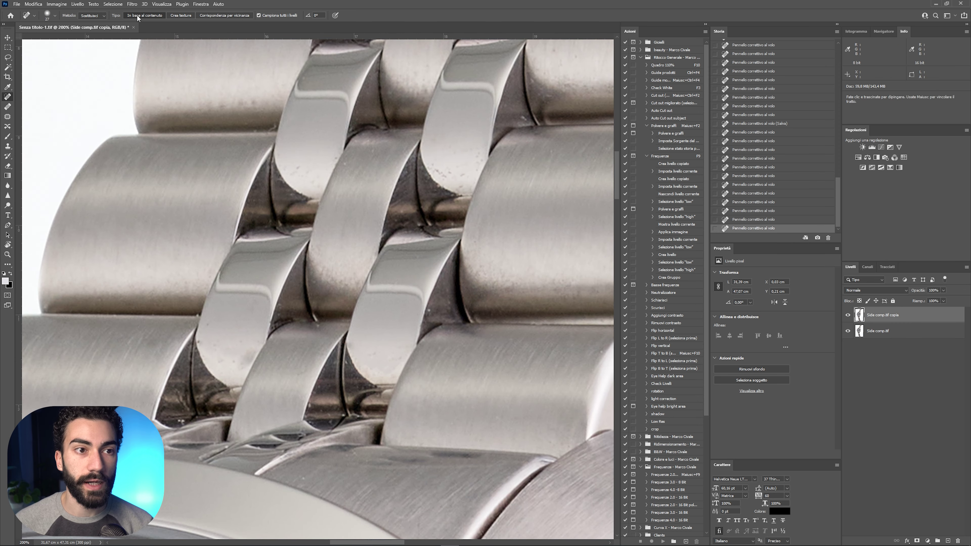
click(132, 4)
Apply Dust & Scratches at radius 6, threshold 5, then revert to the previous History state.
mouse_move(178, 100)
click(254, 122)
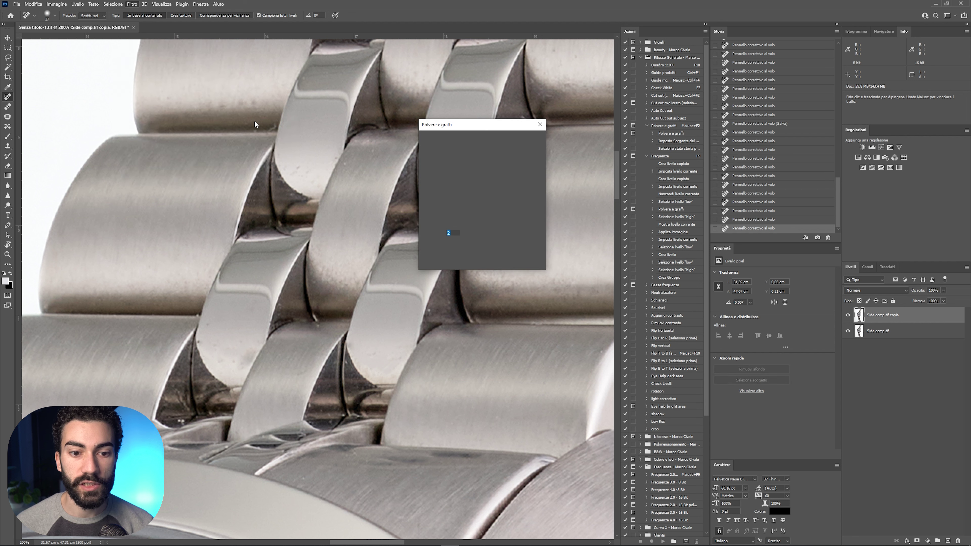
drag(501, 125, 621, 127)
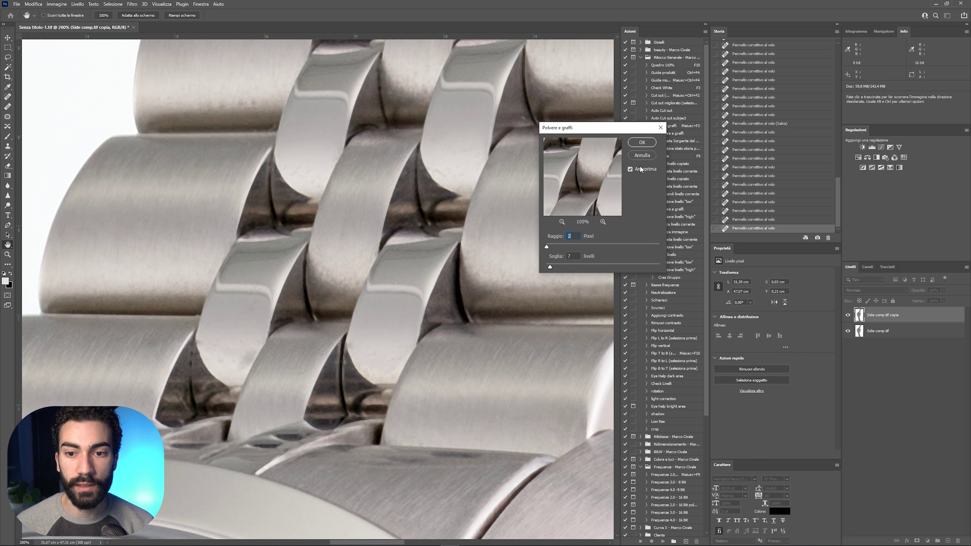
click(630, 170)
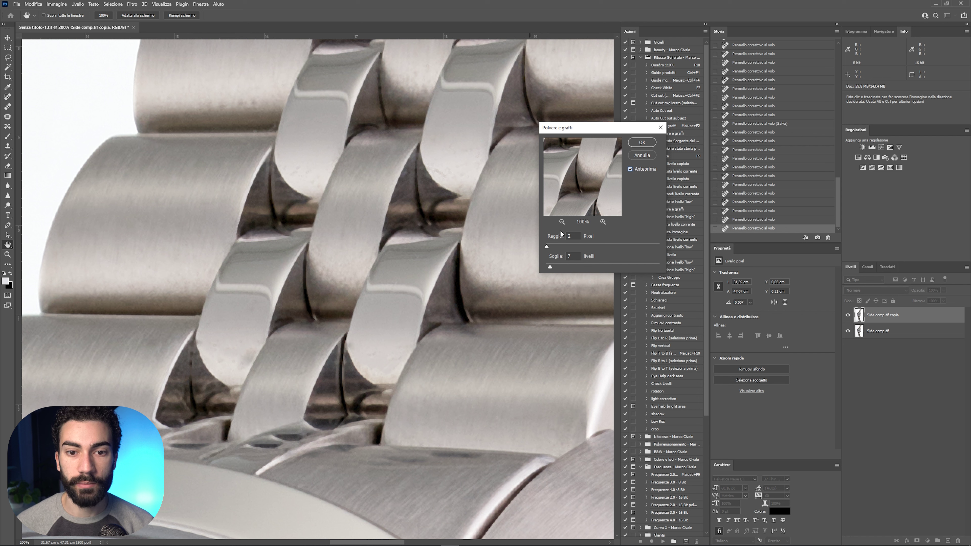
drag(547, 245, 554, 246)
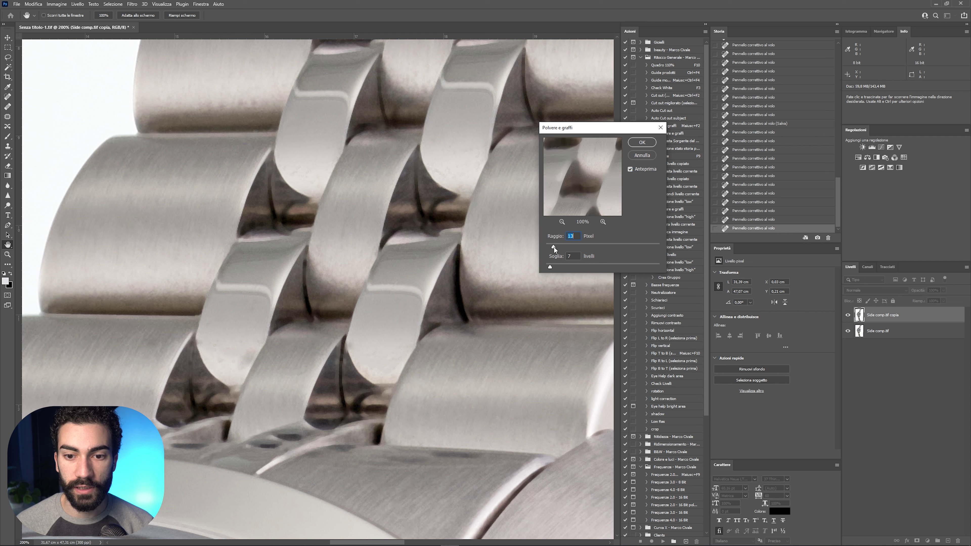
click(630, 169)
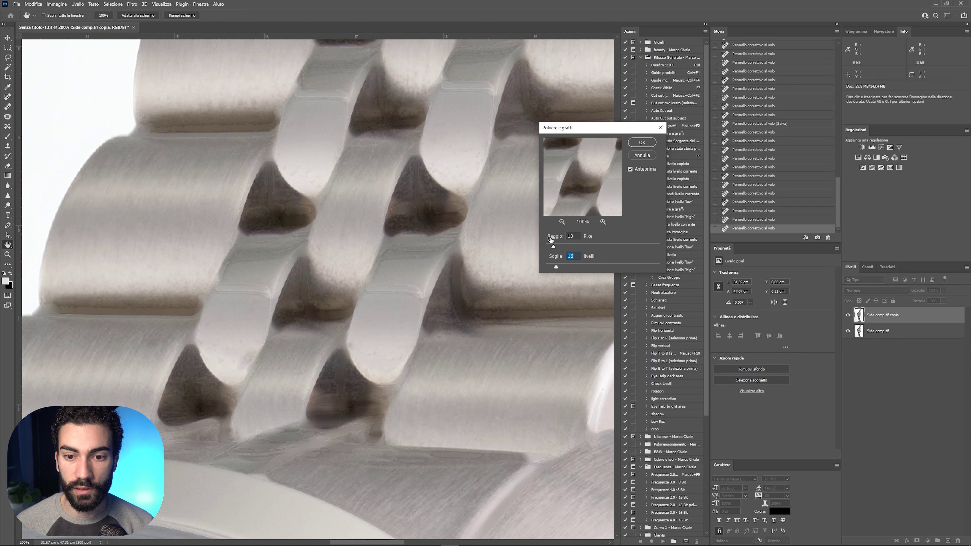
drag(551, 241, 548, 245)
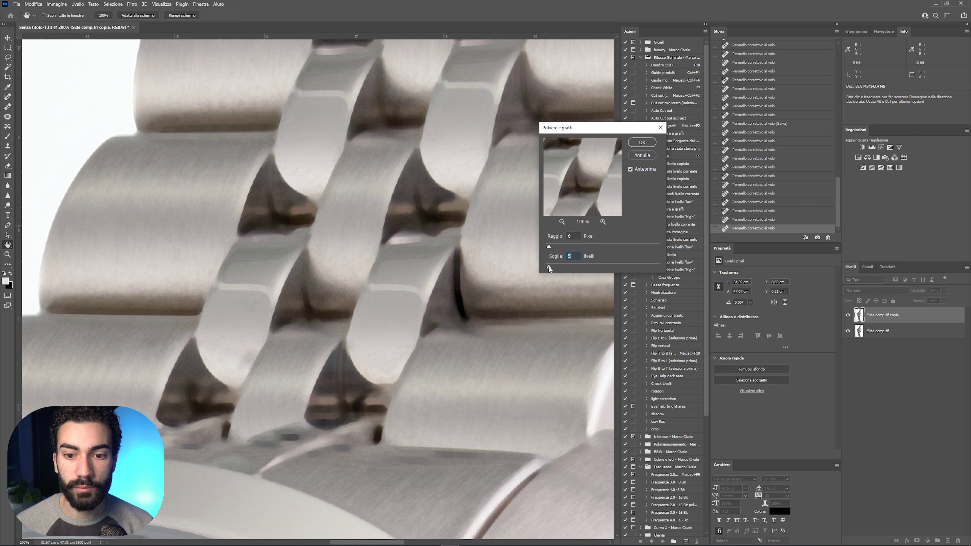
click(645, 144)
click(738, 220)
Set the History Brush source to the Dust & Scratches state at 100% opacity and paint over link specks.
click(716, 228)
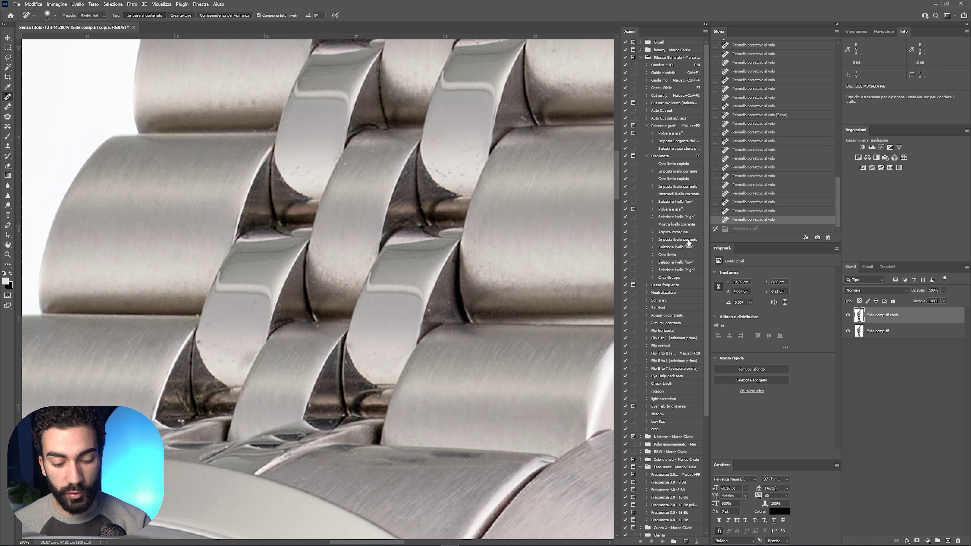
key(y)
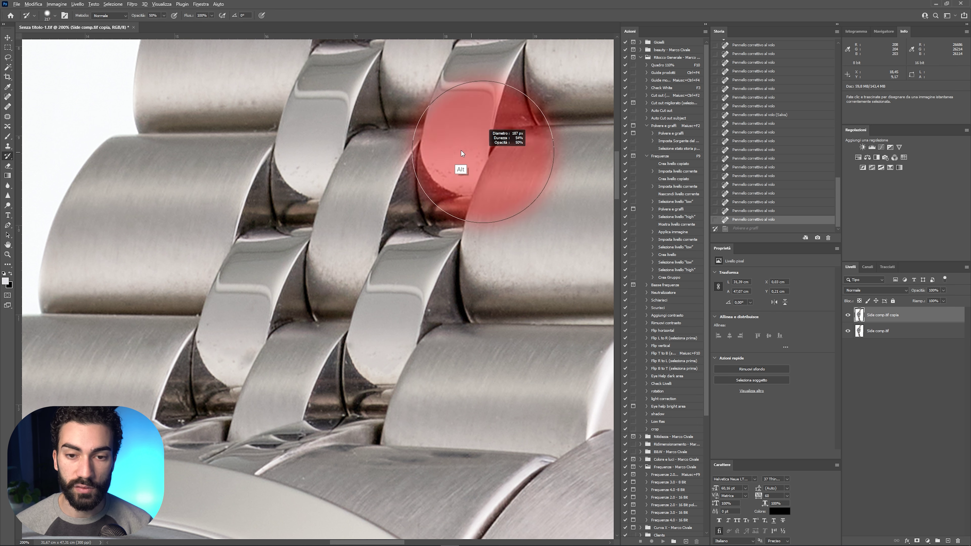
key(0)
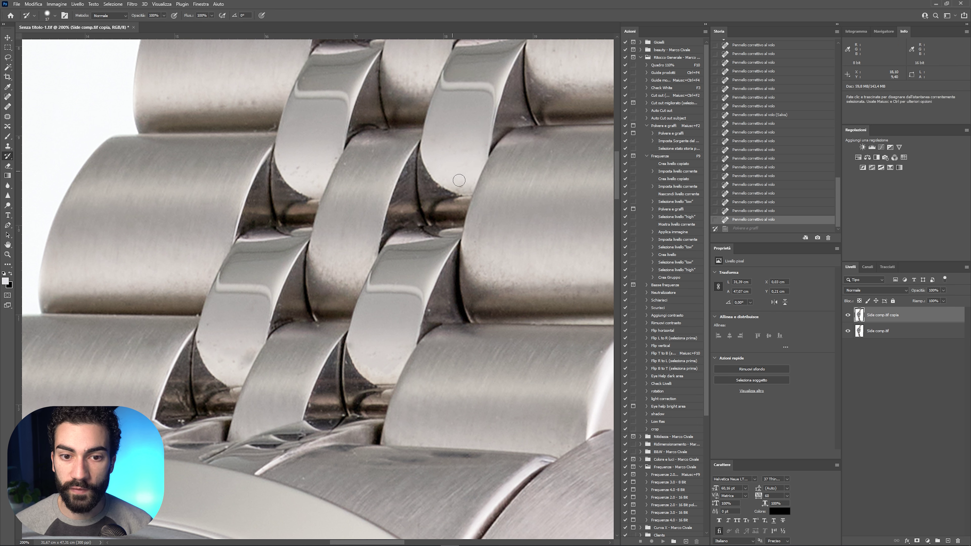
drag(459, 183, 445, 188)
drag(447, 184, 433, 167)
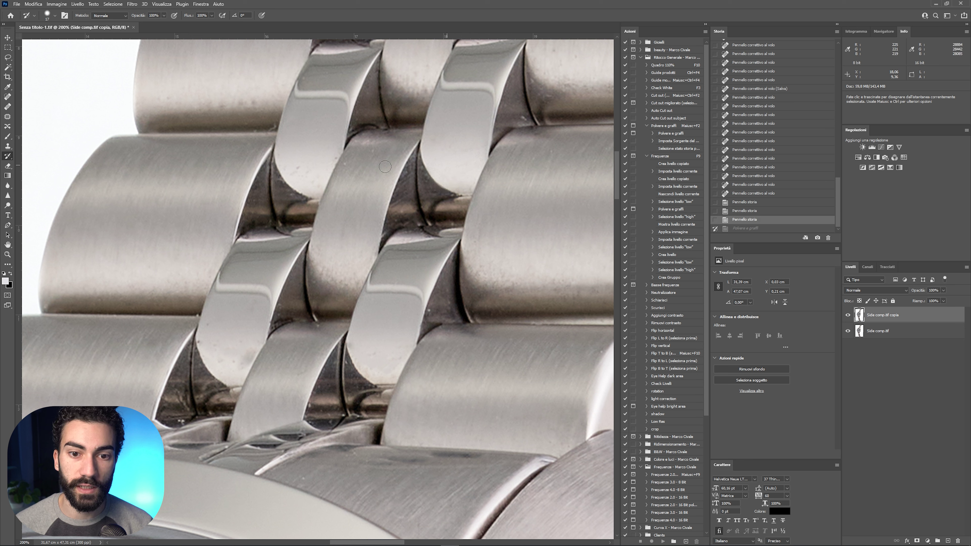
drag(337, 161, 326, 169)
mouse_move(326, 169)
mouse_down()
mouse_move(313, 182)
mouse_move(295, 177)
mouse_move(325, 193)
mouse_move(312, 207)
mouse_up()
Paint out the remaining specks on the other bracelet links, resizing the brush as needed.
key(ctrl+z)
key(ctrl+shift+z)
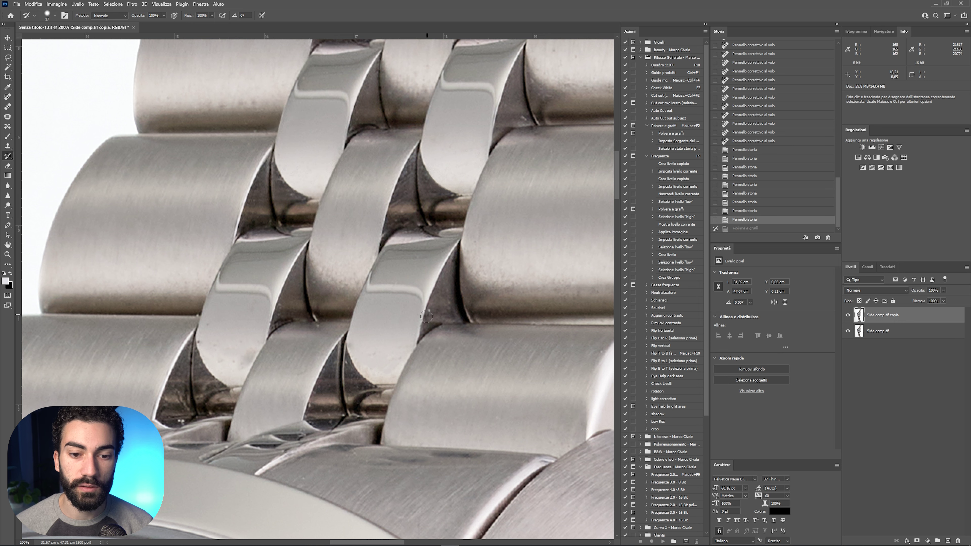
click(450, 302)
drag(450, 303, 296, 216)
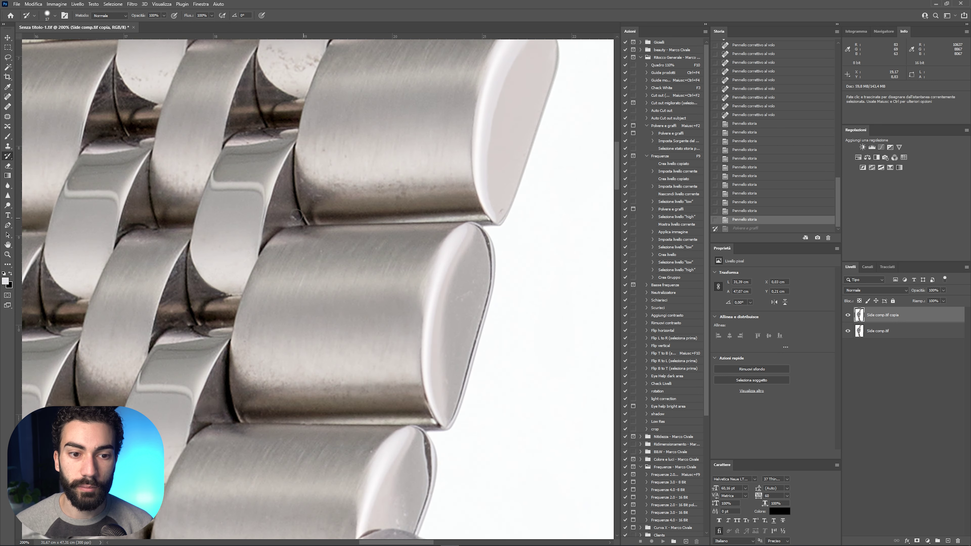
drag(303, 158, 435, 314)
mouse_move(488, 217)
mouse_down()
mouse_move(431, 224)
mouse_move(401, 211)
mouse_move(423, 217)
mouse_up()
key(bracketleft)
key(bracketleft)
key(bracketleft)
click(428, 240)
mouse_move(294, 224)
mouse_down()
mouse_move(272, 239)
mouse_move(179, 420)
mouse_up()
drag(373, 122, 346, 144)
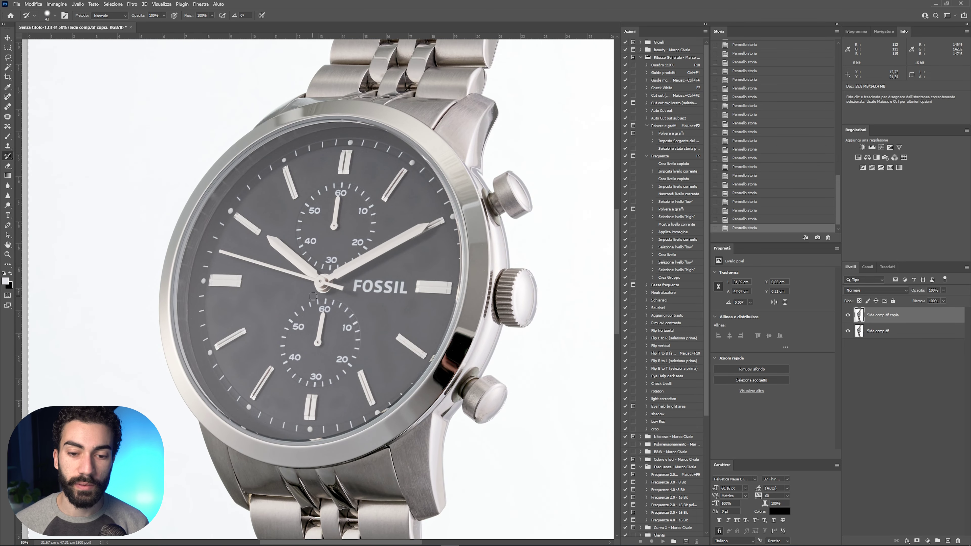
Zoom to 100% and paint the filtered Dust & Scratches state onto the crown.
key(ctrl+plus)
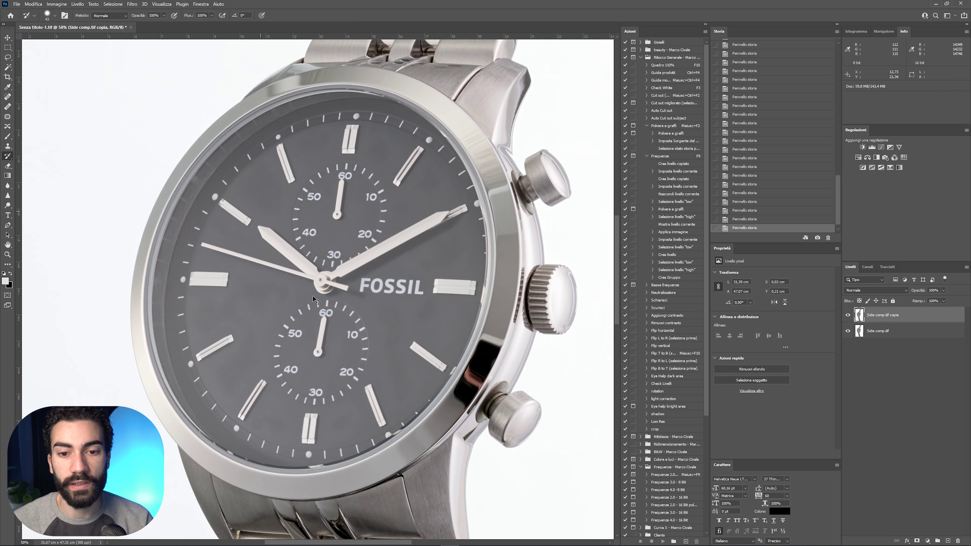
key(ctrl+plus)
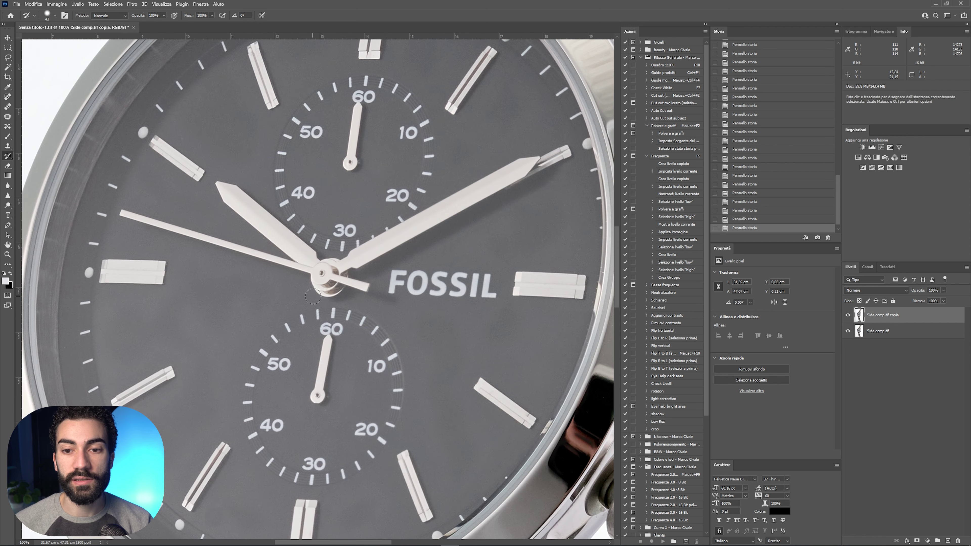
drag(443, 273, 149, 190)
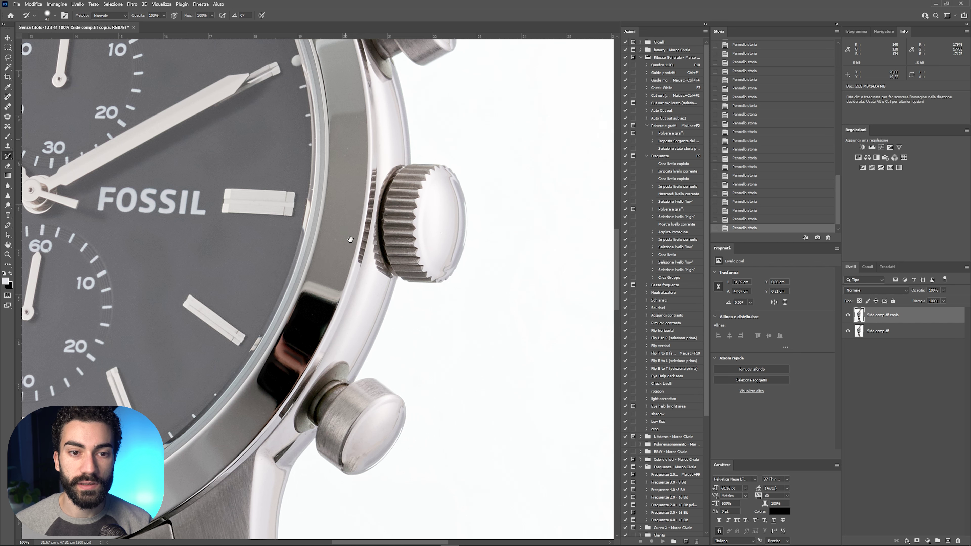
scroll(351, 264, up, 3)
scroll(363, 216, up, 3)
scroll(363, 216, left, 1)
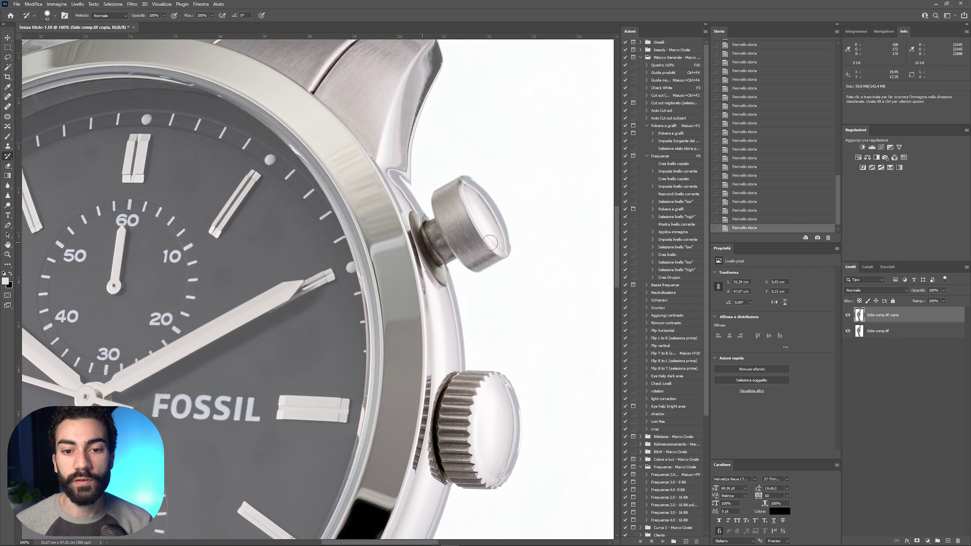
key(ctrl+z)
scroll(459, 300, down, 6)
scroll(459, 301, left, 1)
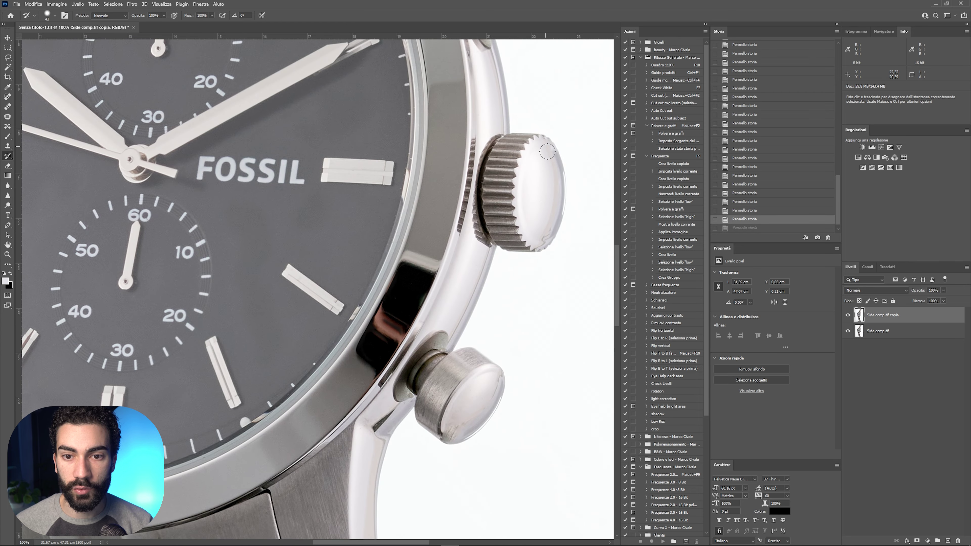
drag(547, 152, 551, 215)
Undo a stray stroke and review the lower dial and bracelet at 100%.
scroll(550, 157, down, 4)
scroll(550, 157, left, 1)
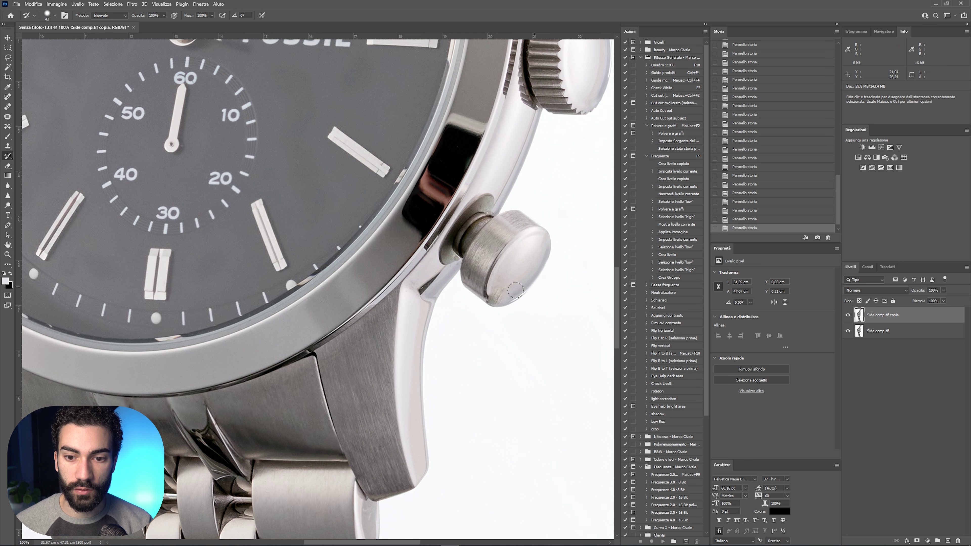
scroll(498, 295, up, 4)
scroll(478, 191, up, 2)
scroll(478, 191, right, 3)
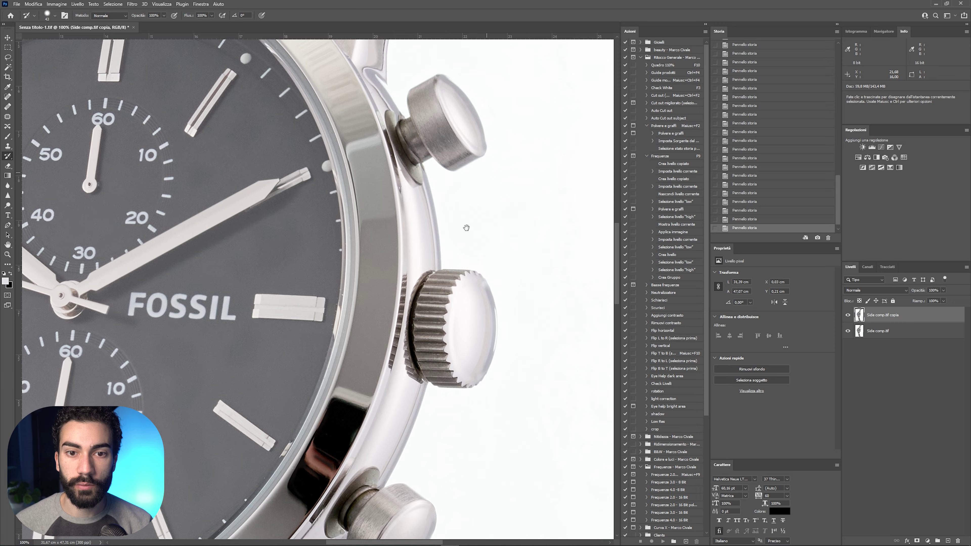
drag(467, 227, 480, 287)
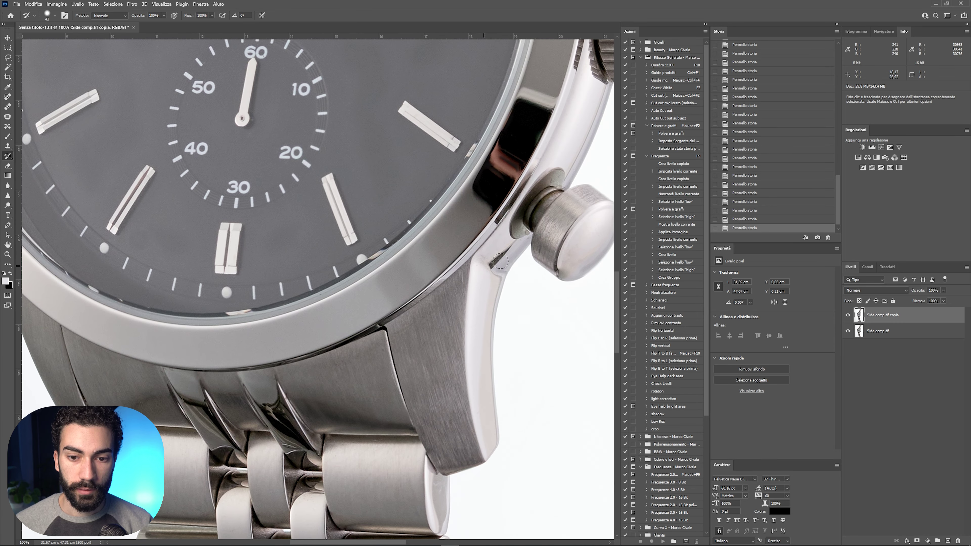
key(ctrl+z)
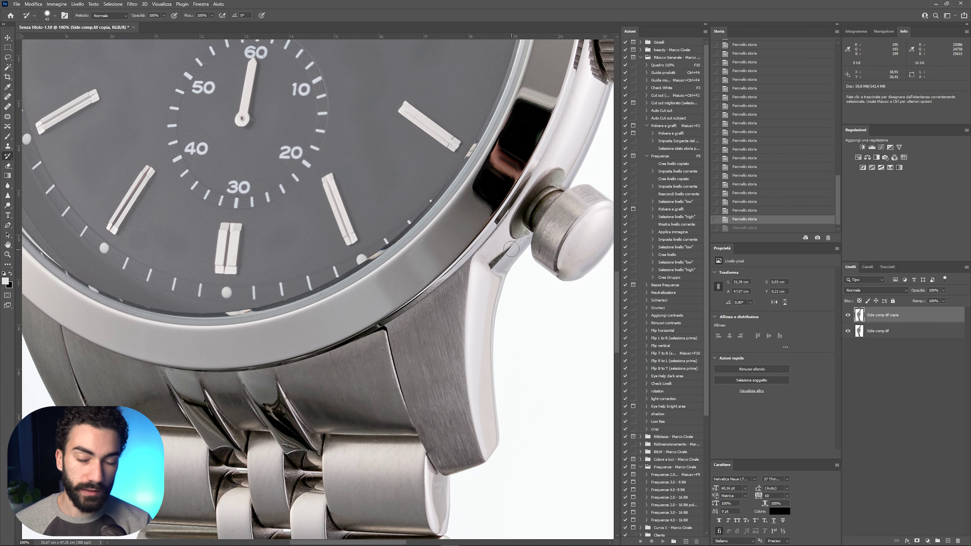
drag(127, 409, 242, 368)
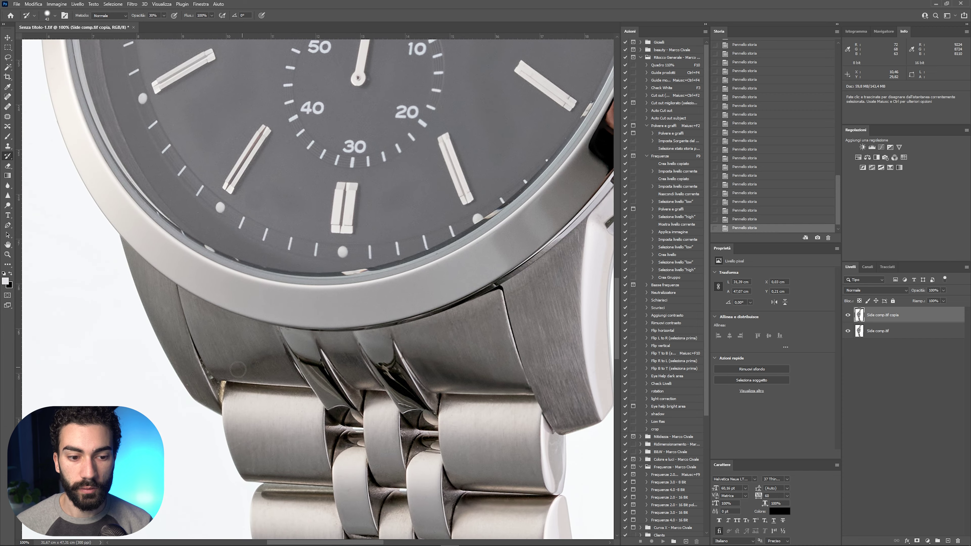
scroll(346, 126, down, 1)
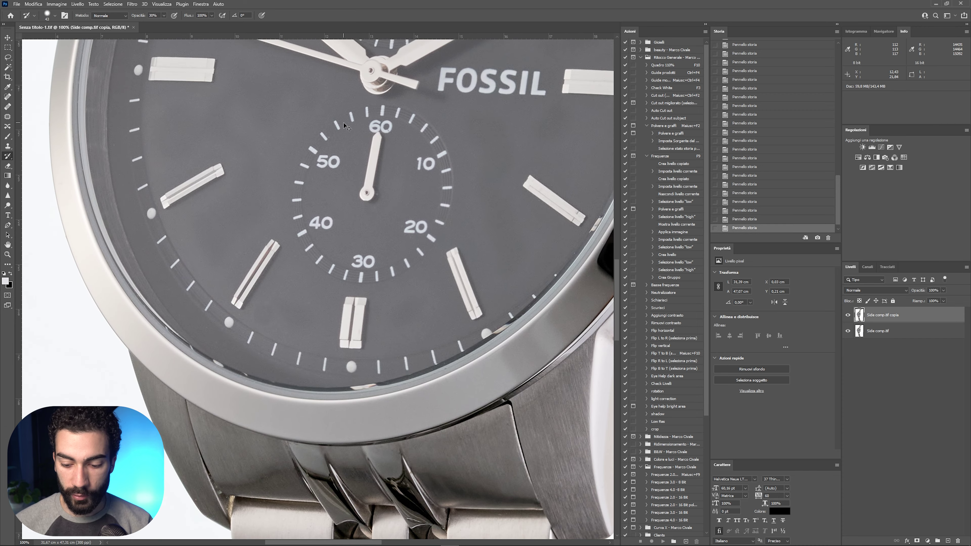
scroll(346, 126, down, 2)
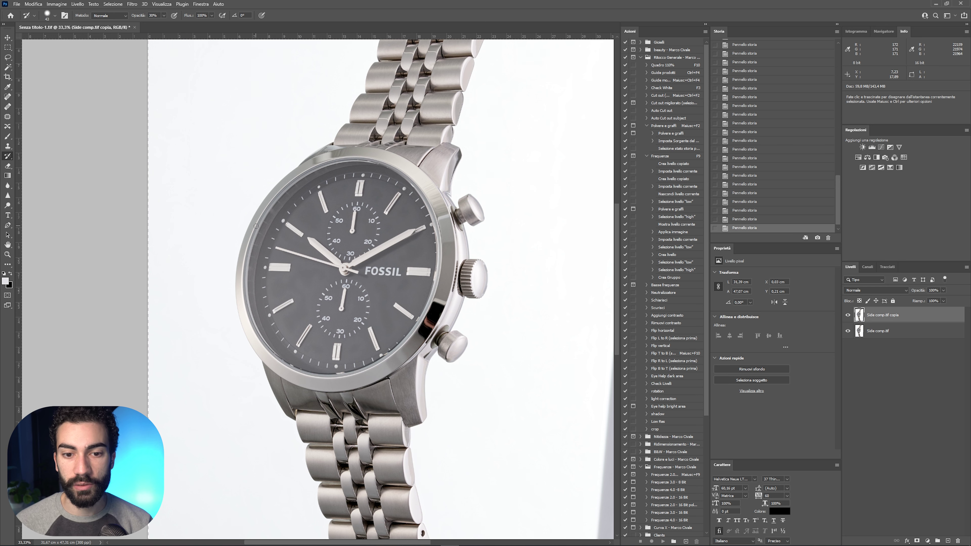
scroll(257, 226, up, 2)
scroll(256, 225, up, 1)
Check the crown, pushers and upper case, then widen the Actions panel to the Clean Edges set.
drag(276, 197, 96, 112)
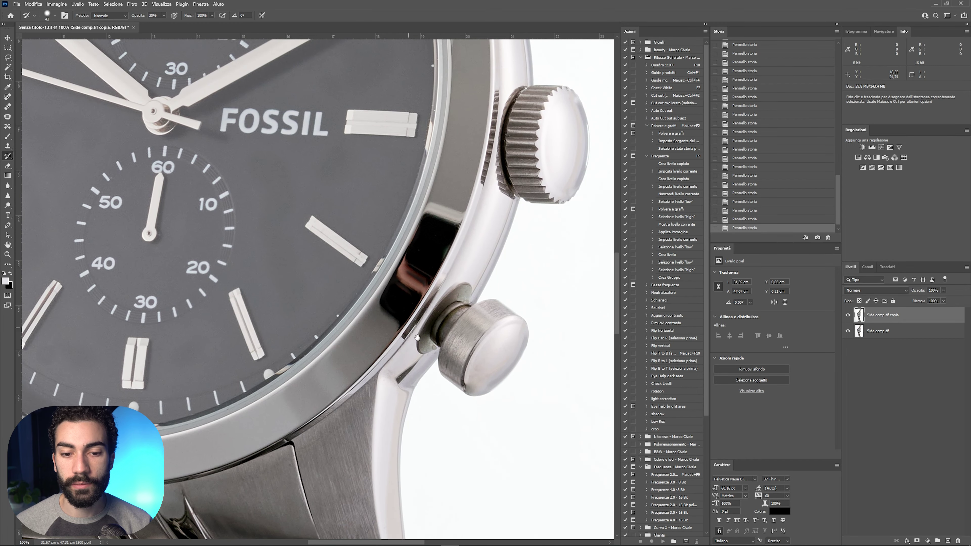
drag(417, 338, 423, 270)
drag(432, 212, 484, 334)
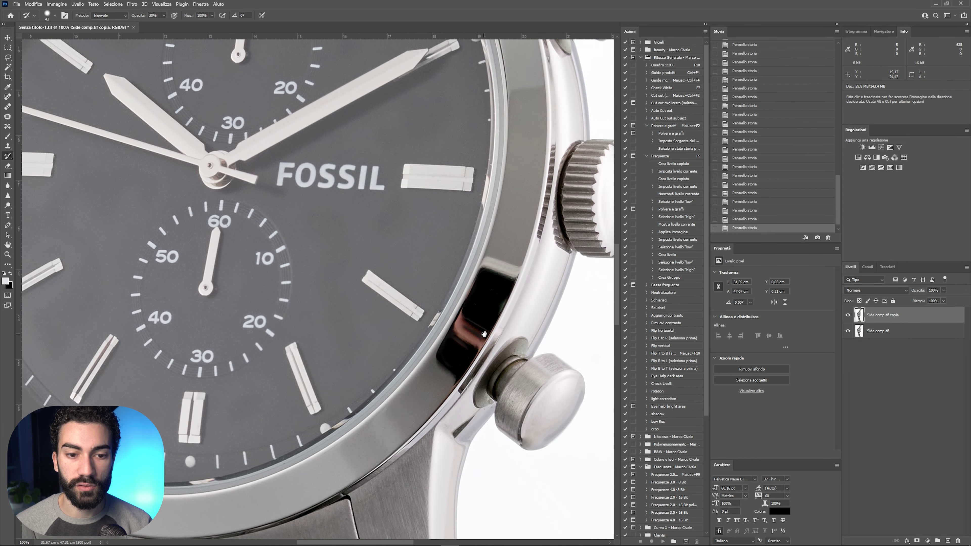
drag(533, 109, 488, 286)
drag(511, 215, 490, 418)
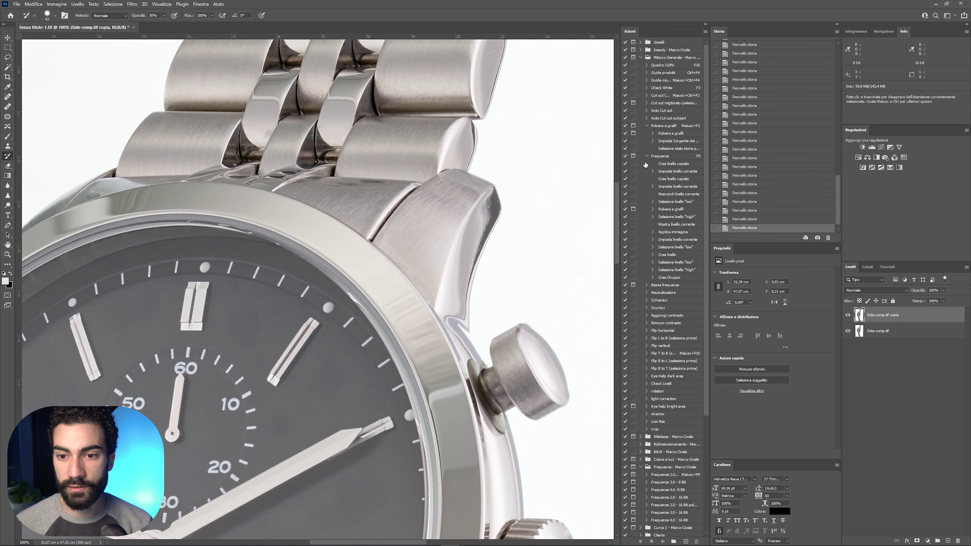
drag(709, 383, 711, 383)
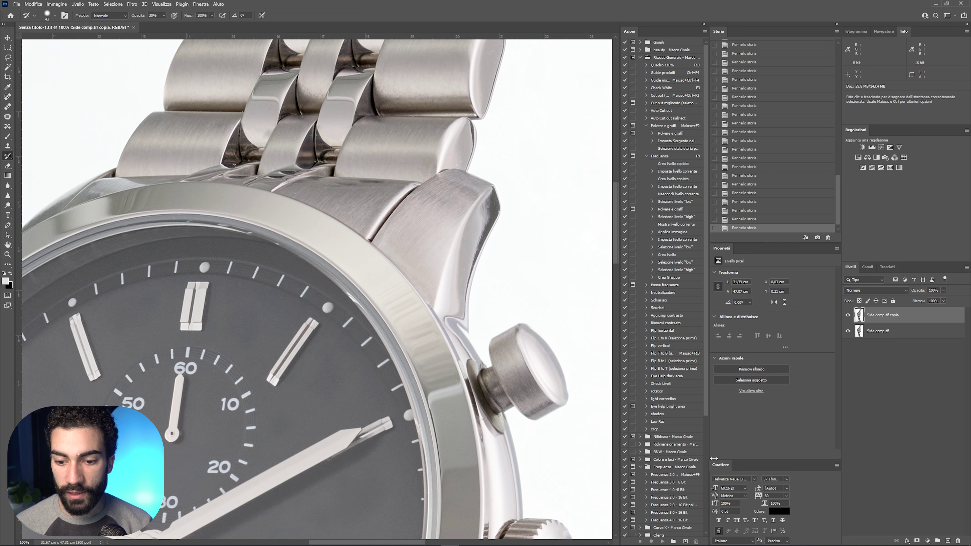
drag(708, 421, 711, 532)
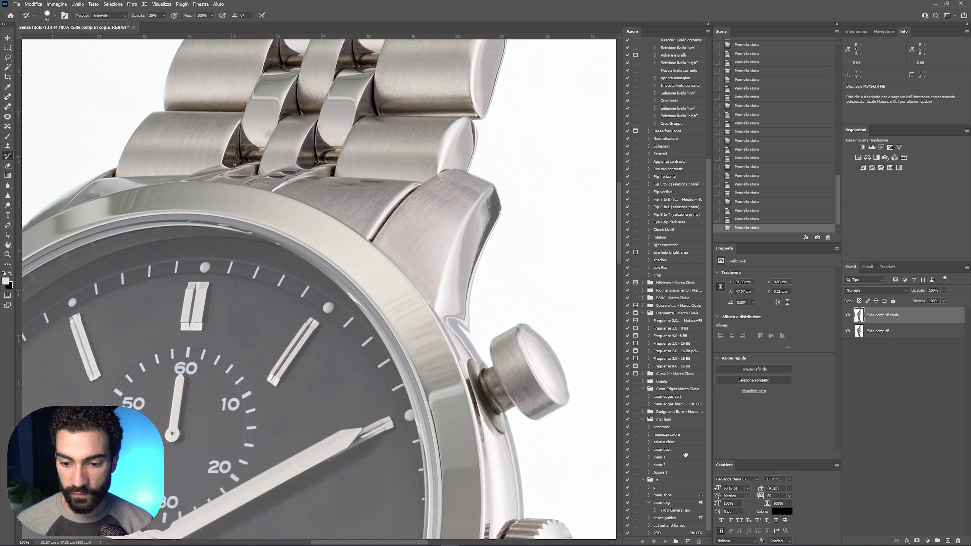
Play the 'clean edges soft' action and zoom to 200% on the watch.
click(674, 397)
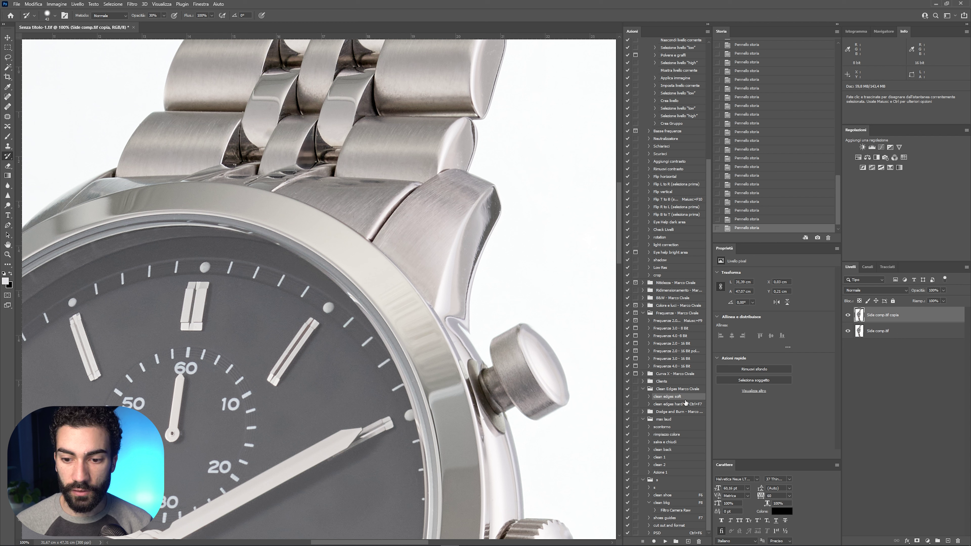
click(666, 541)
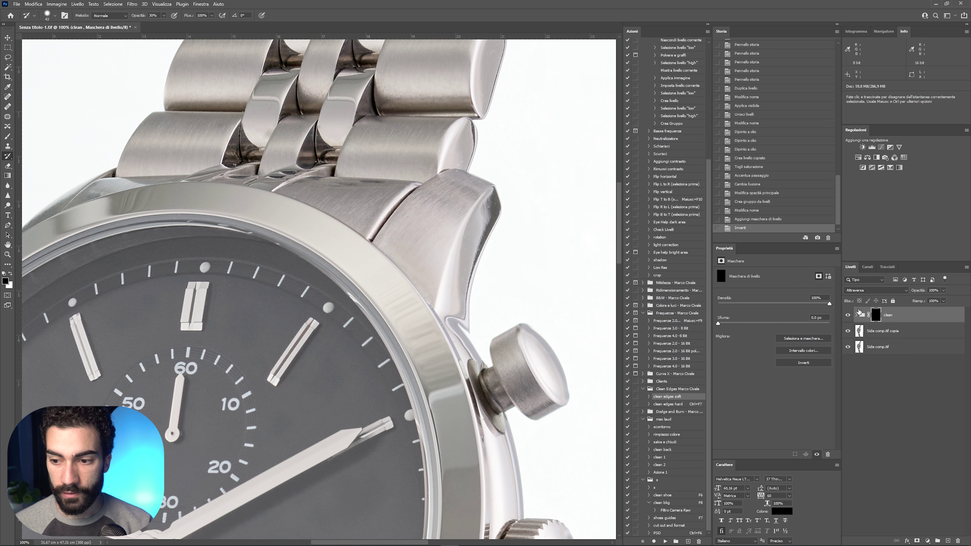
key(ctrl+plus)
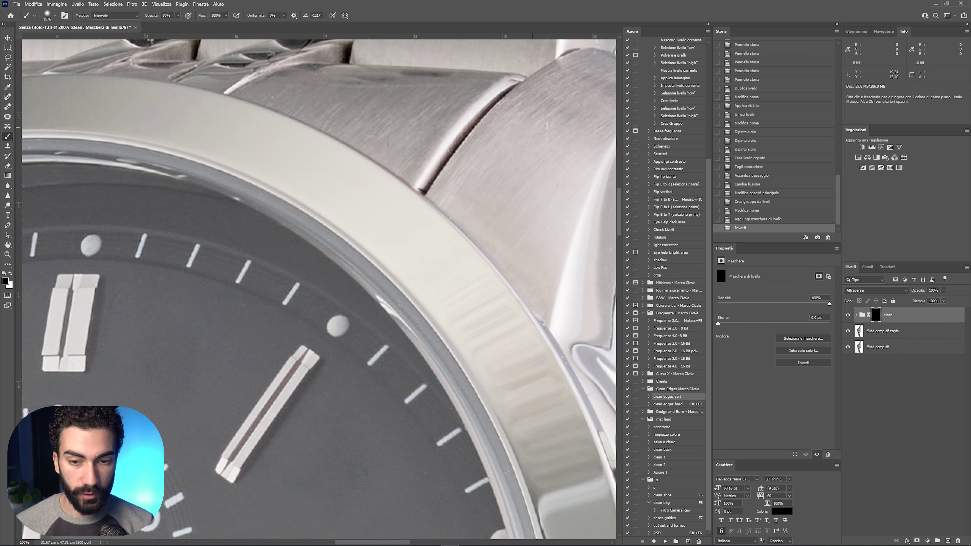
scroll(481, 151, up, 3)
scroll(481, 151, right, 2)
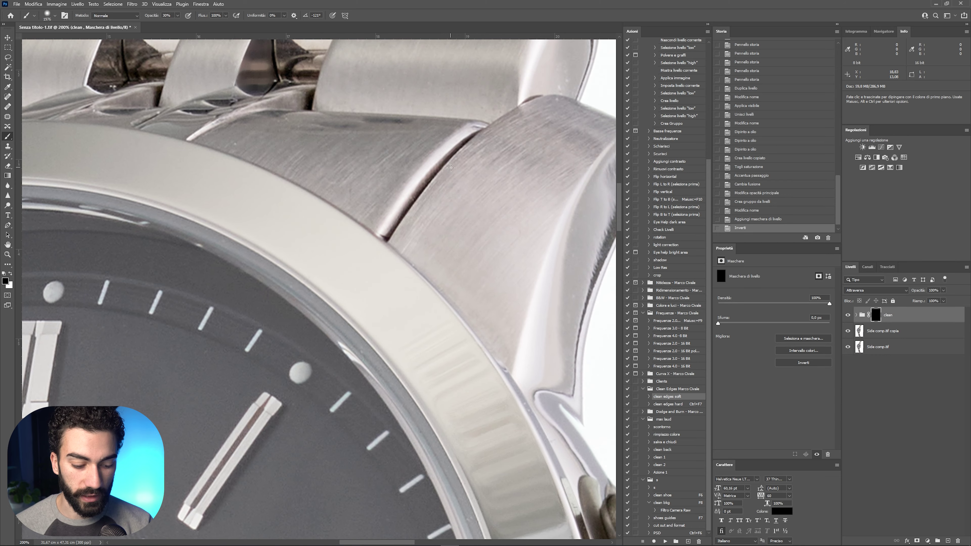
Paint white at 100% opacity on the clean group's mask along link edges and gaps.
key(x)
mouse_move(453, 165)
mouse_down()
mouse_move(367, 177)
mouse_move(505, 180)
mouse_move(454, 157)
mouse_move(498, 153)
mouse_move(462, 156)
mouse_move(473, 135)
mouse_move(414, 205)
mouse_up()
key(0)
drag(425, 194, 394, 231)
scroll(390, 163, up, 3)
scroll(389, 164, left, 5)
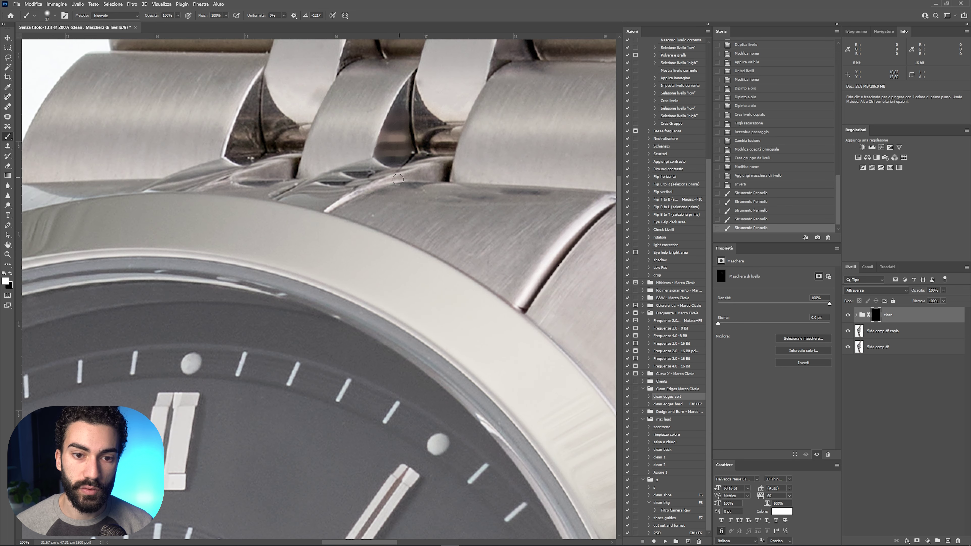
drag(412, 91, 393, 97)
drag(403, 124, 393, 136)
scroll(397, 130, up, 5)
mouse_move(291, 199)
alt+mouse_down()
mouse_move(276, 201)
mouse_move(281, 257)
mouse_move(257, 260)
mouse_move(302, 229)
alt+mouse_up()
drag(285, 158, 147, 161)
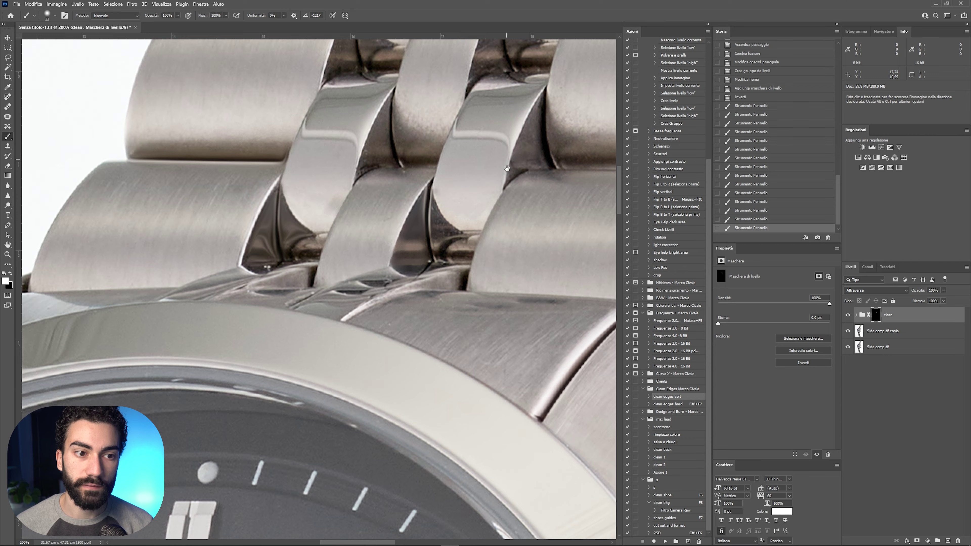
scroll(325, 207, right, 5)
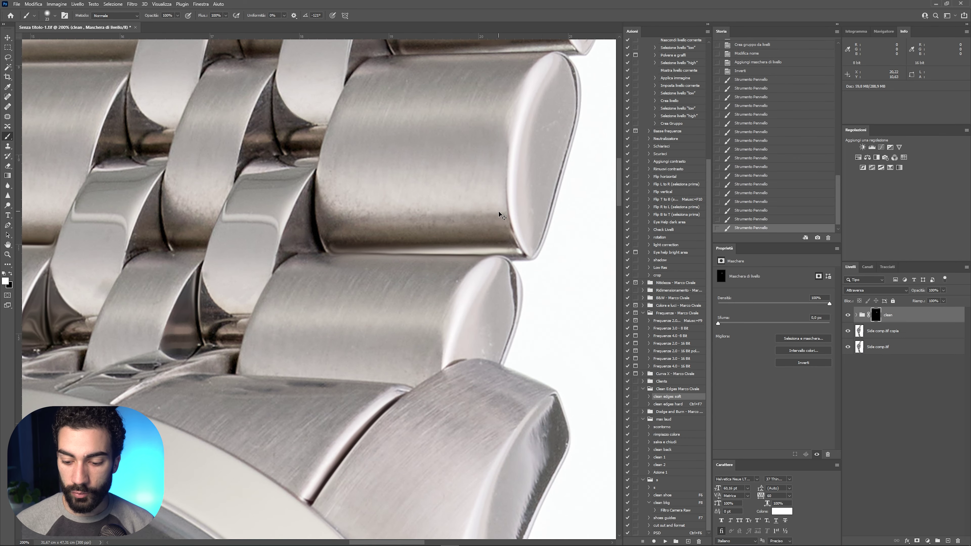
Extend the mask along the upper bracelet links with a larger brush, then centre on the dial.
key(ctrl+minus)
drag(420, 188, 435, 253)
drag(480, 102, 474, 115)
scroll(478, 161, up, 5)
drag(478, 211, 500, 183)
mouse_move(532, 86)
mouse_down()
mouse_move(527, 115)
mouse_move(546, 71)
mouse_up()
mouse_move(498, 140)
mouse_down()
mouse_move(485, 194)
mouse_move(588, 90)
mouse_up()
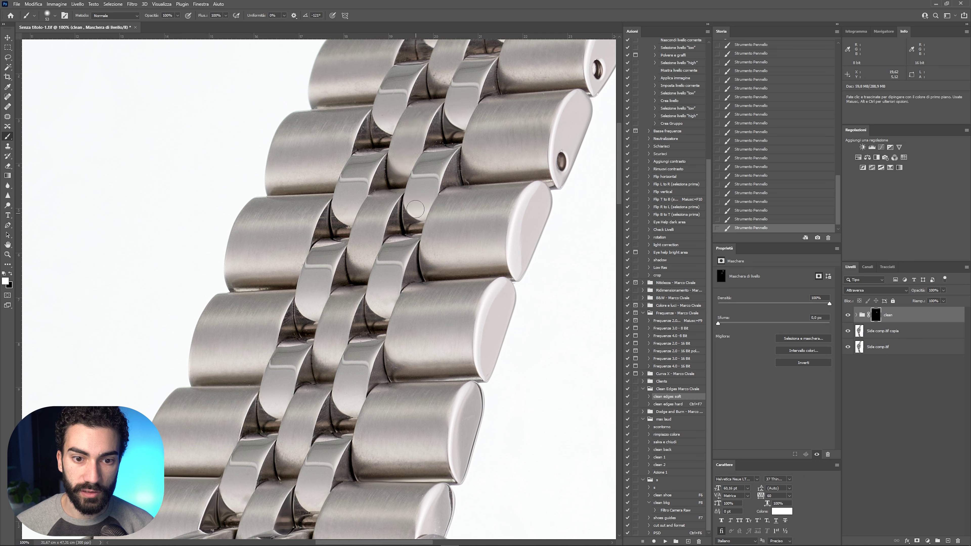
drag(344, 218, 410, 111)
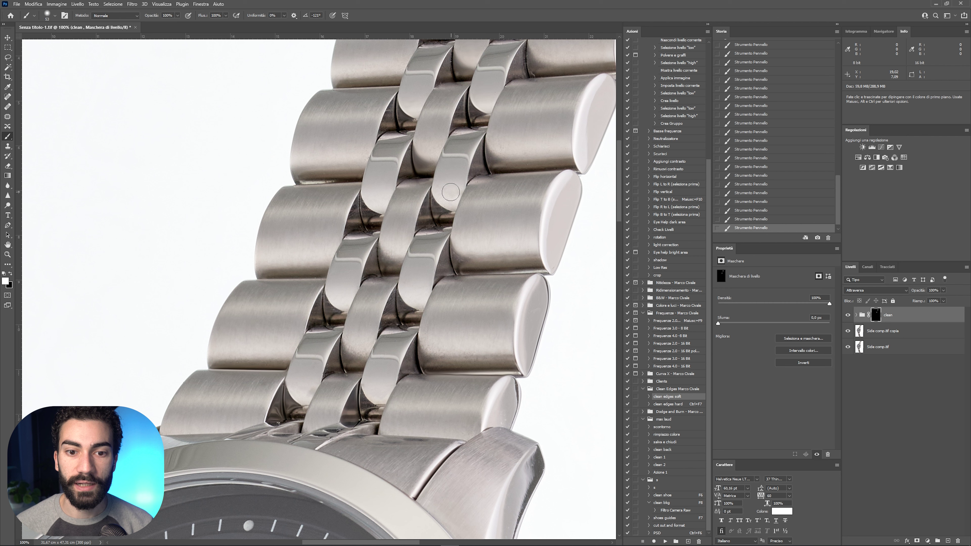
key(bracketleft)
key(bracketleft)
key(bracketleft)
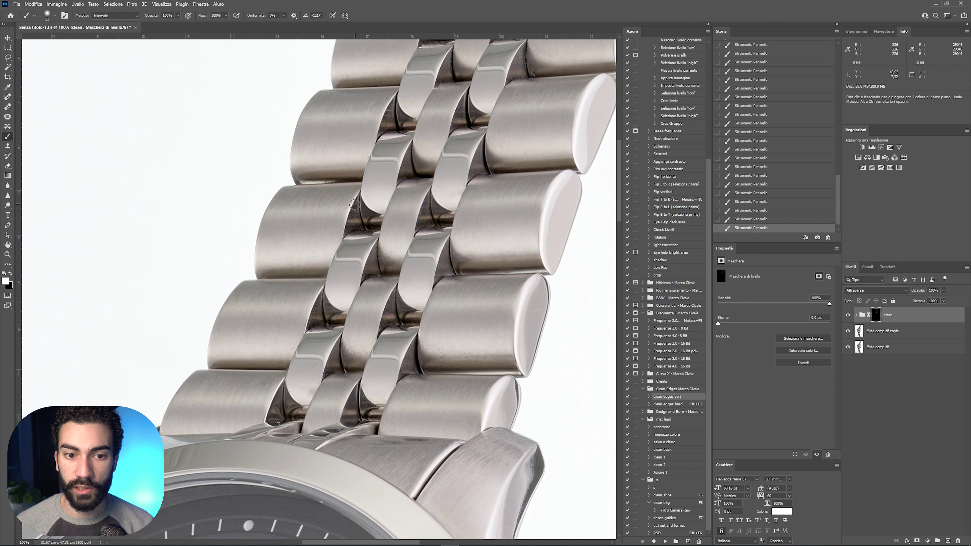
drag(372, 226, 390, 159)
drag(443, 189, 442, 195)
drag(400, 227, 408, 143)
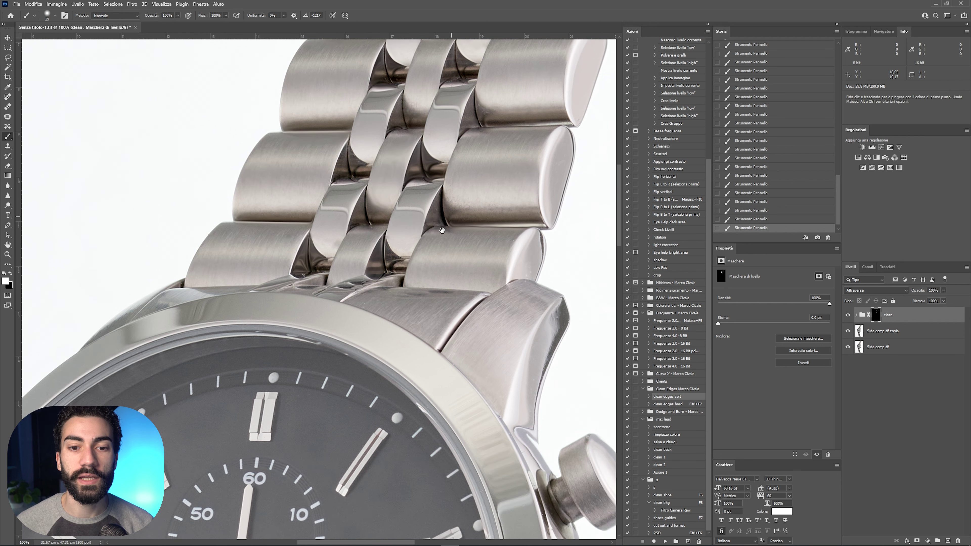
drag(442, 230, 501, 131)
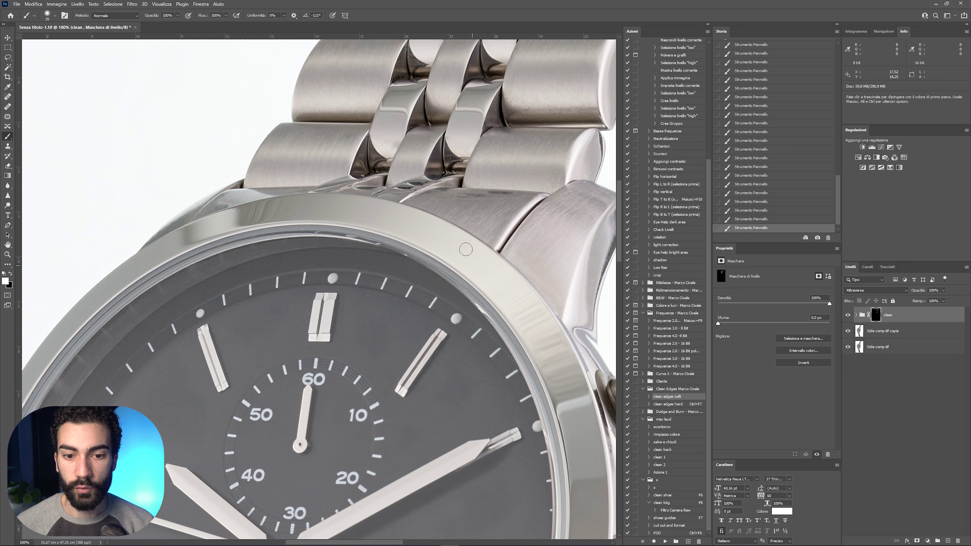
At 200% zoom, paint the mask along the upper and left bezel rim.
key(ctrl+plus)
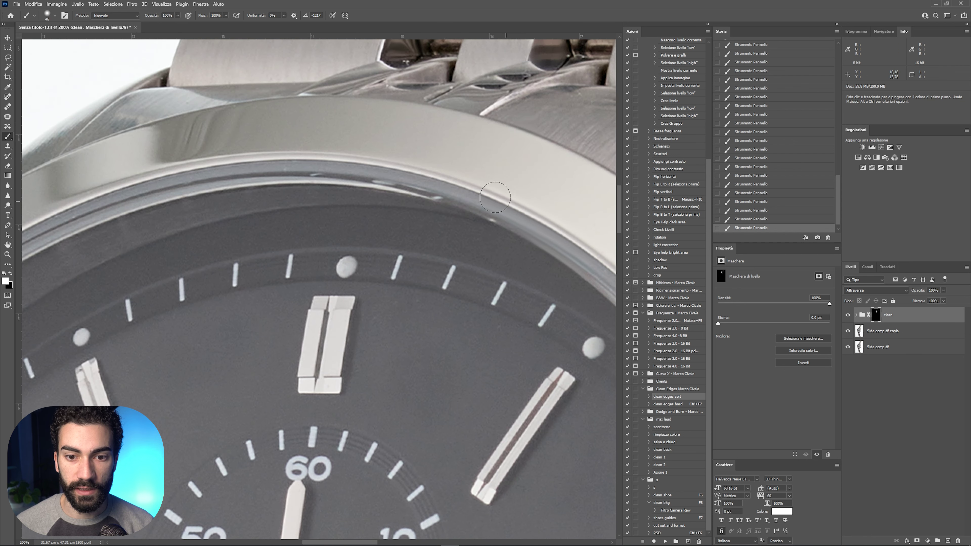
drag(245, 159, 501, 122)
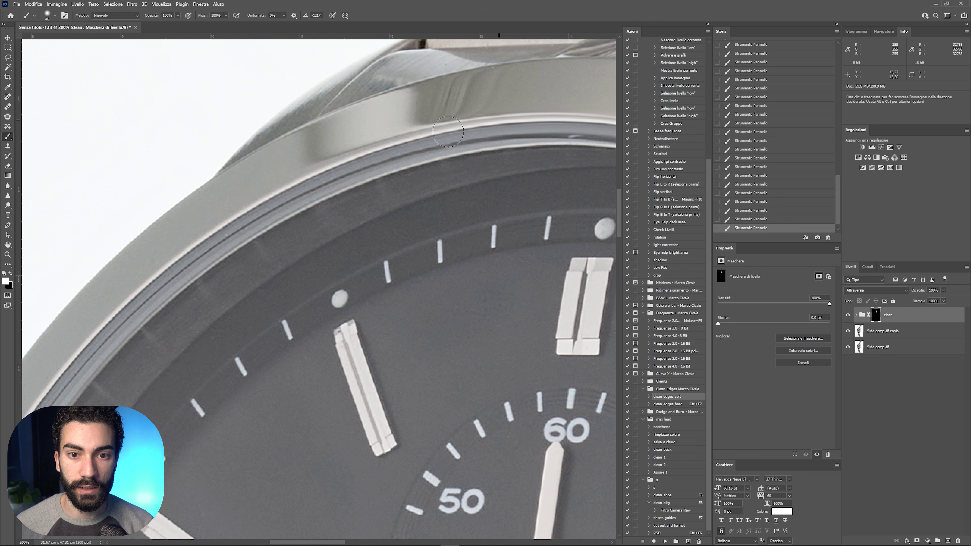
drag(234, 234, 457, 101)
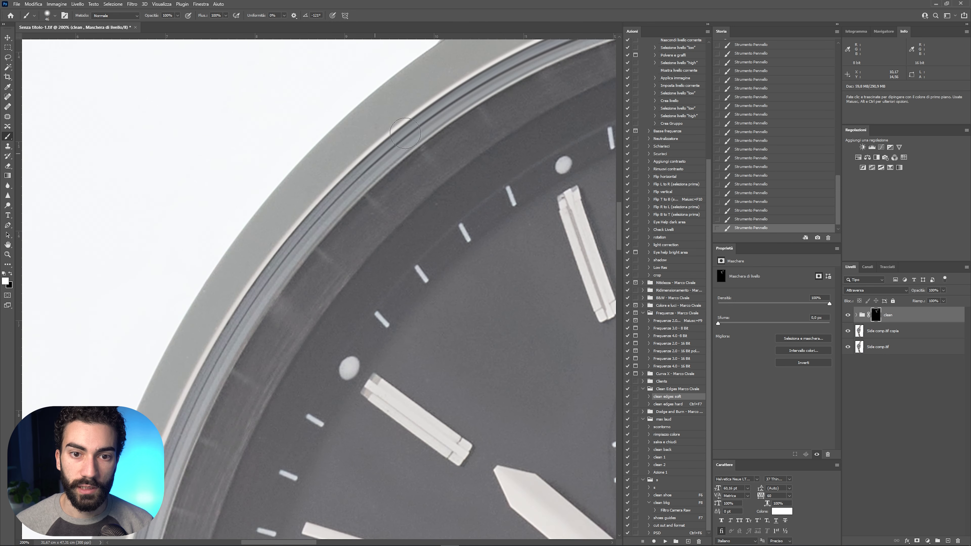
drag(320, 205, 448, 52)
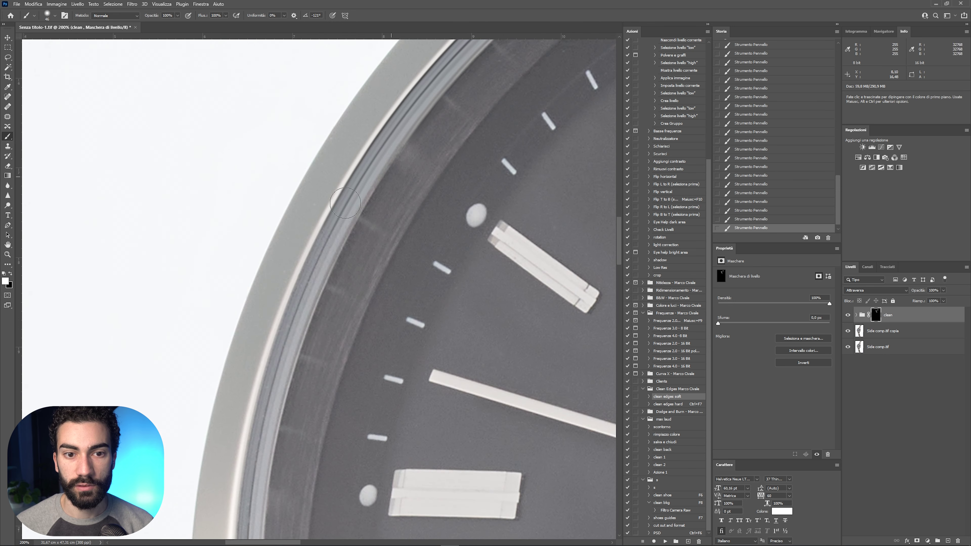
drag(292, 335, 392, 122)
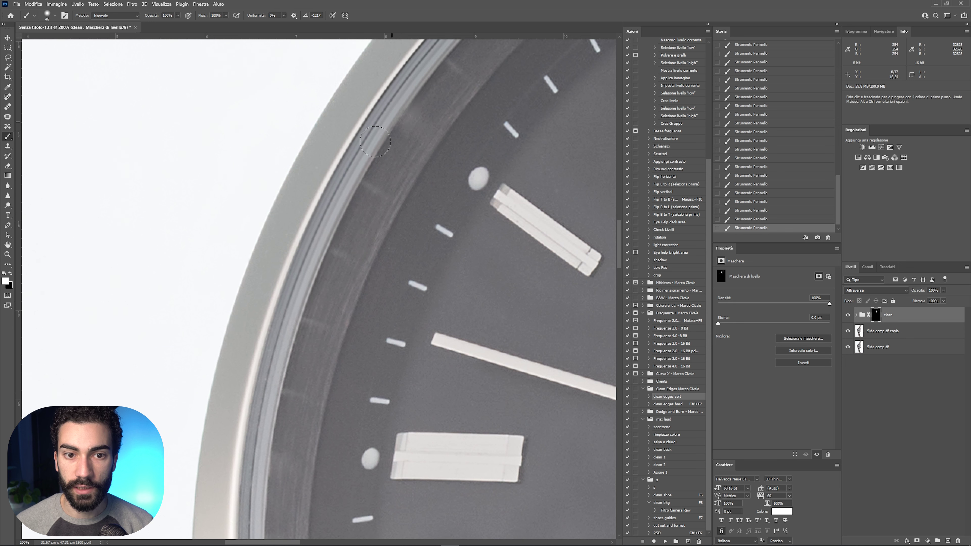
drag(273, 368, 275, 136)
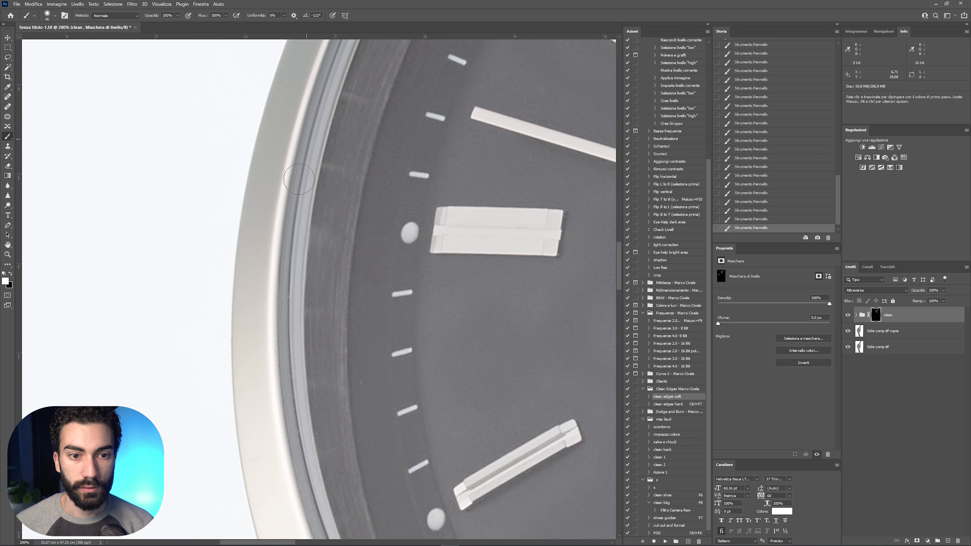
mouse_move(294, 229)
mouse_down()
mouse_move(398, 415)
mouse_move(301, 224)
mouse_move(358, 297)
mouse_move(467, 350)
mouse_up()
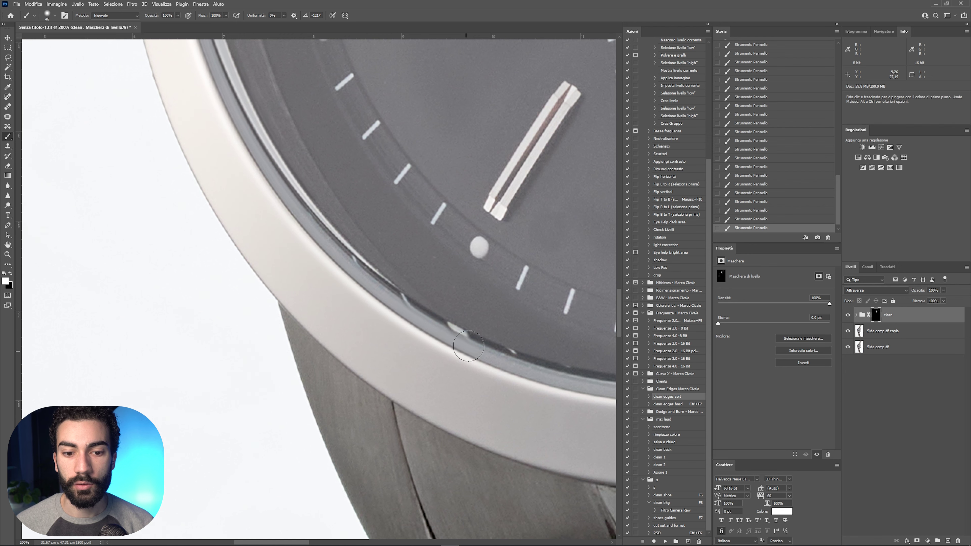
Continue the mask around the lower and right bezel and along the crown's left edge.
drag(524, 394, 242, 371)
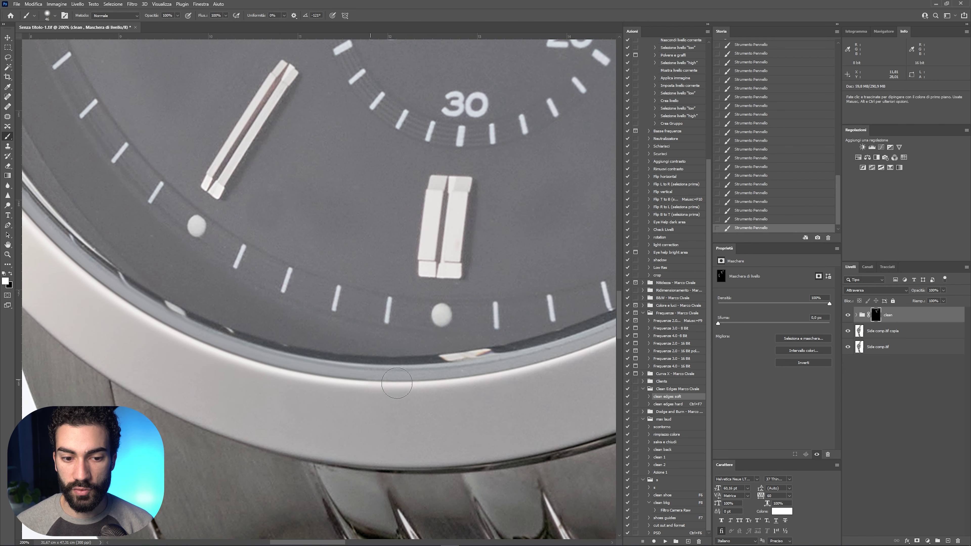
drag(506, 380, 283, 439)
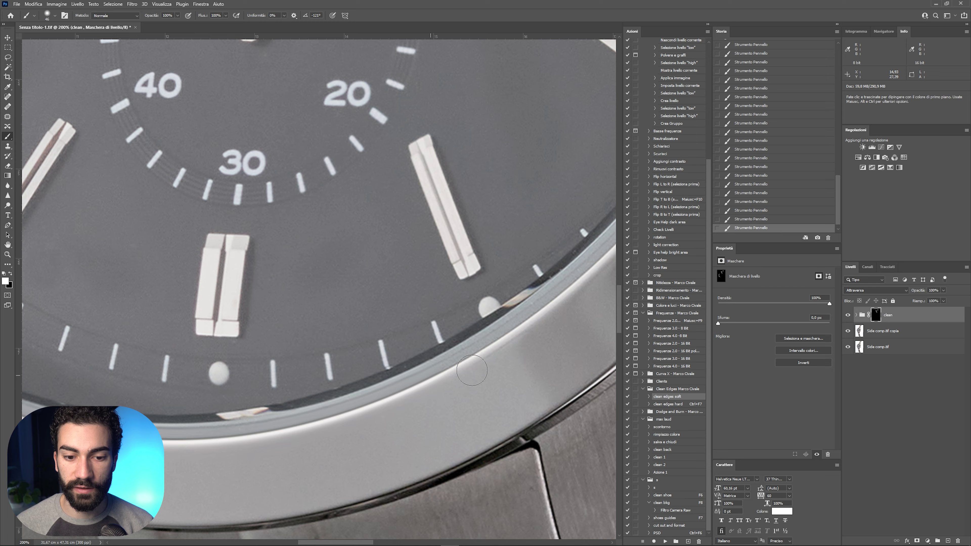
drag(453, 376, 336, 434)
mouse_move(599, 208)
mouse_down()
mouse_move(534, 290)
mouse_move(464, 352)
mouse_up()
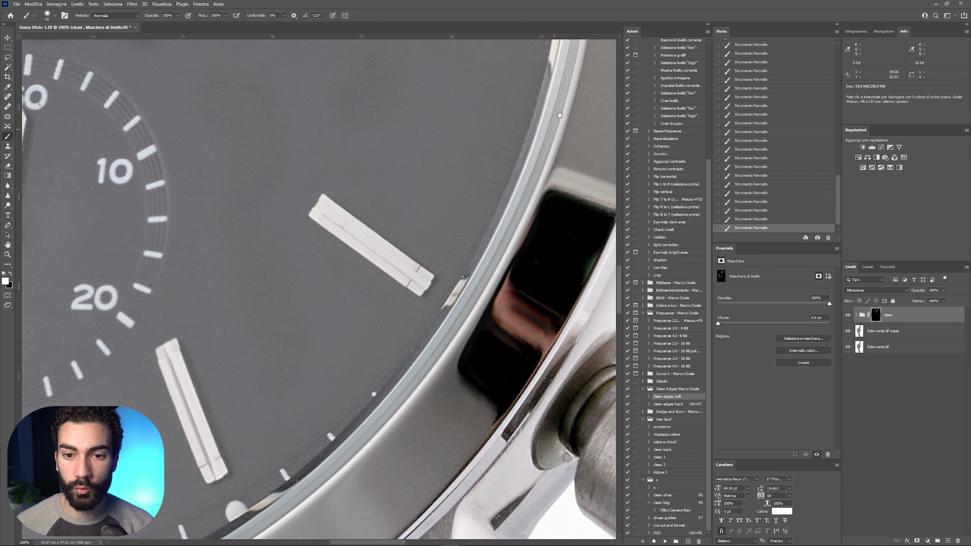
drag(553, 119, 461, 298)
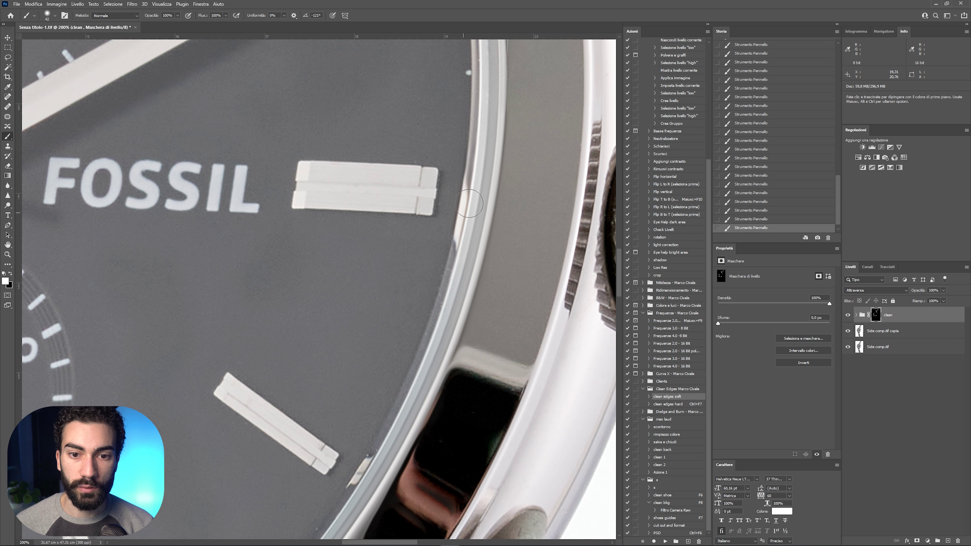
mouse_move(460, 287)
mouse_down()
mouse_move(440, 509)
mouse_move(321, 159)
mouse_move(293, 130)
mouse_up()
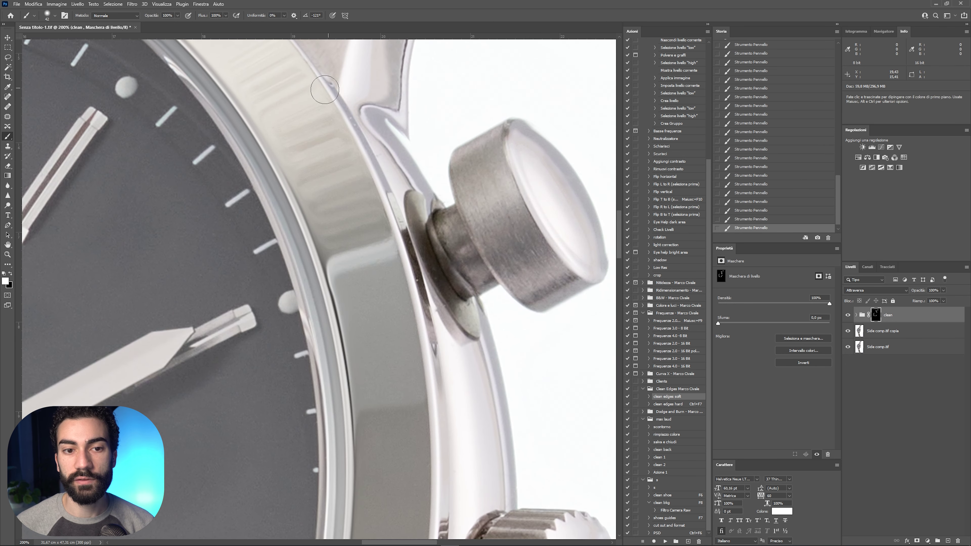
drag(410, 226, 427, 339)
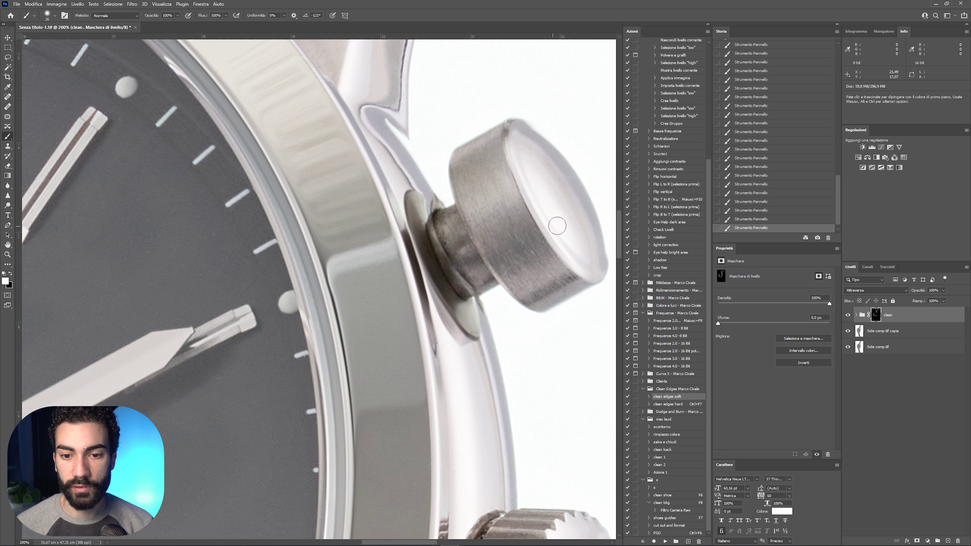
drag(531, 147, 543, 142)
drag(586, 260, 527, 42)
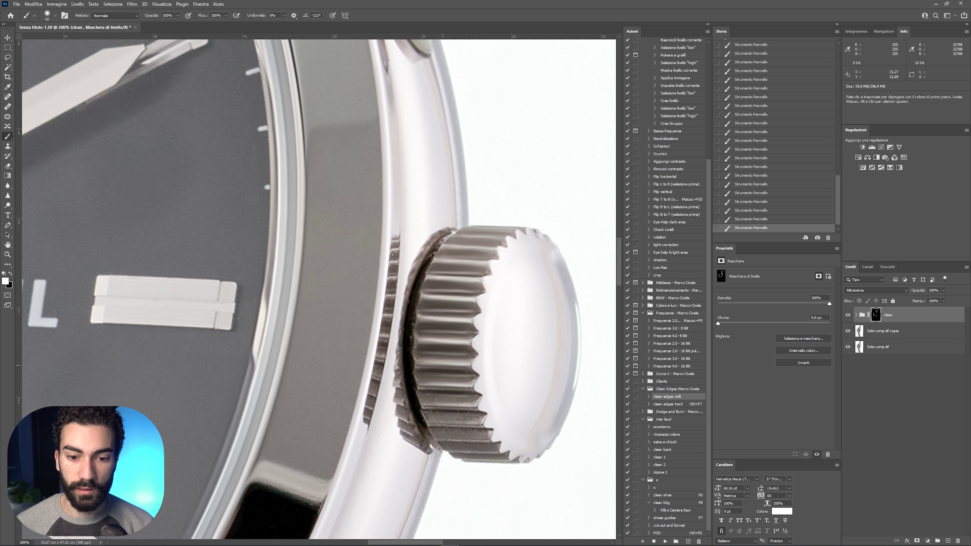
With a smaller brush, paint the mask along the crown teeth, pusher cap and case lug edge.
scroll(476, 452, down, 5)
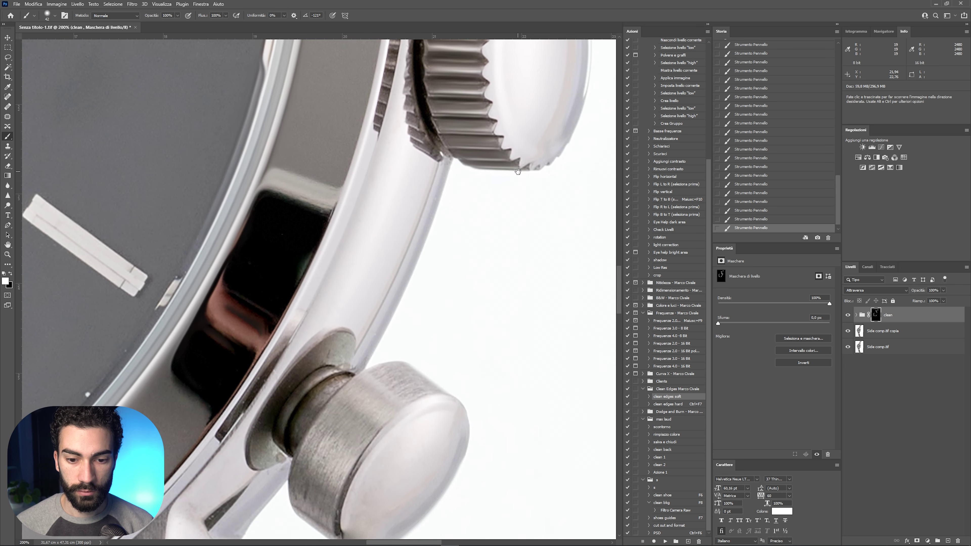
drag(383, 331, 477, 164)
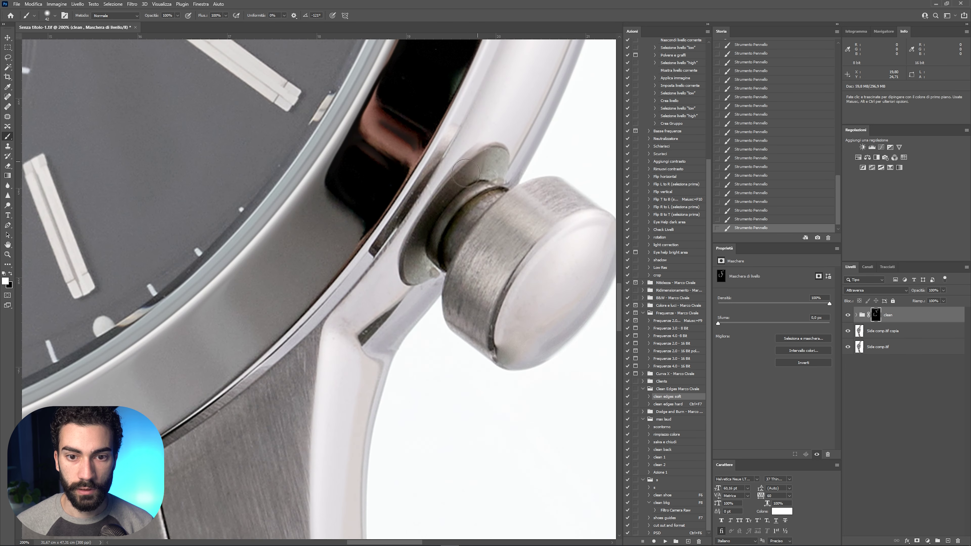
key(bracketleft)
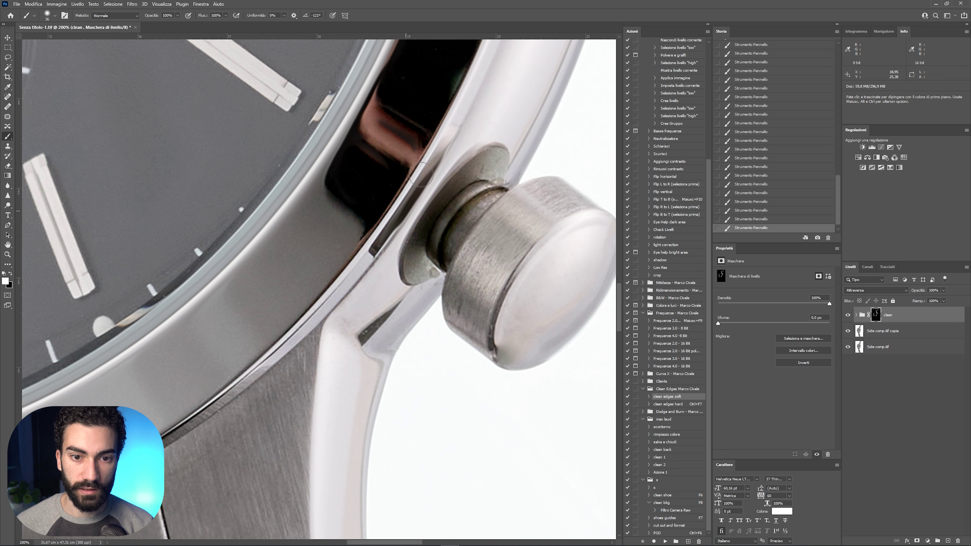
drag(364, 283, 425, 205)
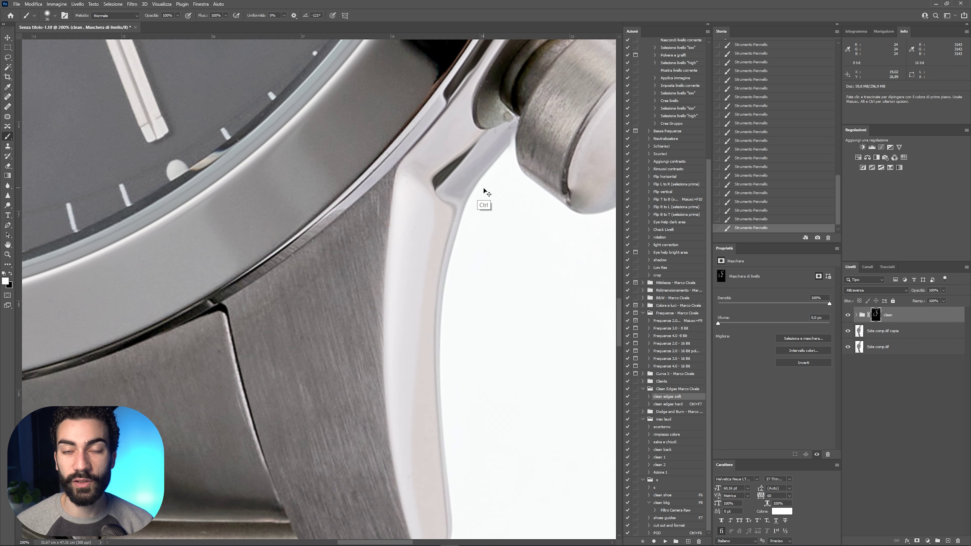
scroll(432, 247, right, 3)
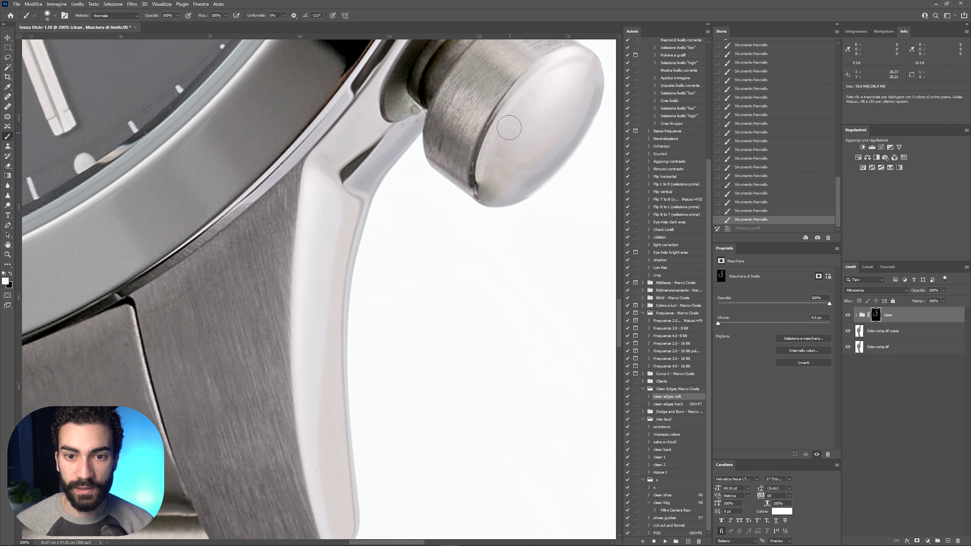
mouse_move(474, 192)
mouse_down()
mouse_move(424, 267)
mouse_move(478, 186)
mouse_move(425, 134)
mouse_up()
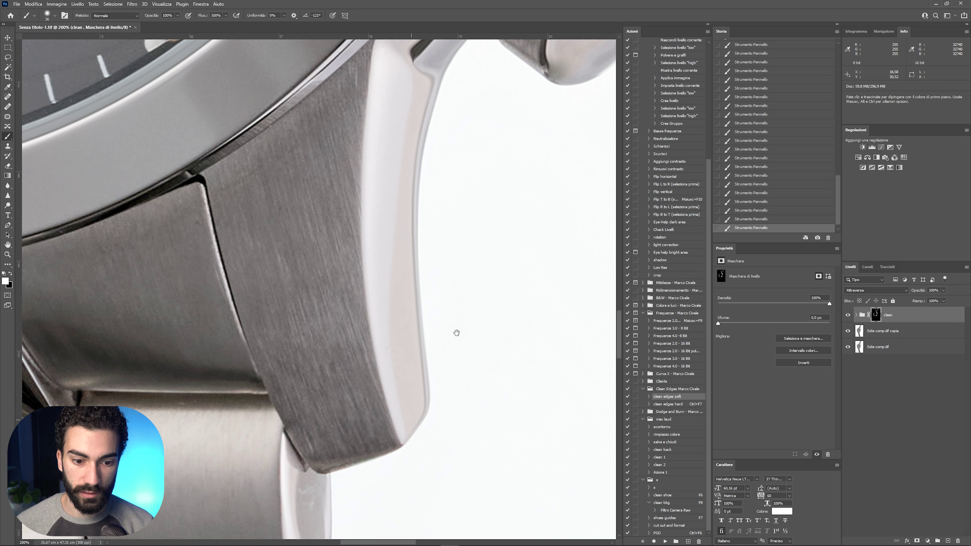
key(ctrl+minus)
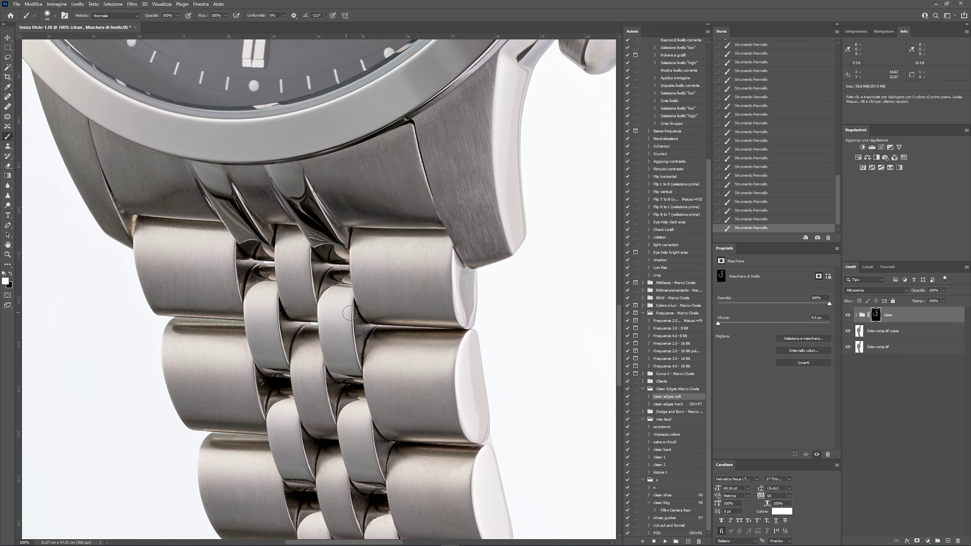
scroll(349, 314, down, 5)
scroll(383, 334, down, 6)
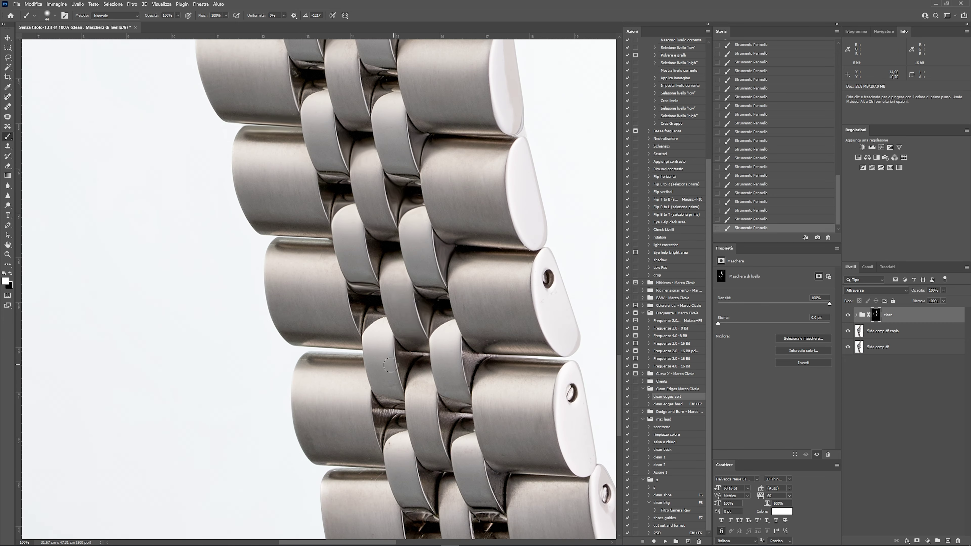
scroll(391, 365, down, 5)
key(ctrl+minus)
drag(444, 104, 506, 254)
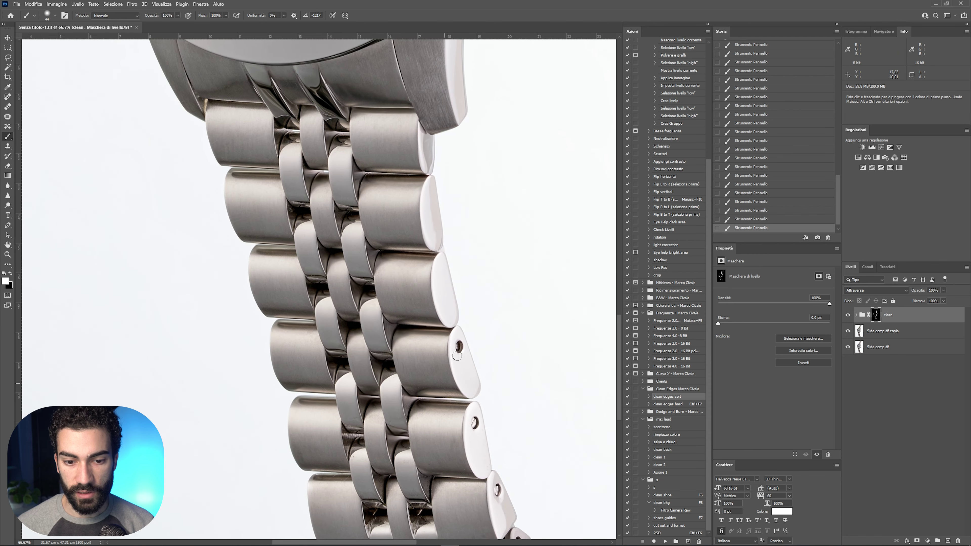
scroll(457, 356, up, 6)
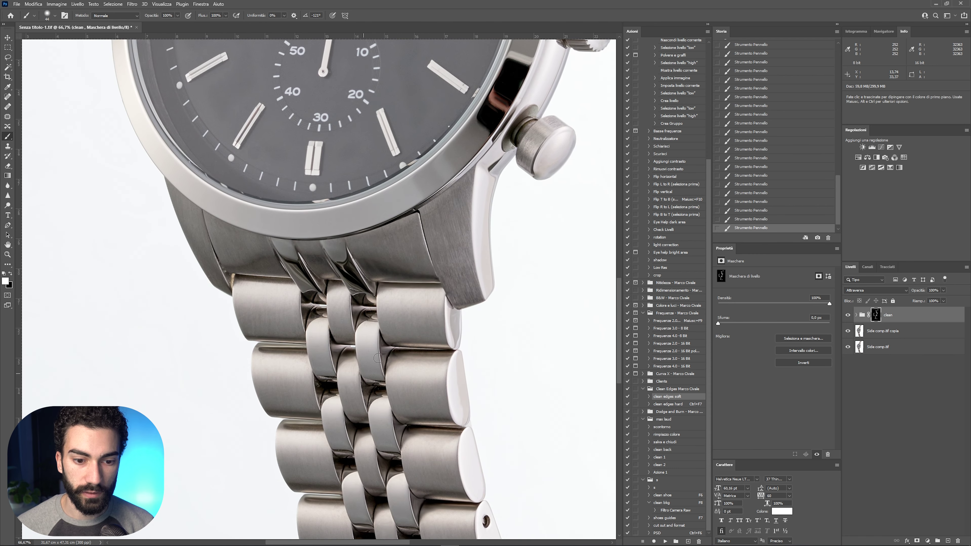
scroll(350, 249, up, 5)
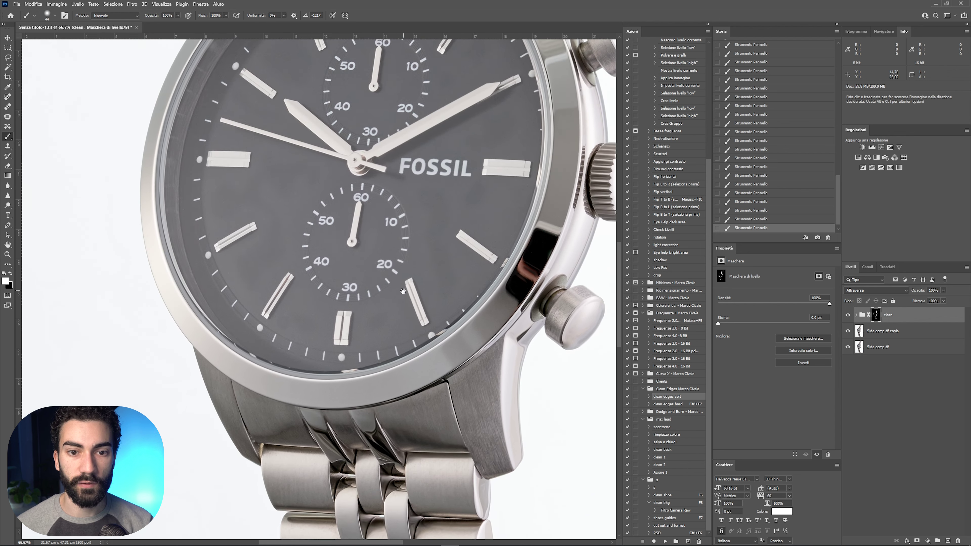
scroll(350, 249, up, 1)
scroll(295, 67, up, 1)
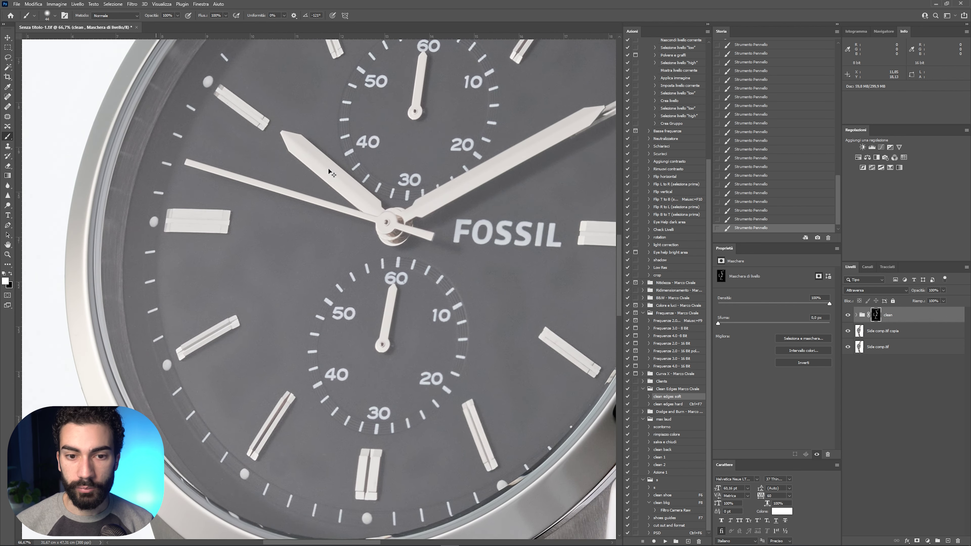
scroll(317, 235, up, 1)
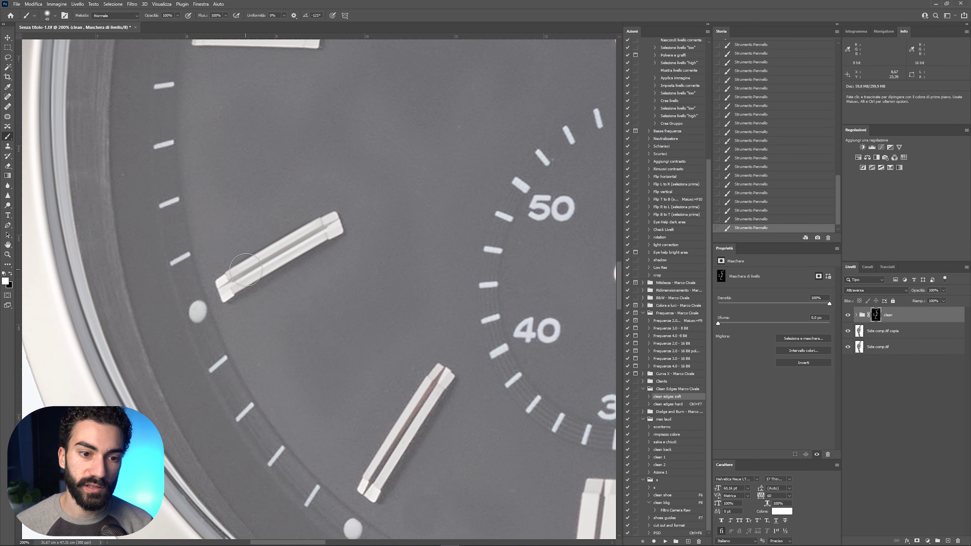
Touch up the mask around the 6 o'clock and index markers, undoing a bad stroke.
drag(371, 343, 325, 180)
drag(422, 295, 118, 293)
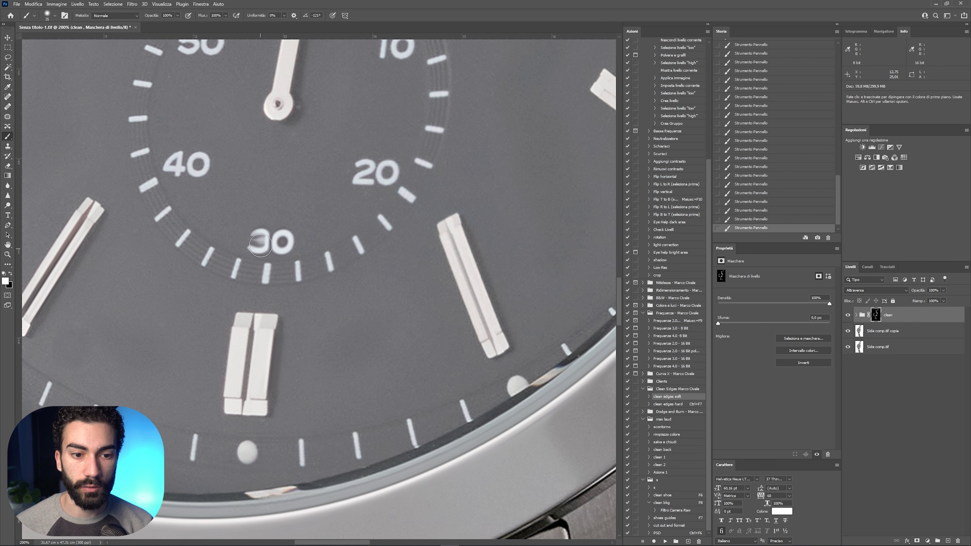
drag(268, 239, 305, 264)
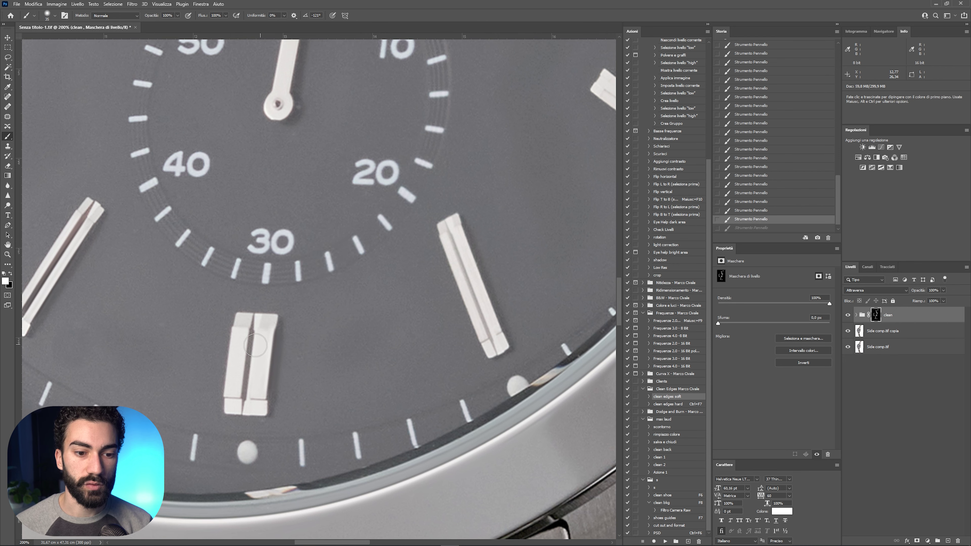
drag(260, 367, 245, 346)
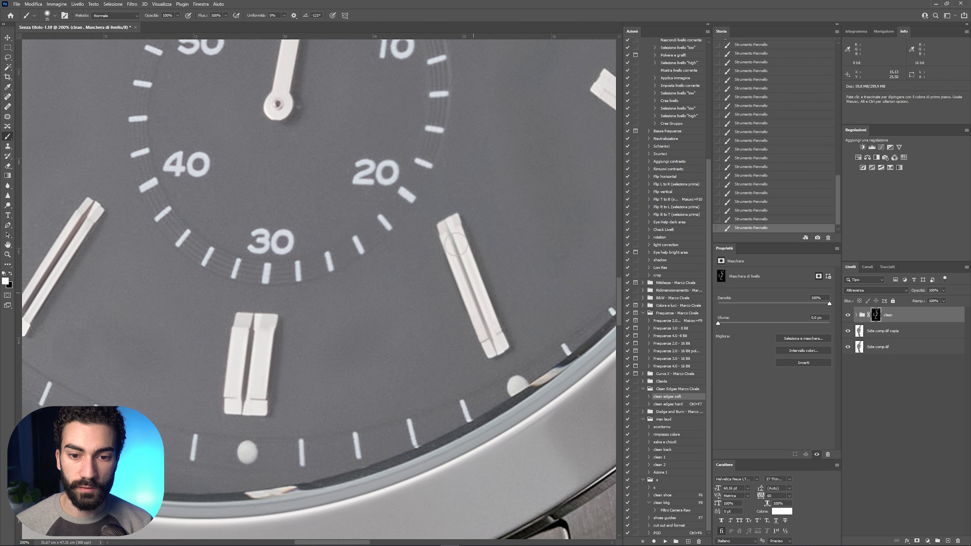
drag(558, 188, 358, 386)
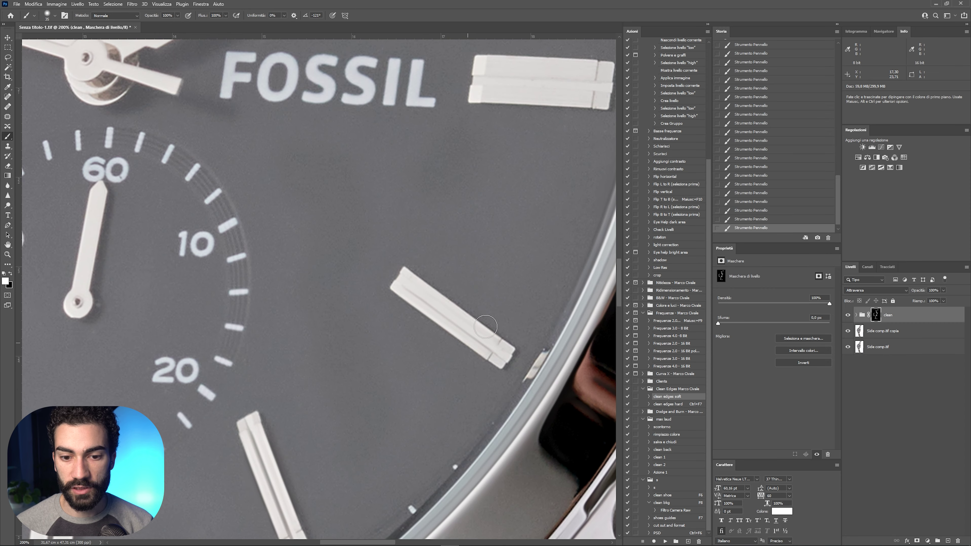
drag(539, 78, 410, 225)
drag(330, 174, 536, 282)
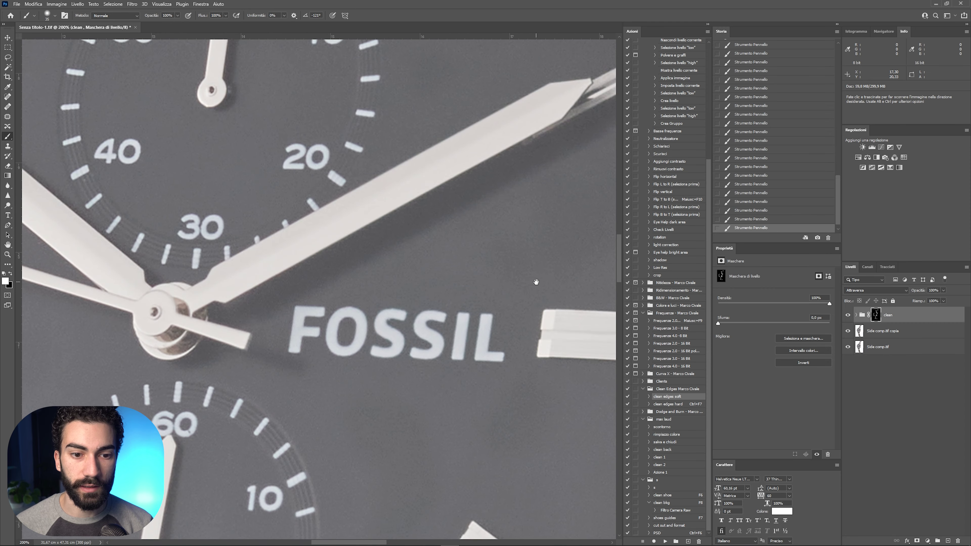
drag(392, 319, 754, 163)
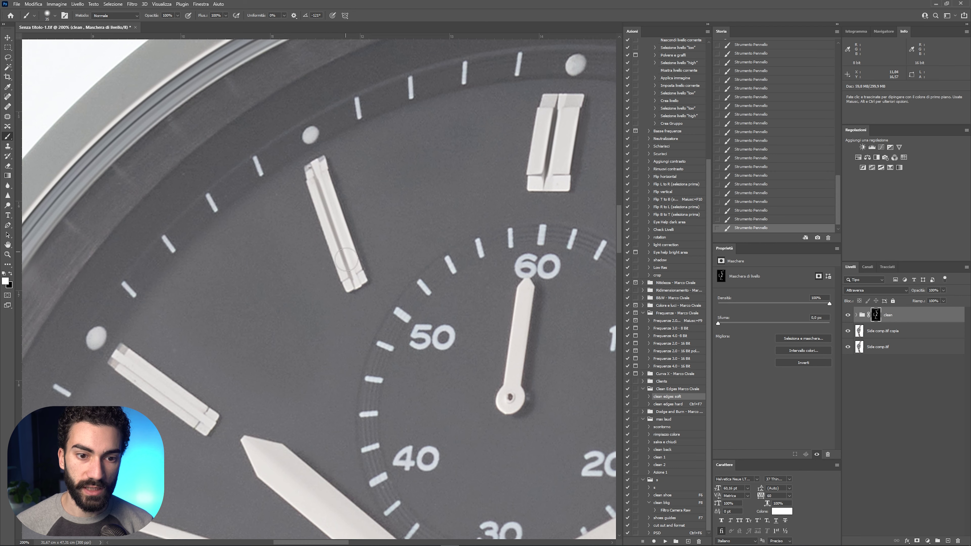
drag(157, 366, 220, 245)
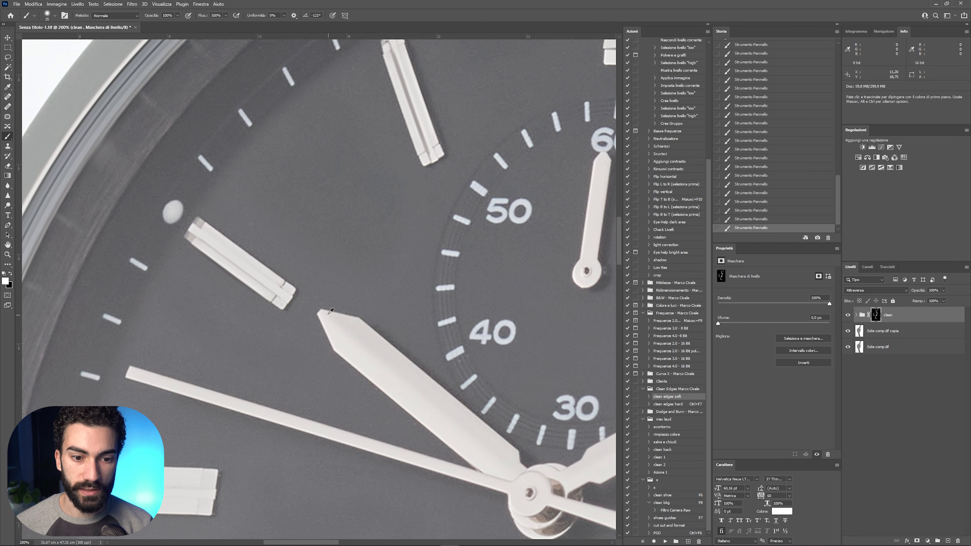
key(ctrl+z)
Repaint the mask over the upper bracelet links after undoing a stray stroke.
click(439, 269)
drag(439, 269, 305, 339)
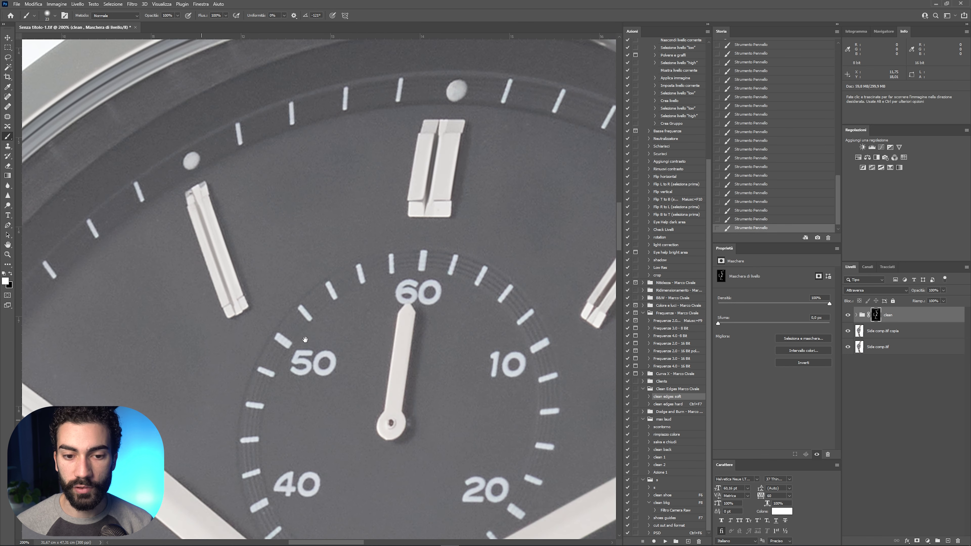
drag(447, 123, 354, 269)
drag(379, 157, 494, 242)
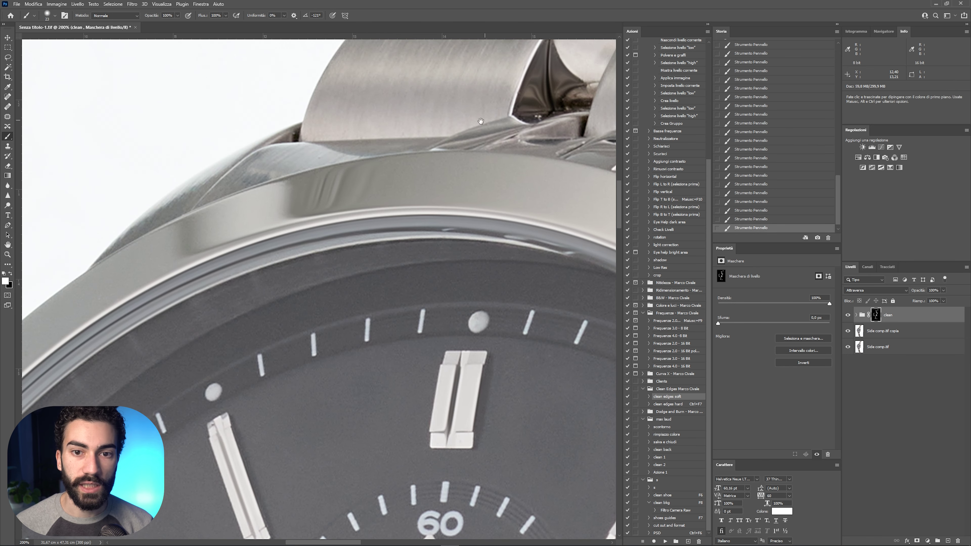
drag(481, 121, 178, 269)
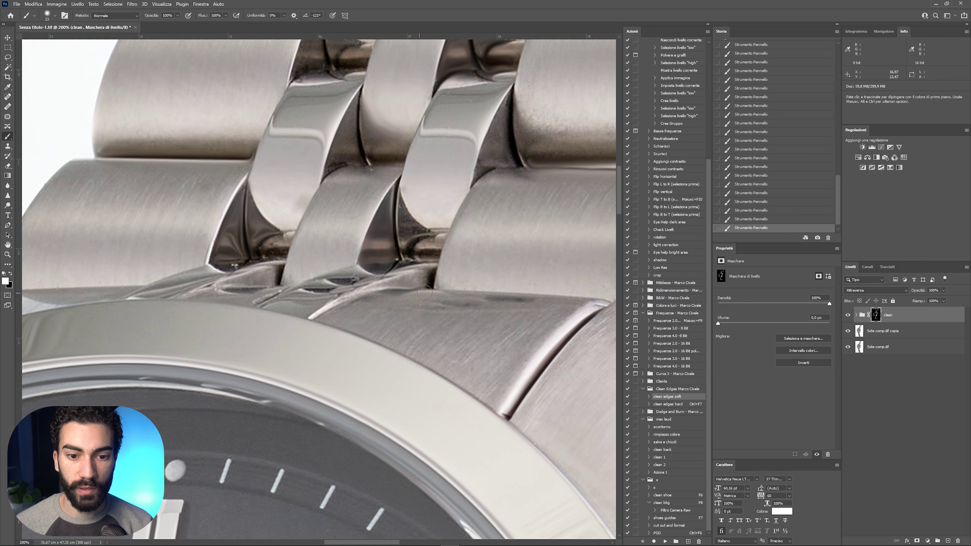
key(ctrl+z)
drag(309, 283, 264, 298)
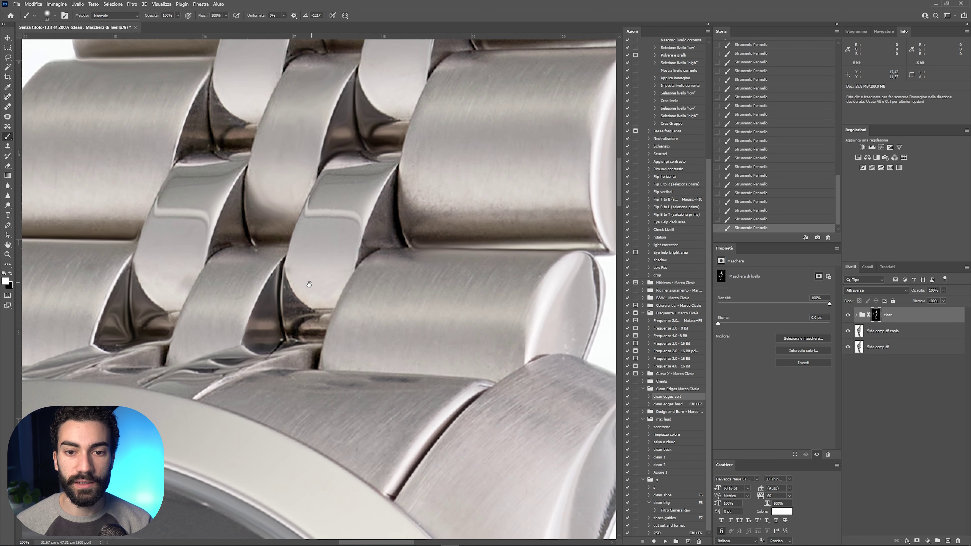
drag(450, 190, 333, 247)
scroll(331, 151, down, 1)
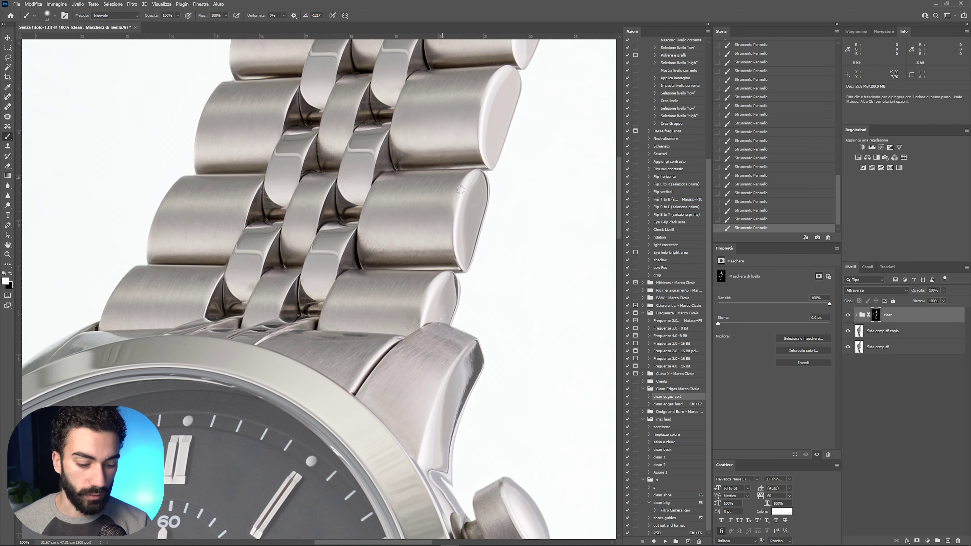
Toggle the clean layer off and on to compare against the original.
ctrl+click(882, 333)
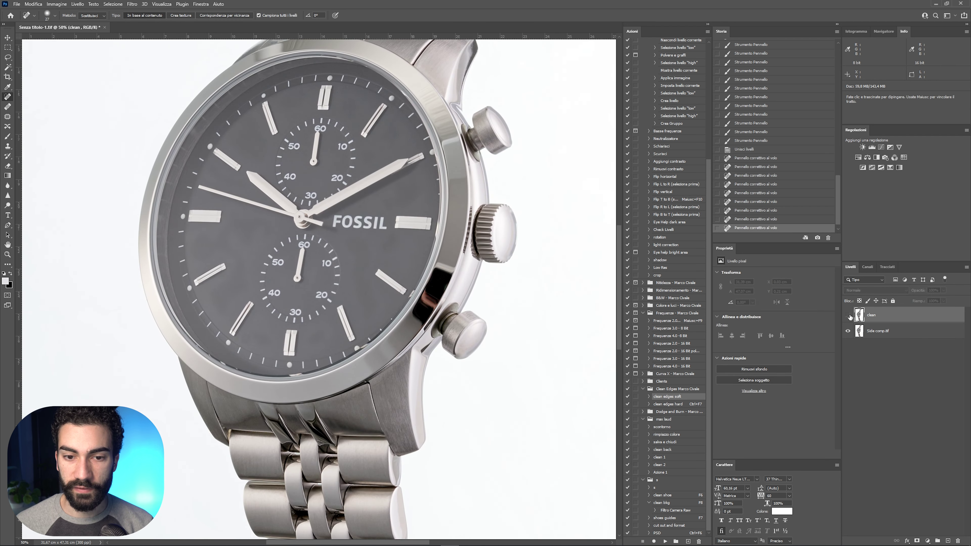
click(848, 316)
click(848, 315)
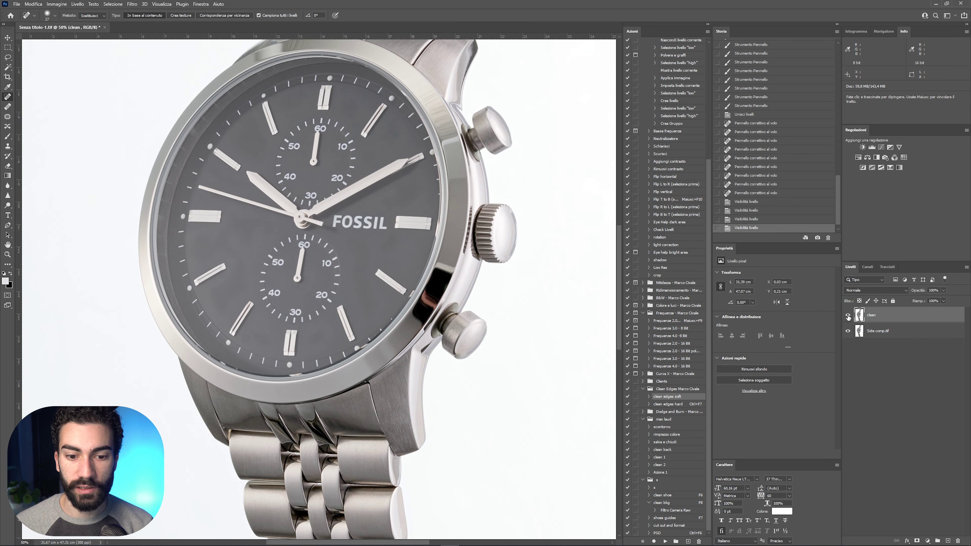
Zoom in on the bracelet and toggle the clean layer to compare again.
key(ctrl+plus)
scroll(509, 256, down, 3)
scroll(509, 252, down, 3)
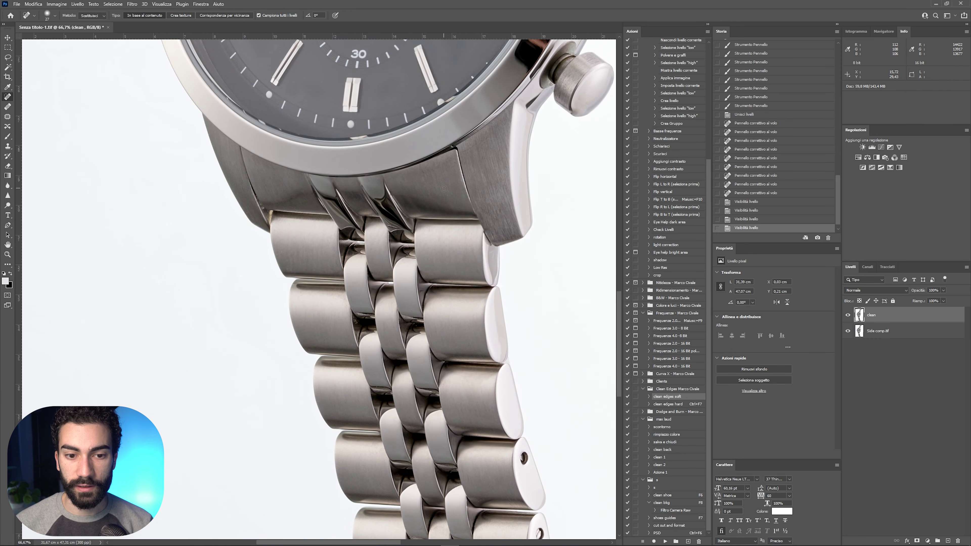
key(ctrl+plus)
click(848, 315)
drag(462, 166, 422, 306)
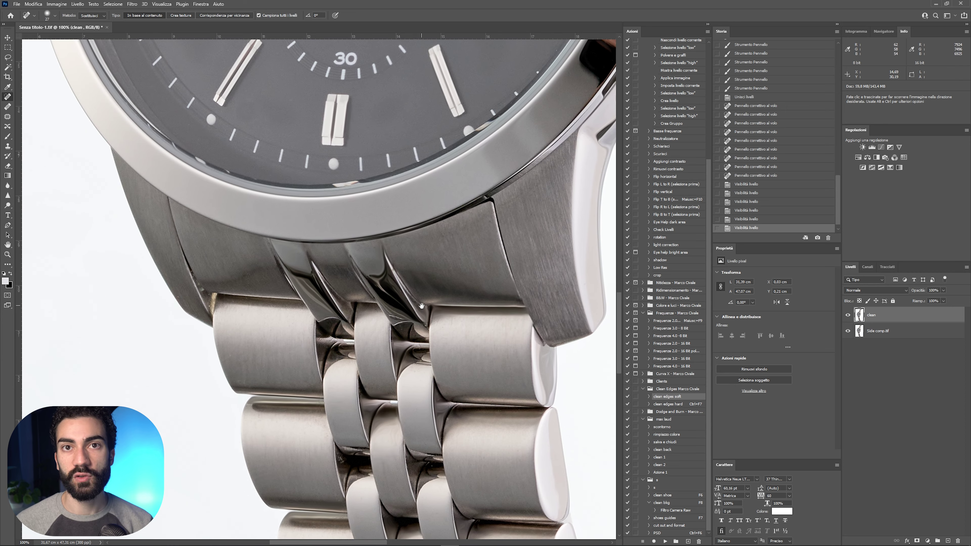
Frame the bezel and add a new empty layer 'Livello 1' above clean.
key(ctrl+minus)
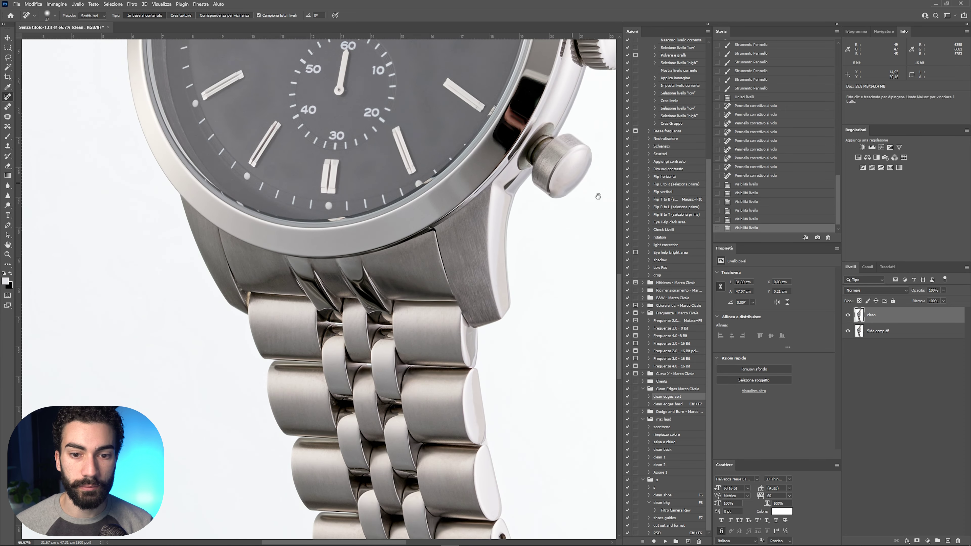
drag(591, 205, 558, 259)
drag(550, 175, 546, 293)
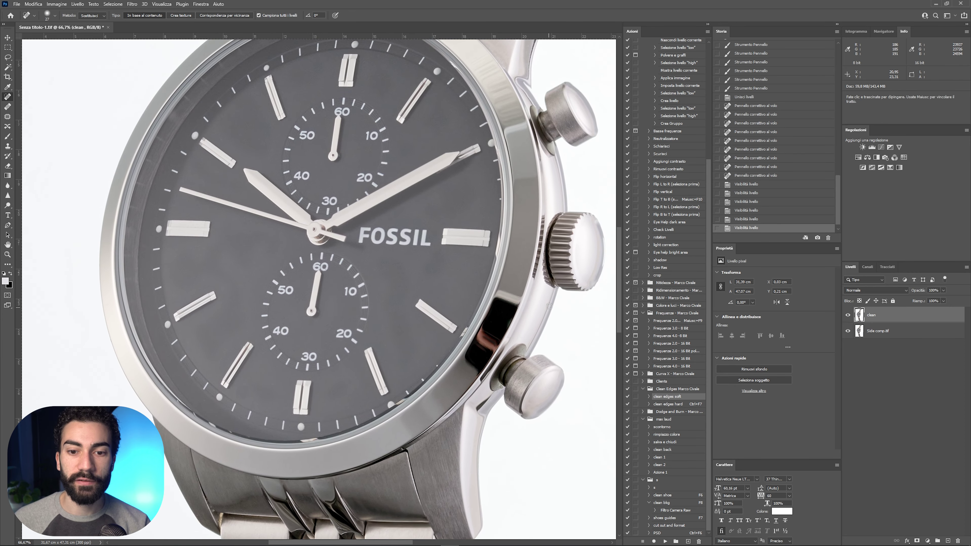
drag(502, 86, 393, 200)
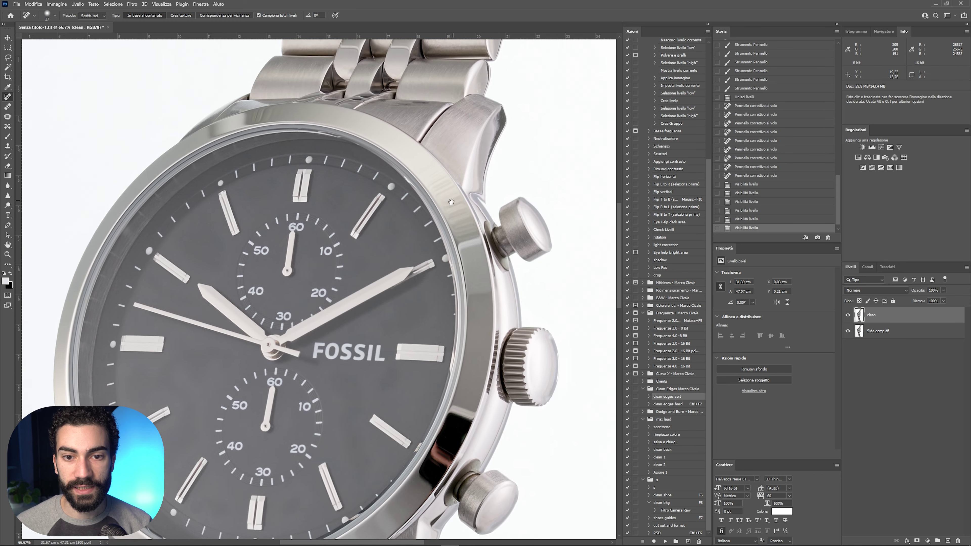
key(ctrl+plus)
scroll(375, 230, up, 2)
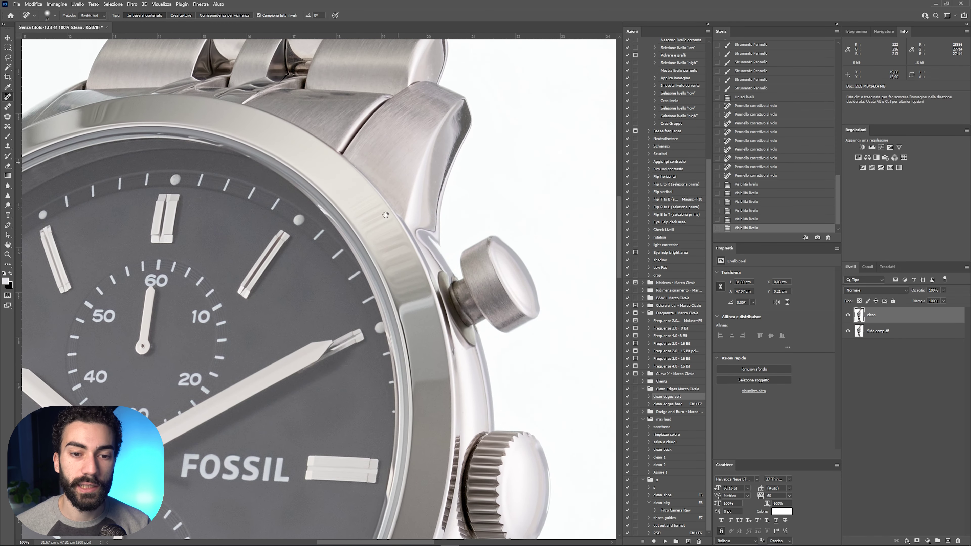
click(946, 539)
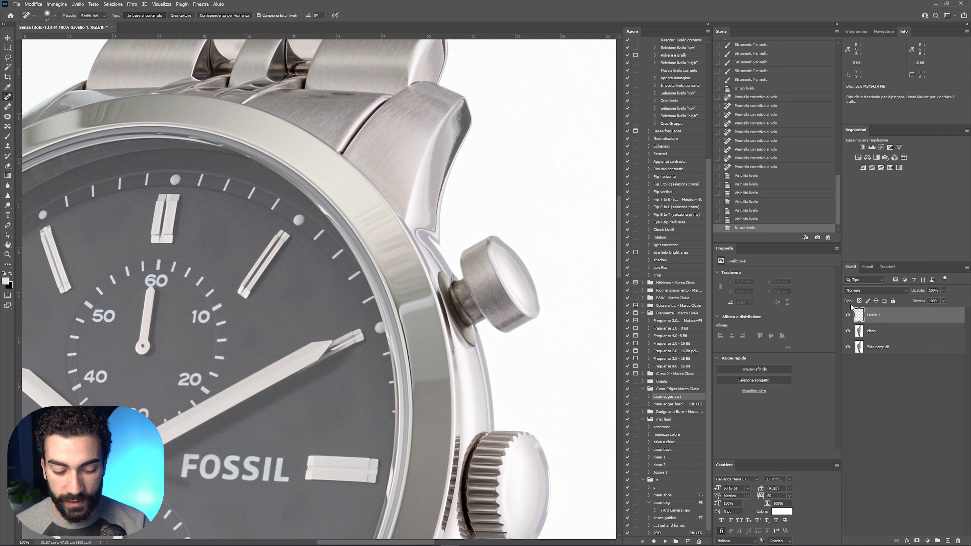
Shrink the brush to about 93 px and test, then undo, regular-brush strokes on the bezel.
key(b)
alt+right_click(388, 207)
drag(389, 204, 347, 207)
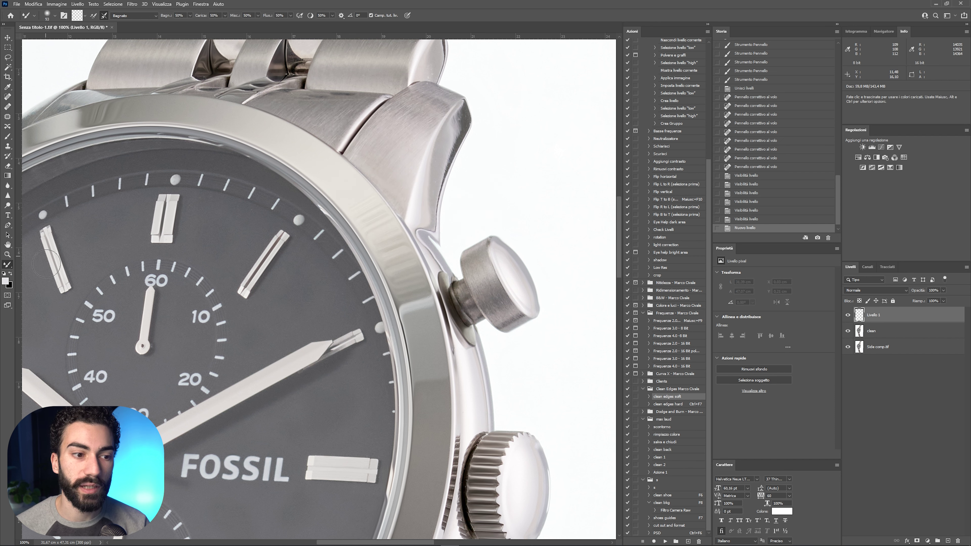
click(4, 138)
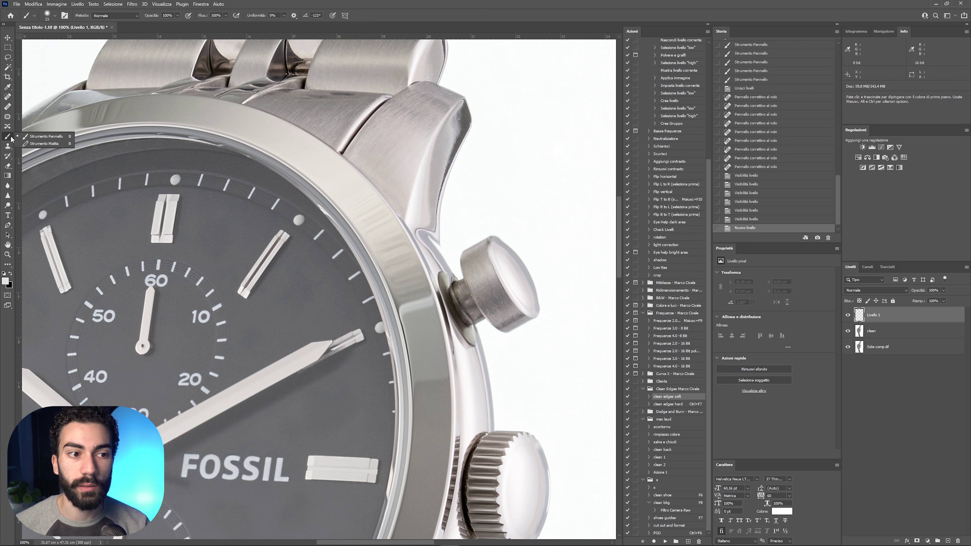
click(11, 143)
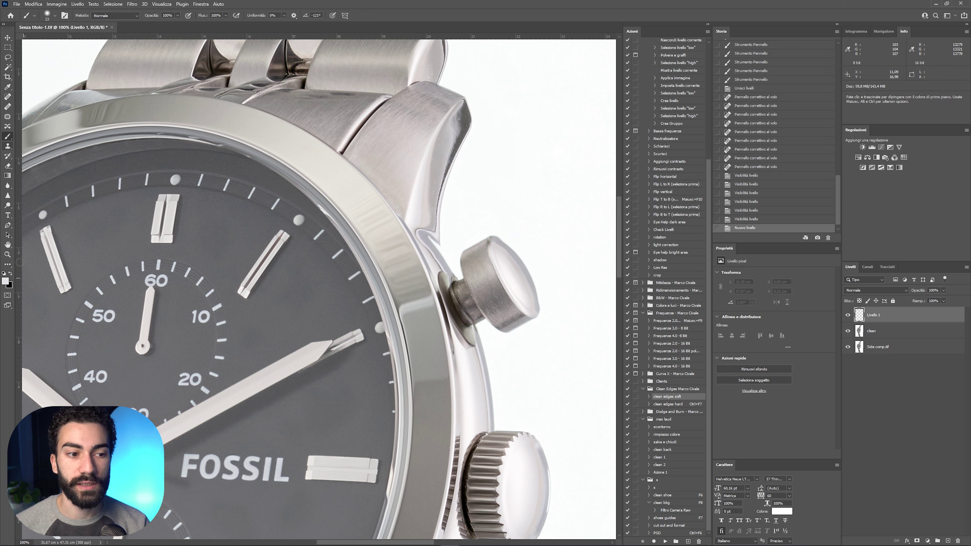
mouse_move(361, 210)
mouse_down()
mouse_move(373, 231)
mouse_move(394, 214)
mouse_up()
key(ctrl+z)
key(ctrl+z)
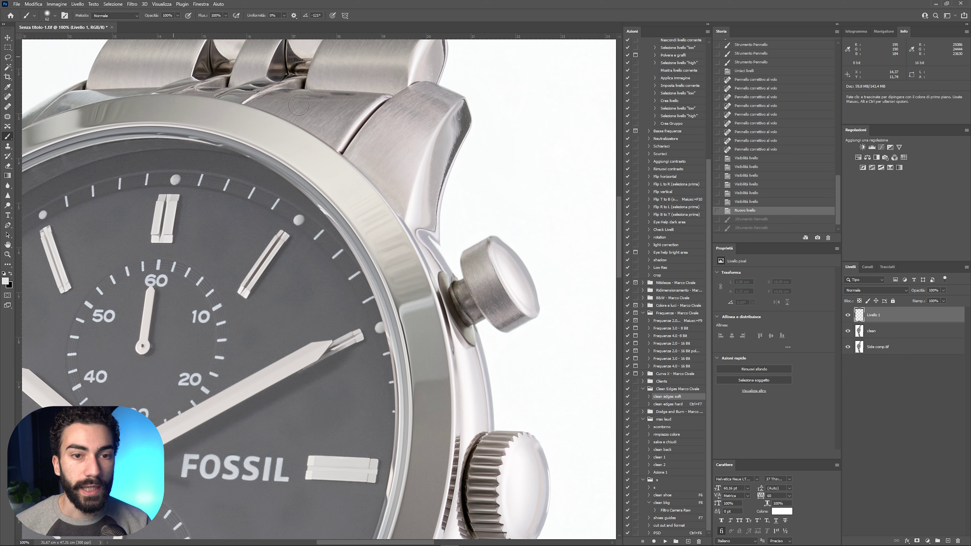
Blend the bezel surface smooth with the Mixer Brush.
key(shift+b)
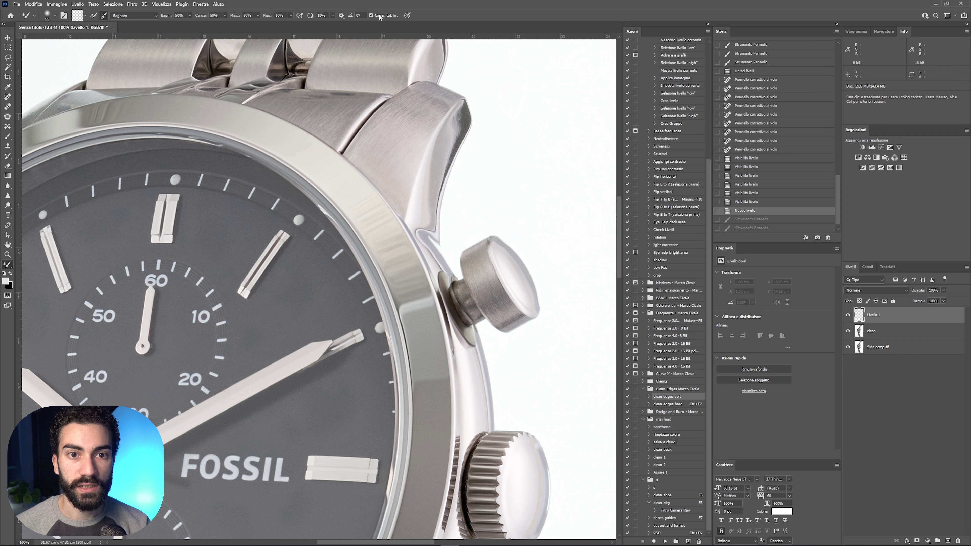
mouse_move(371, 225)
mouse_down()
mouse_move(360, 211)
mouse_move(385, 249)
mouse_up()
mouse_move(390, 231)
mouse_down()
mouse_move(382, 237)
mouse_move(379, 223)
mouse_up()
click(380, 222)
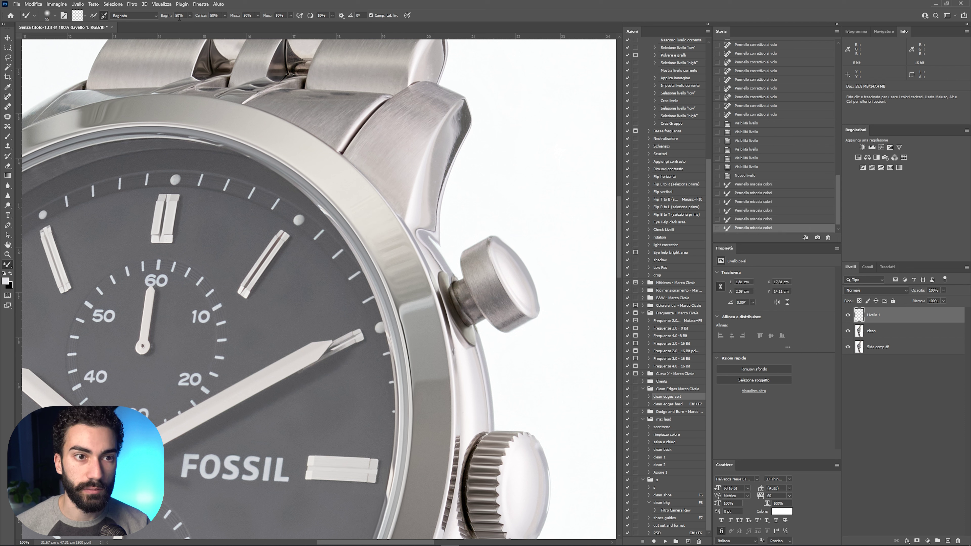
Set a hard round tip at 30% wetness and blend along the bezel edge.
click(55, 16)
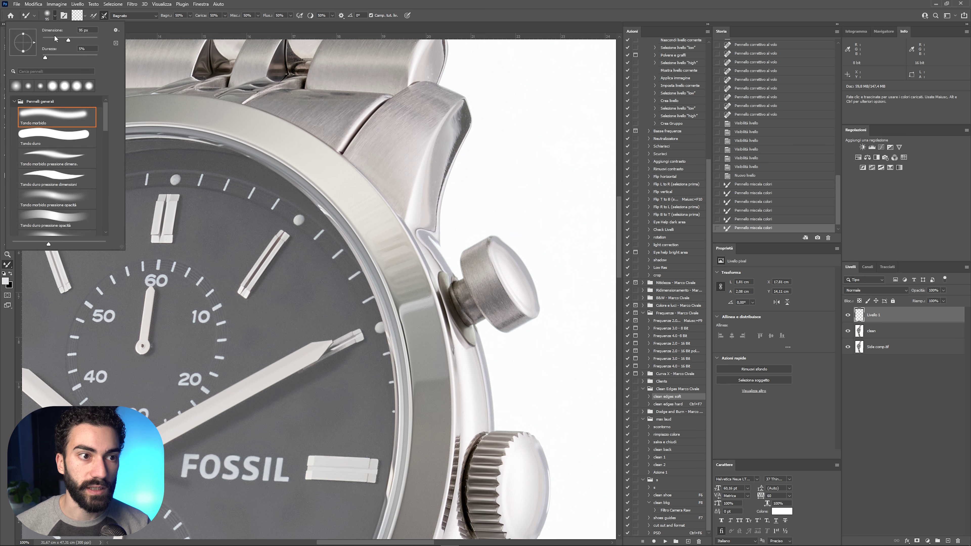
click(65, 135)
click(386, 246)
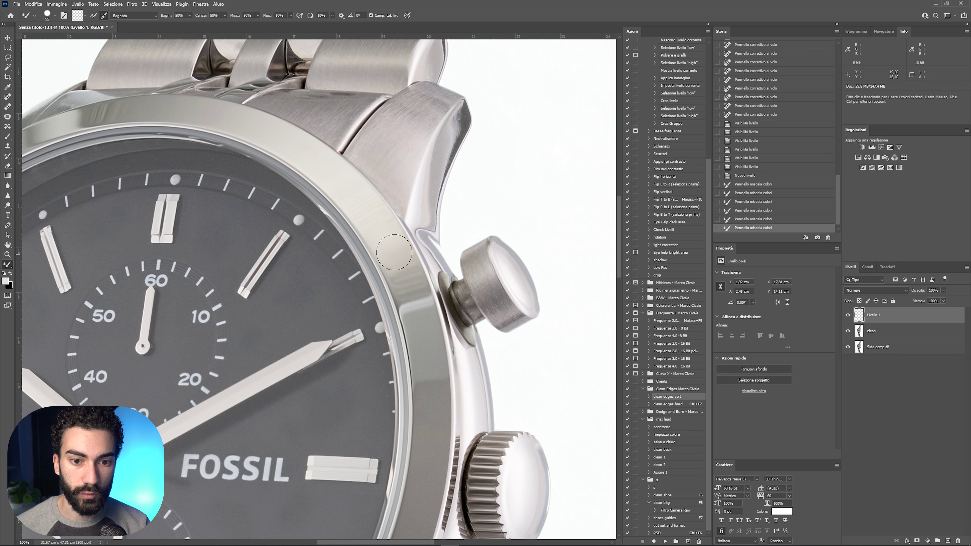
key(ctrl+z)
key(3)
mouse_move(372, 219)
mouse_down()
mouse_move(400, 268)
mouse_move(356, 191)
mouse_up()
mouse_move(413, 242)
mouse_down()
mouse_move(402, 233)
mouse_move(426, 275)
mouse_move(364, 225)
mouse_move(420, 306)
mouse_move(409, 289)
mouse_move(387, 291)
mouse_move(383, 269)
mouse_up()
At about 110 px, blend the dark patch by the lower pusher and the crown edge, then enlarge the brush to about 273 px.
key(bracketleft)
key(bracketleft)
key(bracketleft)
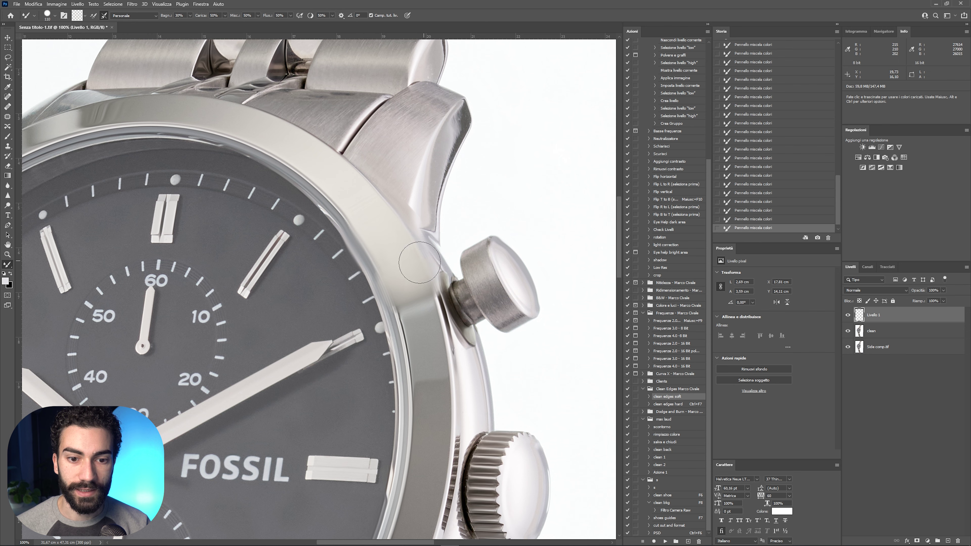
drag(460, 276, 478, 112)
drag(420, 306, 433, 203)
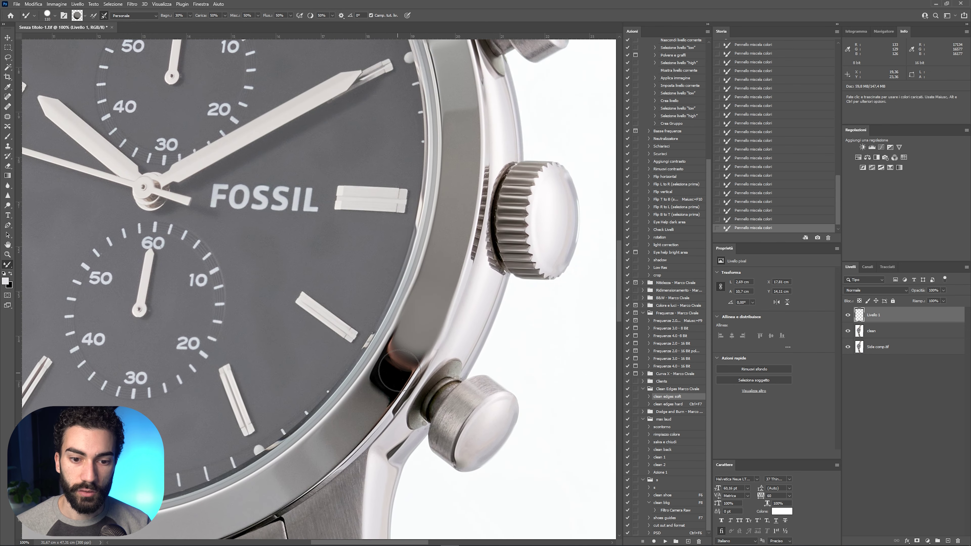
mouse_move(409, 354)
mouse_down()
mouse_move(394, 383)
mouse_move(417, 333)
mouse_move(421, 285)
mouse_move(440, 345)
mouse_up()
mouse_move(432, 306)
mouse_down()
mouse_move(456, 326)
mouse_move(410, 306)
mouse_up()
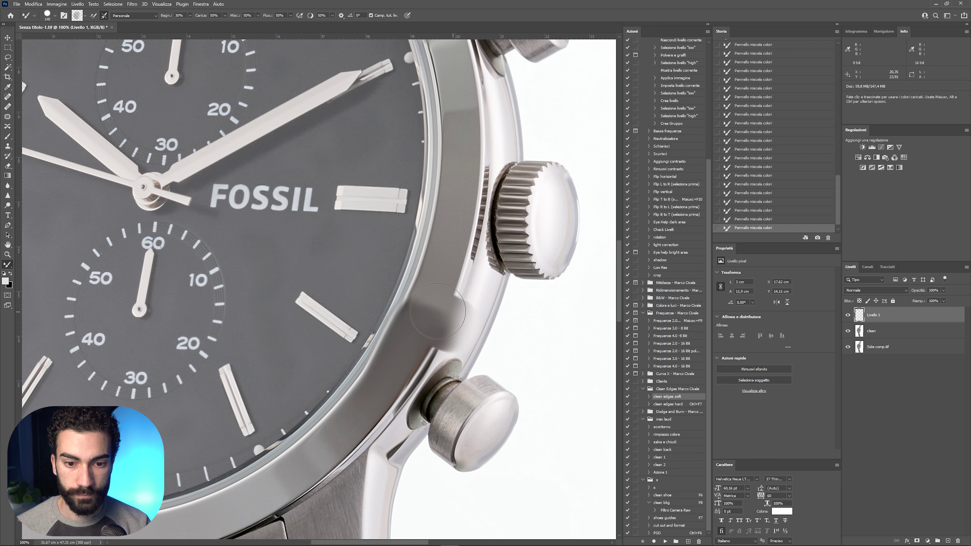
alt+right_click(414, 309)
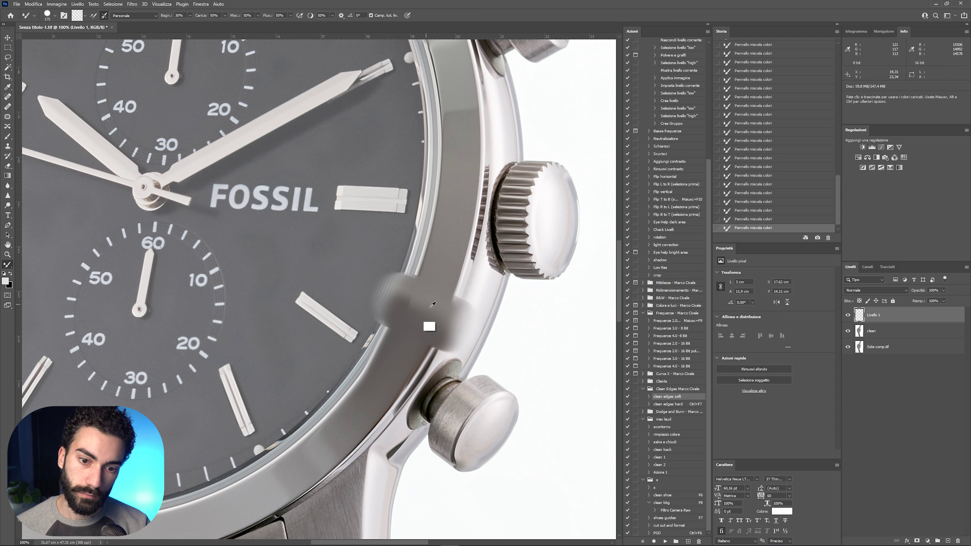
key(b)
alt+right_click(440, 268)
key(shift+b)
alt+right_click(434, 278)
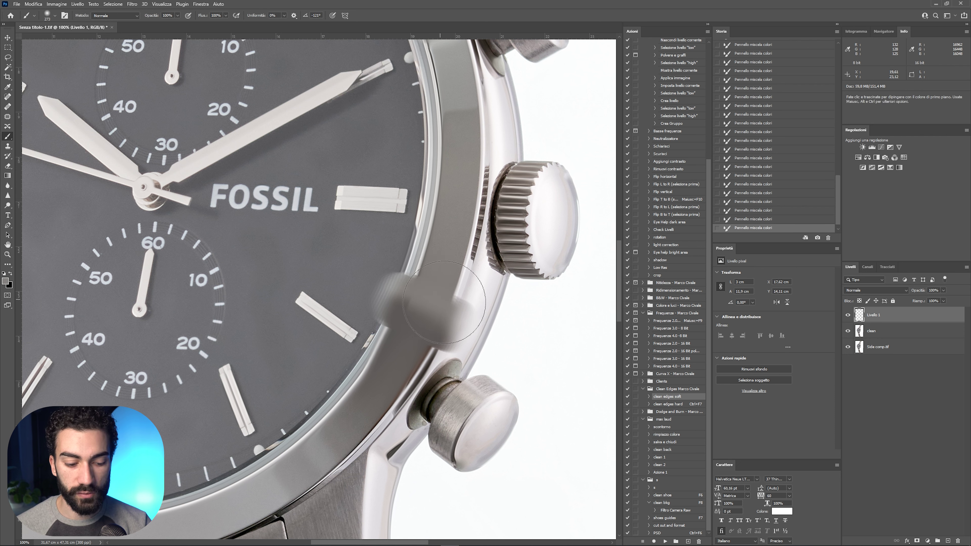
Paint over the bezel edge near the crowns, undoing the last stroke.
drag(436, 313, 434, 306)
click(435, 308)
click(433, 303)
drag(403, 331, 448, 230)
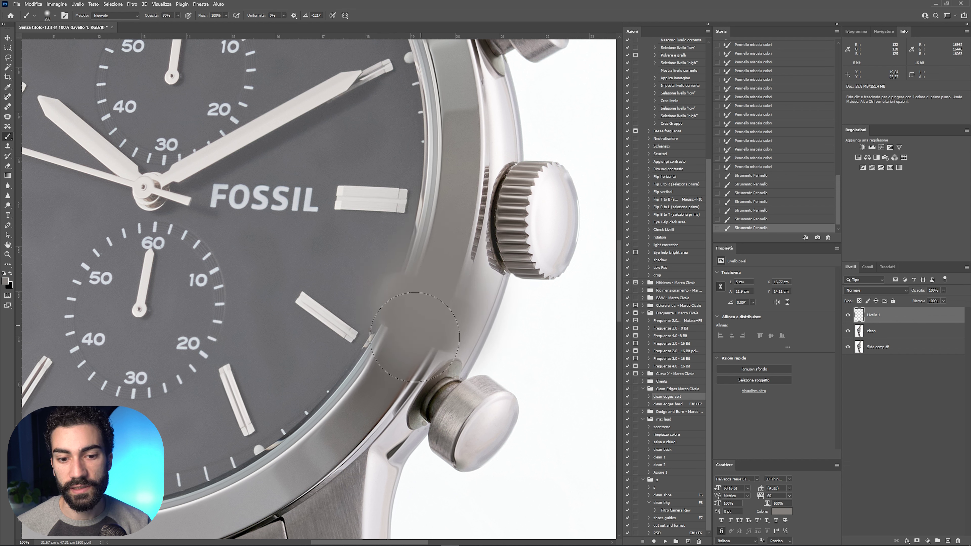
drag(369, 394, 387, 368)
key(ctrl+z)
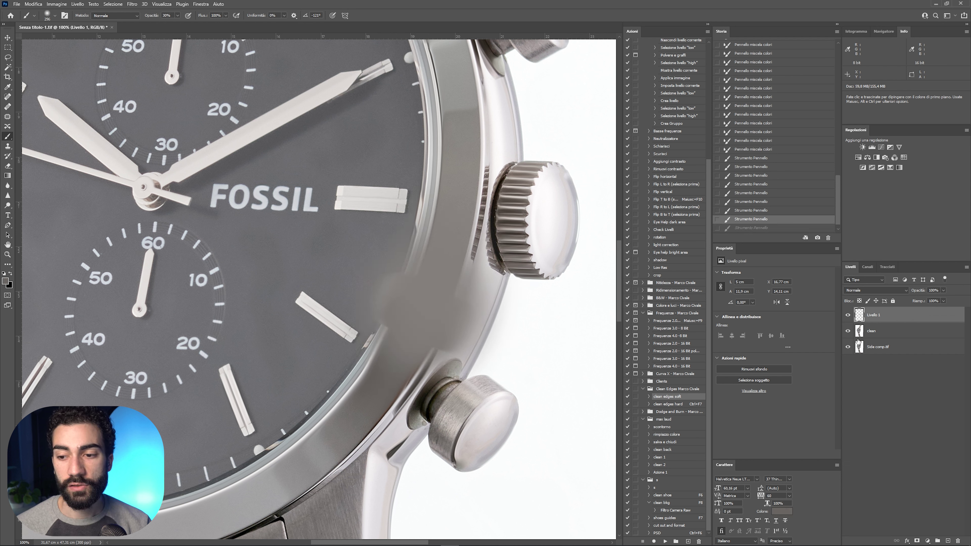
Add an inverted black mask, then paint the retouch back at 200% zoom, 100% opacity, 30 px.
click(918, 539)
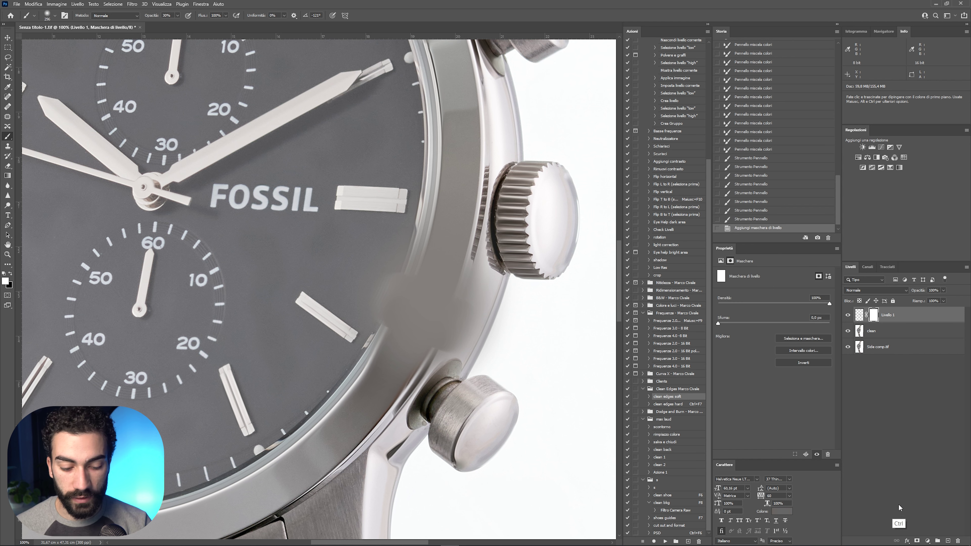
key(ctrl+i)
key(ctrl+plus)
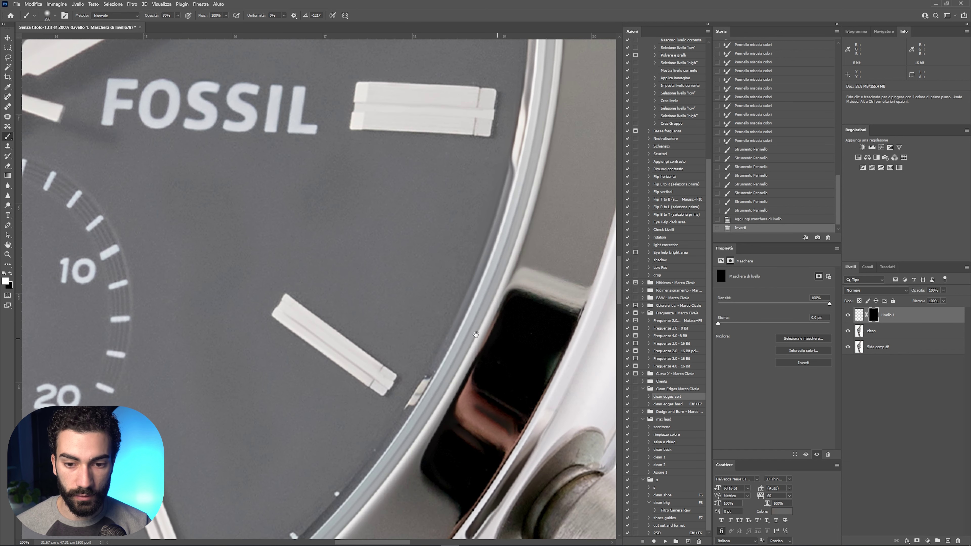
drag(476, 335, 325, 200)
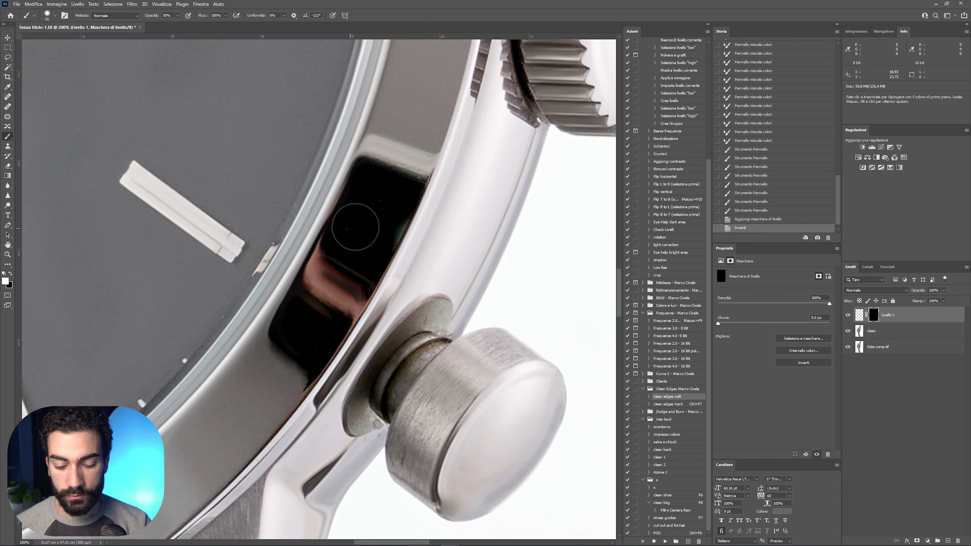
key(0)
mouse_move(336, 199)
mouse_down()
mouse_move(363, 158)
mouse_move(341, 228)
mouse_up()
drag(353, 162, 332, 241)
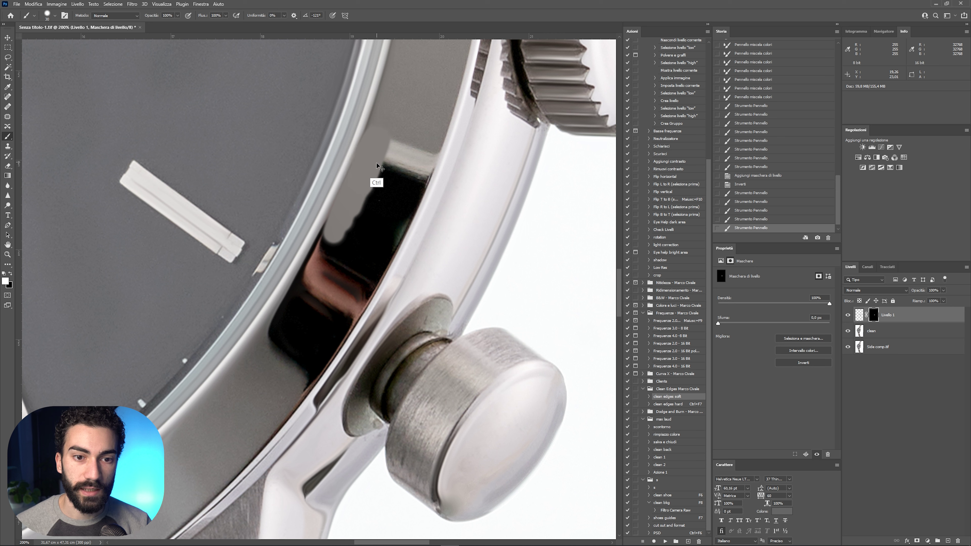
key(ctrl+z)
key(ctrl+z)
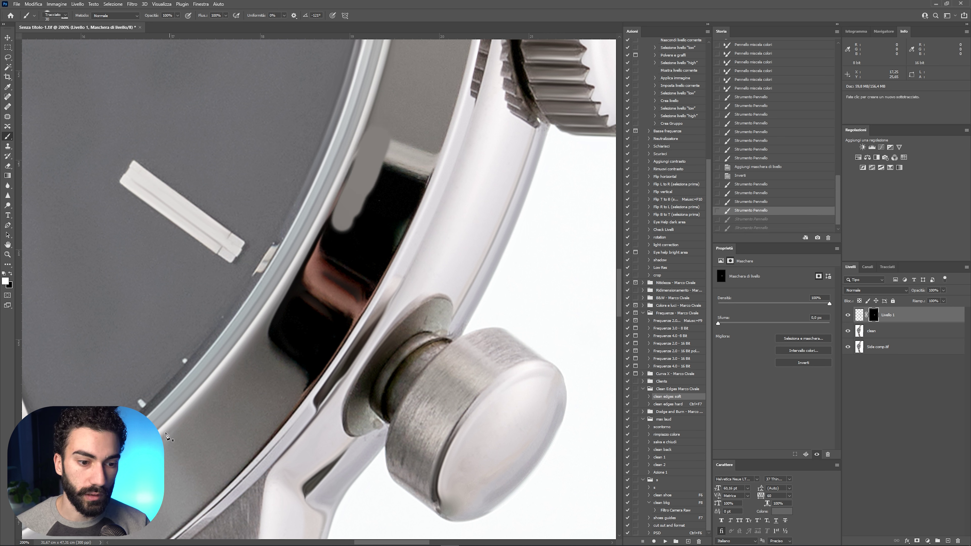
Trace a Pen path along the bezel edge and dial rim past the crown.
key(p)
click(165, 434)
click(262, 346)
click(321, 215)
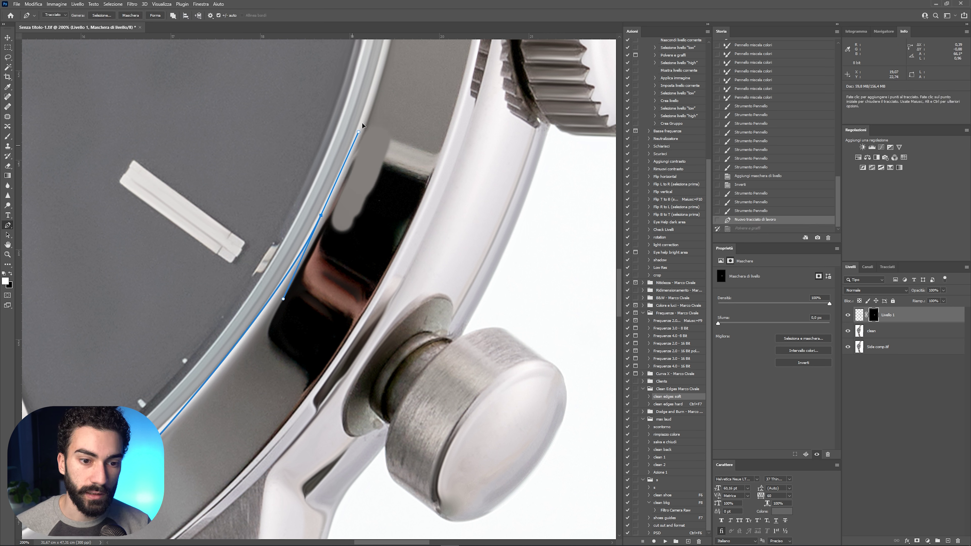
click(381, 83)
key(ctrl+z)
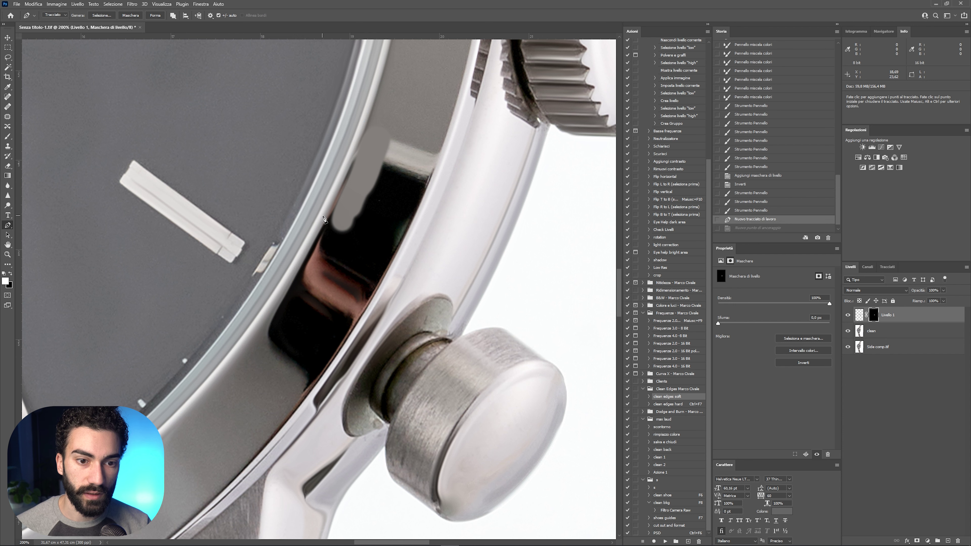
scroll(393, 78, up, 5)
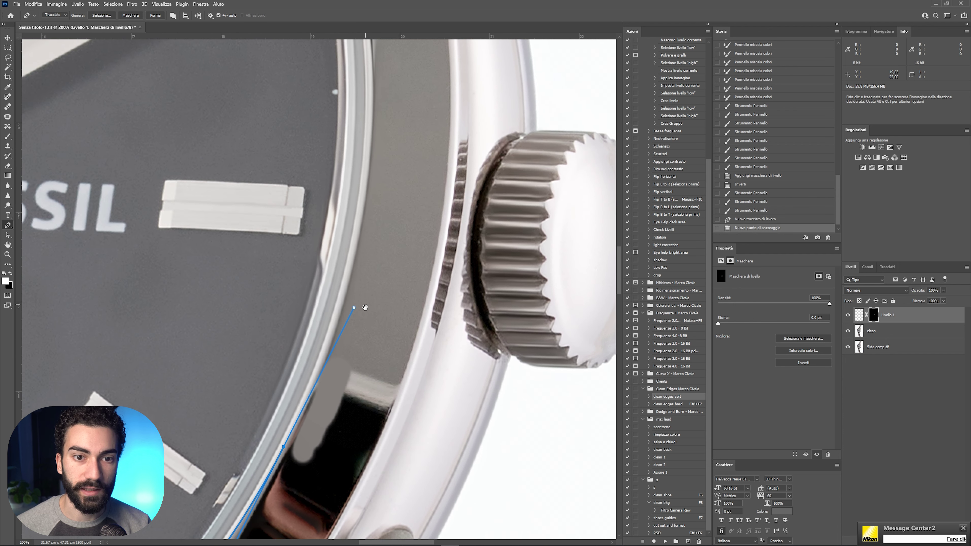
click(378, 126)
click(384, 93)
click(439, 93)
click(450, 131)
Finish the path with curved anchors along the lower rim and convert it to a selection.
scroll(452, 148, down, 5)
click(455, 115)
mouse_move(366, 339)
mouse_down()
mouse_move(357, 365)
mouse_move(389, 387)
mouse_up()
drag(366, 335, 305, 408)
key(ctrl+z)
drag(254, 441, 261, 442)
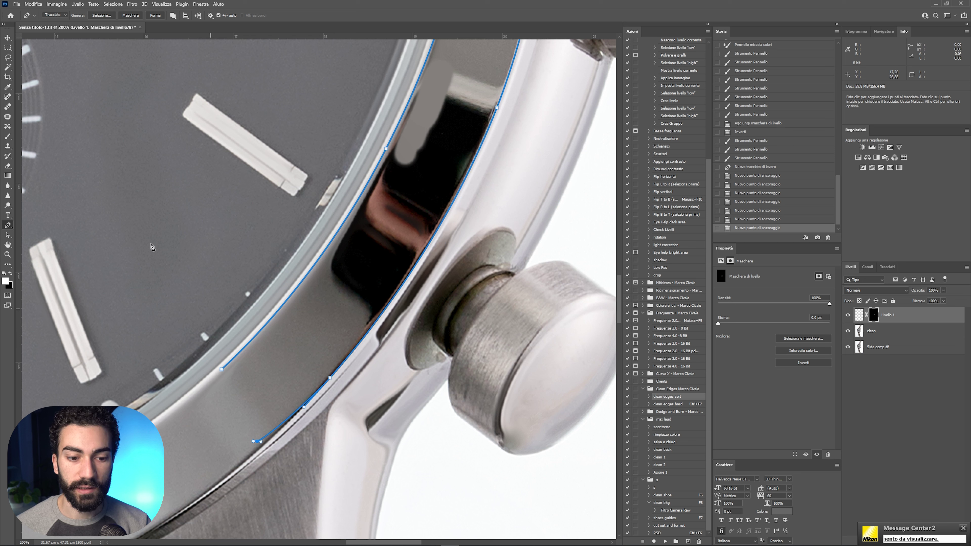
click(100, 17)
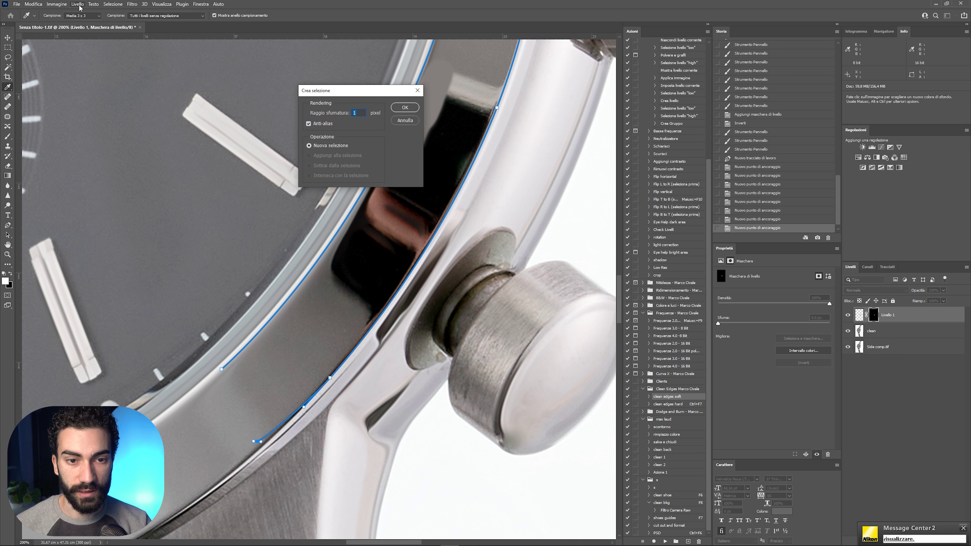
key(Return)
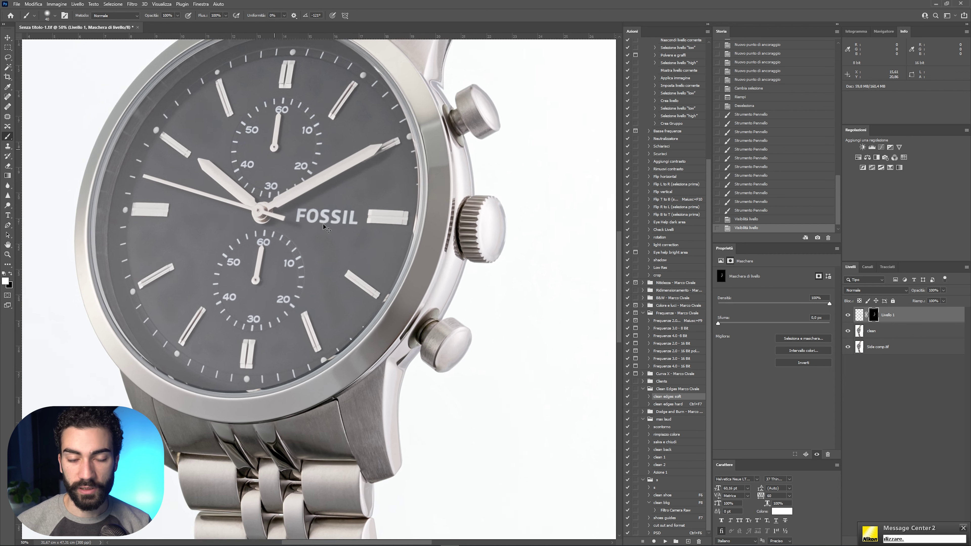
Merge the retouch layers and toggle the merged layer's visibility to compare before and after.
scroll(323, 224, up, 2)
drag(363, 115, 434, 347)
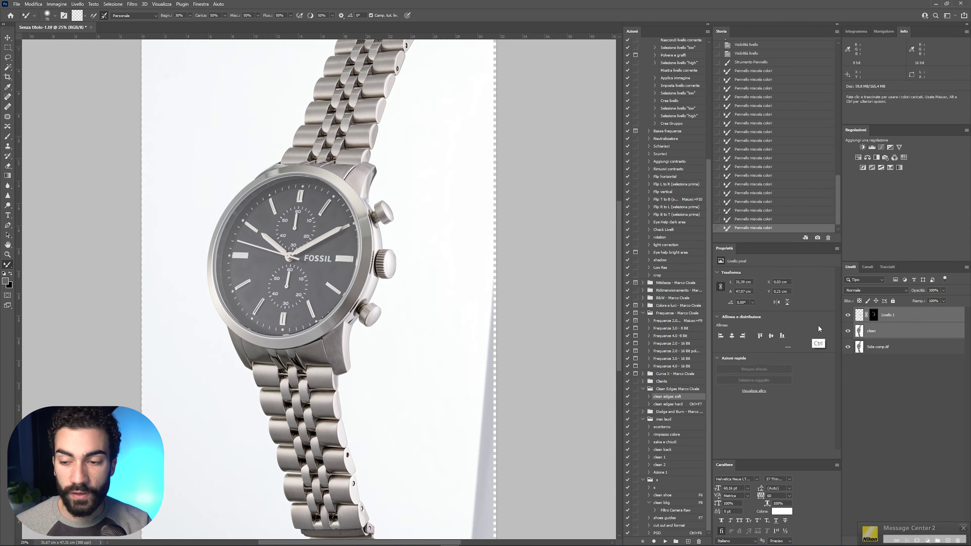
key(ctrl+e)
click(849, 316)
click(848, 315)
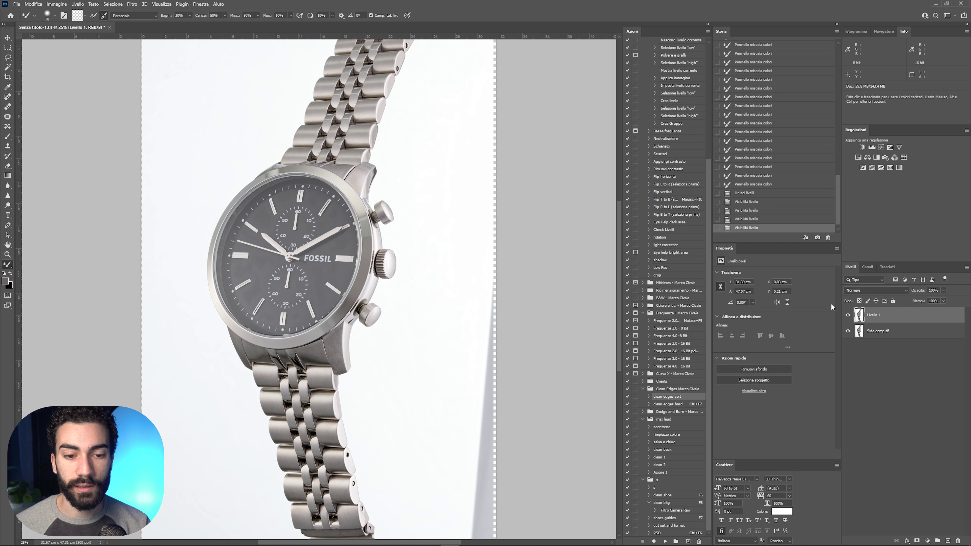
Zoom out to view the whole retouched watch, undoing a trial edge stroke.
key(ctrl+plus)
key(ctrl+plus)
key(ctrl+plus)
key(ctrl+minus)
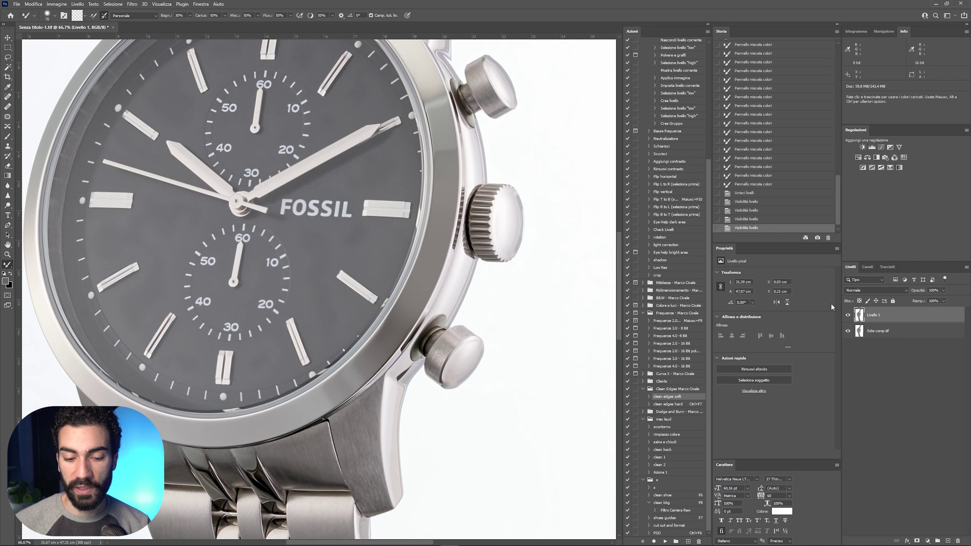
key(ctrl+minus)
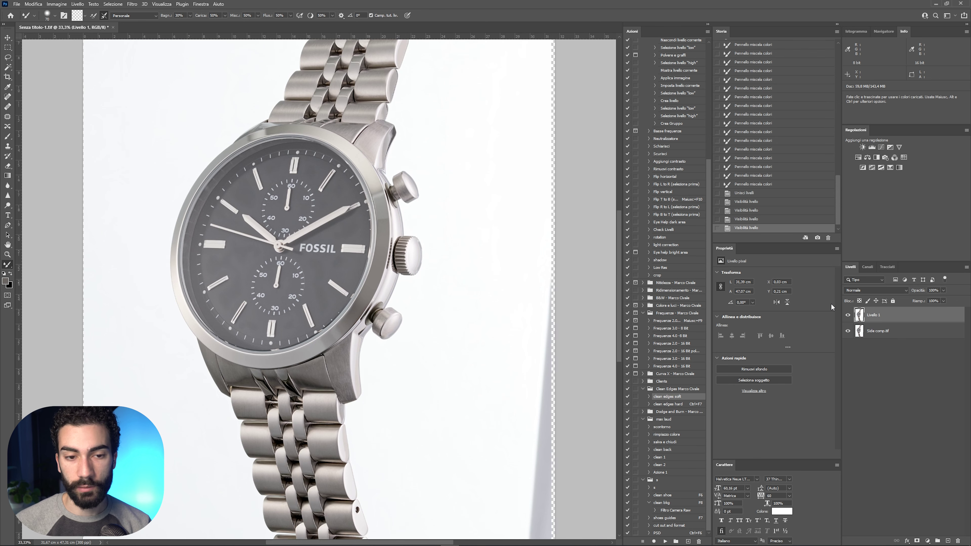
key(ctrl+minus)
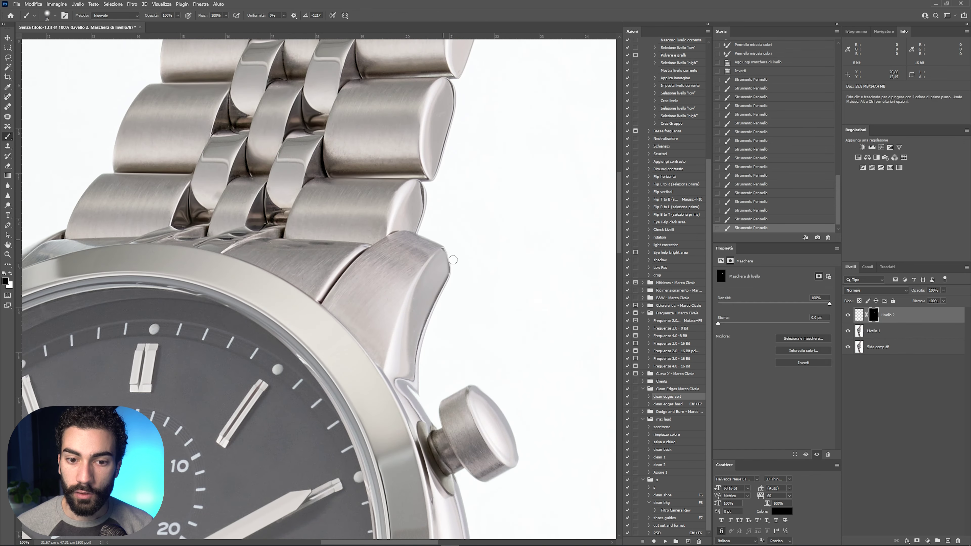
drag(453, 260, 449, 251)
key(ctrl+z)
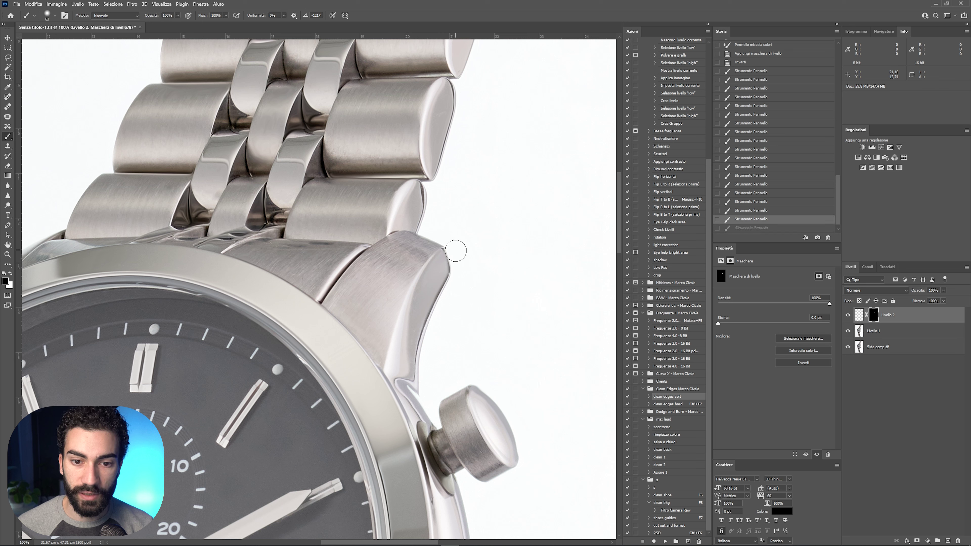
Paint the mask along the watch edge and merge Livello 2 with Livello 1.
mouse_move(445, 230)
mouse_down()
mouse_move(461, 266)
mouse_move(452, 276)
mouse_up()
right_click(454, 275)
ctrl+click(899, 331)
key(ctrl+e)
Heal blemishes and specks along the watch edge and bezel with the Spot Healing Brush.
key(j)
click(421, 271)
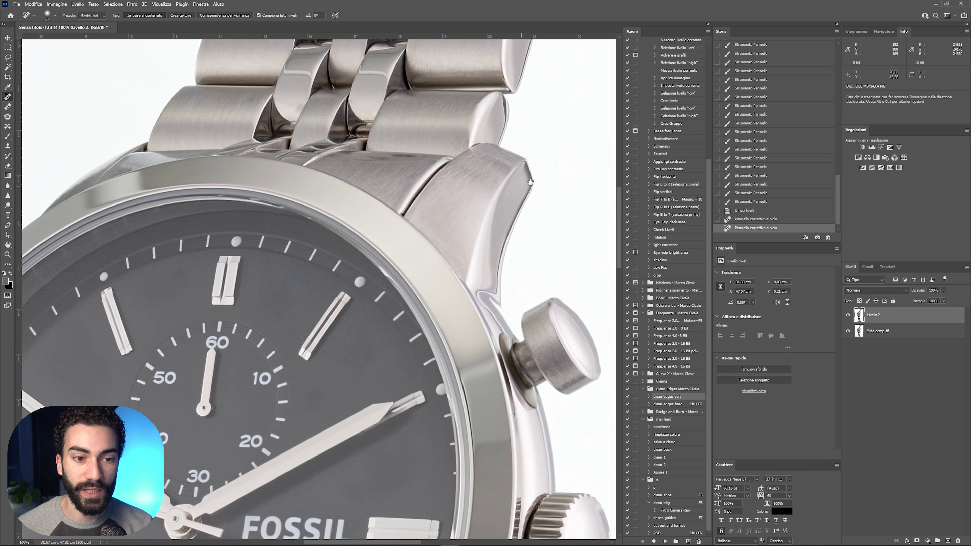
mouse_move(421, 271)
mouse_down()
mouse_move(398, 218)
mouse_move(423, 202)
mouse_up()
drag(524, 281, 507, 221)
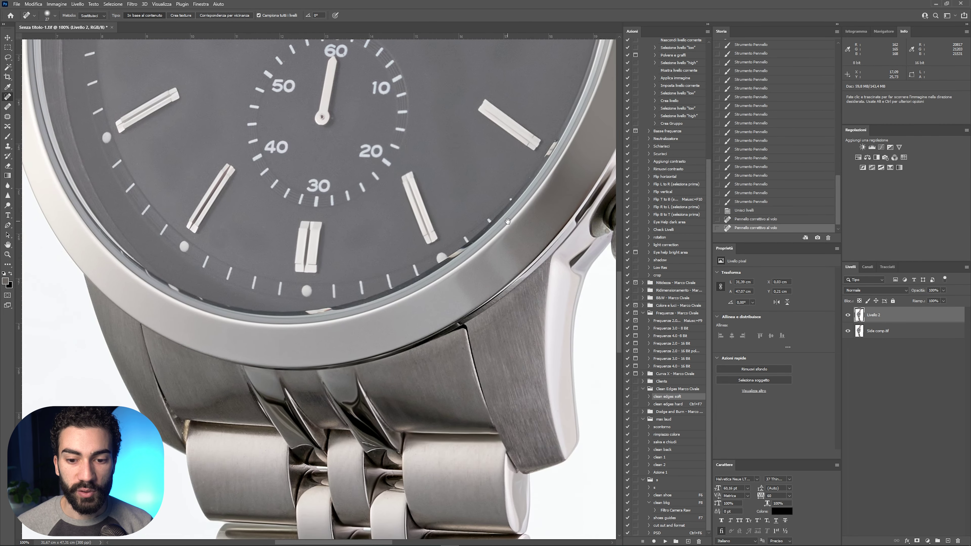
click(541, 270)
click(540, 272)
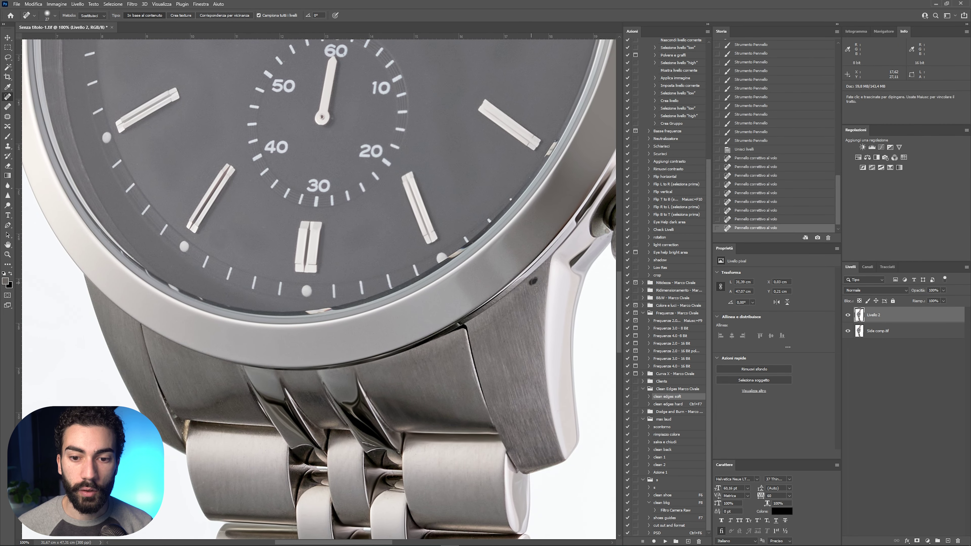
drag(437, 277, 477, 168)
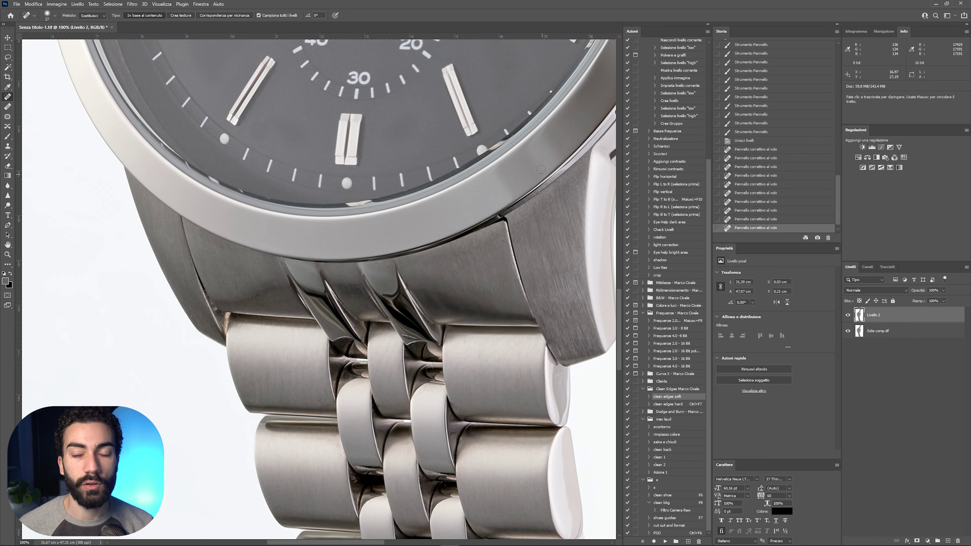
drag(540, 175, 255, 352)
mouse_move(480, 147)
mouse_down()
mouse_move(352, 194)
mouse_move(326, 244)
mouse_up()
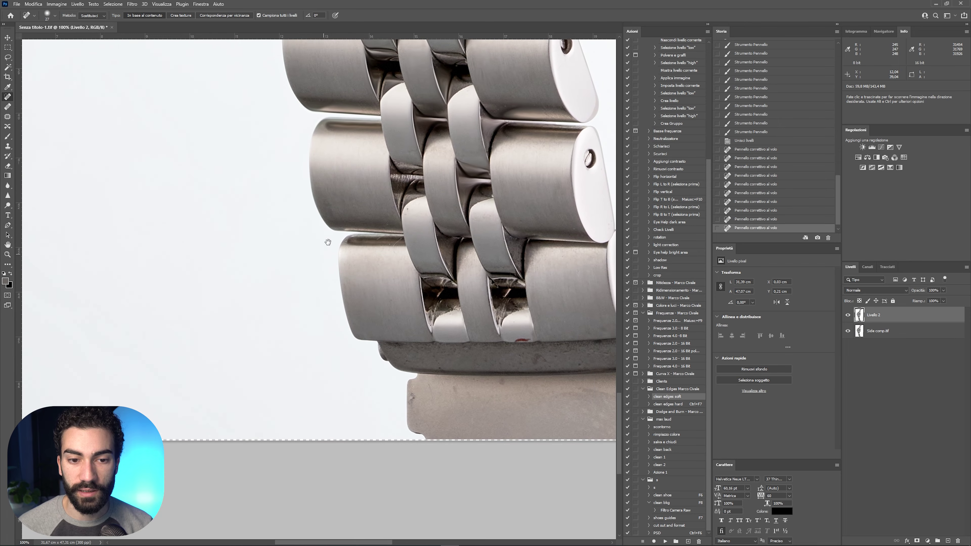
key(ctrl+plus)
Begin the outline path at the bracelet link, curving around the first links' corners and edges.
key(p)
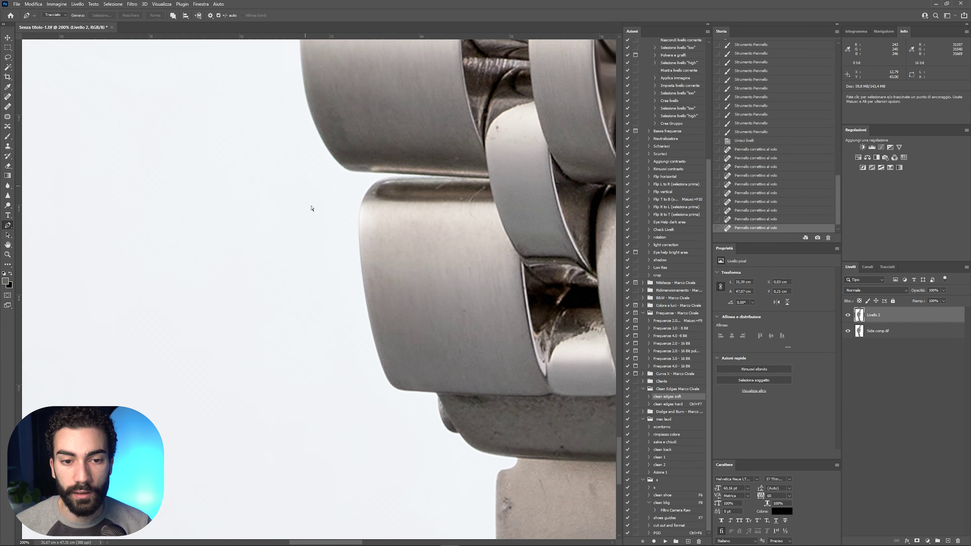
key(ctrl+plus)
click(414, 408)
click(400, 374)
mouse_move(380, 221)
mouse_down()
mouse_move(376, 165)
mouse_move(401, 127)
mouse_move(440, 118)
mouse_up()
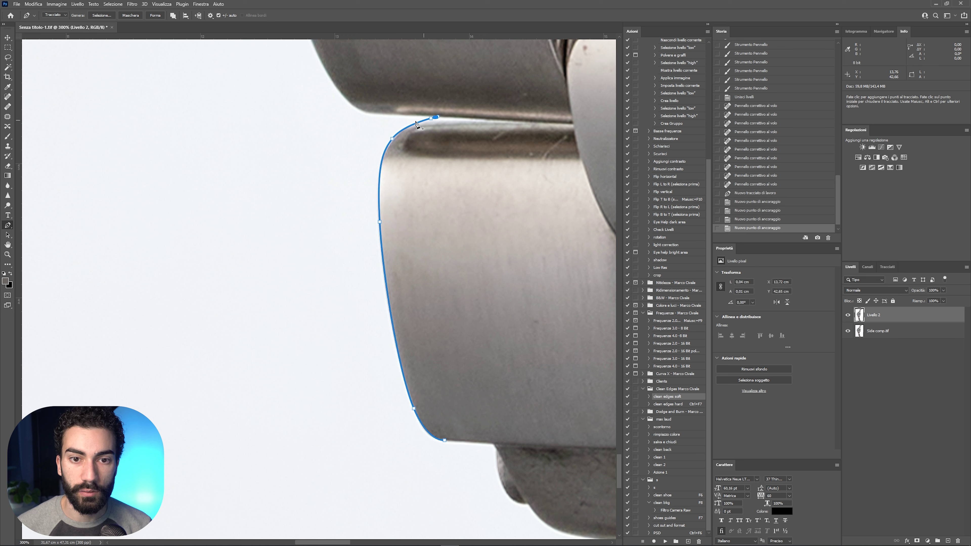
click(365, 114)
mouse_move(354, 86)
mouse_down()
mouse_move(340, 262)
mouse_move(318, 253)
mouse_up()
mouse_move(283, 112)
mouse_down()
mouse_move(291, 263)
mouse_move(293, 178)
mouse_up()
mouse_move(320, 126)
mouse_down()
mouse_move(334, 106)
mouse_move(364, 107)
mouse_up()
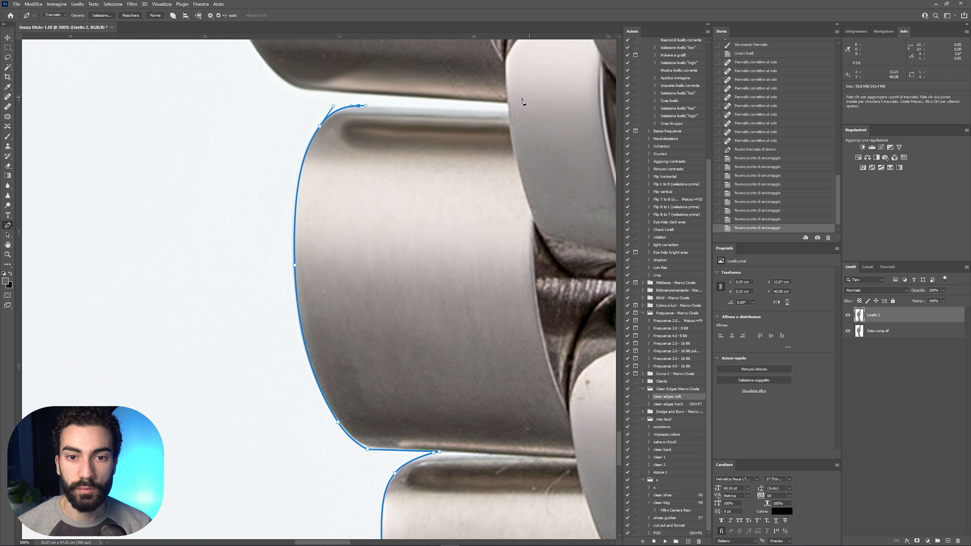
click(508, 112)
drag(300, 87, 343, 233)
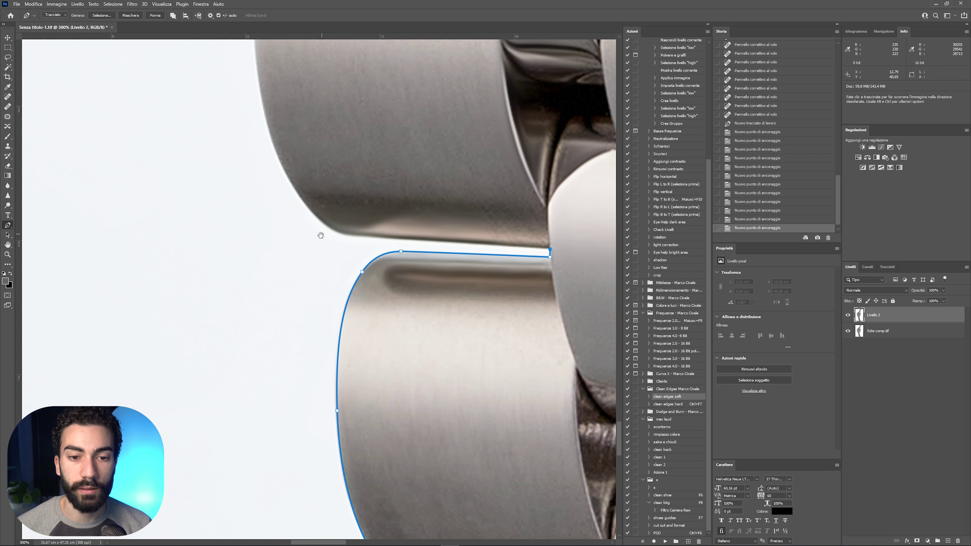
click(351, 235)
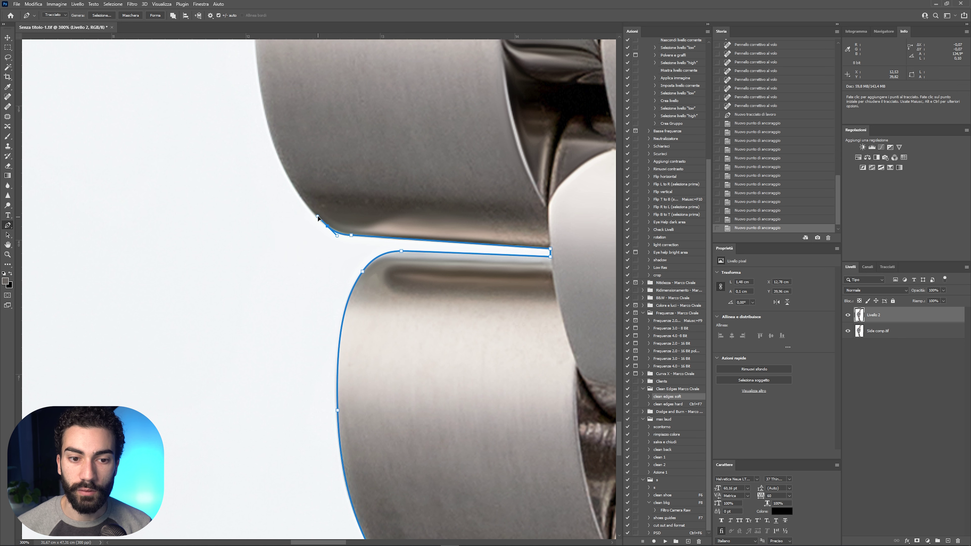
drag(306, 178, 352, 365)
mouse_move(310, 306)
mouse_down()
mouse_move(295, 236)
mouse_move(269, 256)
mouse_up()
Extend the path along the watch edge, the next bracelet link and around the crown.
scroll(270, 89, up, 10)
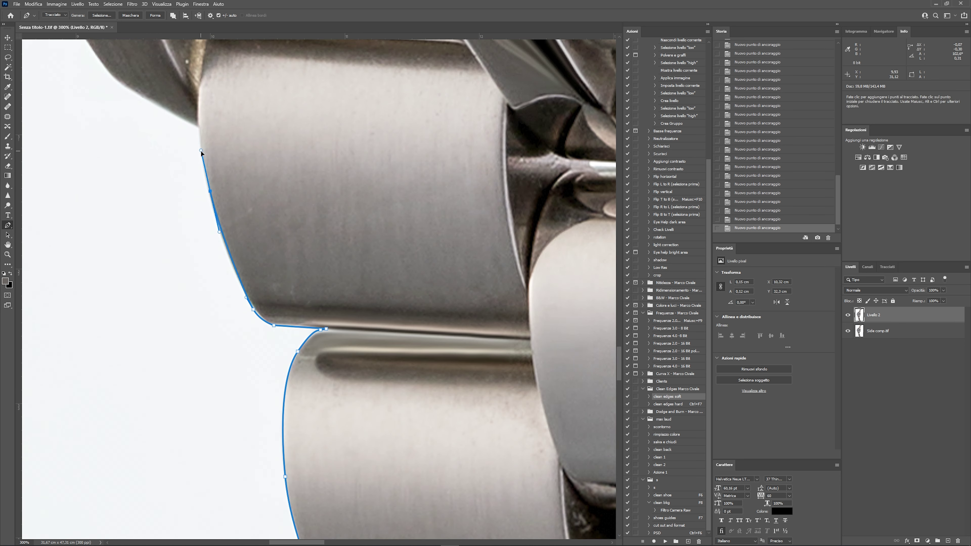
scroll(201, 151, up, 8)
scroll(201, 151, left, 5)
click(300, 191)
scroll(299, 194, up, 15)
scroll(299, 294, right, 10)
scroll(302, 278, right, 10)
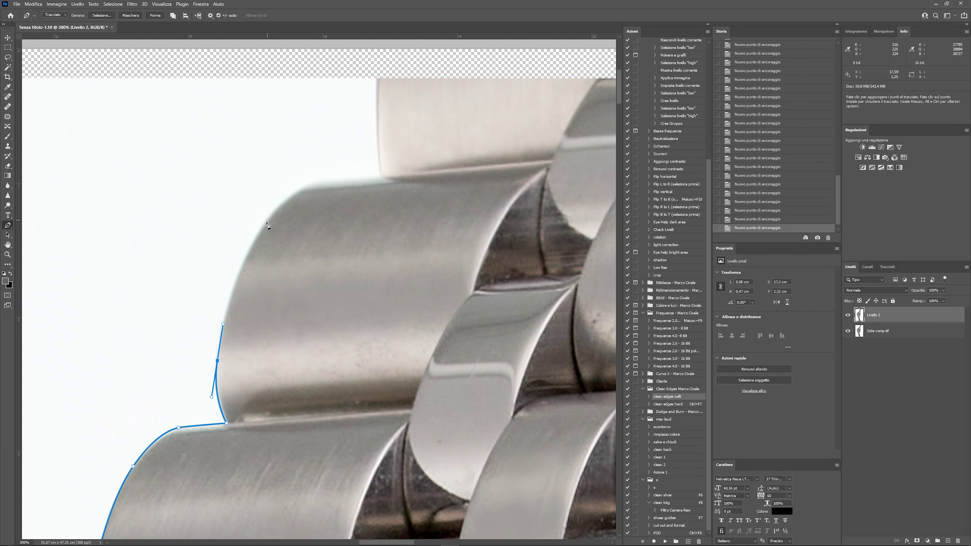
scroll(302, 279, down, 3)
click(321, 392)
scroll(323, 395, left, 5)
scroll(344, 413, down, 3)
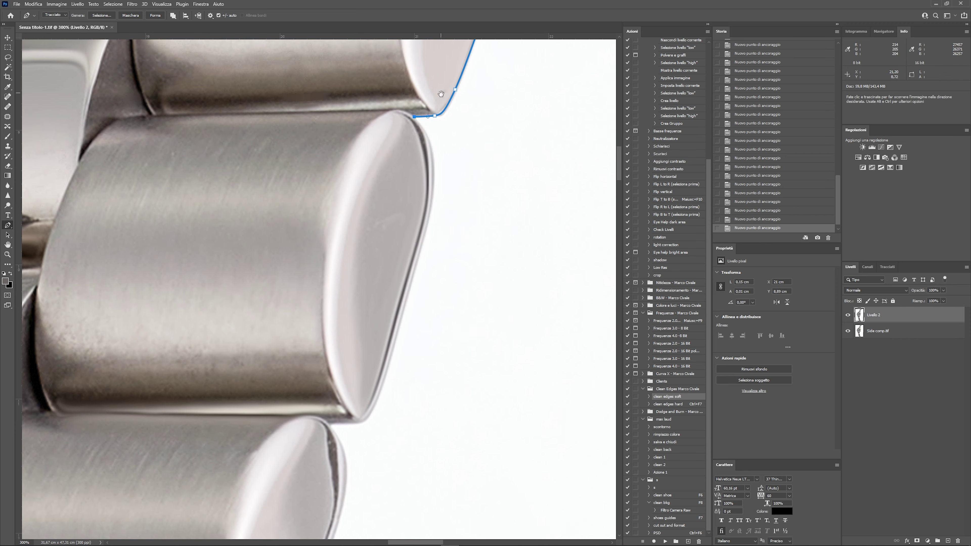
scroll(358, 427, down, 9)
scroll(437, 133, down, 3)
scroll(409, 283, down, 5)
scroll(410, 282, right, 3)
click(559, 232)
click(537, 343)
Continue the path down the case edge, around the lower crown and along the bracelet's right edge.
scroll(421, 383, down, 6)
click(411, 294)
scroll(410, 294, down, 5)
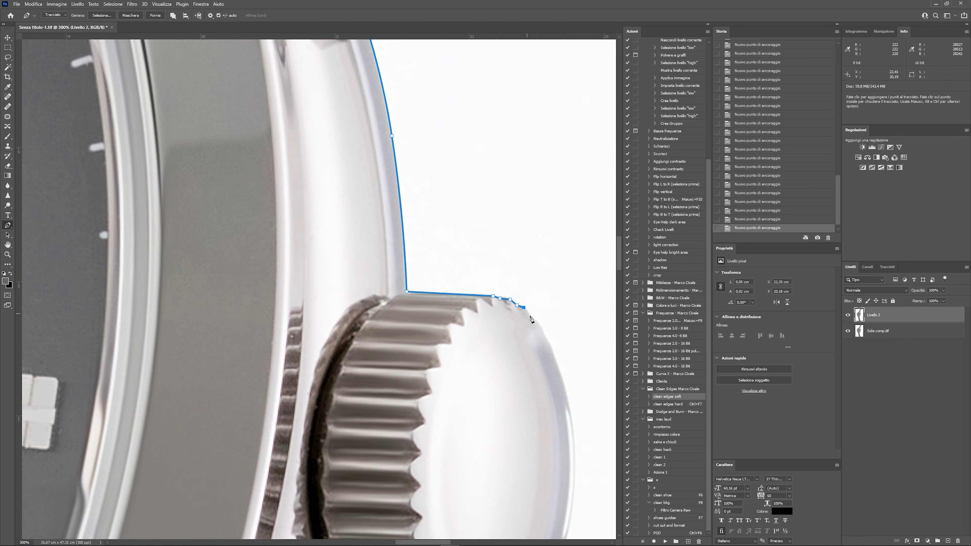
scroll(411, 295, down, 5)
scroll(402, 298, down, 5)
click(441, 137)
drag(487, 125, 506, 125)
click(513, 133)
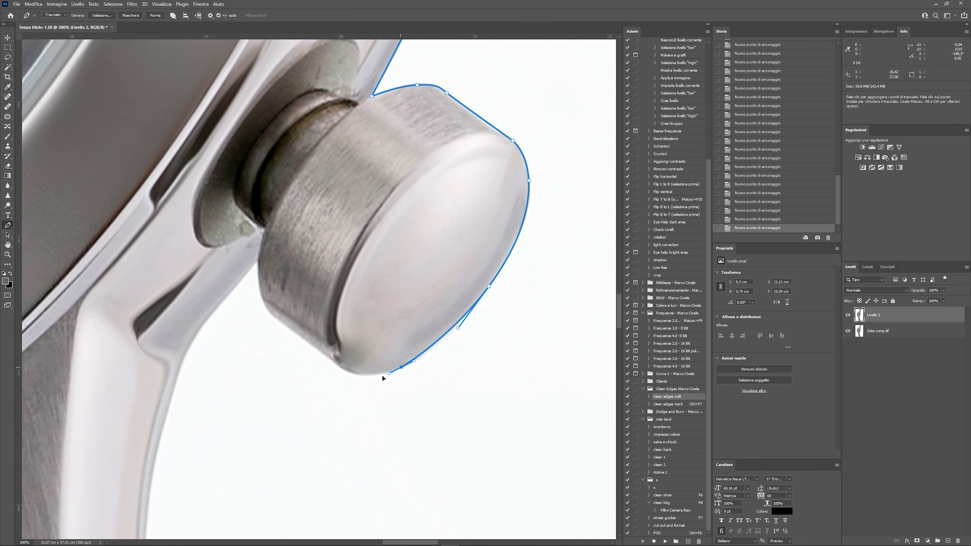
scroll(401, 364, down, 5)
scroll(385, 278, left, 3)
scroll(385, 277, down, 5)
scroll(368, 289, down, 5)
scroll(421, 267, down, 10)
click(459, 373)
scroll(458, 375, down, 10)
click(466, 382)
scroll(382, 306, down, 5)
click(420, 348)
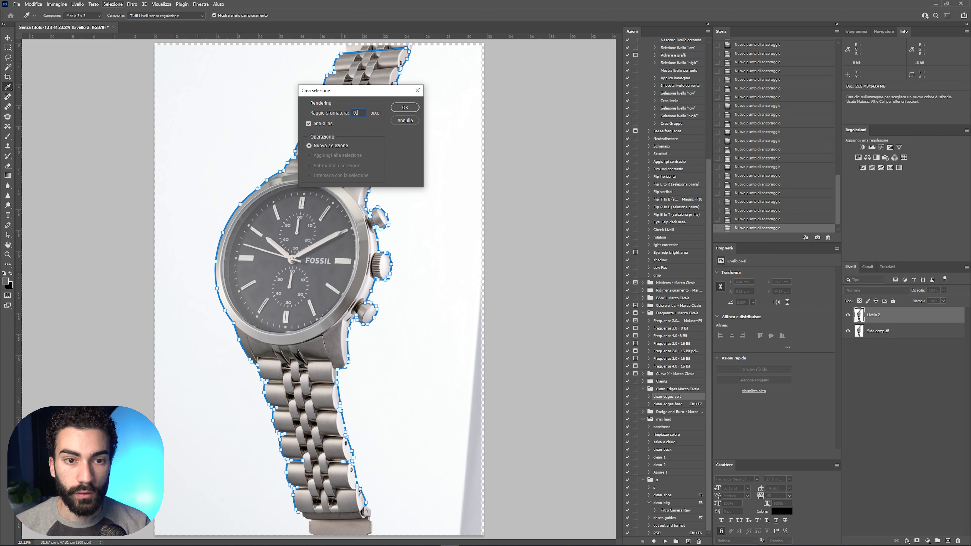
Copy the selected watch onto its own Livello 3 layer and hide the original photo.
key(Return)
key(ctrl+j)
click(849, 347)
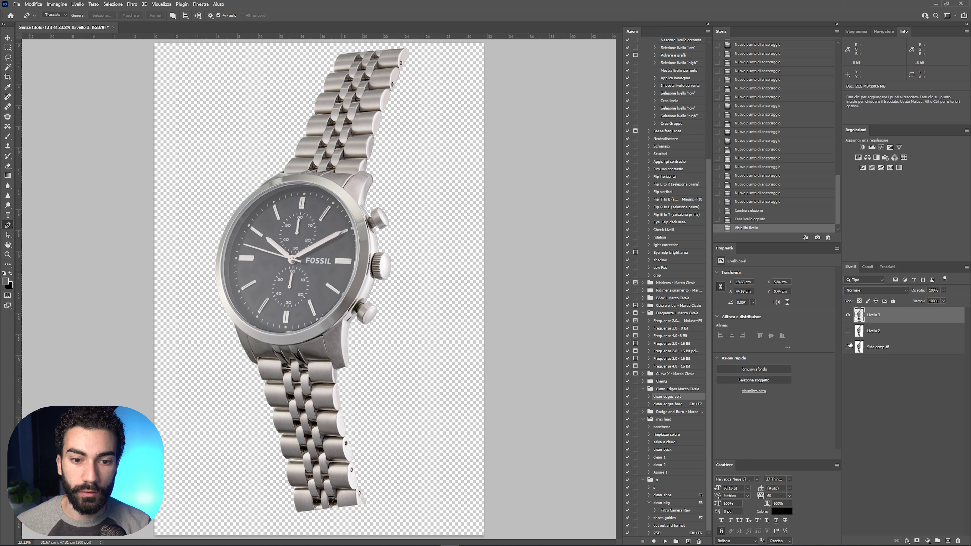
click(881, 332)
Add a white Solid Color fill layer, Colore riempimento 1, beneath the watch.
click(947, 540)
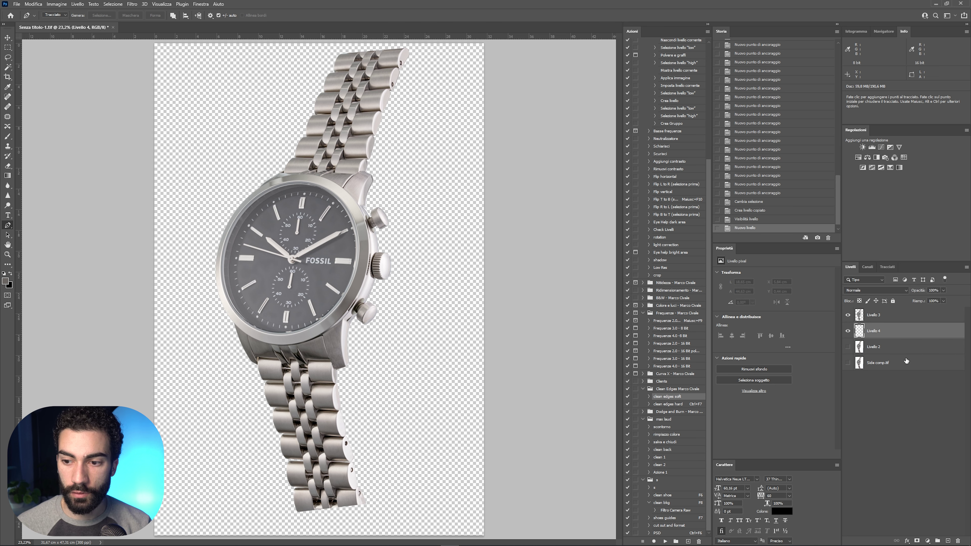
key(ctrl+z)
click(928, 541)
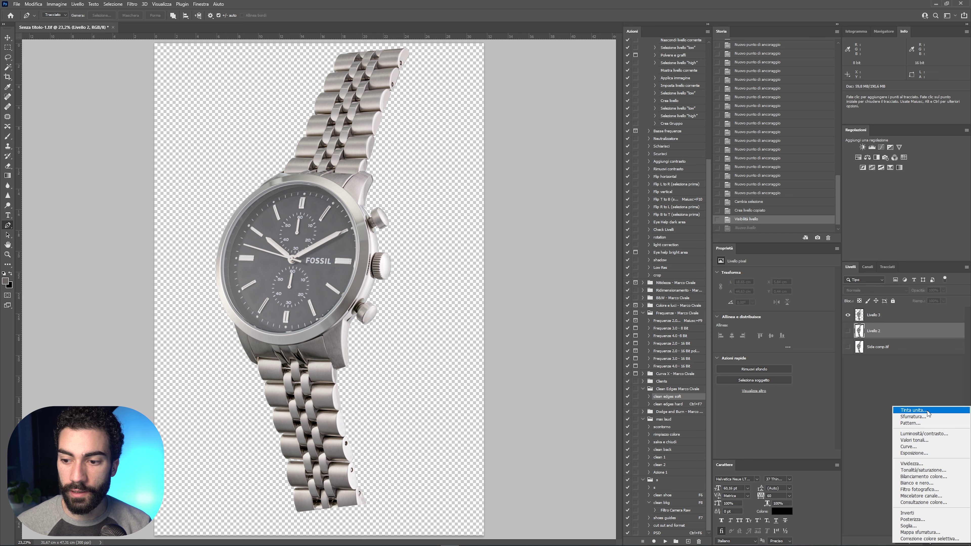
click(914, 410)
click(437, 188)
click(622, 185)
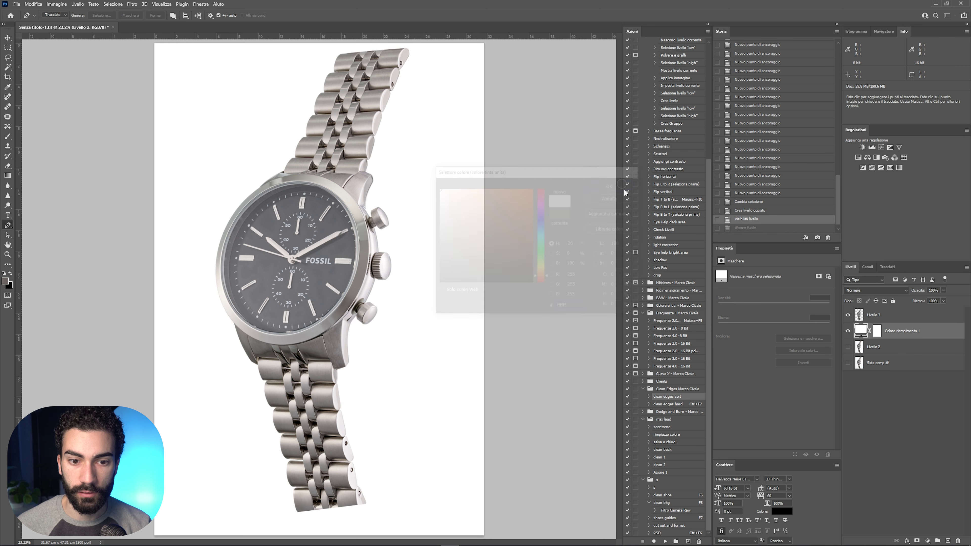
Toggle the original, white fill and Livello 3 layers to compare the cut-out.
click(848, 362)
click(849, 331)
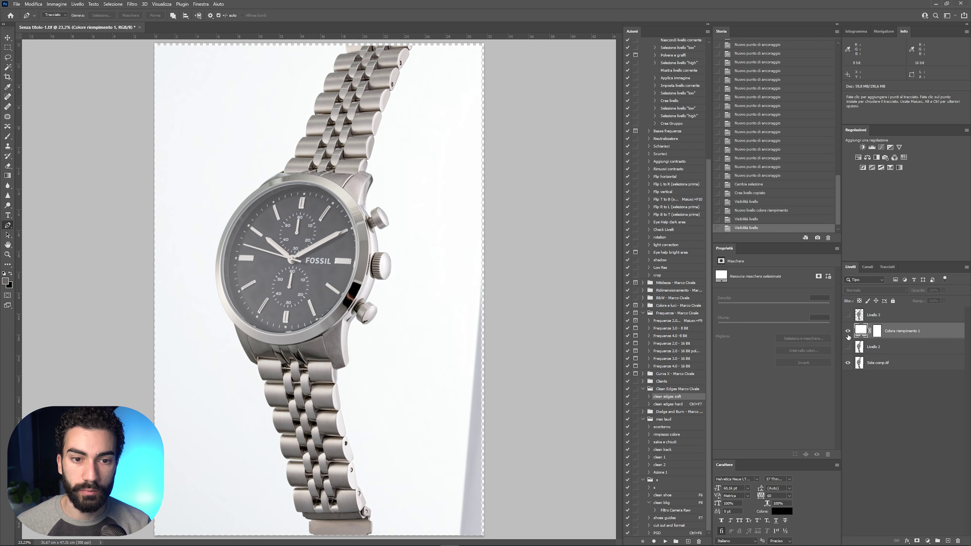
click(848, 315)
key(ctrl+minus)
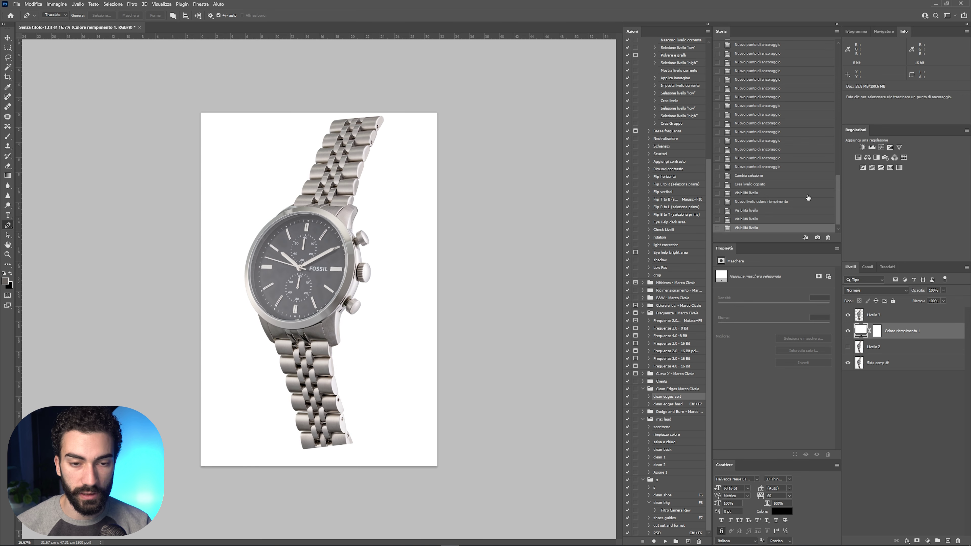
Crop to a square 1:1 frame, repositioning the watch and rotating it about 5.6°.
key(c)
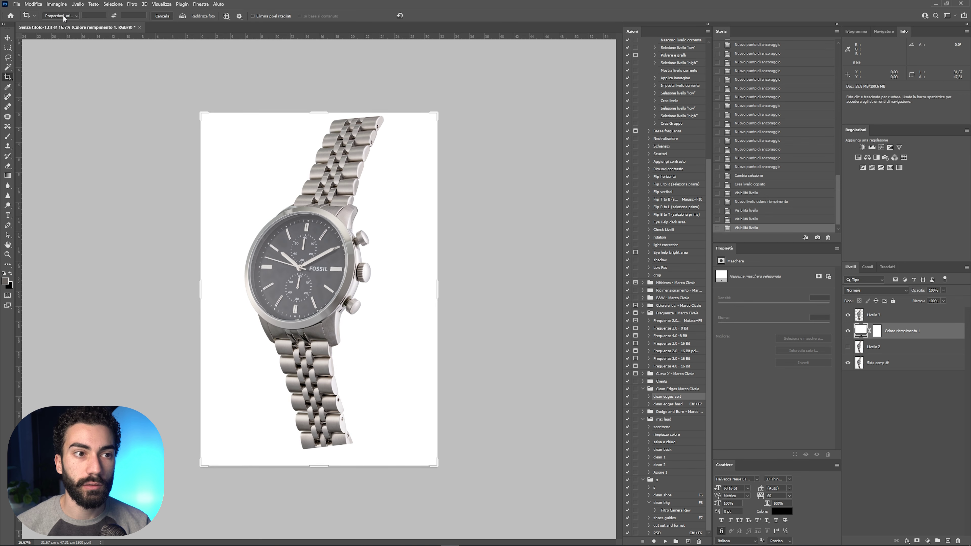
click(61, 16)
click(60, 45)
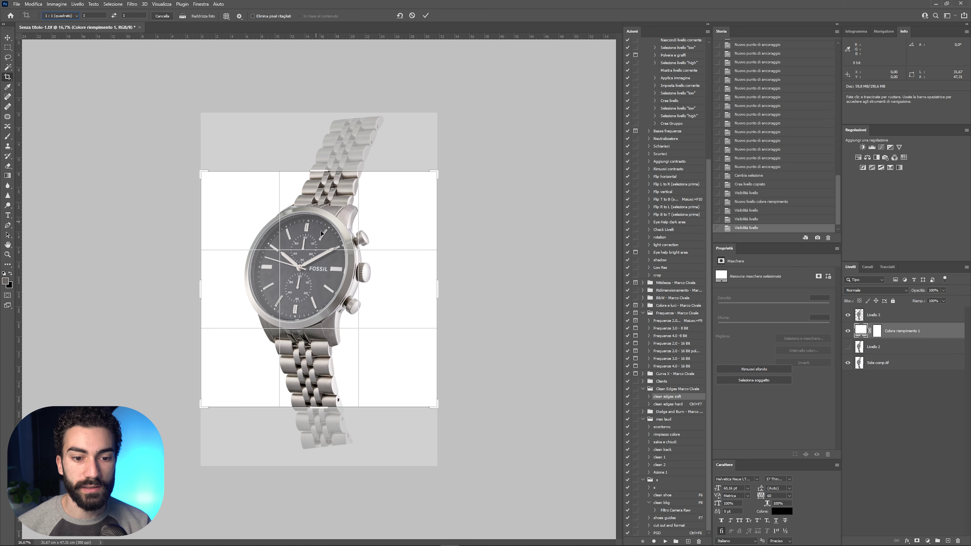
drag(319, 221, 382, 225)
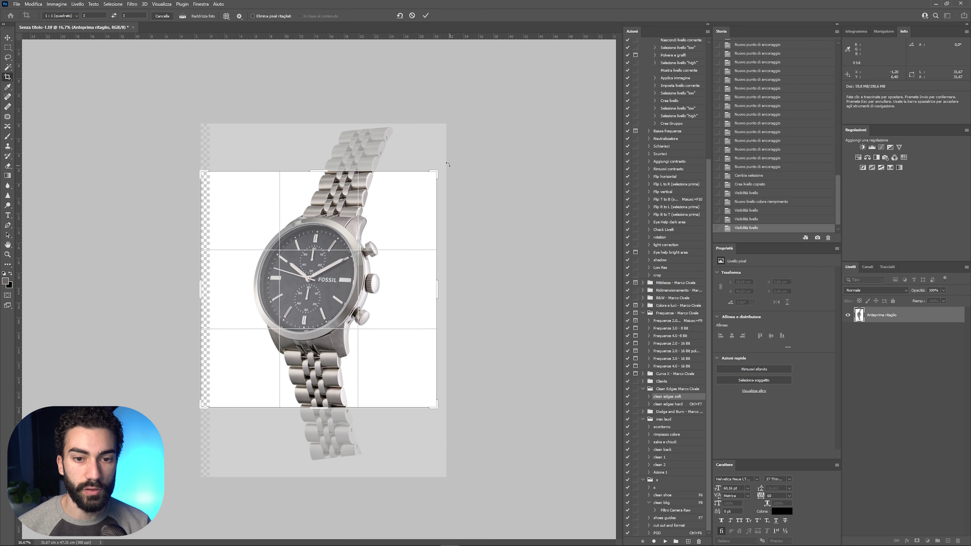
drag(449, 165, 475, 156)
drag(403, 202, 364, 228)
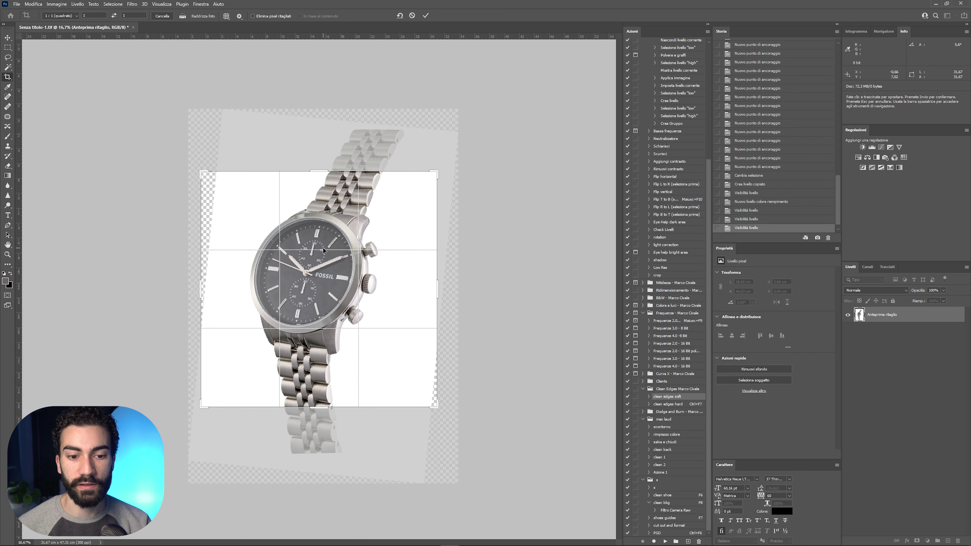
key(Return)
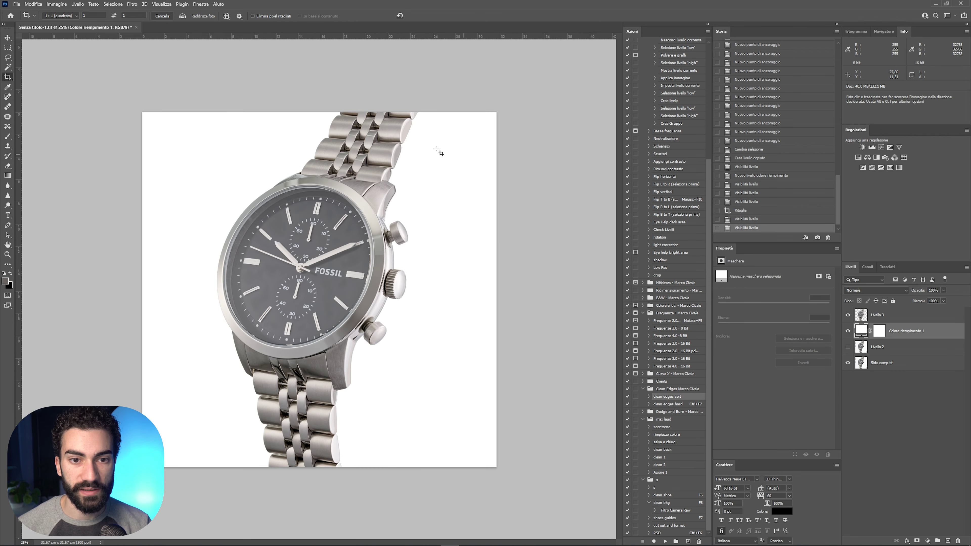
Tighten the square crop from its corners to about 29.5 cm and apply it.
click(393, 129)
drag(497, 114, 493, 116)
mouse_move(322, 462)
mouse_down()
mouse_move(322, 447)
mouse_move(322, 460)
mouse_up()
key(Return)
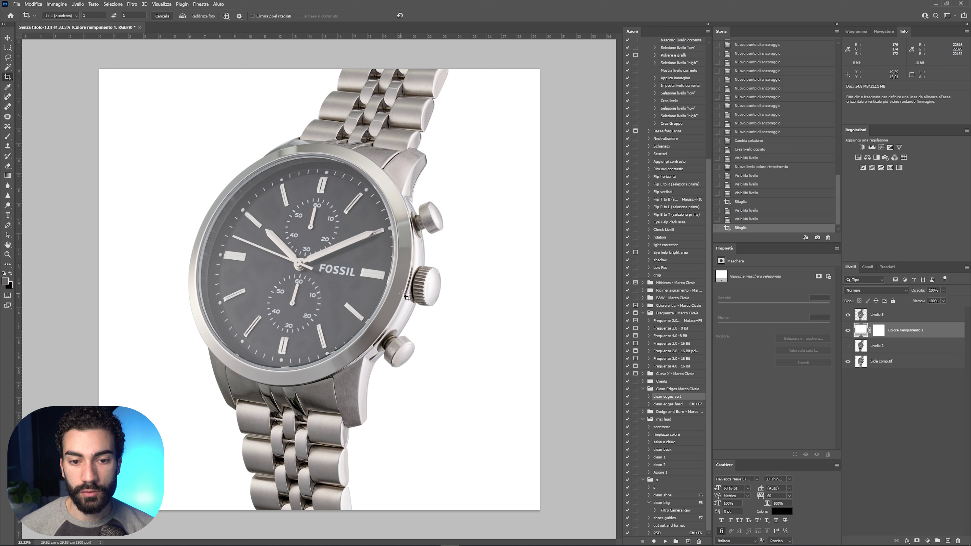
Add Livello 4 above the watch, load the watch outline selection and pick the Mixer Brush.
click(900, 321)
click(948, 541)
key(ctrl+plus)
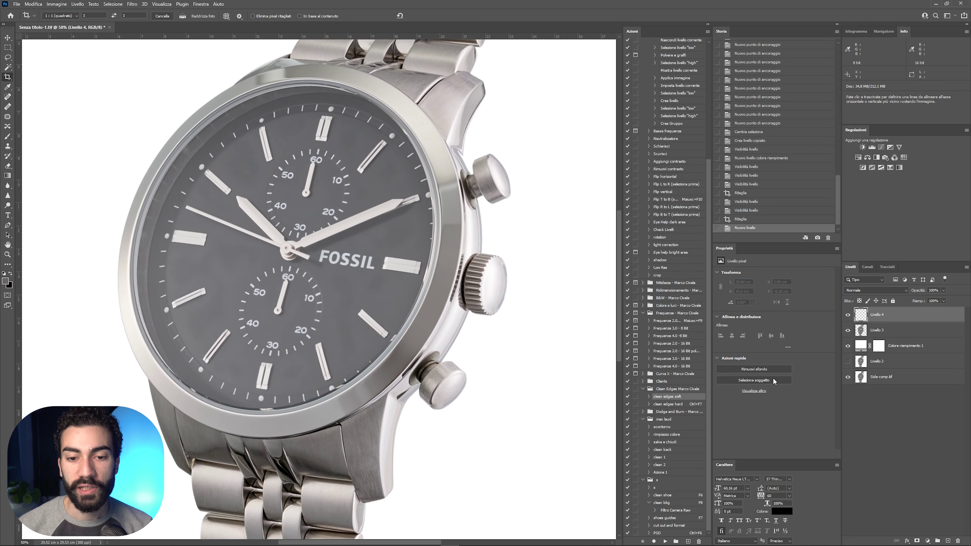
key(ctrl+plus)
key(ctrl+plus)
scroll(423, 242, right, 2)
scroll(423, 241, right, 5)
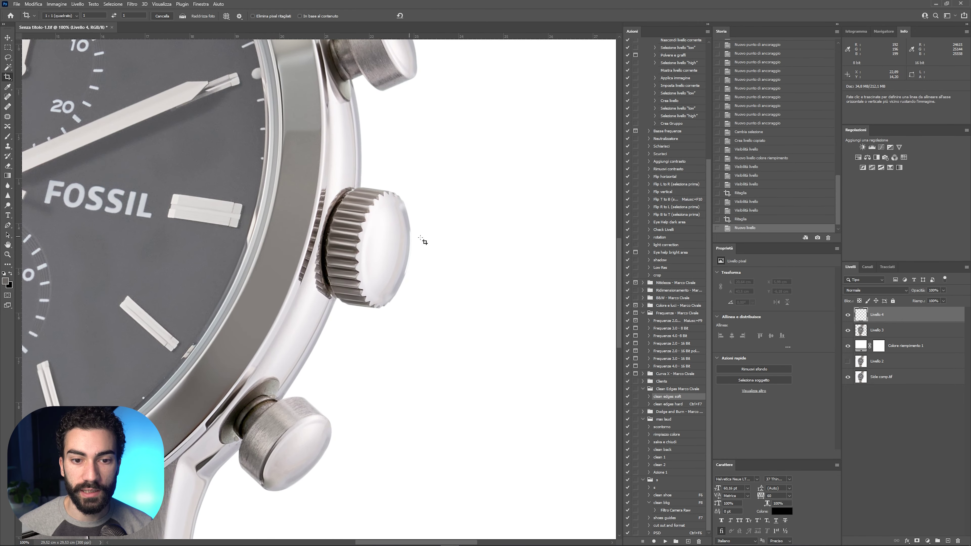
click(869, 333)
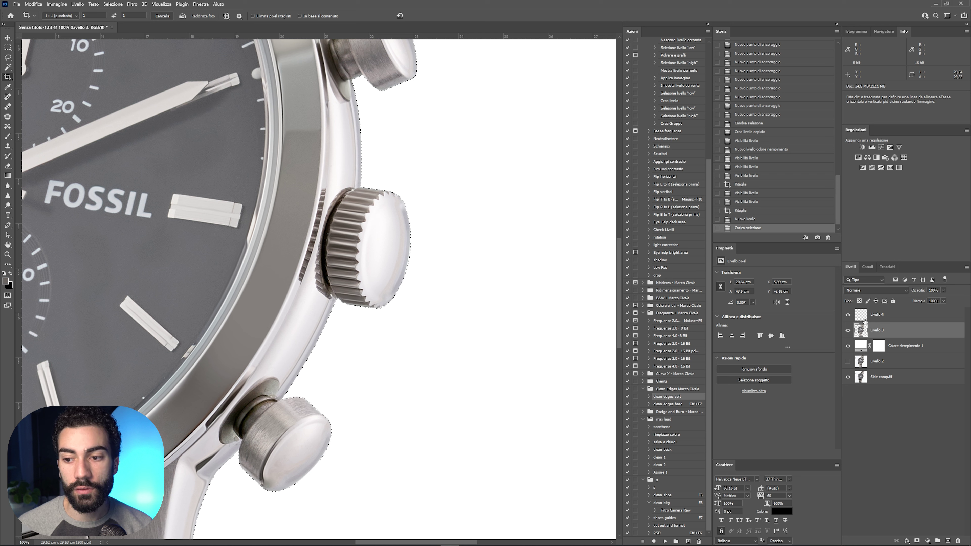
click(856, 316)
key(b)
Blend the crown's upper and lower edges with Mixer Brush strokes on Livello 4.
mouse_move(416, 252)
mouse_down()
mouse_move(418, 217)
mouse_move(398, 215)
mouse_move(416, 207)
mouse_up()
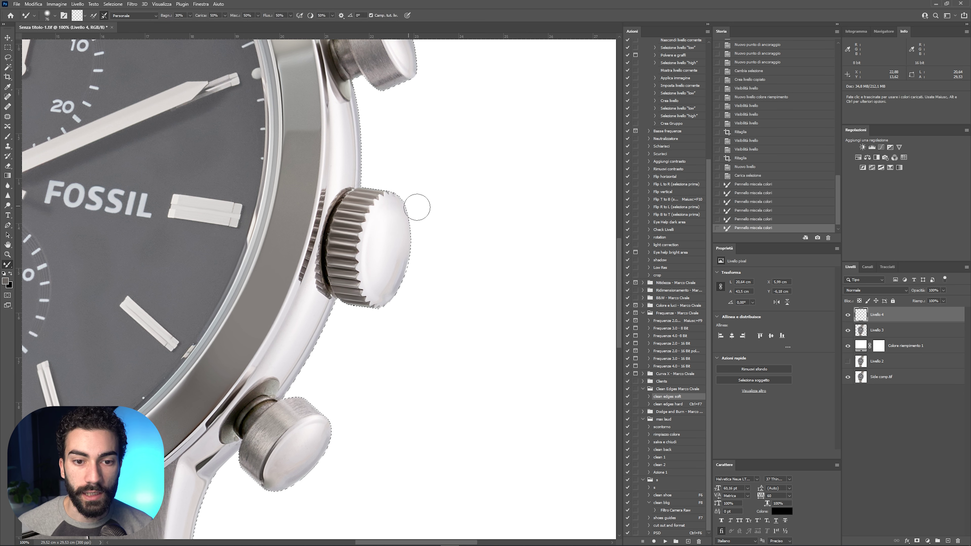
drag(403, 240, 409, 270)
drag(409, 270, 400, 281)
mouse_move(400, 281)
mouse_down()
mouse_move(386, 283)
mouse_move(387, 297)
mouse_move(373, 283)
mouse_move(406, 275)
mouse_up()
drag(445, 123, 434, 253)
mouse_move(417, 199)
mouse_down()
mouse_move(395, 191)
mouse_move(386, 169)
mouse_move(398, 157)
mouse_up()
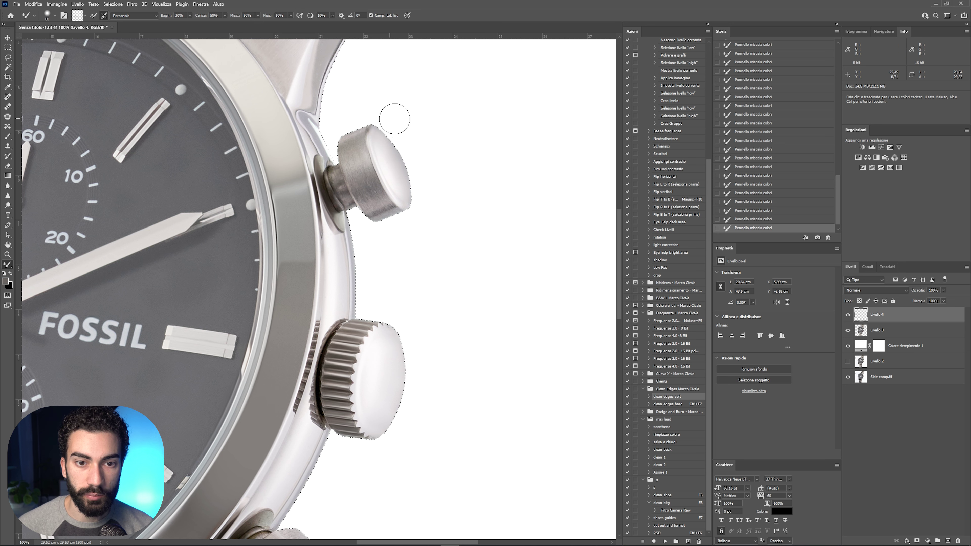
Resize the blending brush to 120, then about 59 for the lower pusher.
alt+right_click(397, 153)
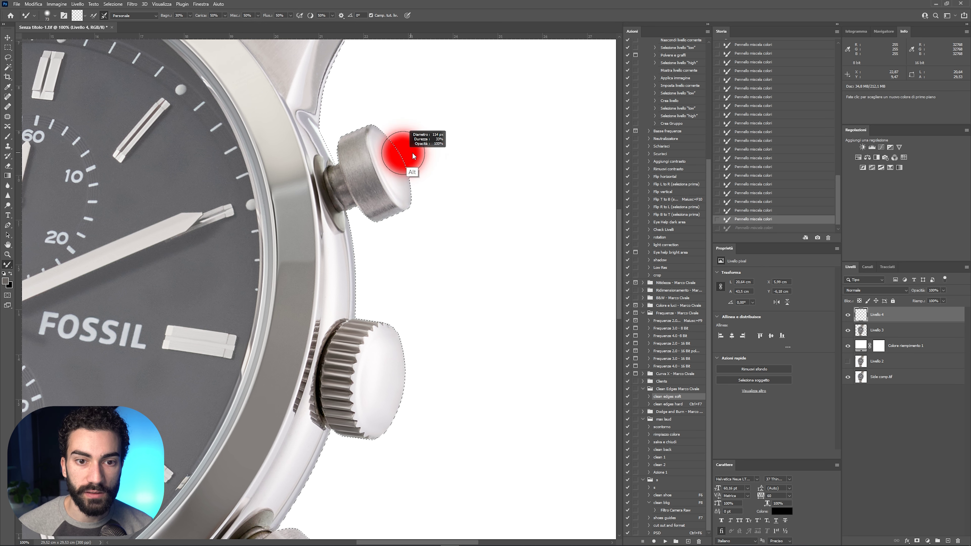
scroll(445, 364, down, 4)
scroll(445, 364, left, 3)
scroll(451, 329, down, 2)
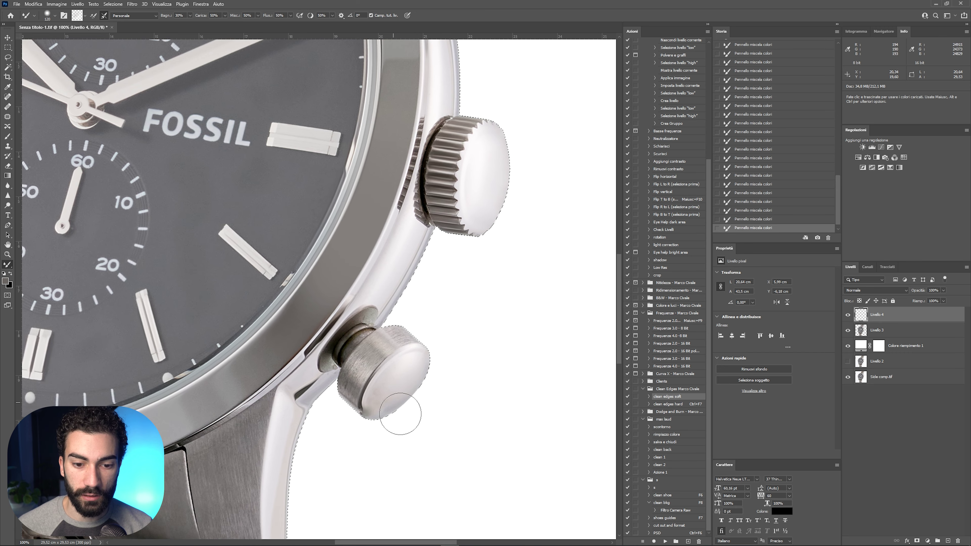
alt+right_click(378, 398)
alt+right_click(373, 401)
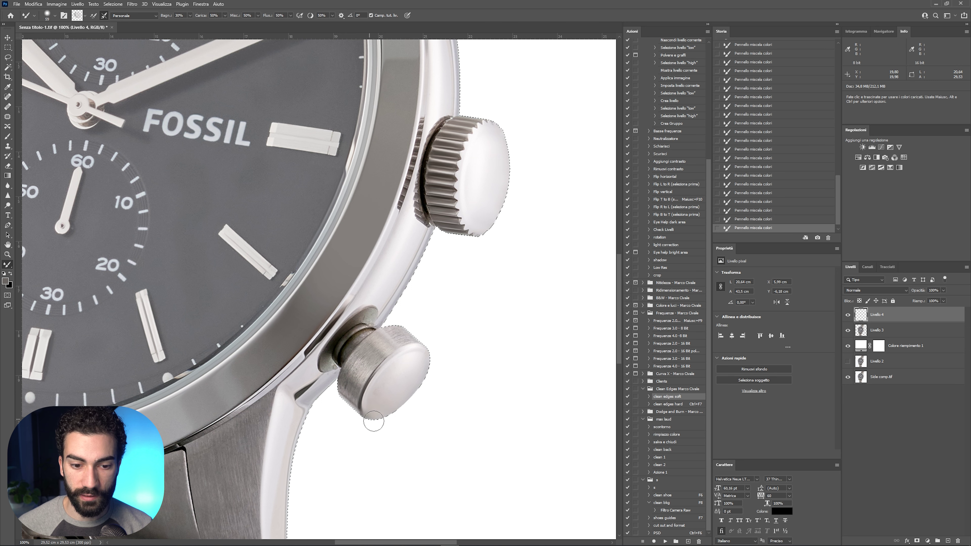
Deselect, compare with the blending layer hidden and shown, then merge it down into the watch.
key(ctrl+d)
key(ctrl+minus)
click(848, 315)
drag(486, 224, 455, 289)
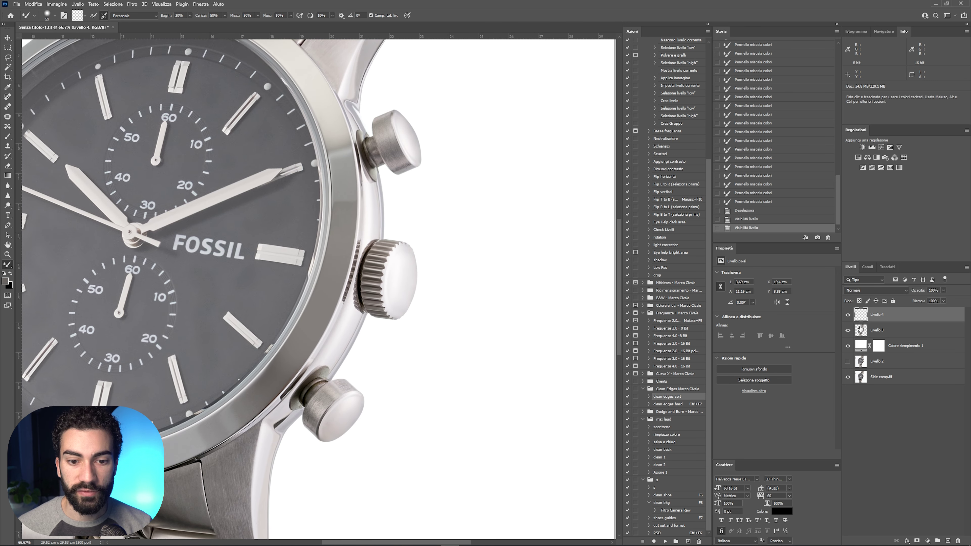
key(ctrl+e)
Burn in the case edges beside the crown and lower pusher with a 57 px brush.
key(o)
key(shift+o)
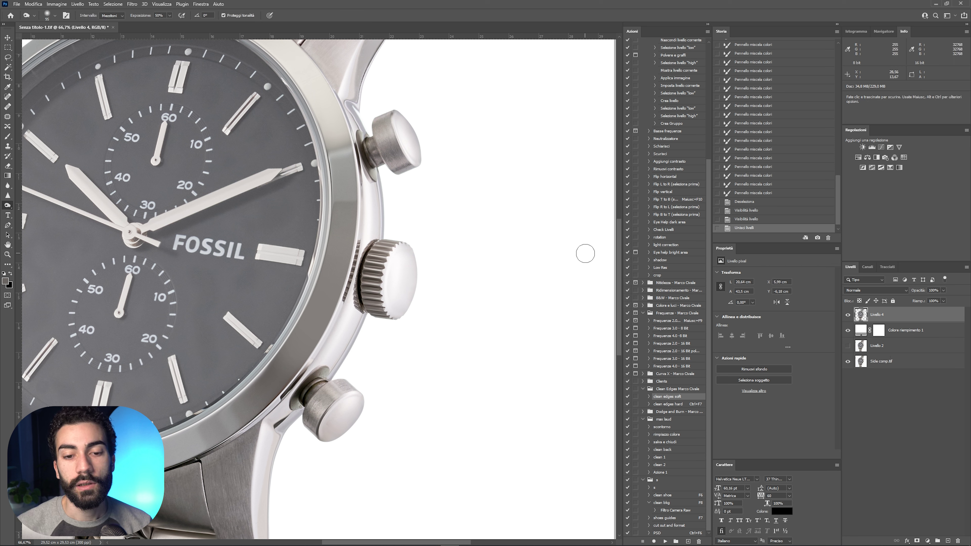
alt+right_click(417, 269)
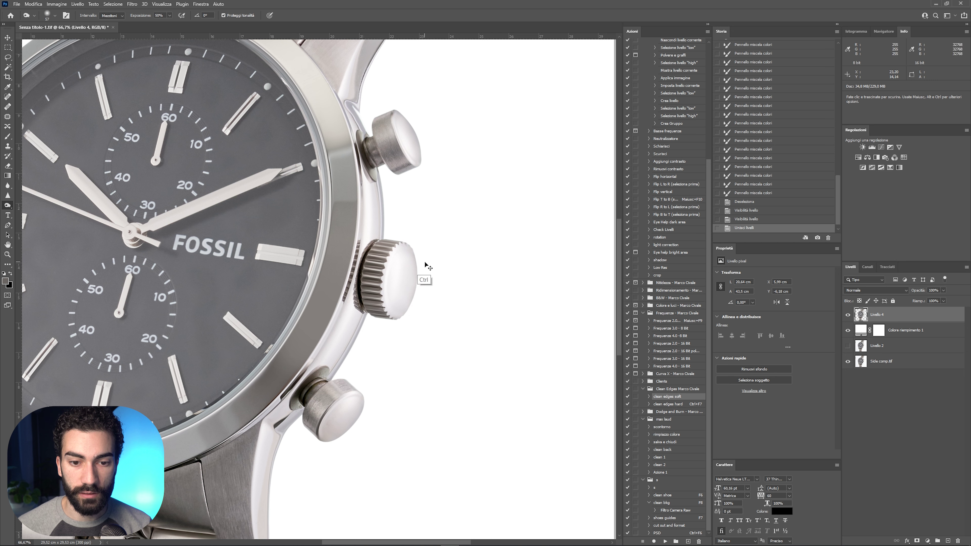
click(412, 295)
key(ctrl+z)
drag(427, 264, 434, 254)
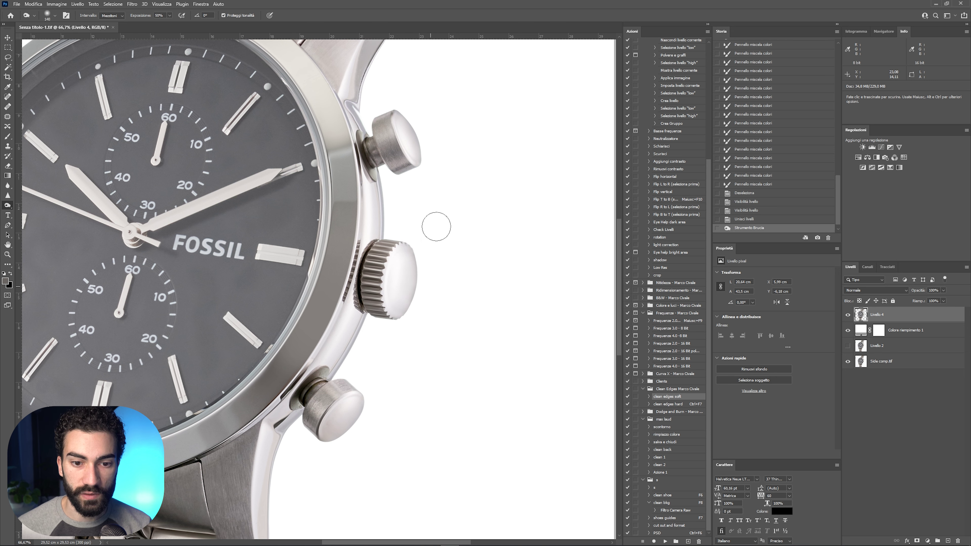
drag(368, 386, 355, 413)
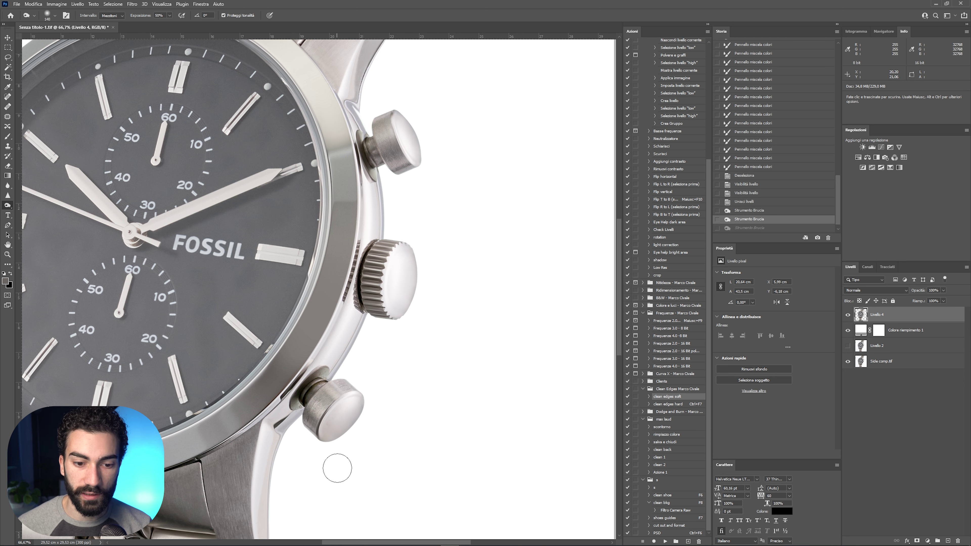
Review the whole watch, then add a Curves adjustment layer above it.
key(ctrl+minus)
key(ctrl+minus)
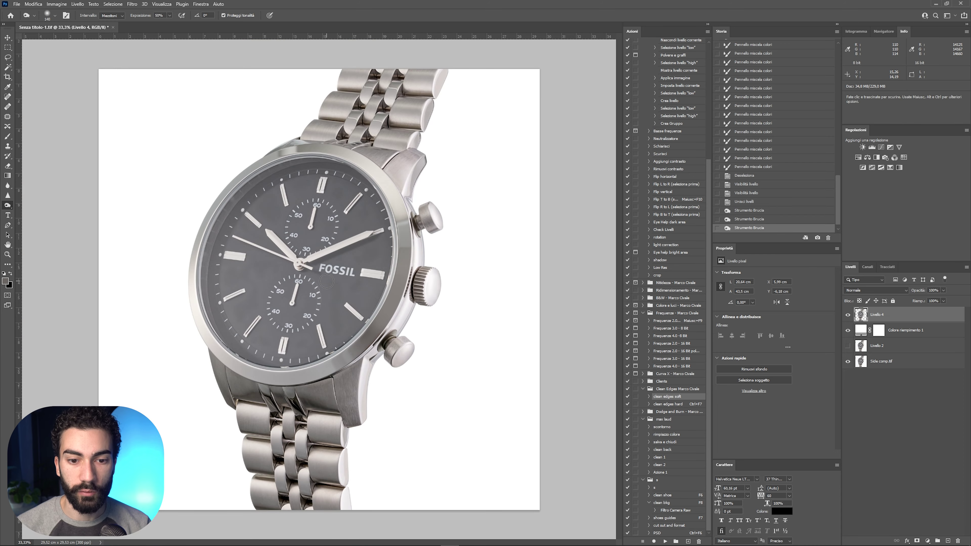
key(ctrl+plus)
key(ctrl+plus)
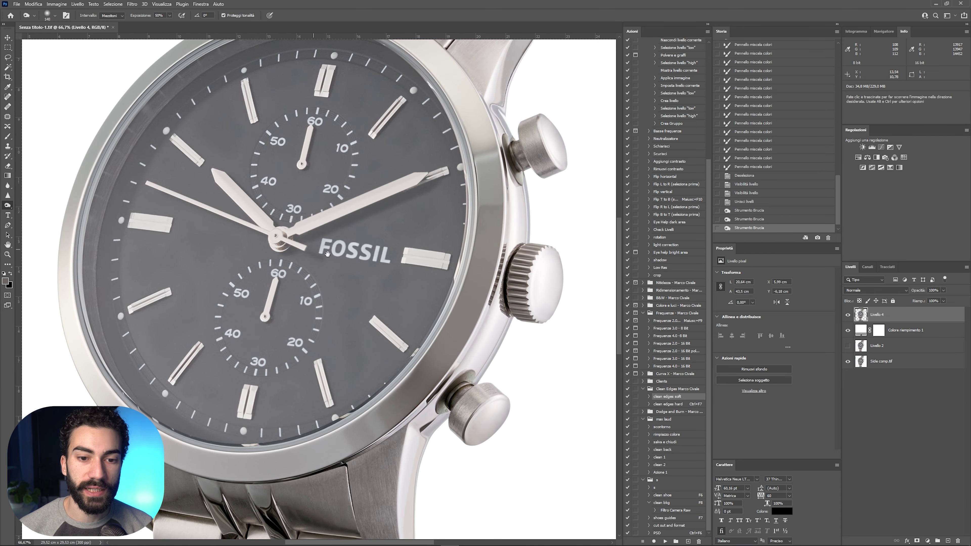
drag(317, 250, 384, 243)
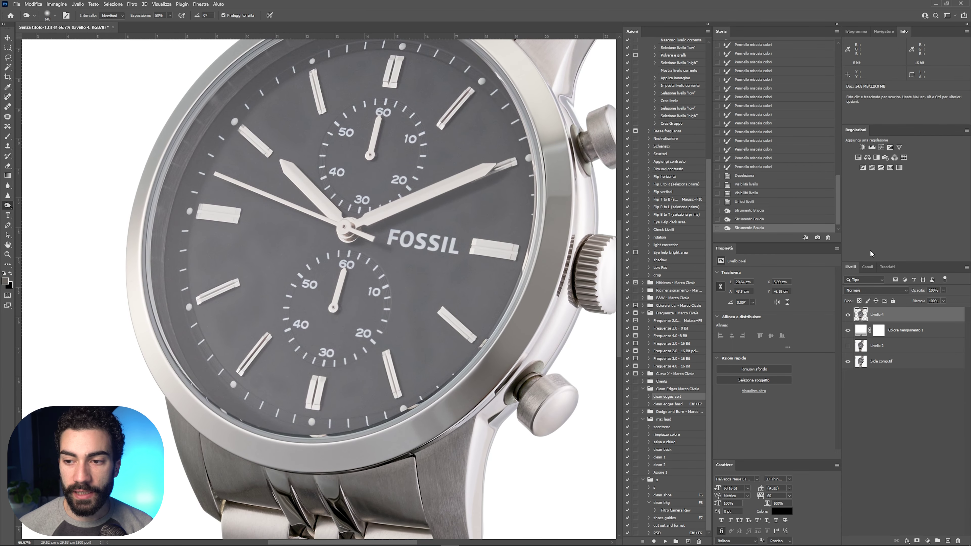
click(889, 148)
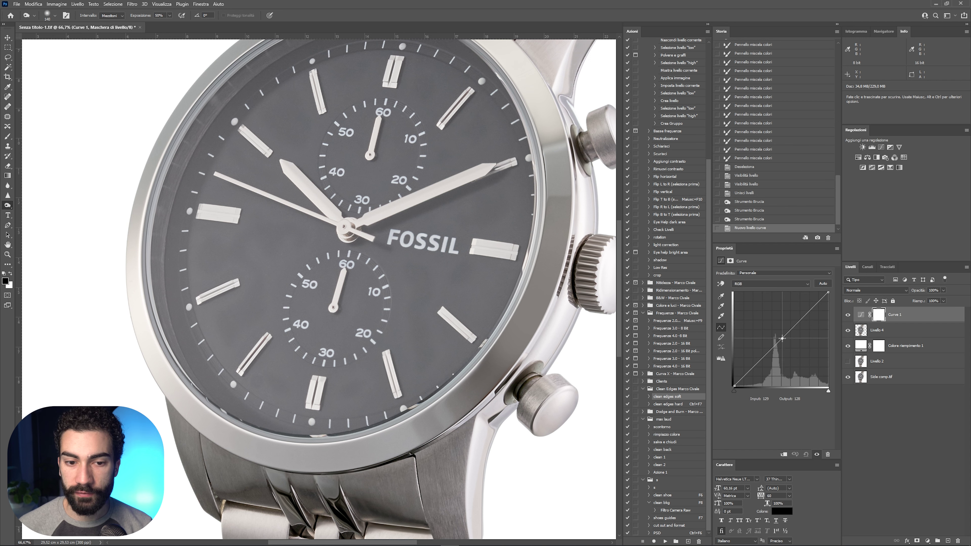
drag(782, 339, 791, 354)
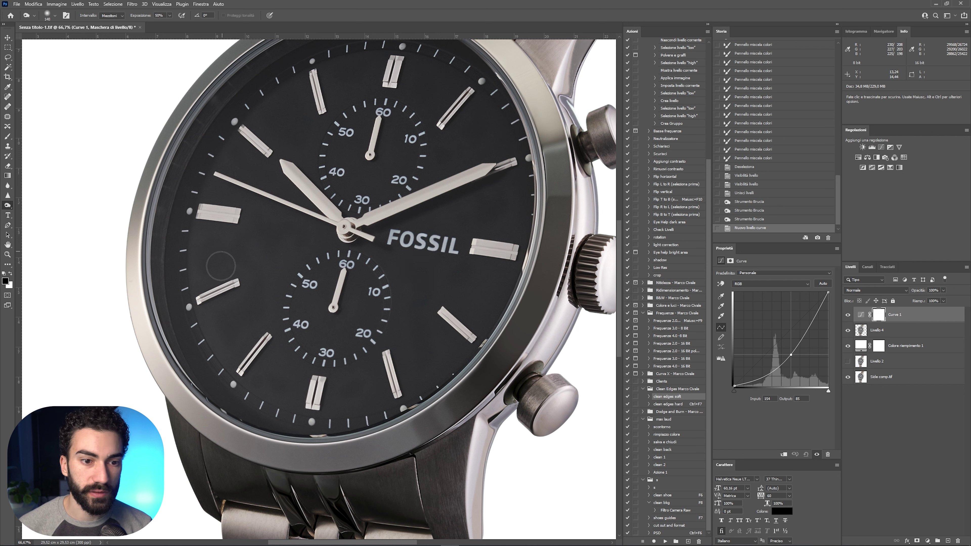
key(ctrl+z)
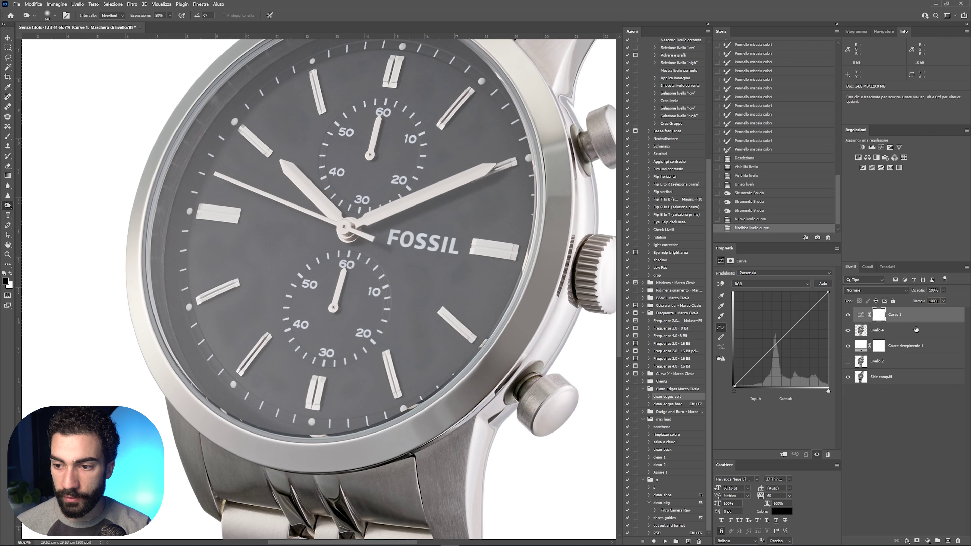
key(ctrl+minus)
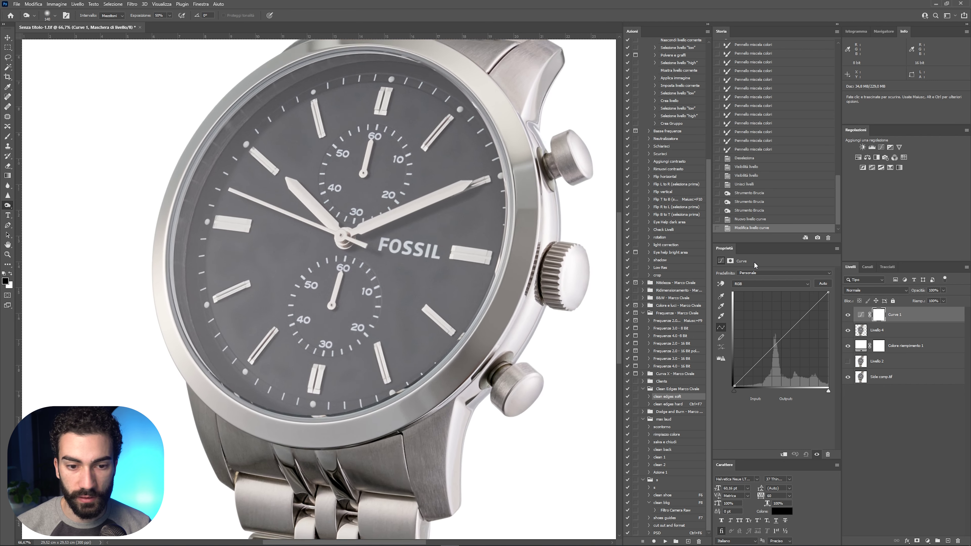
key(ctrl+minus)
key(ctrl+plus)
key(ctrl+plus)
key(ctrl+minus)
key(ctrl+minus)
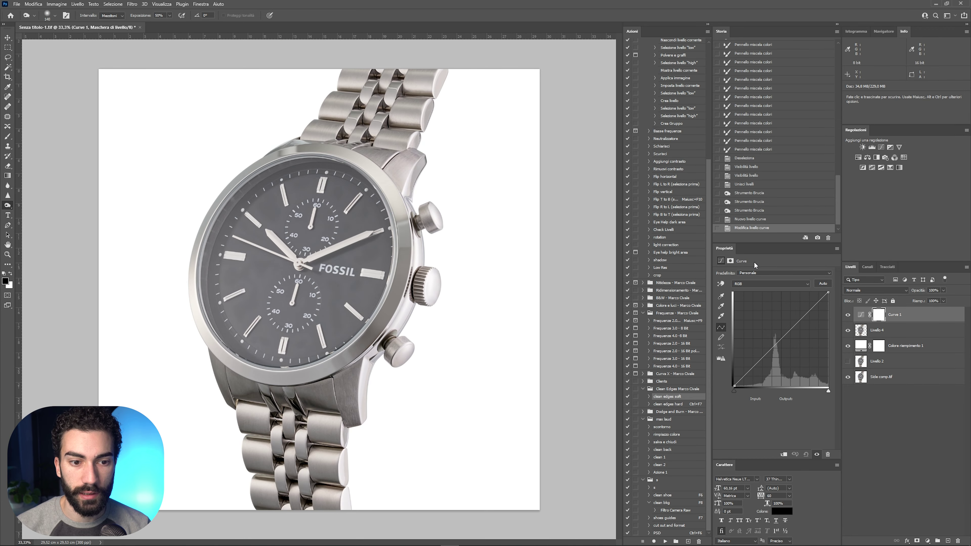
key(ctrl+plus)
key(ctrl+plus)
drag(338, 291, 426, 292)
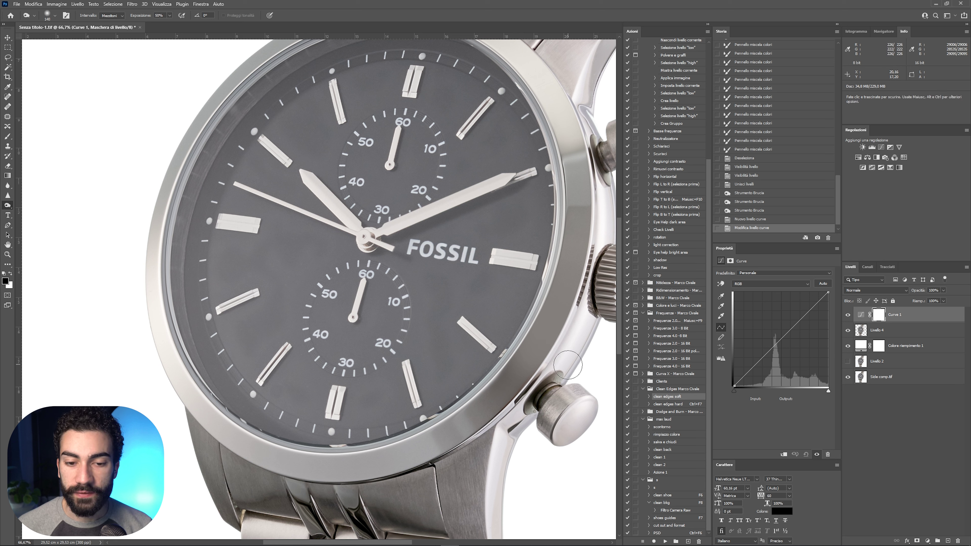
shift+click(901, 333)
key(ctrl+e)
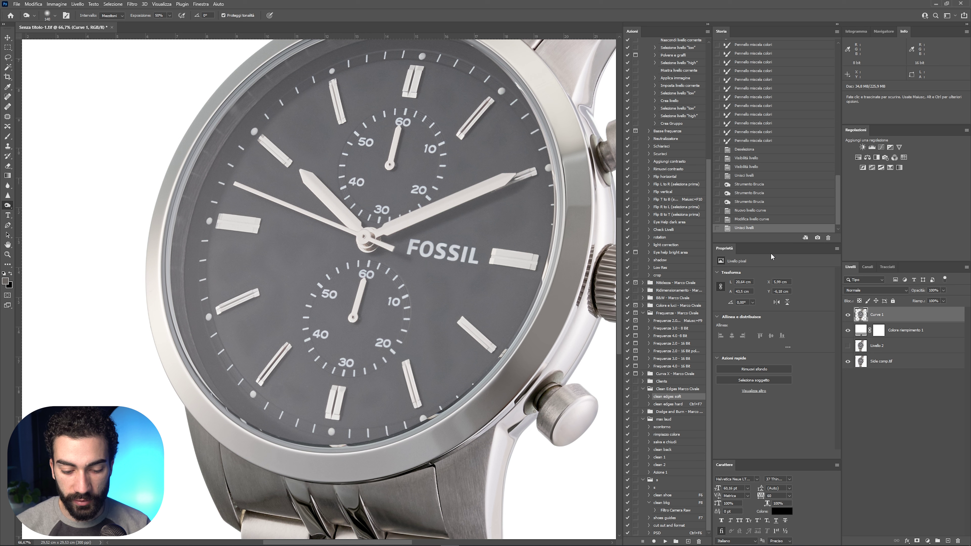
Run the frequency separation setup, raising the blur radius before confirming.
key(shift+F9)
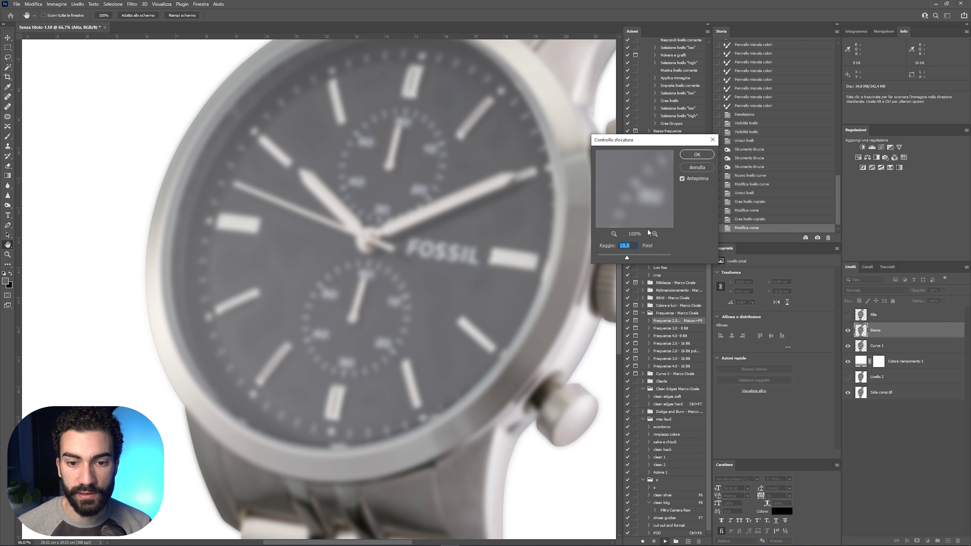
drag(636, 257, 602, 258)
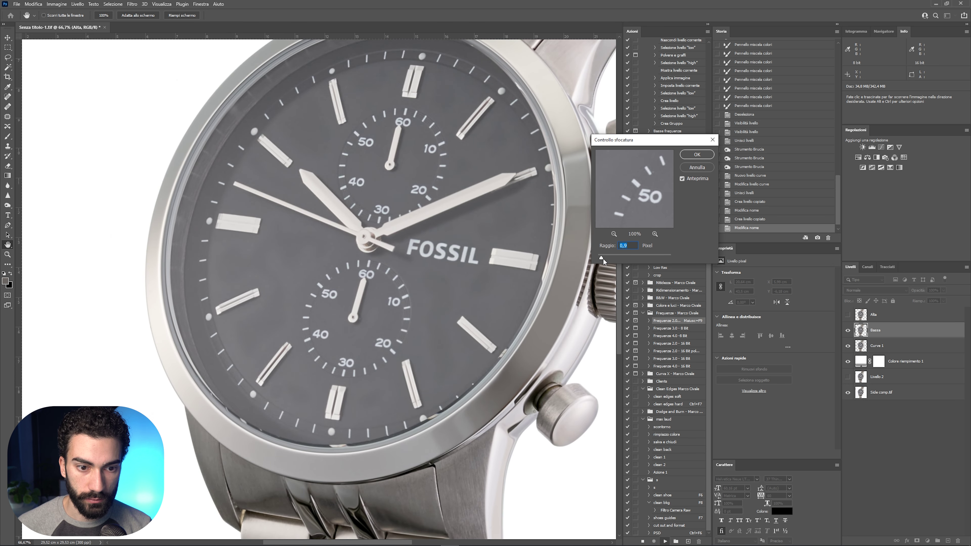
drag(605, 259, 607, 258)
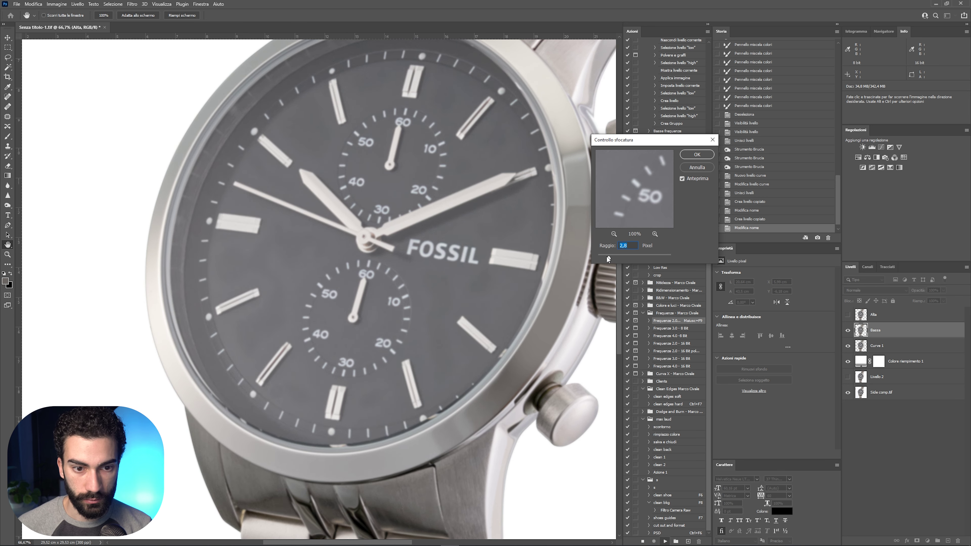
click(694, 155)
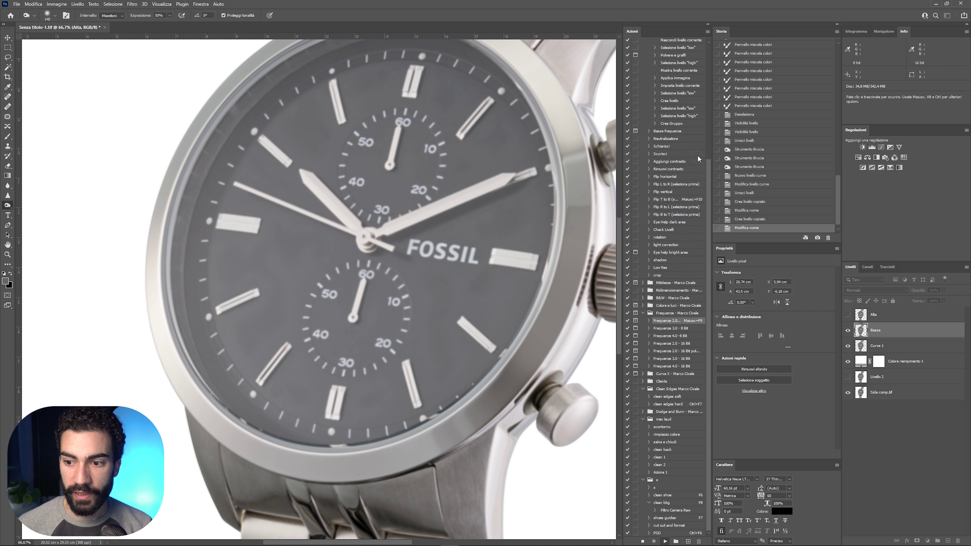
Hide Alta and duplicate the Bassa layer as Bassa copia for the Camera Raw filter.
click(848, 324)
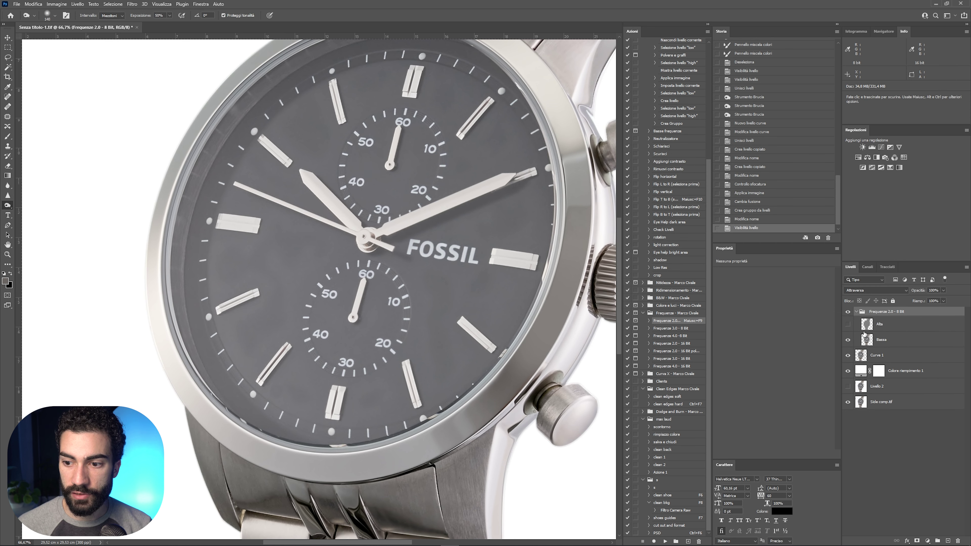
click(861, 340)
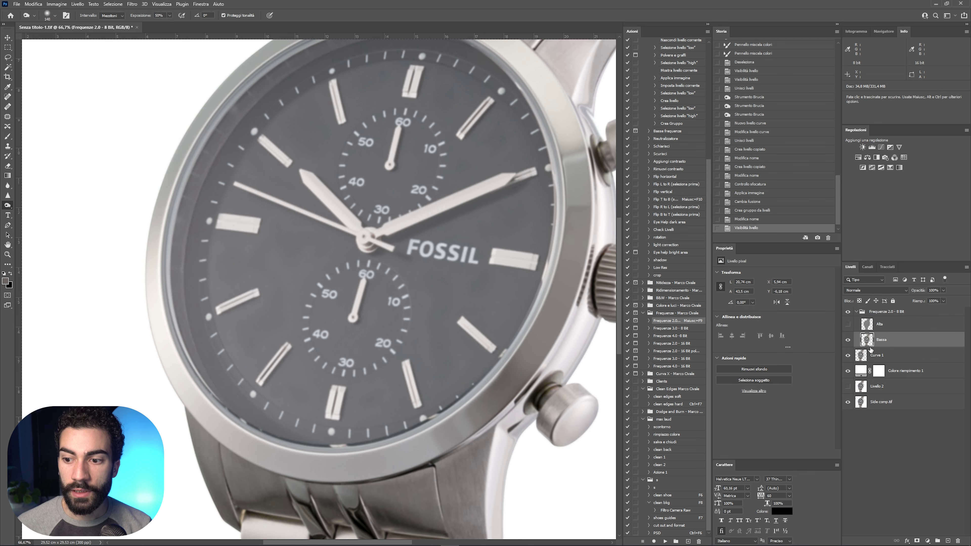
click(948, 541)
key(b)
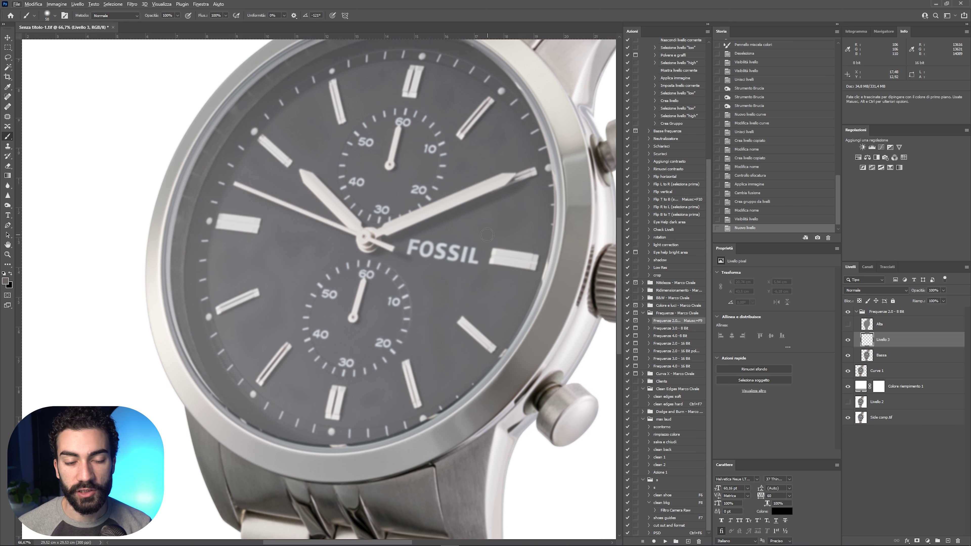
drag(506, 219, 489, 242)
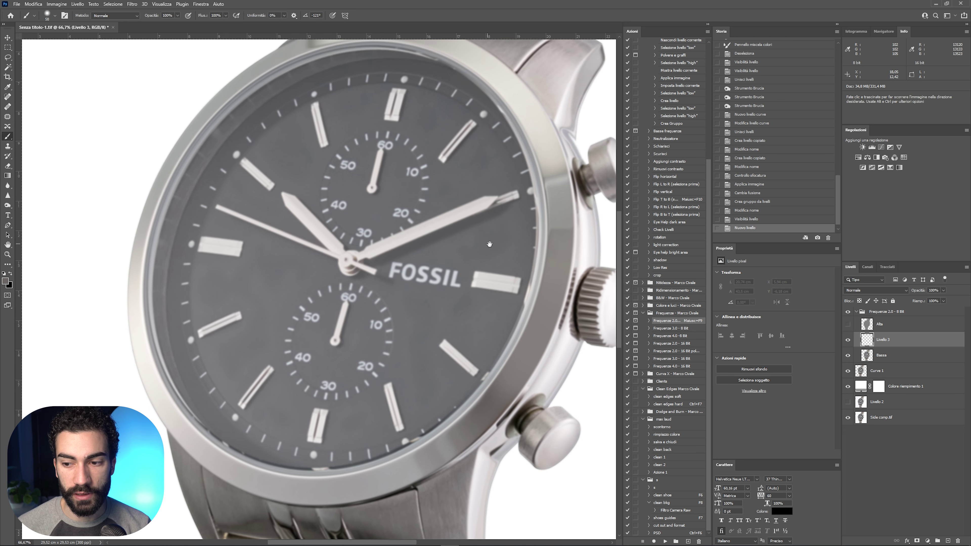
key(ctrl+z)
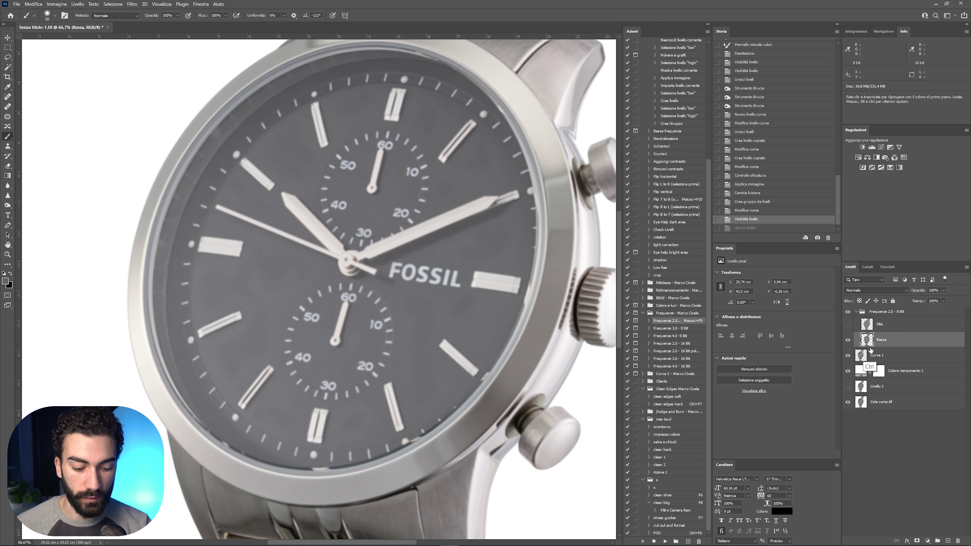
key(ctrl+j)
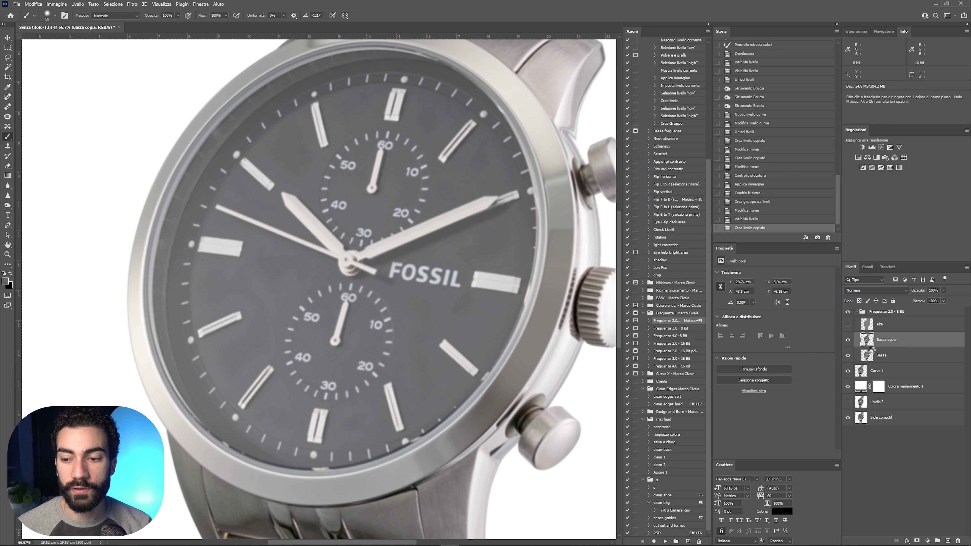
key(ctrl+shift+a)
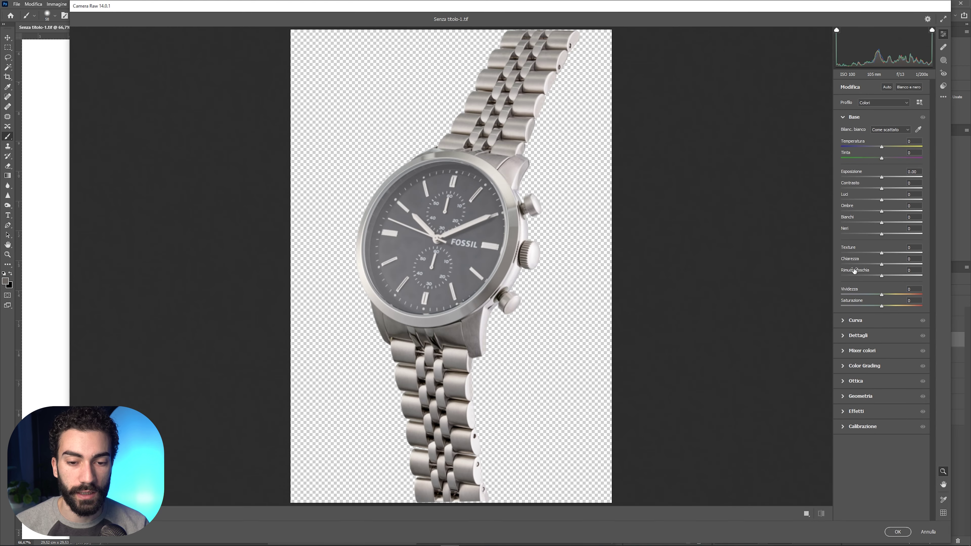
Raise Camera Raw noise reduction (Riduzione disturbo) to 100 and apply it.
drag(451, 266, 708, 349)
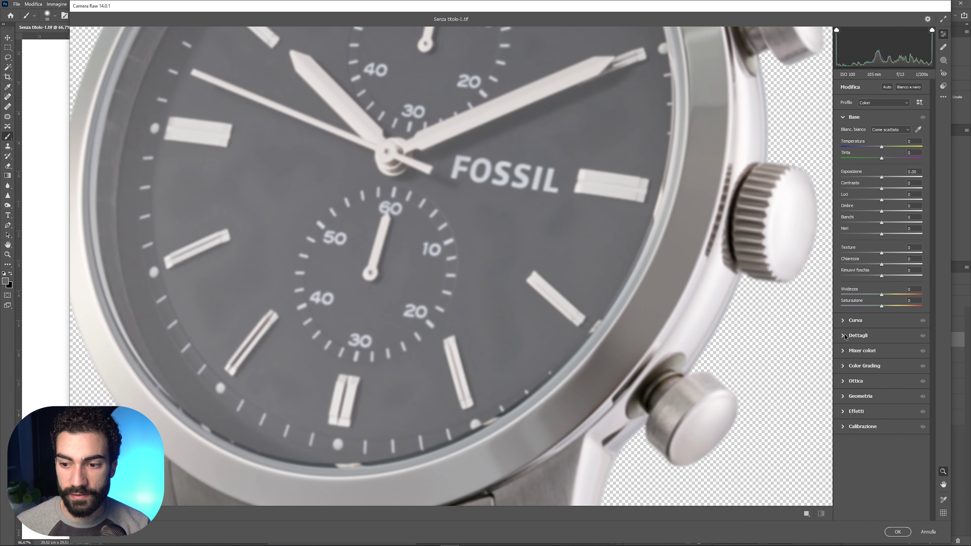
click(845, 337)
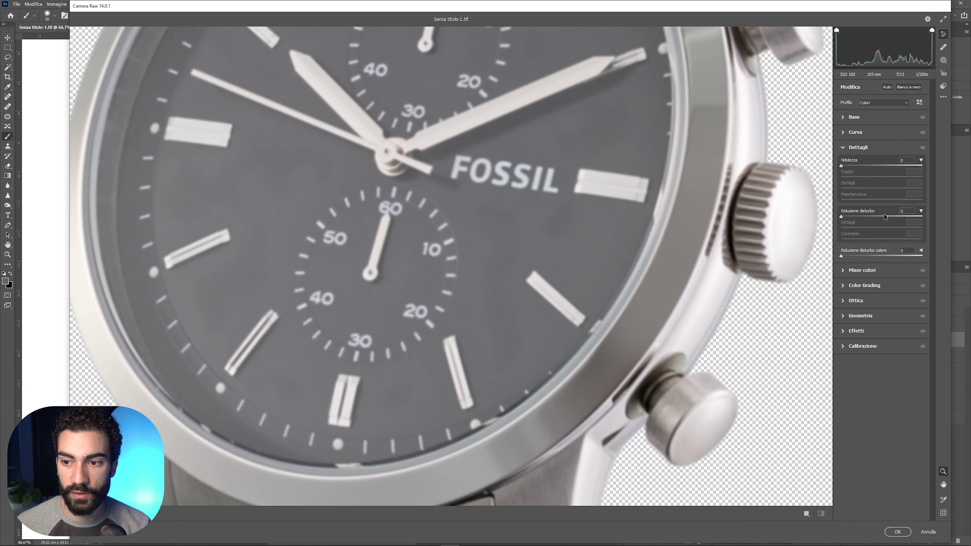
drag(848, 219, 914, 219)
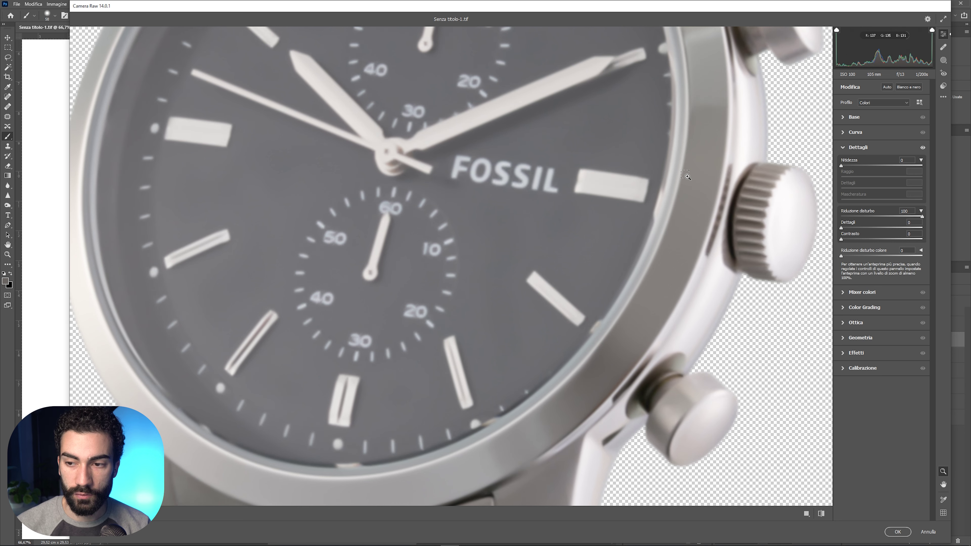
key(ctrl+0)
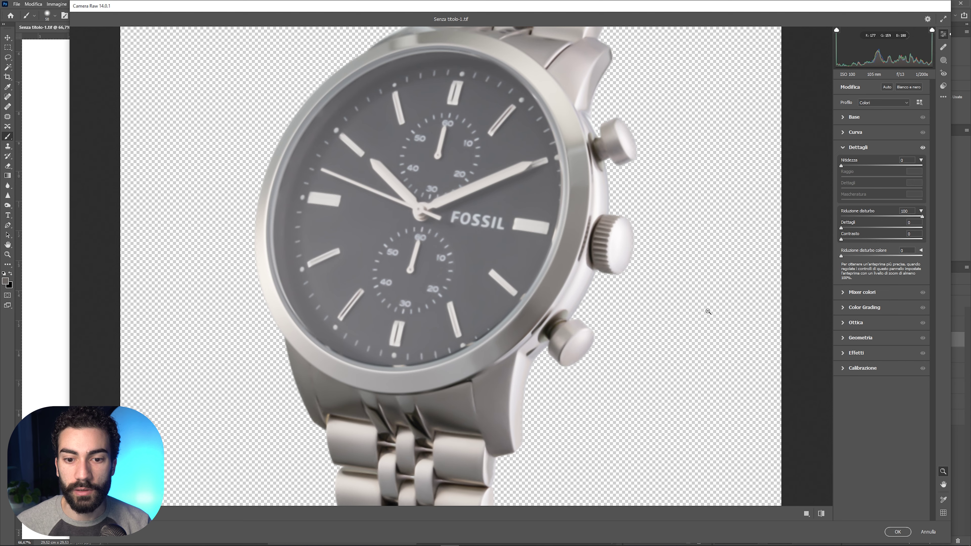
click(909, 535)
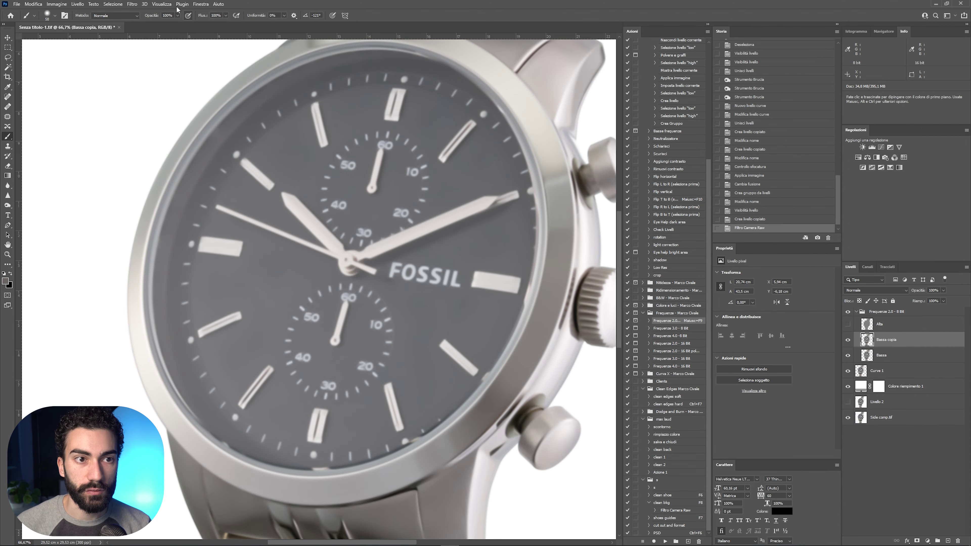
Reapply the Camera Raw filter and toggle layers to compare the dial before and after smoothing.
click(134, 3)
click(146, 34)
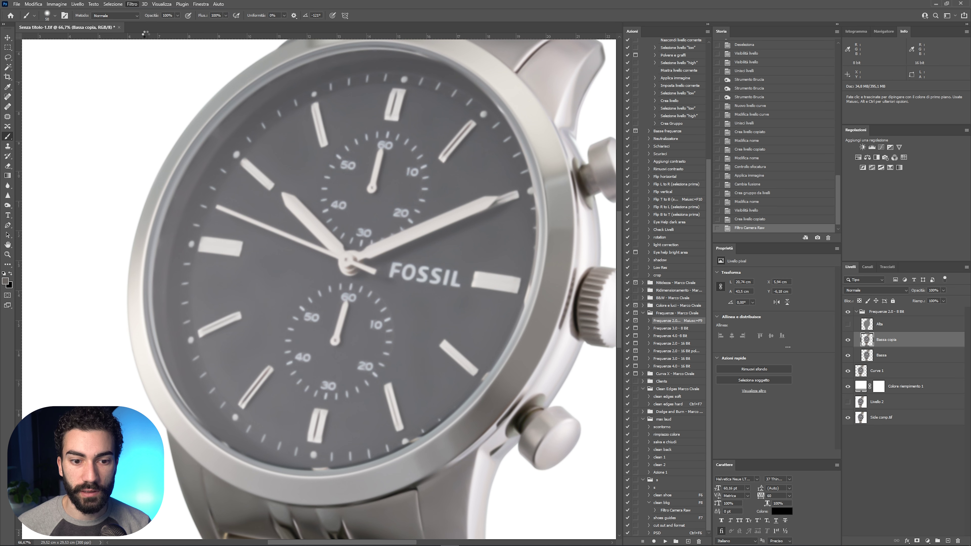
click(848, 325)
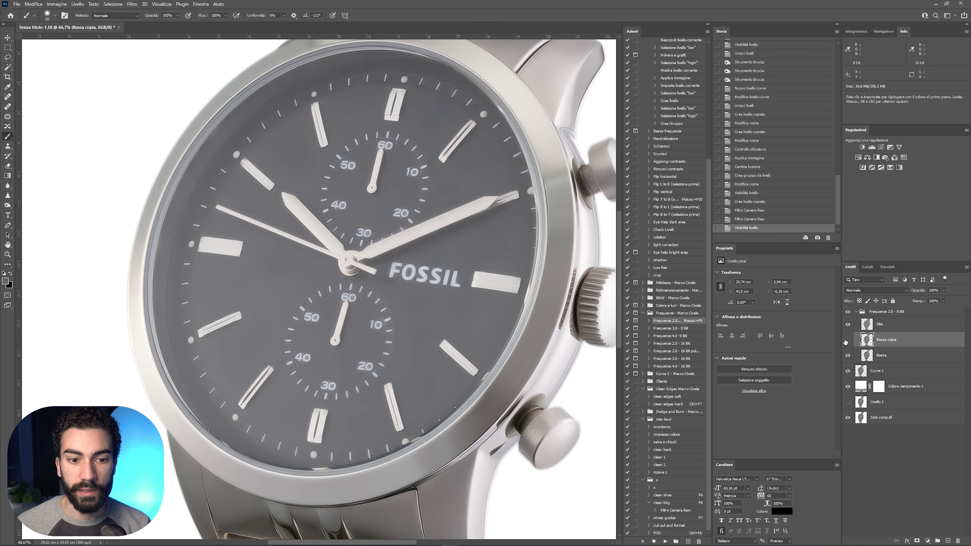
click(848, 324)
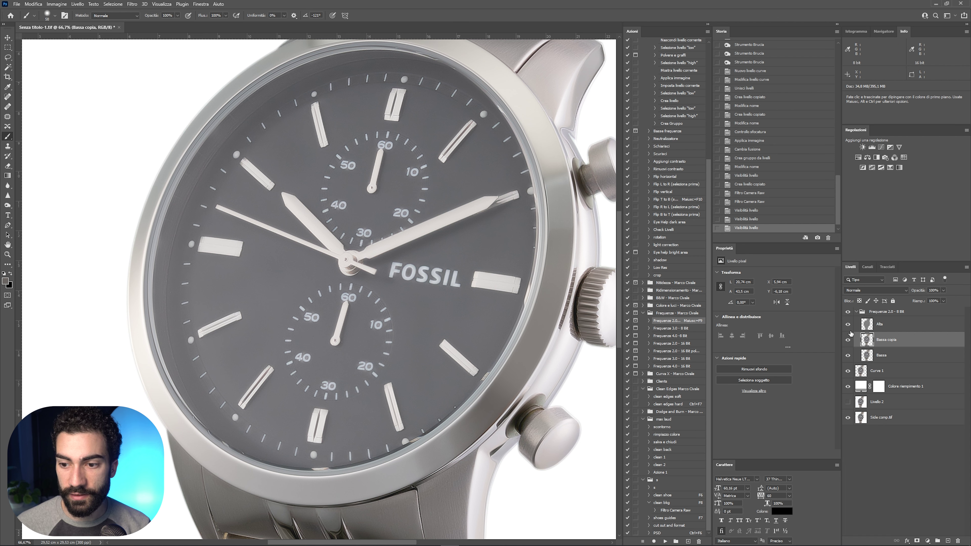
click(848, 324)
click(849, 339)
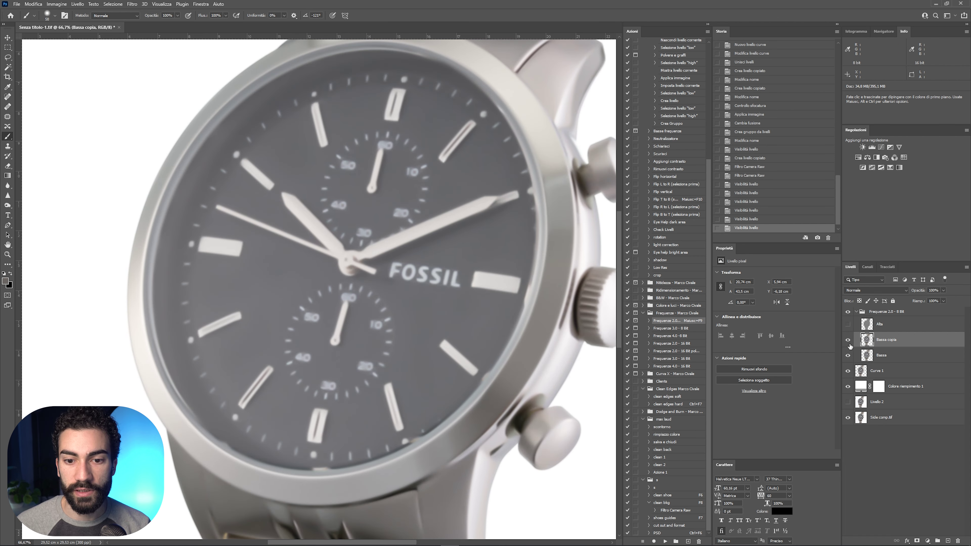
double_click(911, 343)
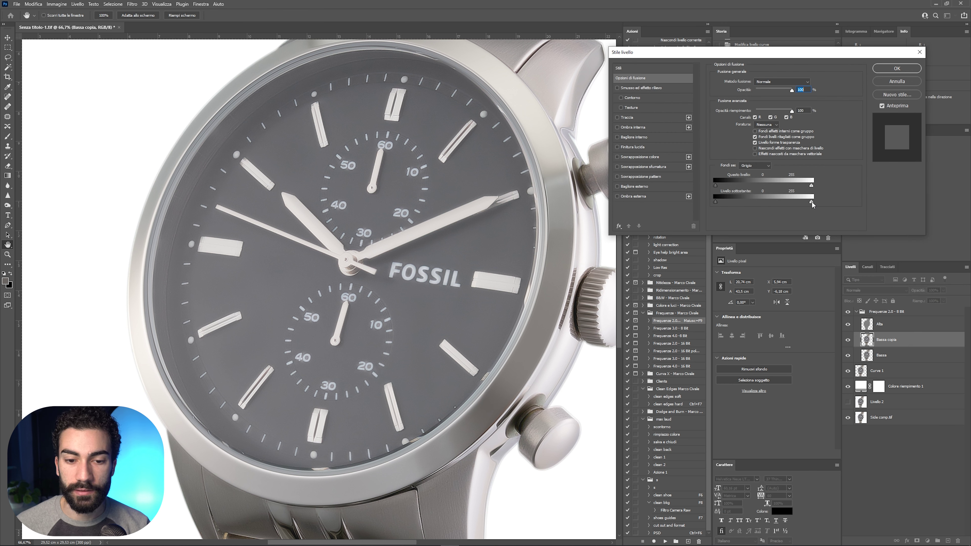
Drag the Blend If underlying white slider left so smoothing affects only darker tones.
drag(779, 205, 768, 206)
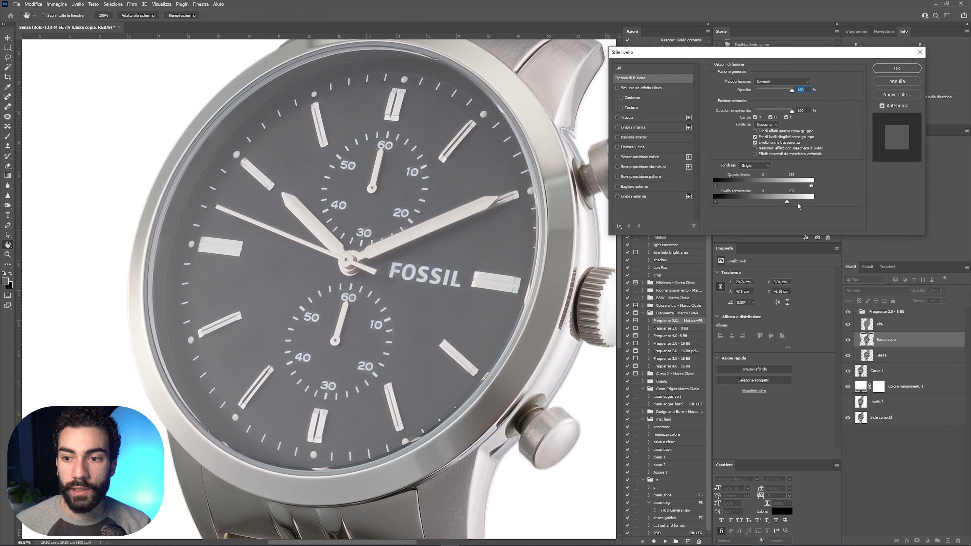
drag(760, 205, 744, 205)
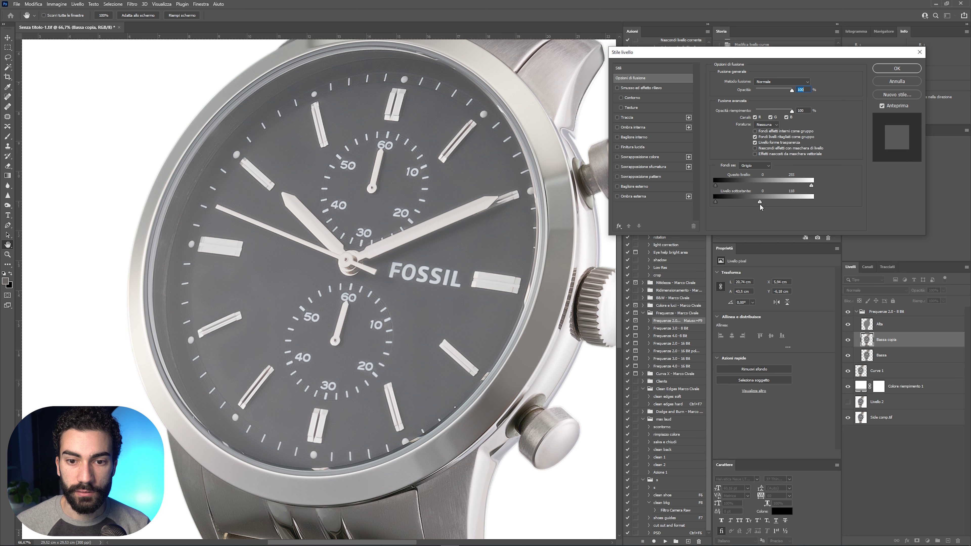
click(897, 68)
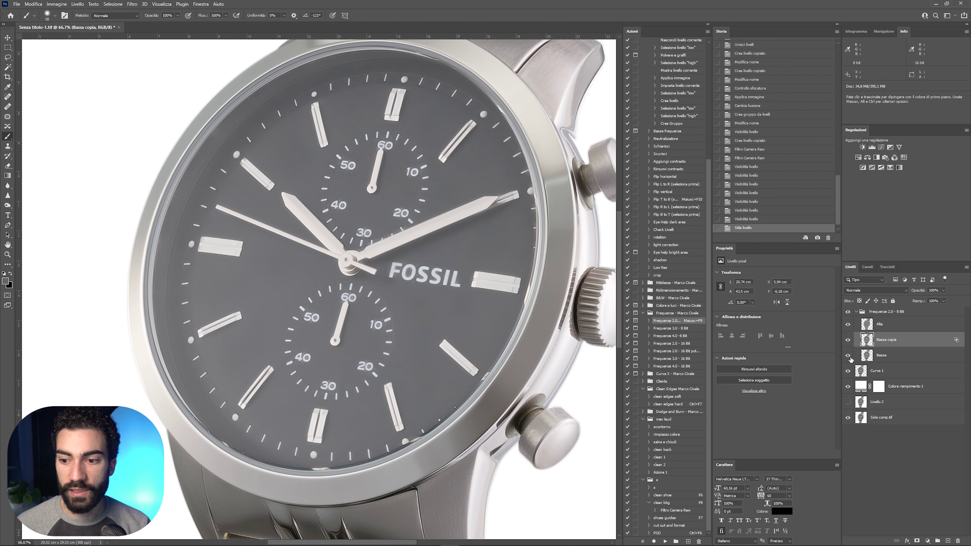
click(847, 341)
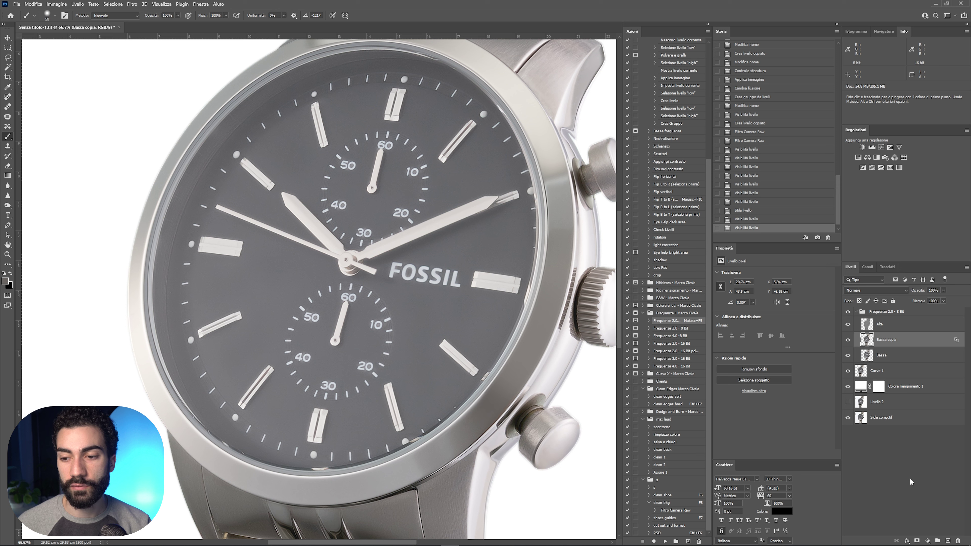
Add an inverted black mask to Bassa copia and paint white over the dial.
click(918, 542)
key(ctrl+i)
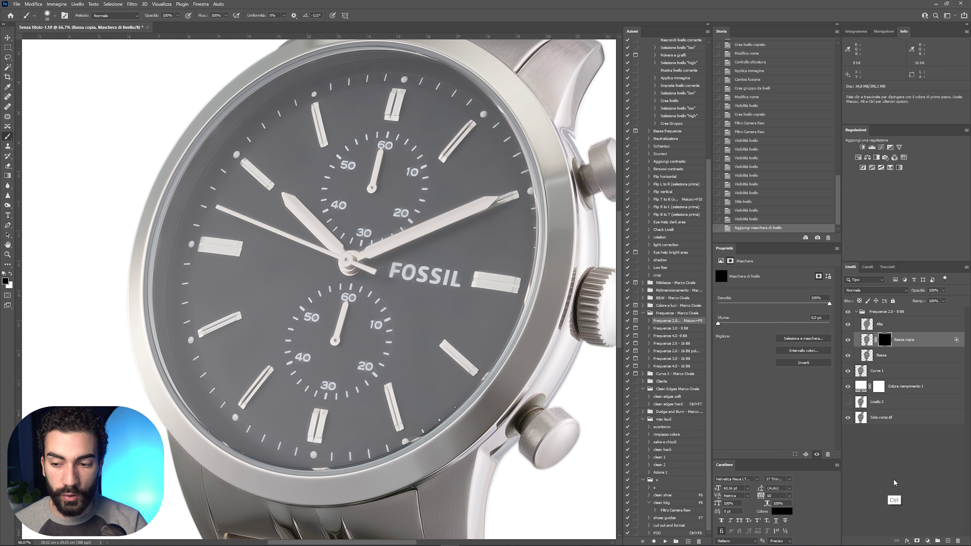
drag(485, 303, 463, 283)
key(x)
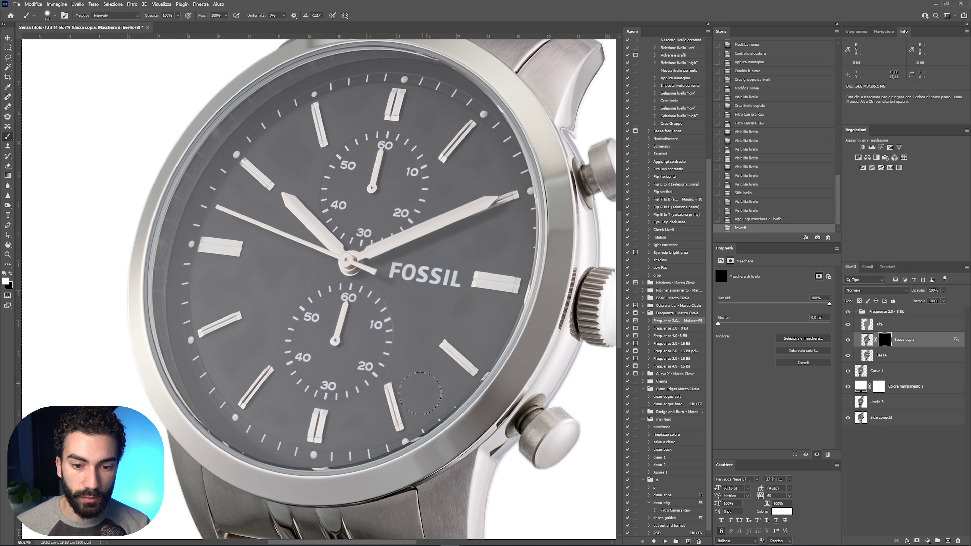
drag(457, 305, 487, 241)
mouse_move(504, 207)
mouse_down()
mouse_move(474, 166)
mouse_move(432, 160)
mouse_move(411, 183)
mouse_move(423, 153)
mouse_up()
Repaint the mask over the lower dial and check the smoothing with the watch zoomed out.
key(ctrl+z)
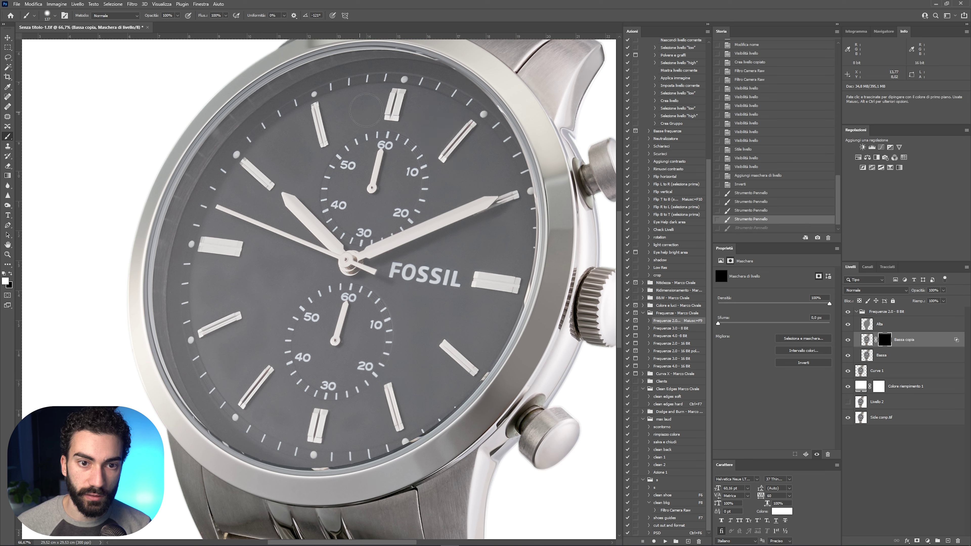
mouse_move(348, 117)
mouse_down()
mouse_move(289, 140)
mouse_move(279, 214)
mouse_up()
drag(269, 237, 259, 271)
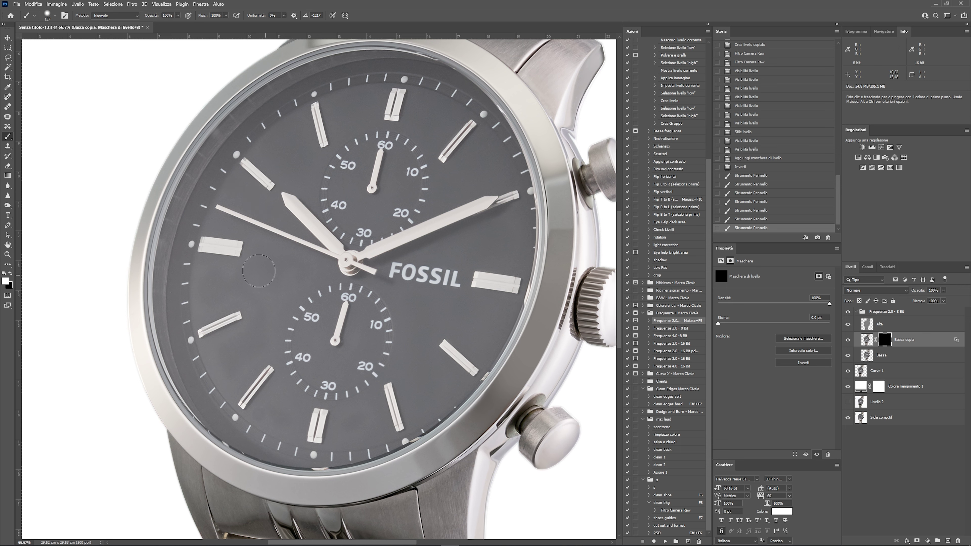
click(848, 339)
click(848, 340)
key(ctrl+minus)
key(2)
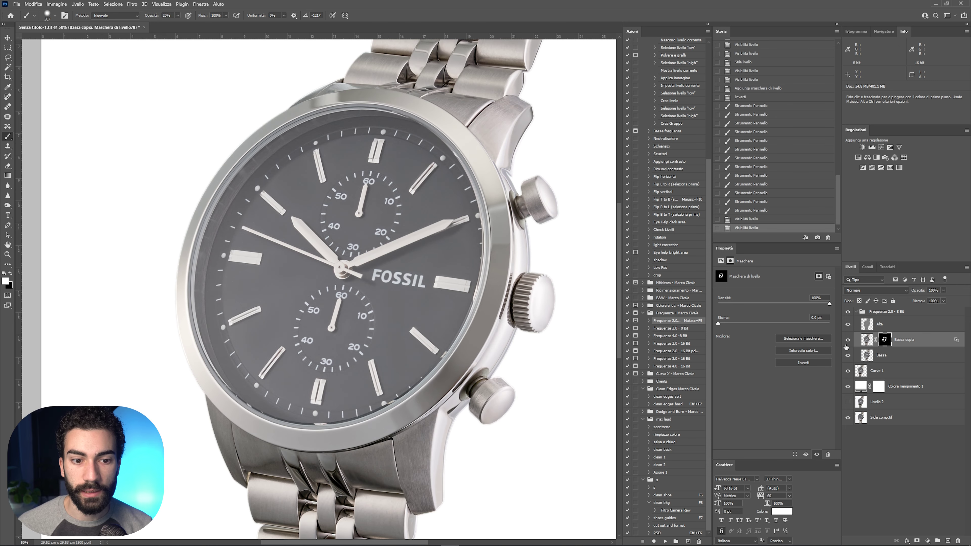
click(887, 311)
Merge the Frequenze group and Curve 1 into Frequenze 2.0 - 8 Bit and compare against Side comp.tif.
shift+click(895, 371)
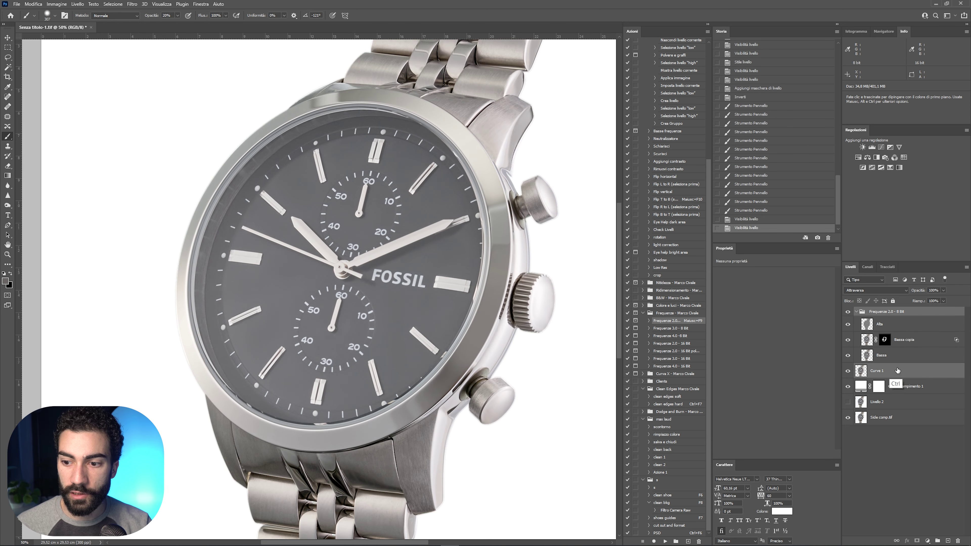
key(ctrl+e)
click(848, 314)
alt+click(849, 361)
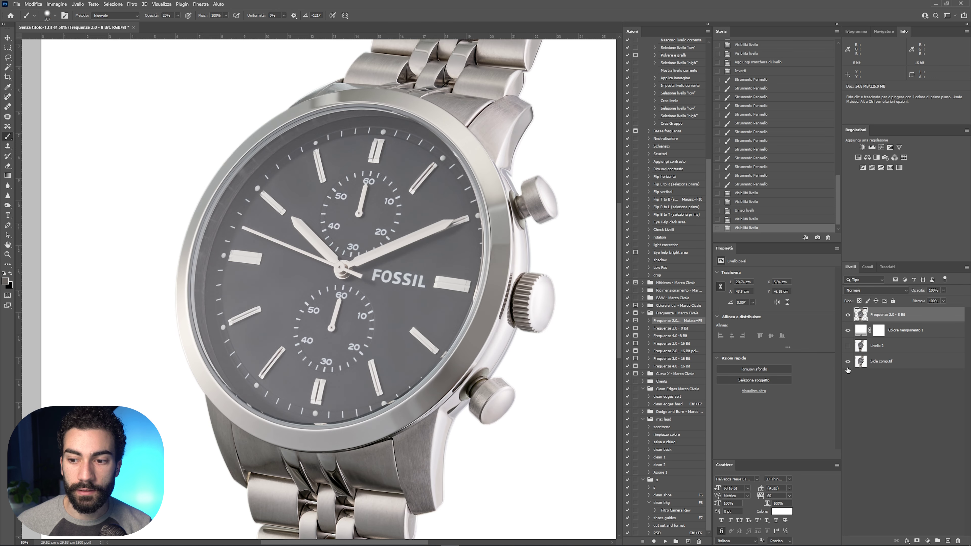
alt+click(848, 362)
click(848, 315)
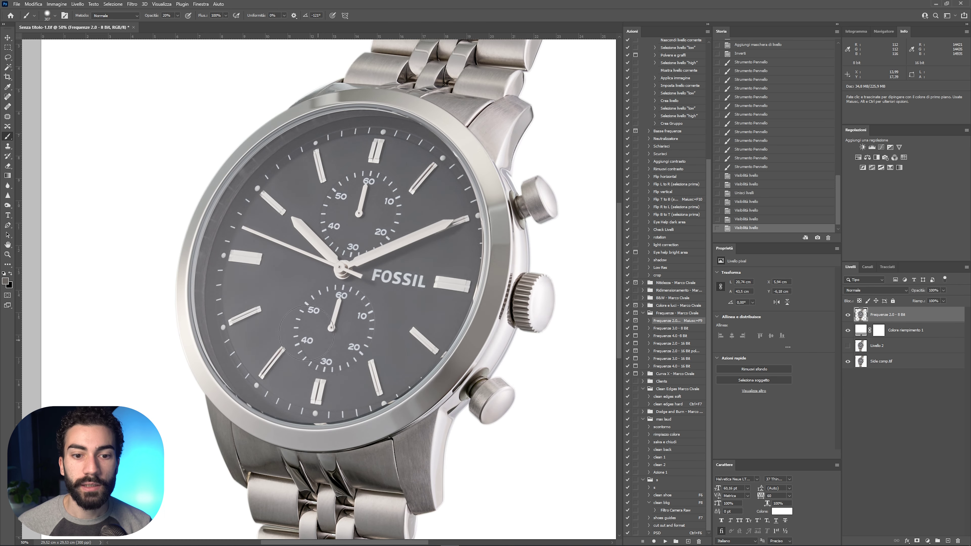
alt+click(848, 361)
scroll(456, 329, up, 1)
scroll(456, 330, down, 1)
scroll(456, 329, down, 1)
scroll(455, 329, down, 1)
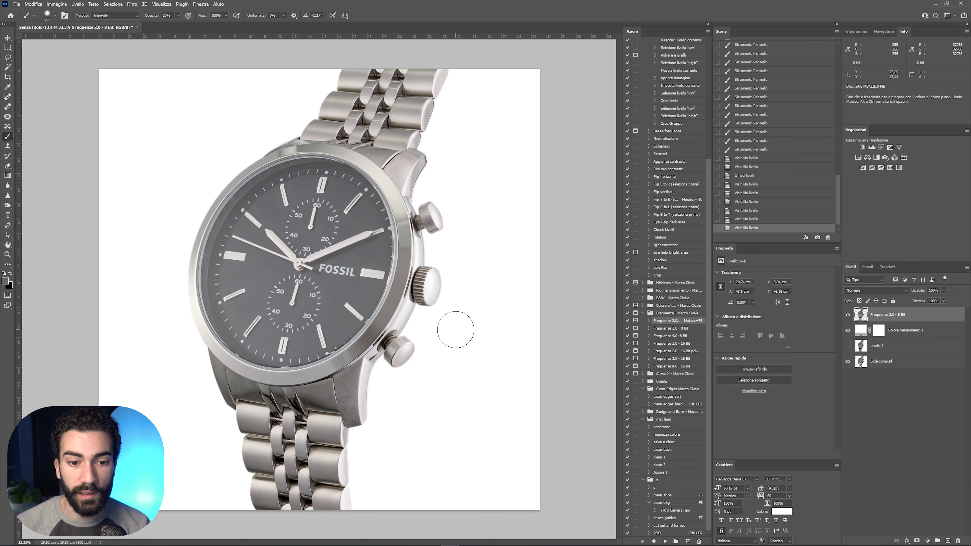
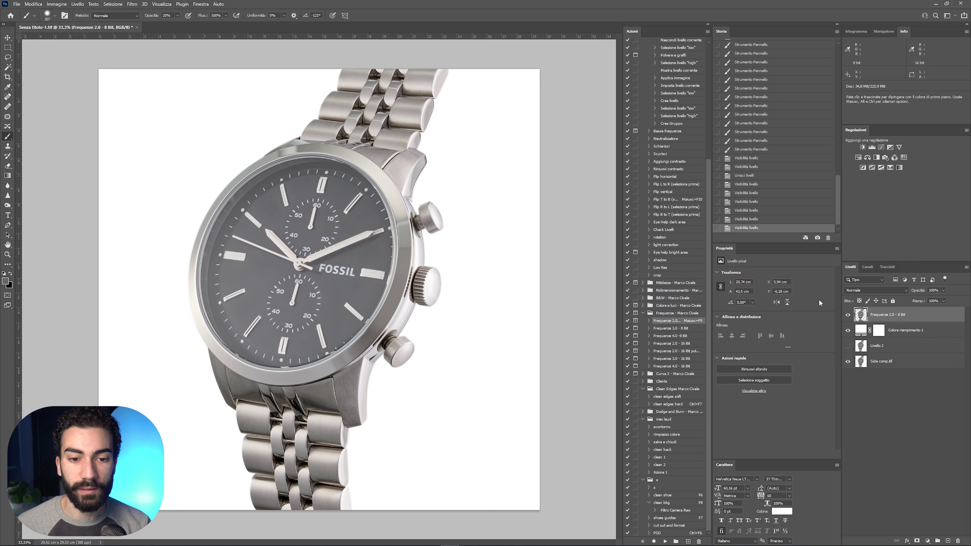
Cancel the Liquify filter without changes and add a Hue/Saturation adjustment layer.
key(shift+ctrl+x)
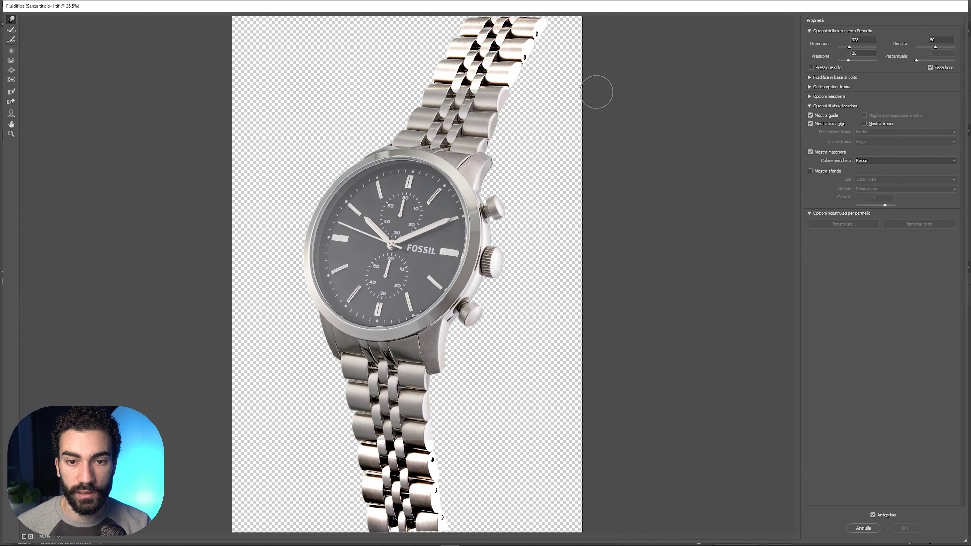
click(865, 529)
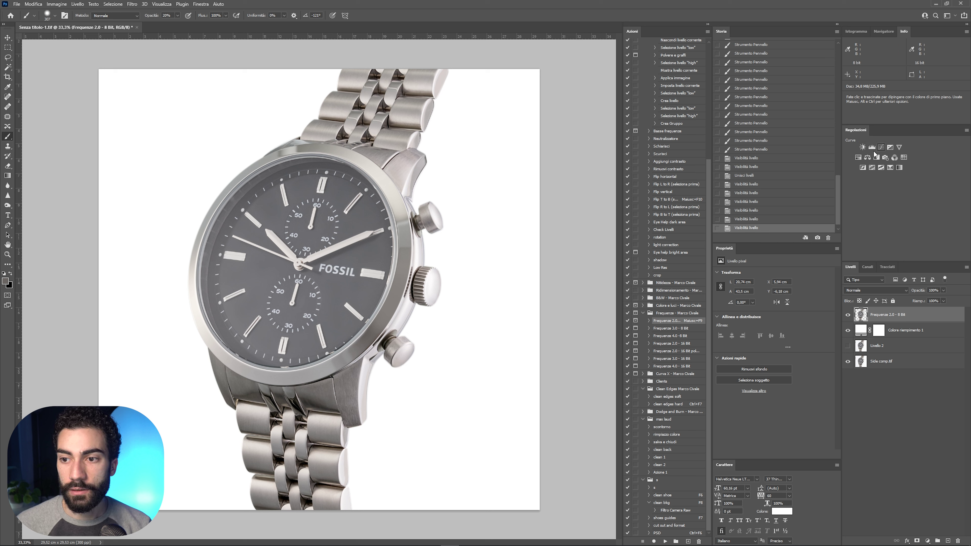
click(859, 158)
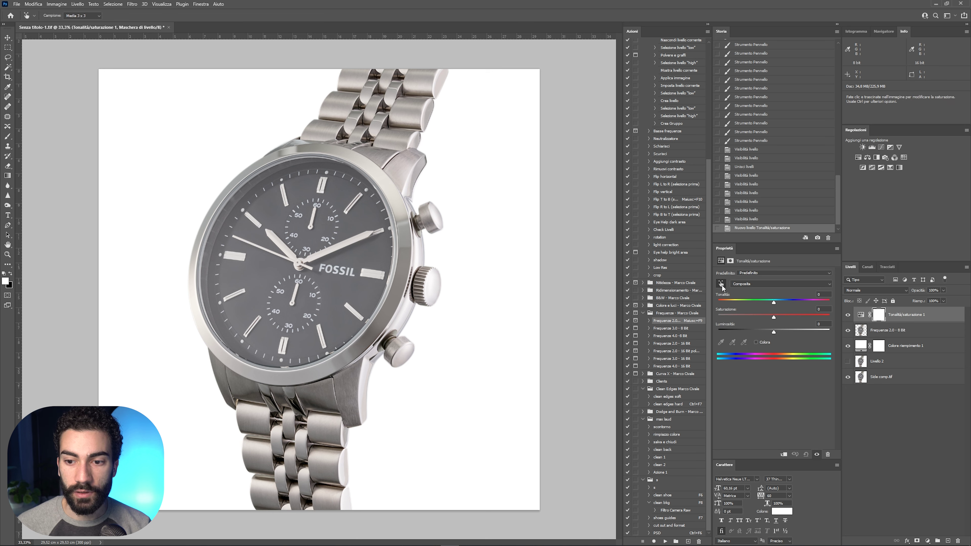
Drop Reds and Yellows saturation to -100 and set the Hue/Saturation layer opacity to 44%.
drag(369, 134, 291, 147)
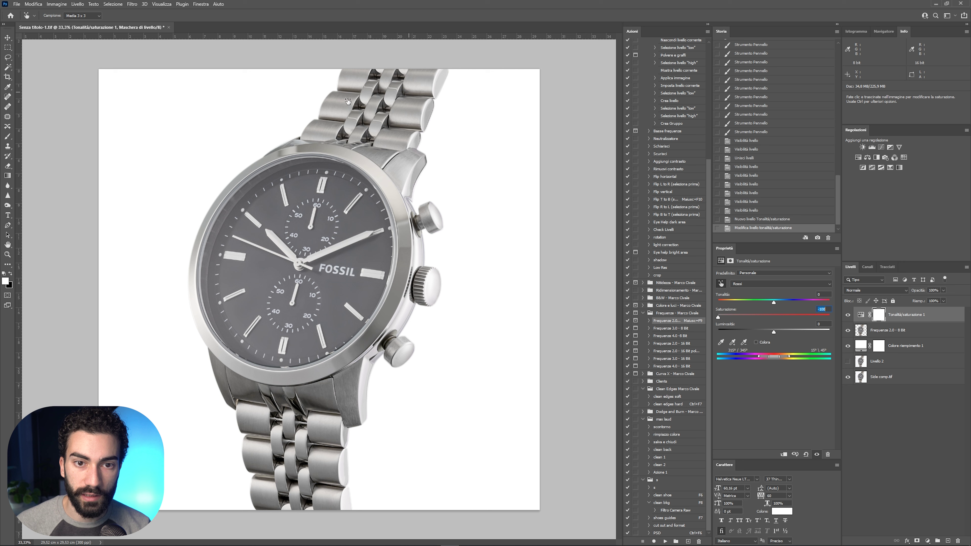
drag(398, 73, 299, 100)
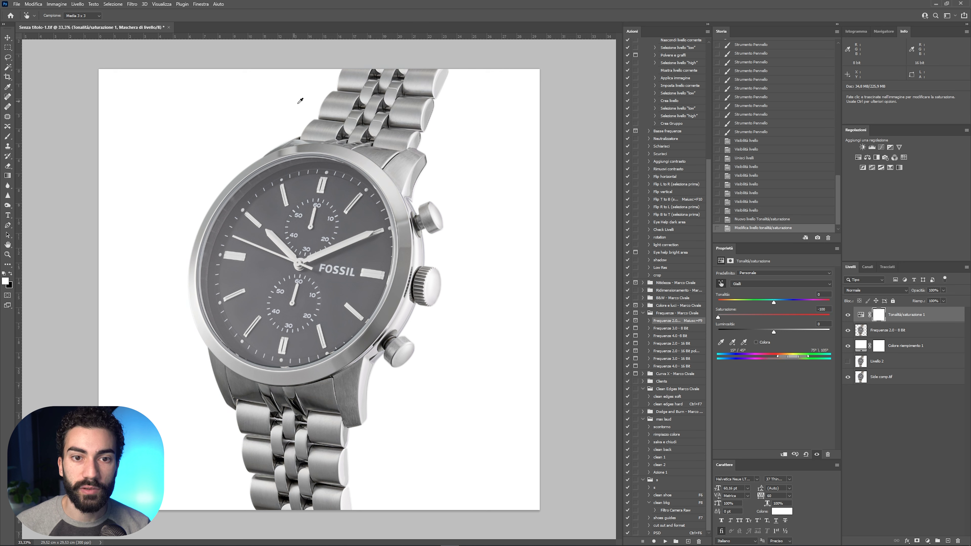
click(849, 316)
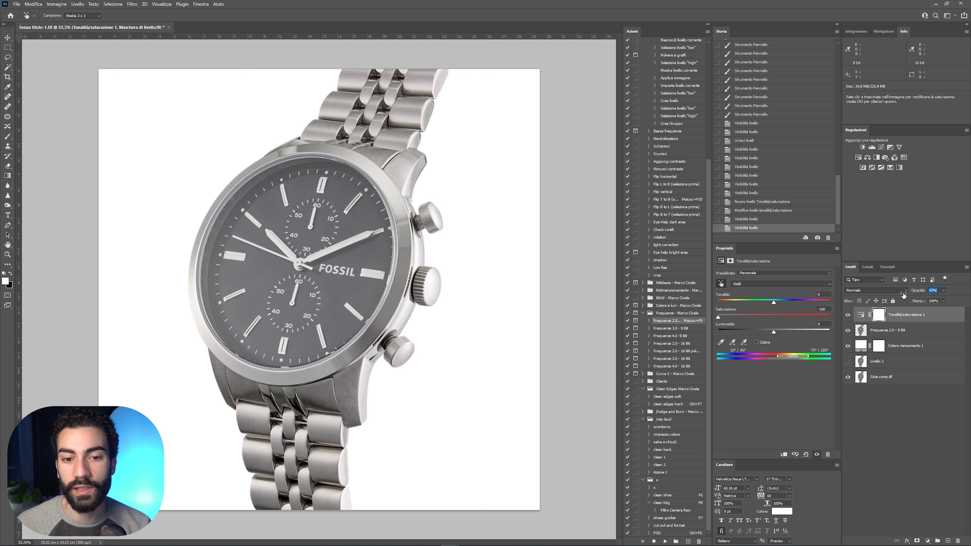
drag(904, 296, 905, 296)
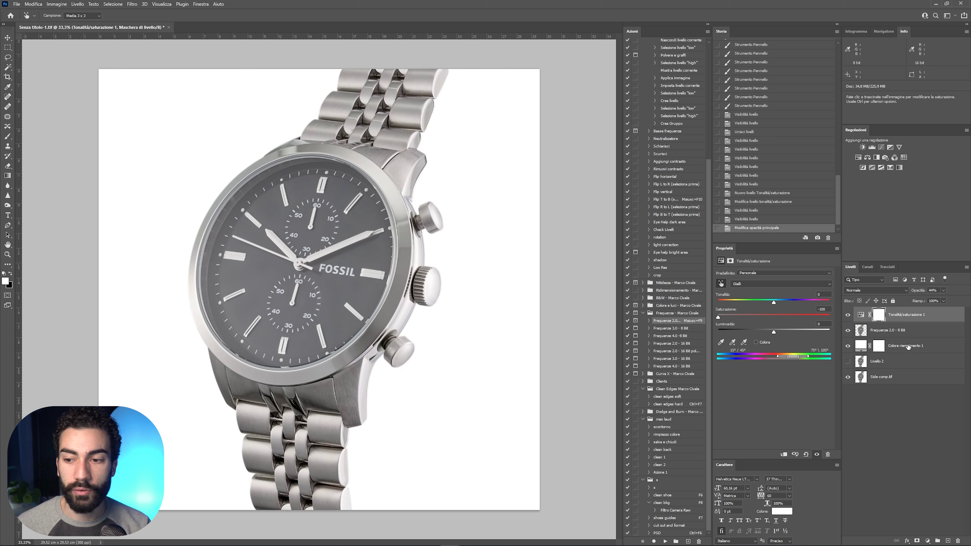
click(928, 544)
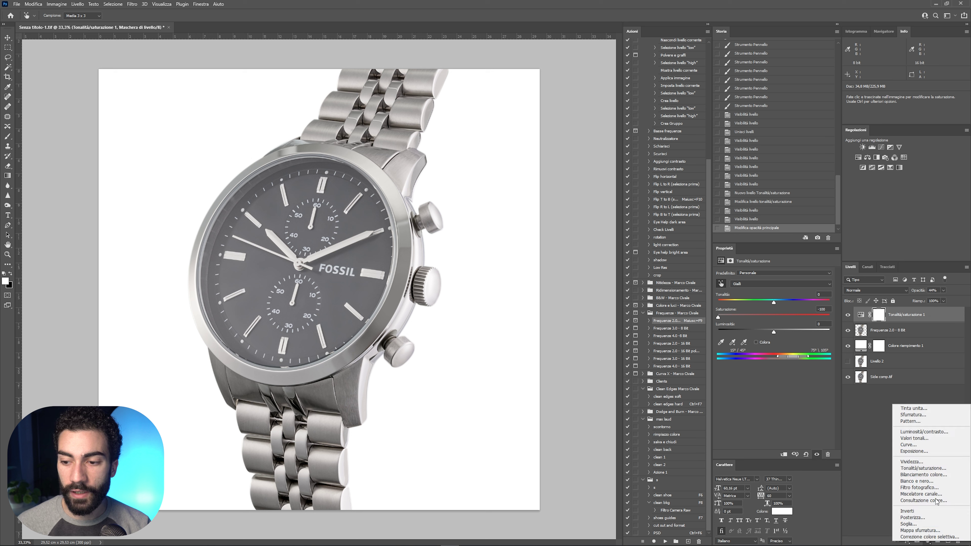
Add a Curves adjustment layer set to Luminosity blending.
click(882, 148)
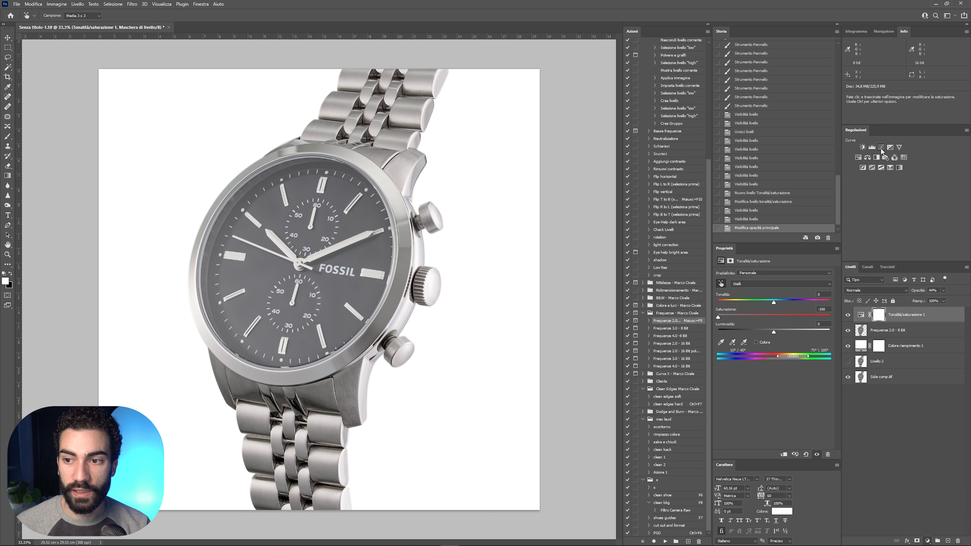
click(876, 291)
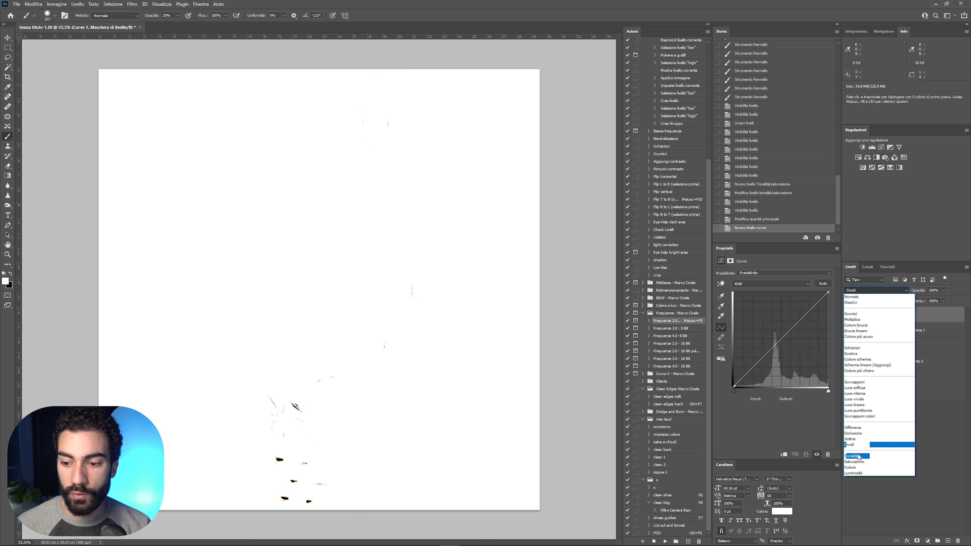
click(856, 472)
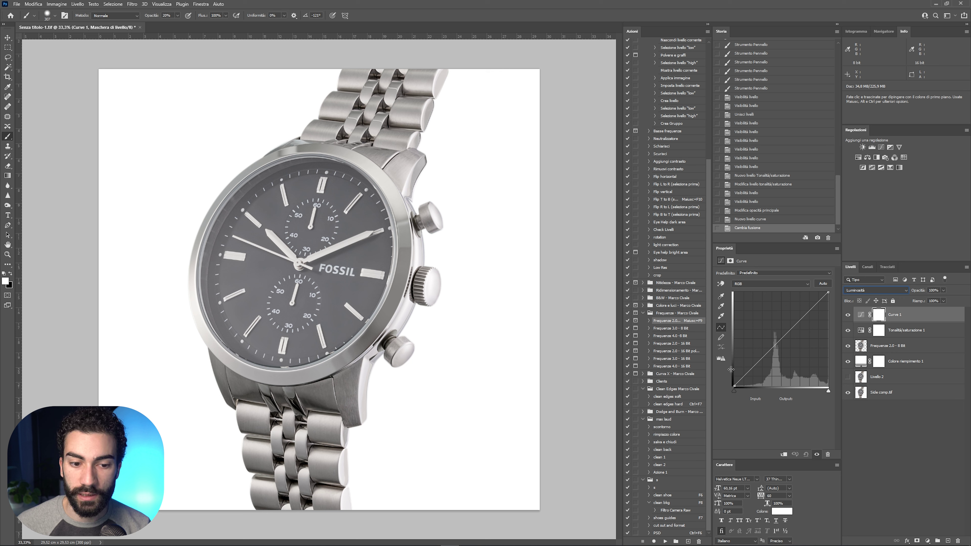
Raise the curve's black point and lower point to brighten the shadows, comparing before and after.
drag(734, 383, 753, 353)
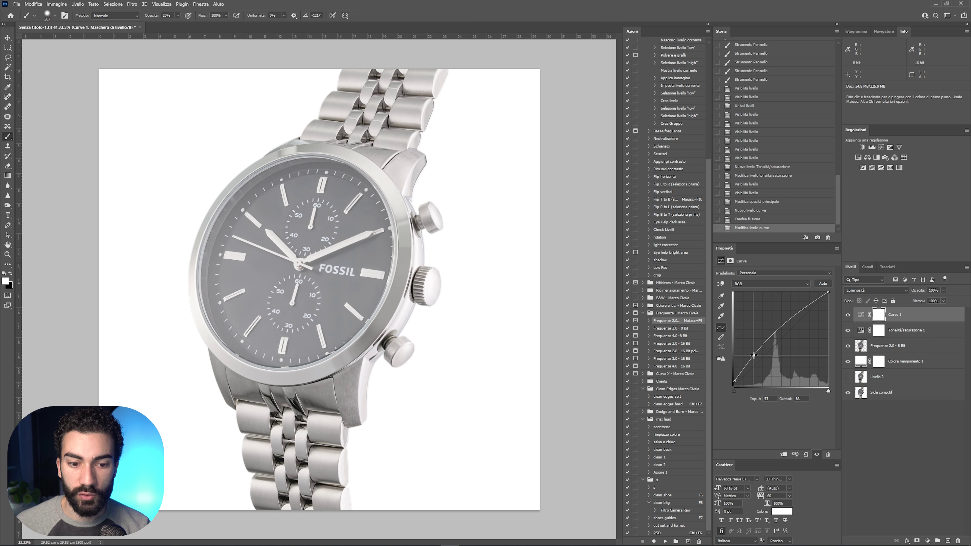
drag(797, 311, 801, 316)
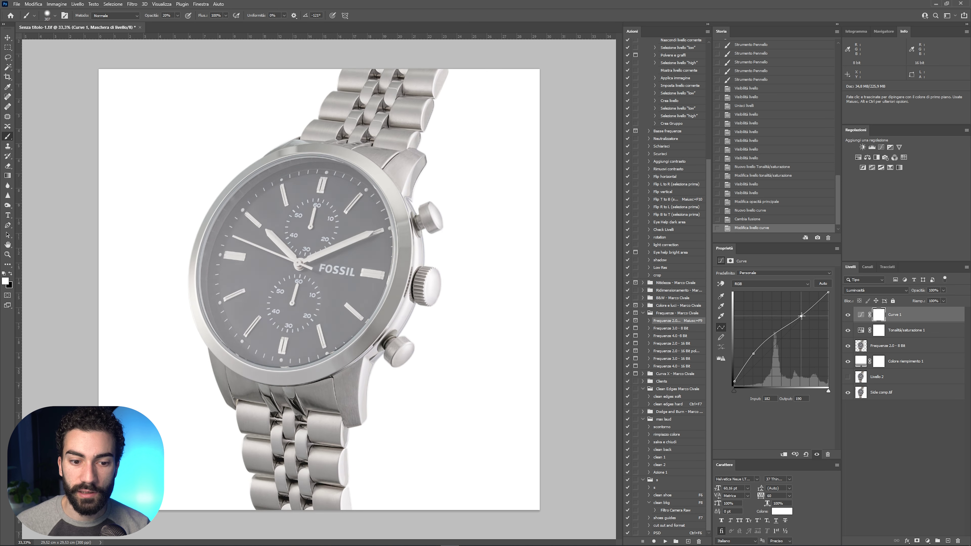
drag(755, 352, 755, 348)
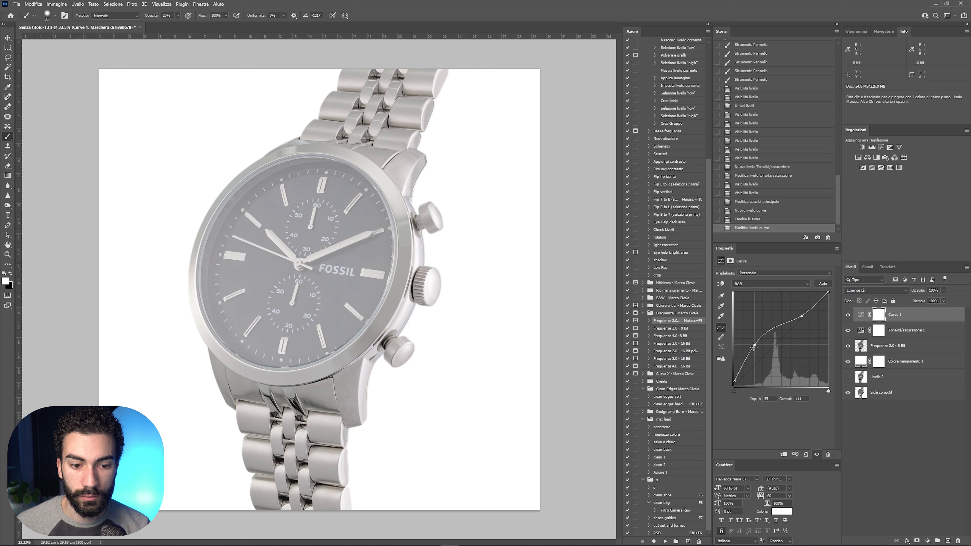
click(848, 315)
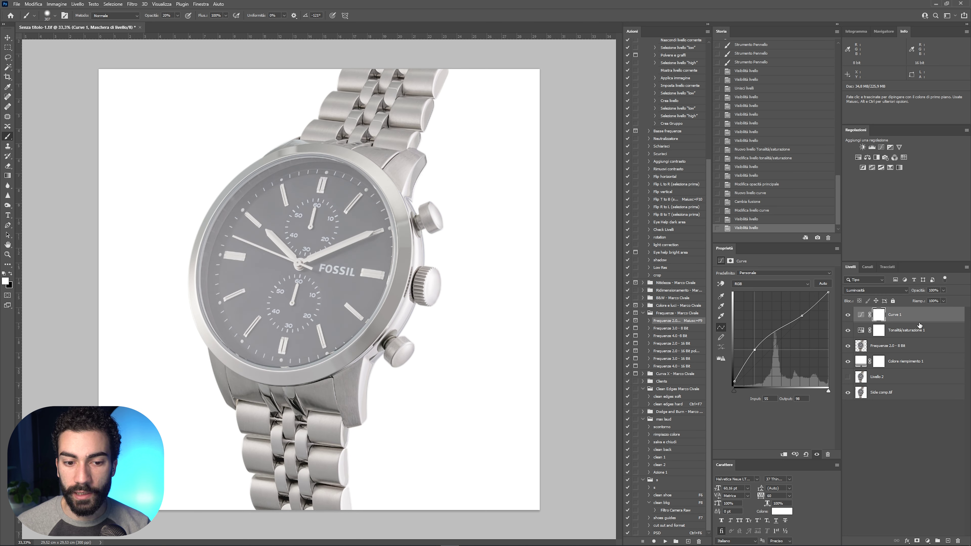
click(932, 317)
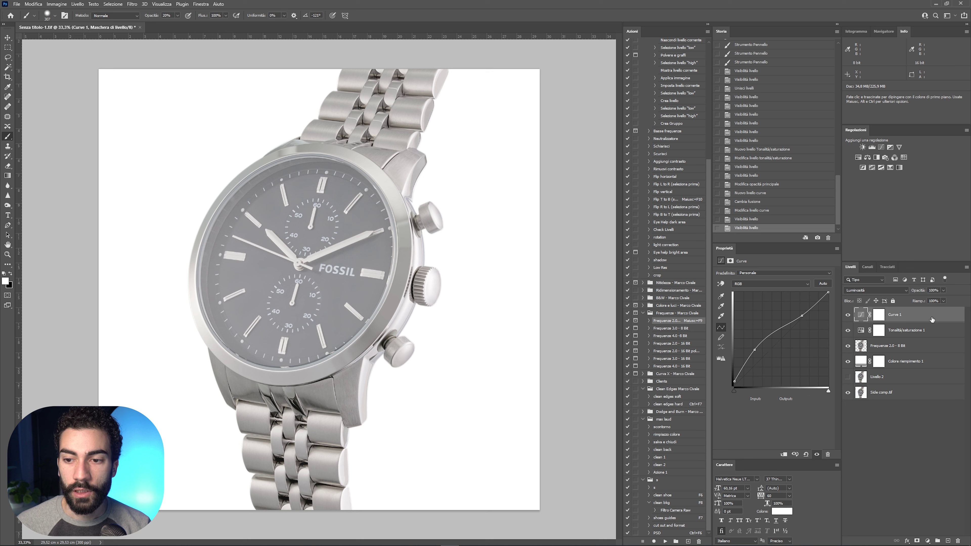
double_click(933, 315)
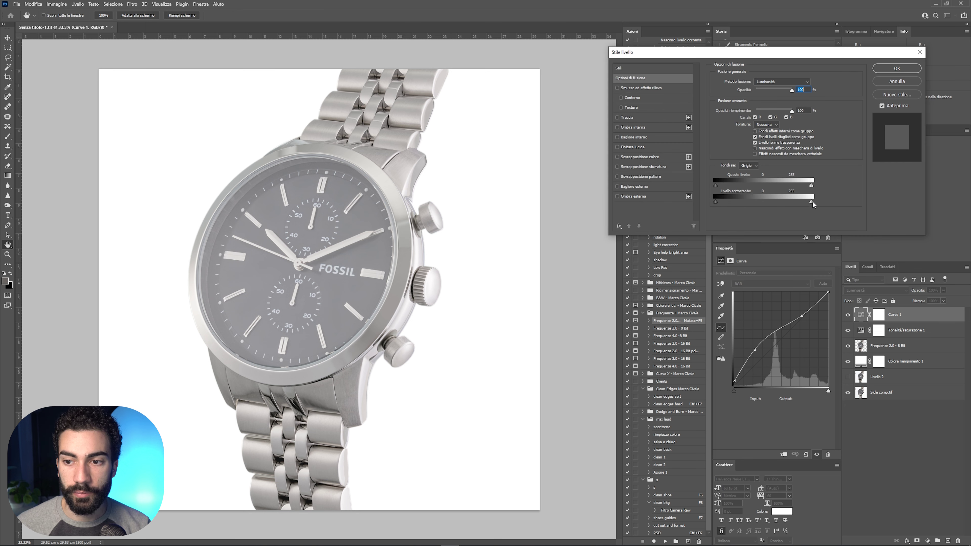
Pull Curve 1's Underlying Layer white slider left and split it for a soft Blend If transition.
drag(792, 205, 768, 211)
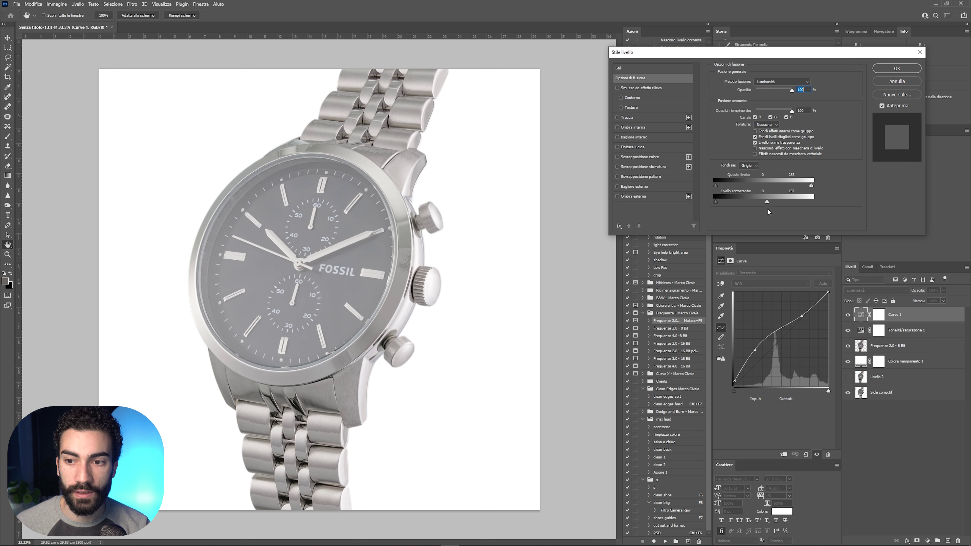
mouse_move(766, 202)
alt+mouse_down()
mouse_move(738, 205)
mouse_move(787, 200)
mouse_move(763, 202)
alt+mouse_up()
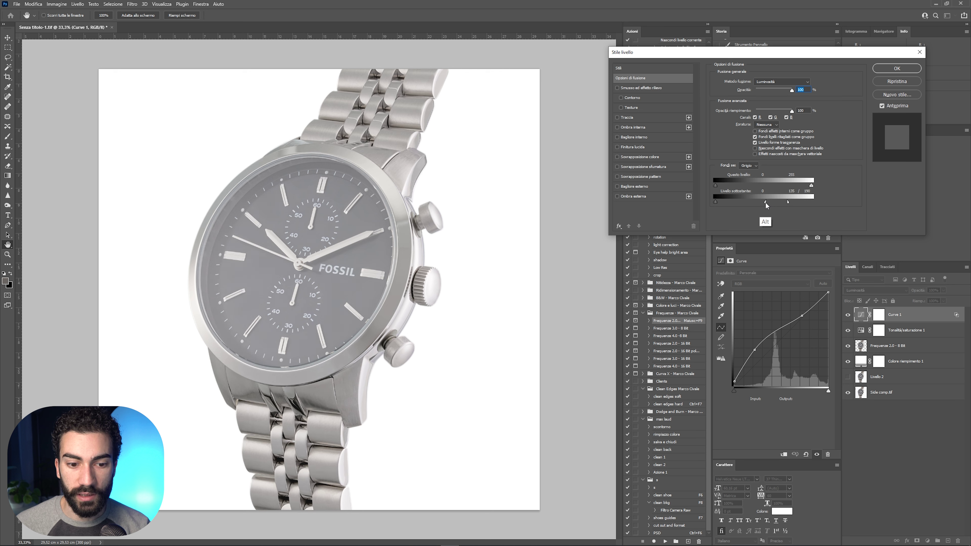
drag(788, 201, 760, 203)
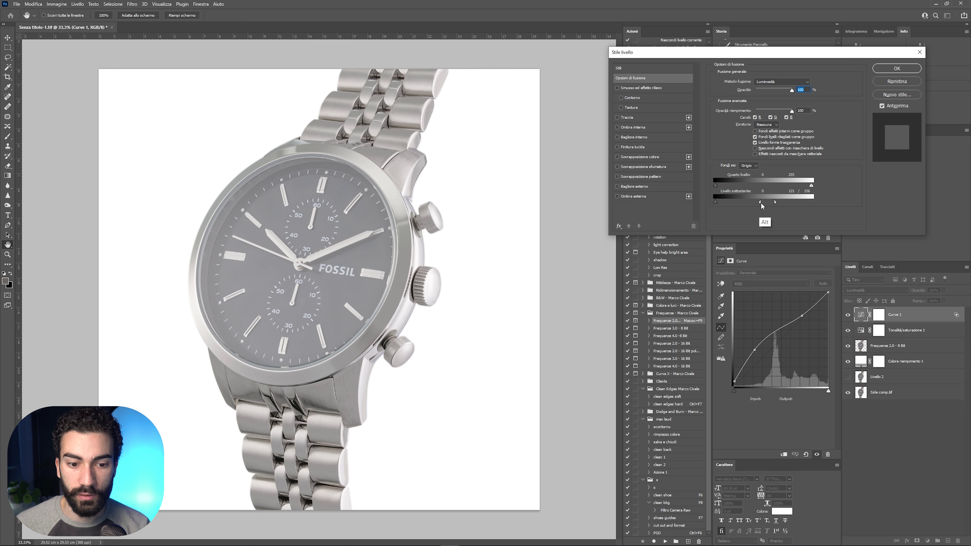
click(897, 68)
click(848, 314)
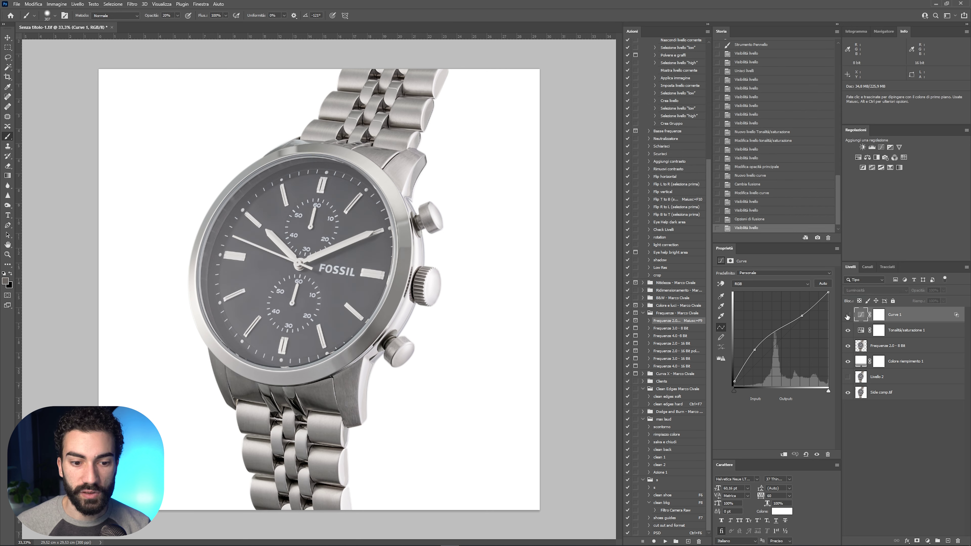
Invert Curve 1's mask to black and paint brightening back near the crown at 50% brush opacity.
click(879, 315)
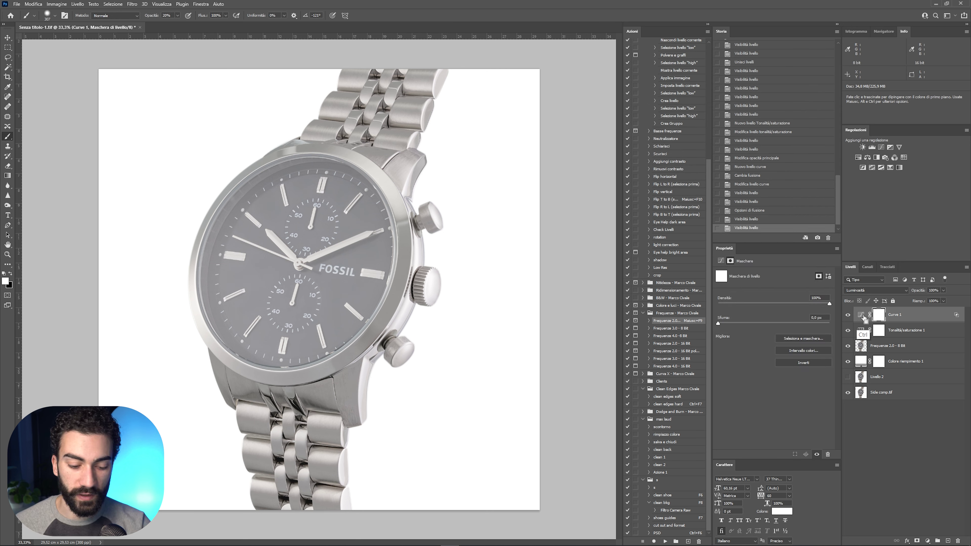
key(ctrl+i)
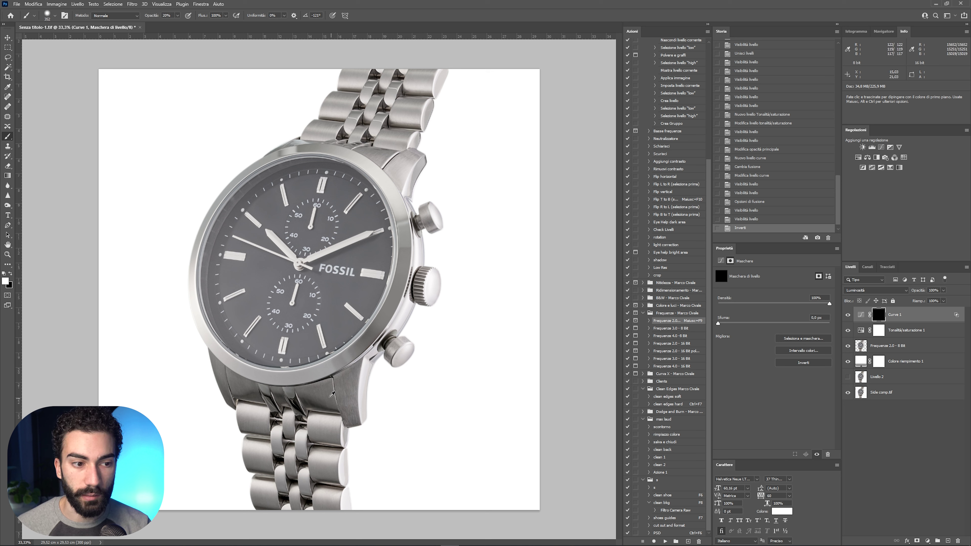
key(bracketright)
key(5)
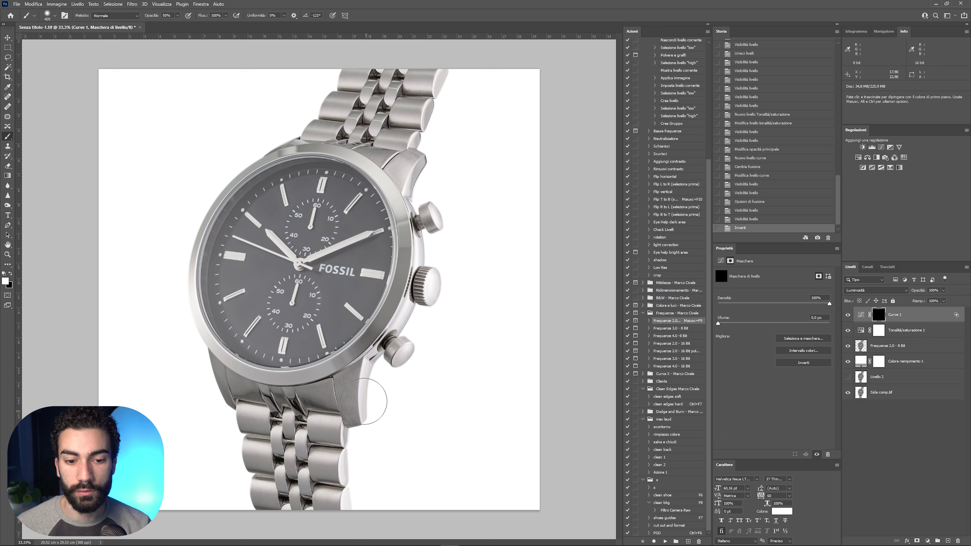
drag(281, 448, 268, 509)
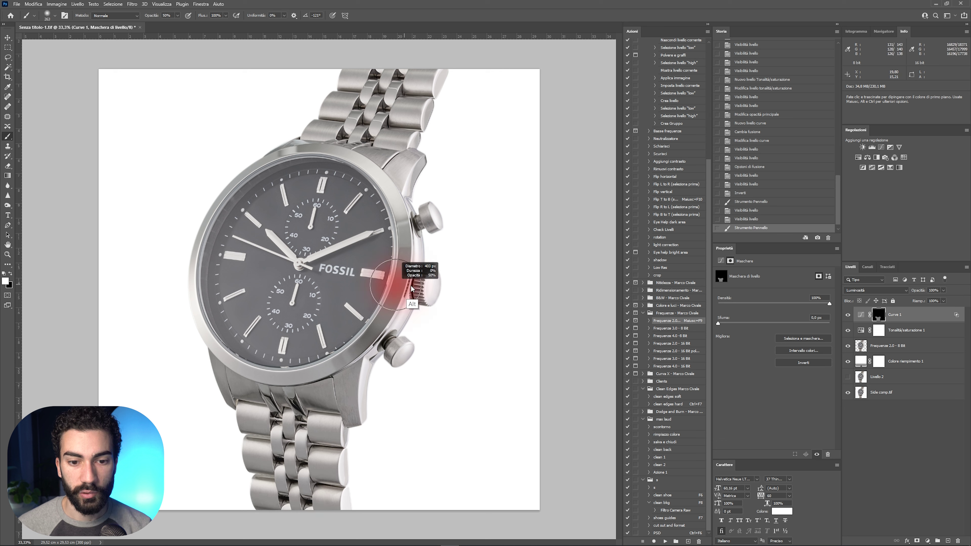
key(ctrl+z)
drag(357, 379, 376, 405)
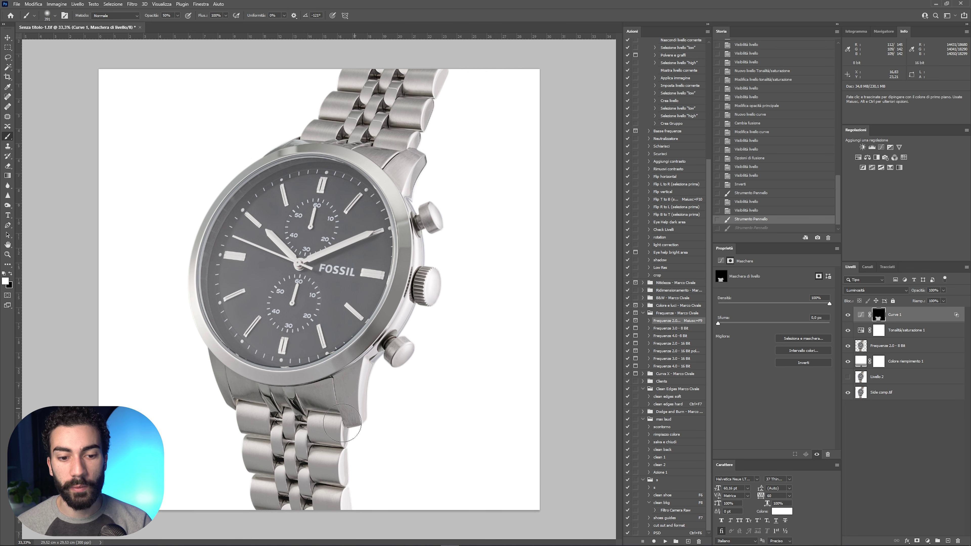
key(ctrl+shift+z)
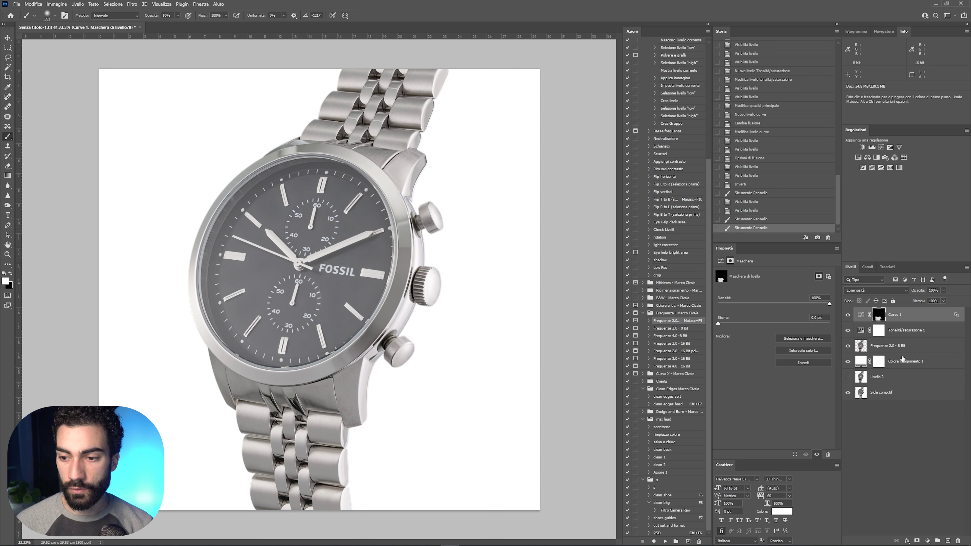
Add Curve 2 lifting the midtones, with Blend If sparing the brightest underlying tones.
click(881, 147)
mouse_move(780, 343)
mouse_down()
mouse_move(778, 329)
mouse_move(754, 362)
mouse_up()
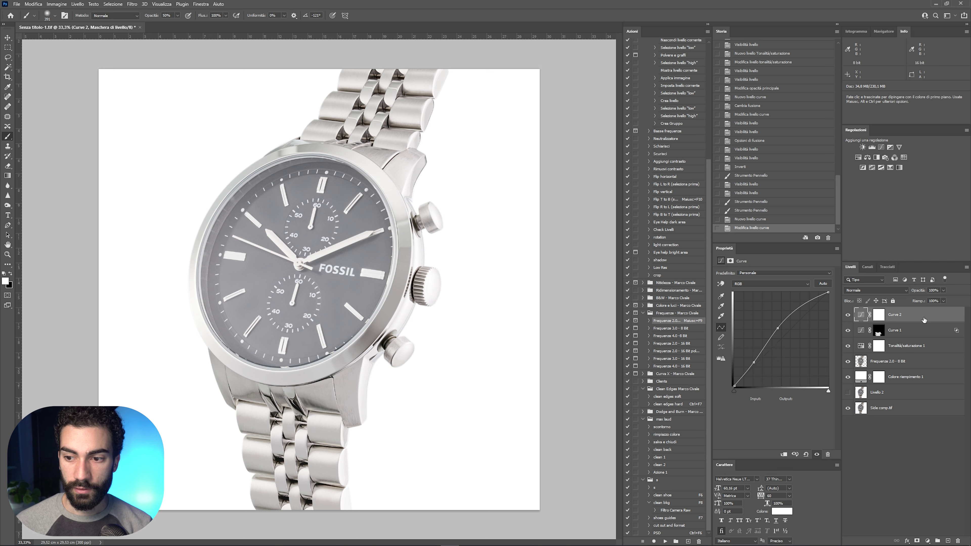
double_click(930, 315)
drag(812, 202, 781, 204)
key(Return)
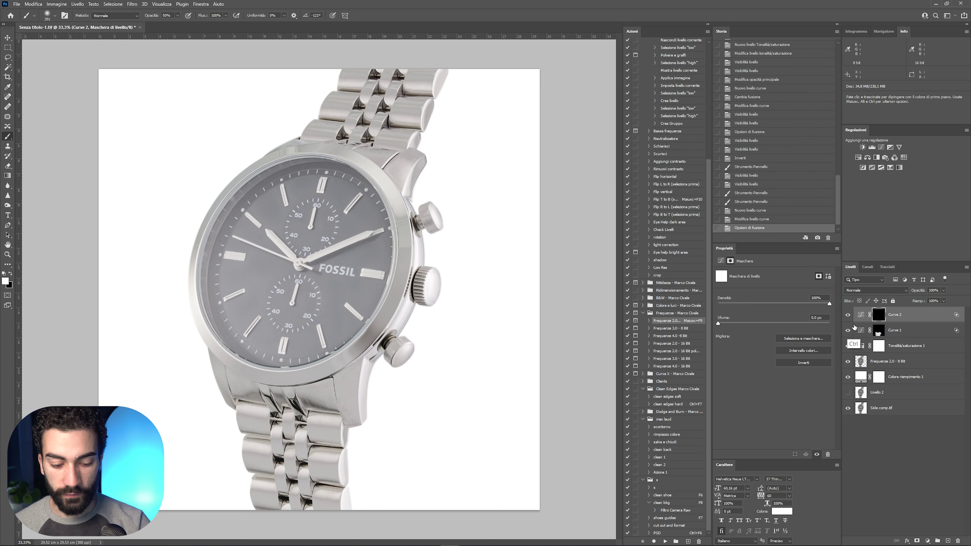
Invert Curve 2's mask and paint white at 30% over the lower bracelet links and lugs.
key(ctrl+i)
key(b)
key(3)
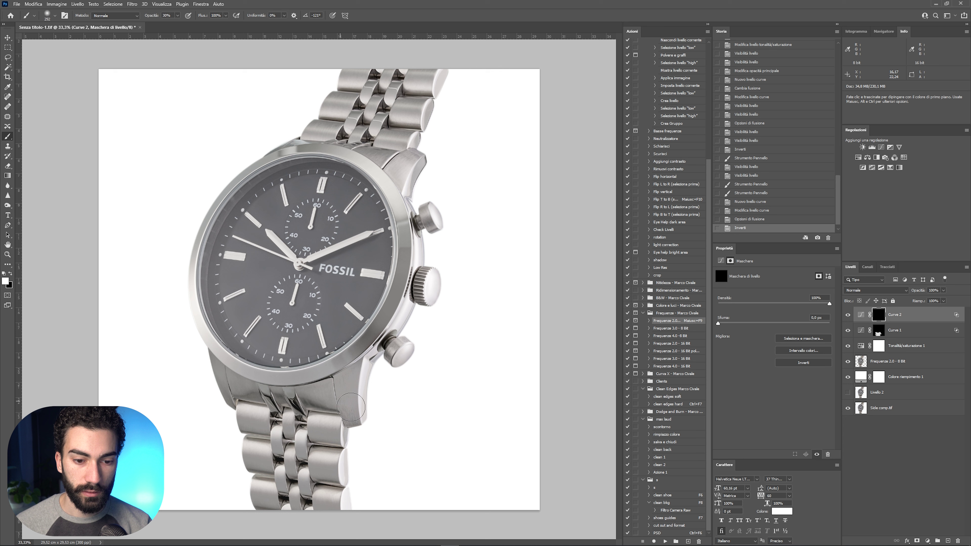
mouse_move(245, 421)
mouse_down()
mouse_move(342, 433)
mouse_move(329, 436)
mouse_move(325, 478)
mouse_up()
mouse_move(252, 459)
mouse_down()
mouse_move(269, 500)
mouse_move(255, 496)
mouse_up()
drag(334, 509, 324, 504)
drag(244, 374, 241, 389)
drag(337, 387, 308, 394)
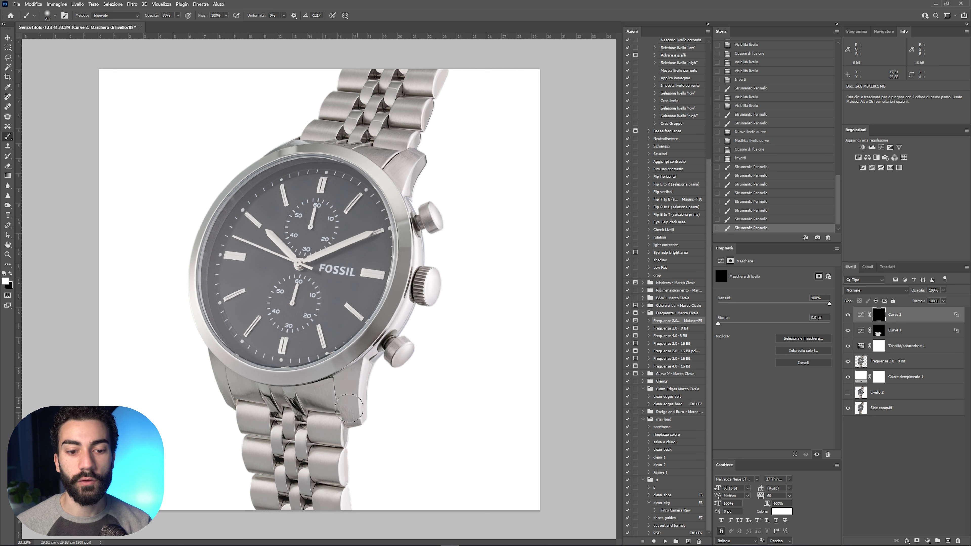
Paint brightening near the crown with a smaller brush, checking it via undo/redo and visibility toggles.
key(bracketleft)
mouse_move(401, 289)
mouse_down()
mouse_move(367, 345)
mouse_move(417, 238)
mouse_move(403, 238)
mouse_move(324, 412)
mouse_up()
key(bracketleft)
key(ctrl+z)
key(ctrl+z)
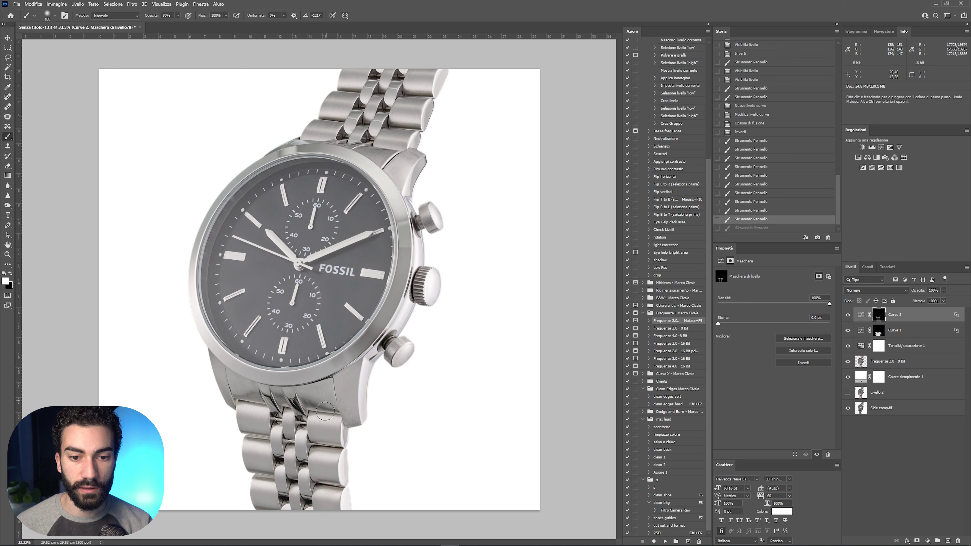
key(ctrl+shift+z)
key(ctrl+z)
key(ctrl+shift+z)
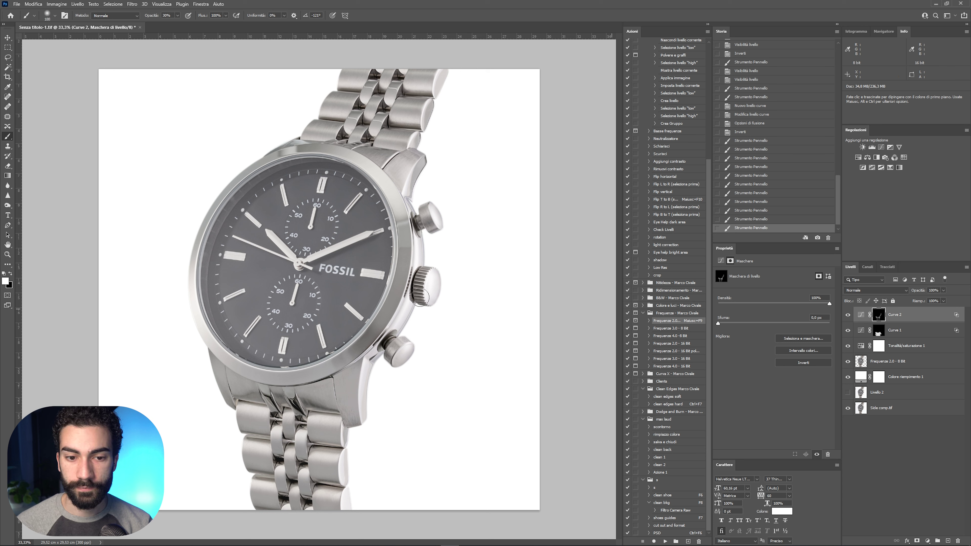
key(ctrl+z)
key(ctrl+shift+z)
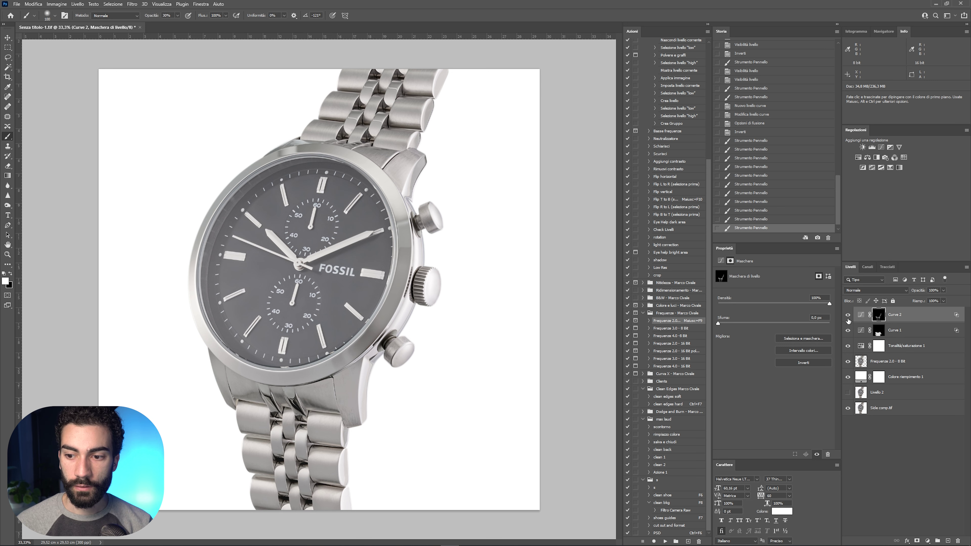
click(849, 346)
click(848, 315)
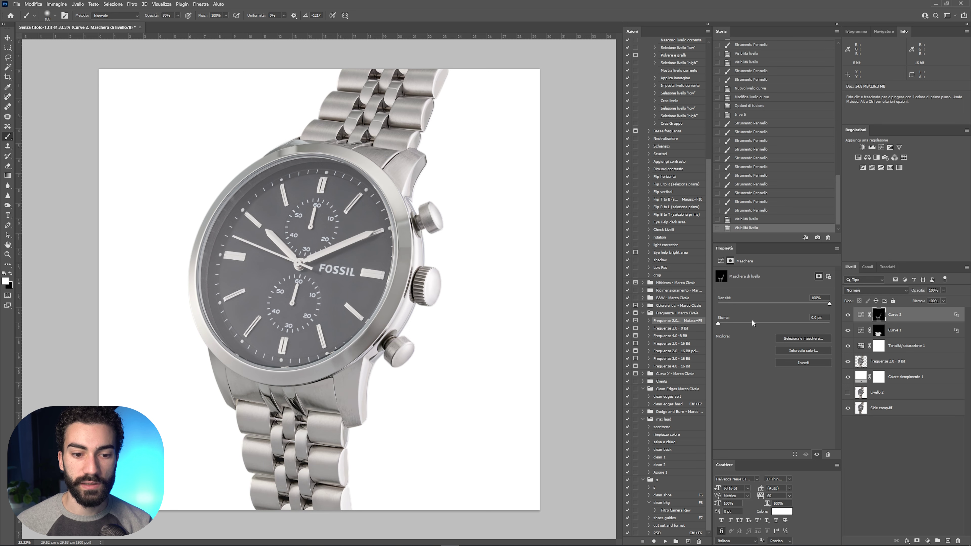
key(ctrl+minus)
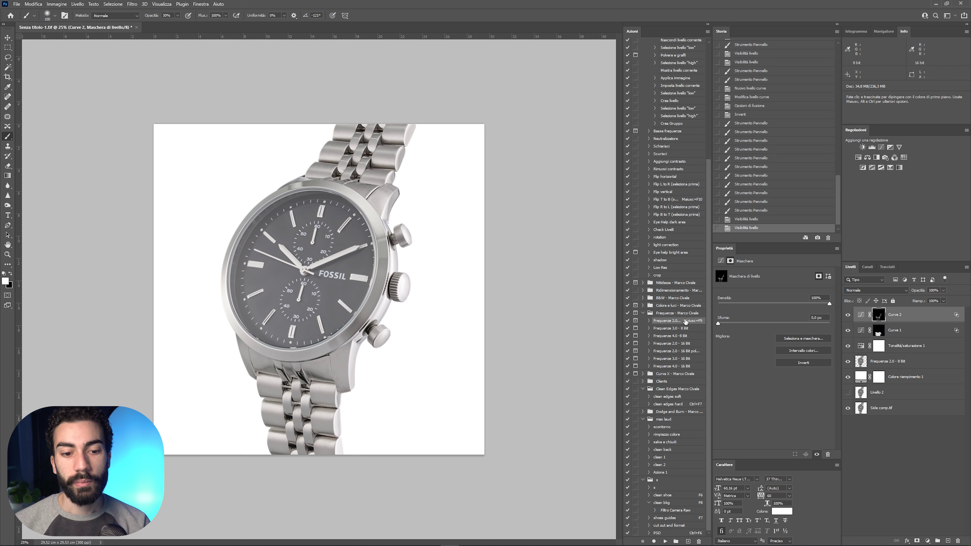
key(ctrl+plus)
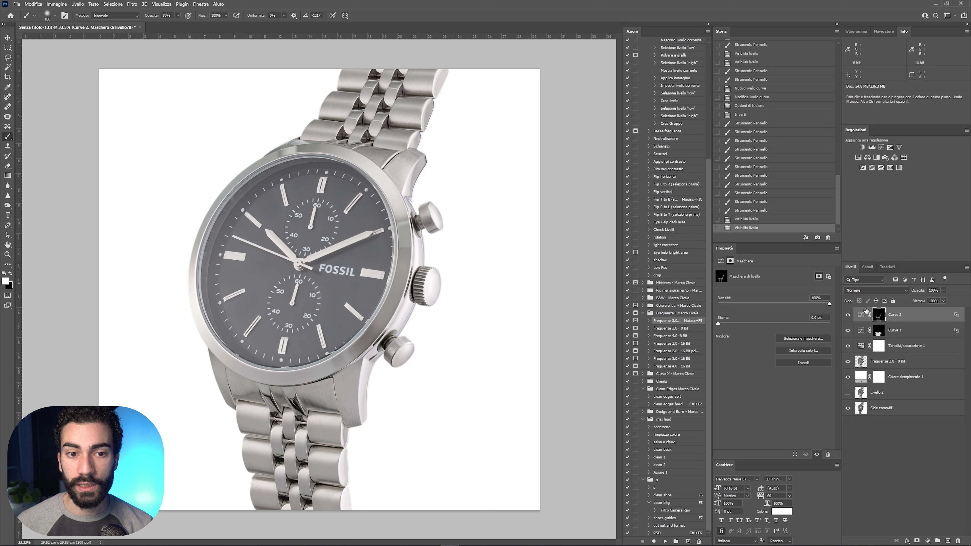
Add Curve 3 in Luminosity mode with an S-curve deepening shadows and lifting highlights.
click(882, 148)
click(863, 291)
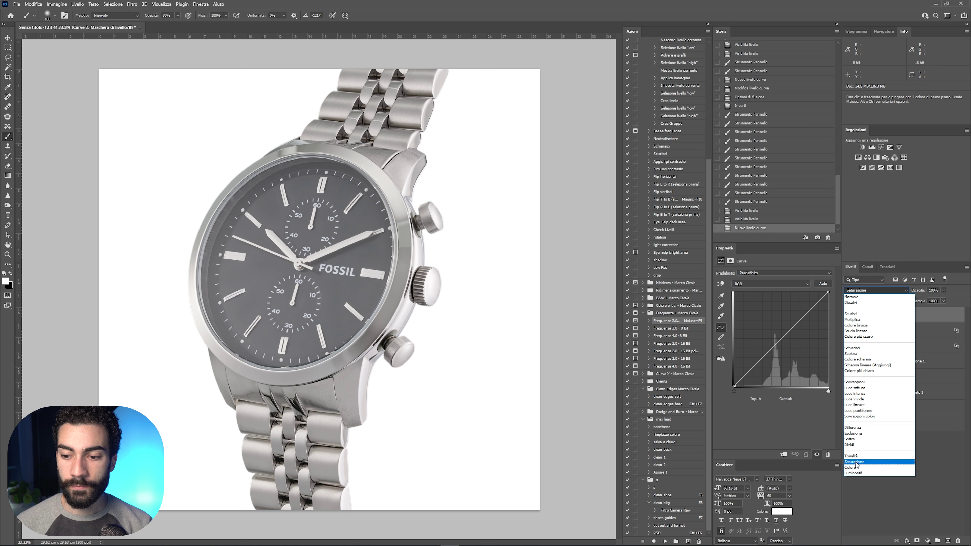
click(855, 473)
drag(752, 368, 780, 345)
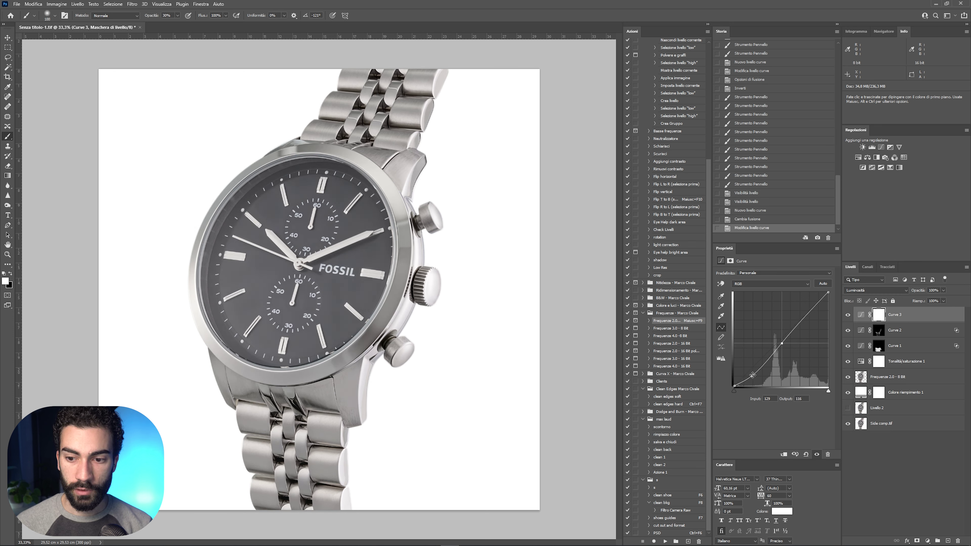
drag(753, 375, 752, 375)
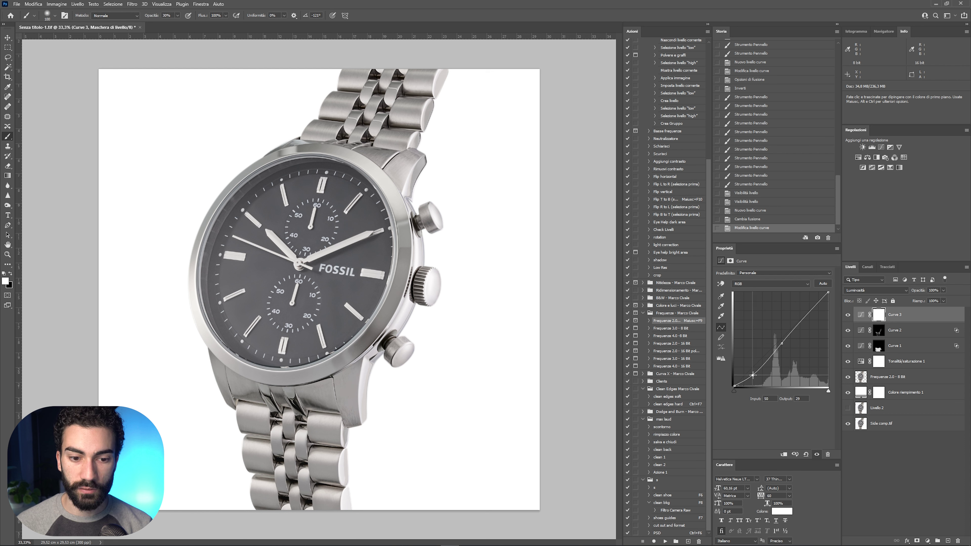
drag(753, 375, 754, 374)
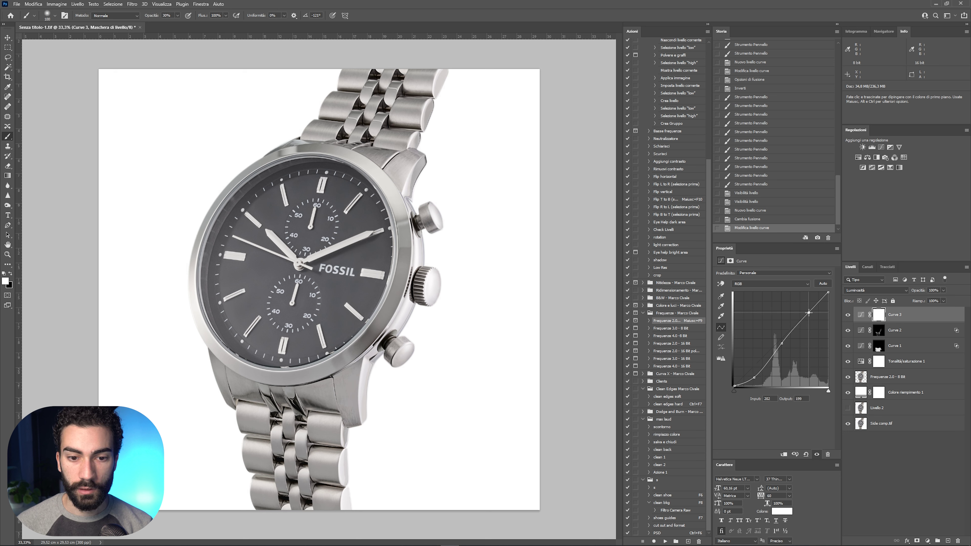
drag(811, 312, 809, 308)
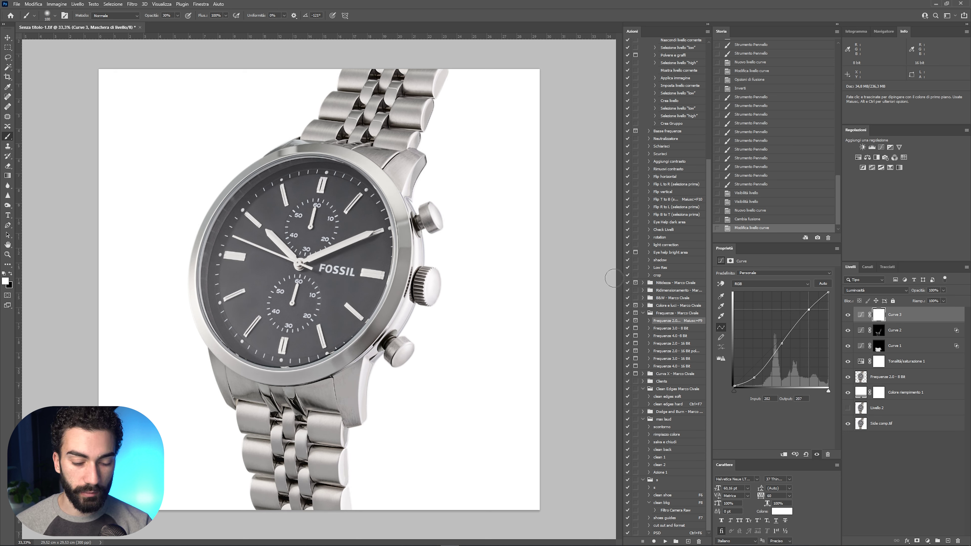
Paint black on Curve 3's mask over the crowns and lower pusher, comparing before and after.
key(x)
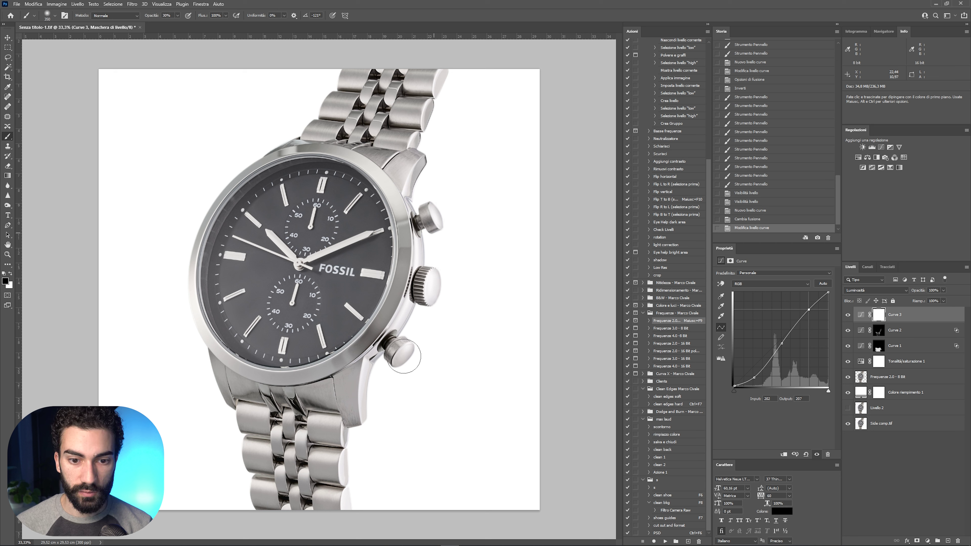
mouse_move(387, 368)
mouse_down()
mouse_move(404, 345)
mouse_move(434, 201)
mouse_up()
drag(415, 334, 436, 271)
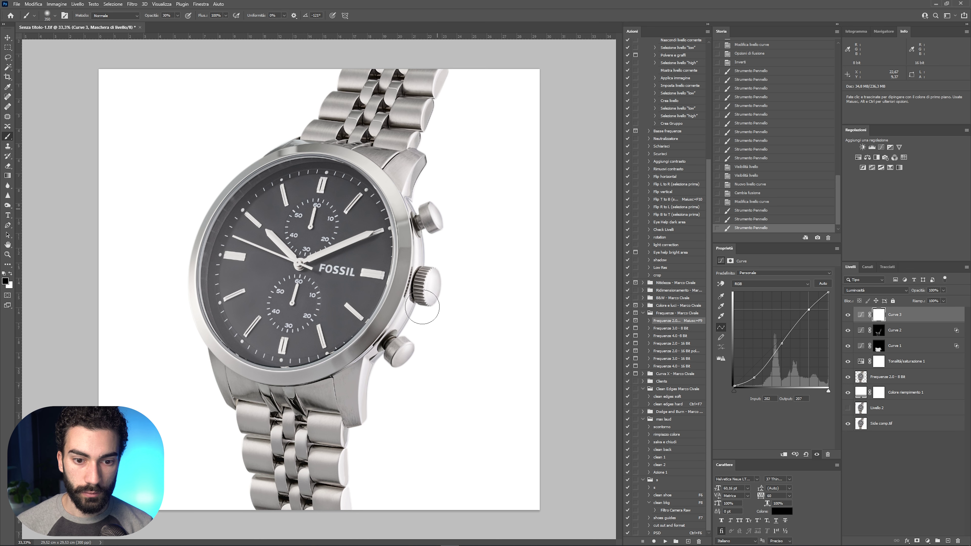
click(848, 315)
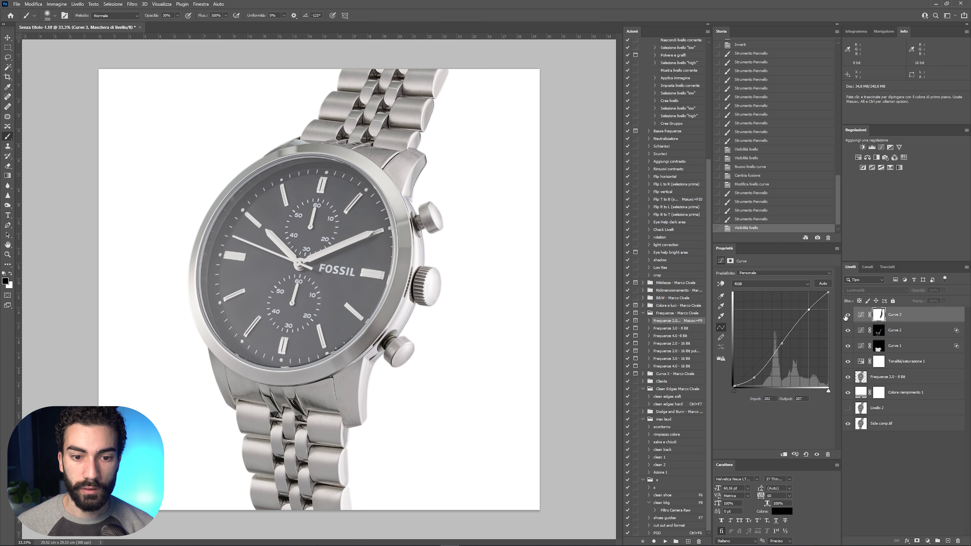
click(848, 315)
key(ctrl+minus)
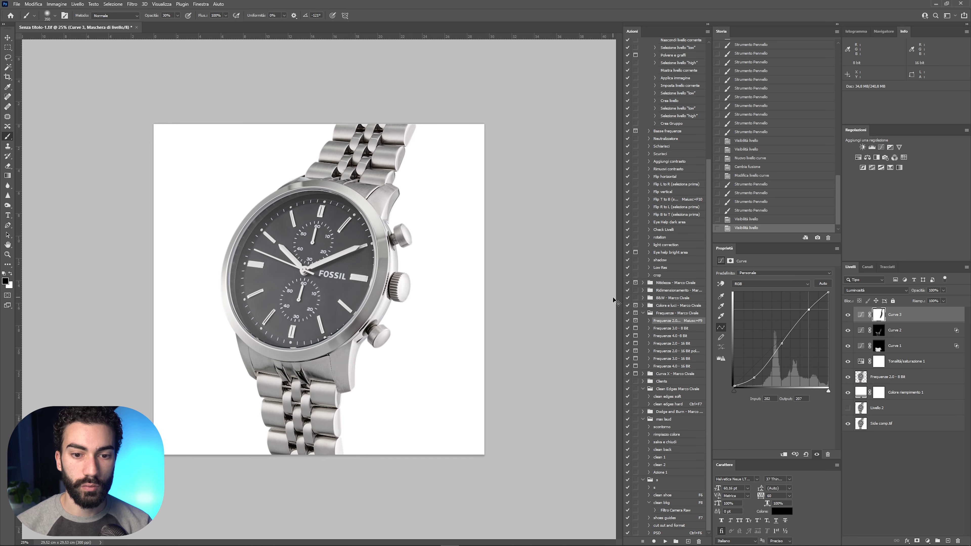
key(ctrl+plus)
click(430, 285)
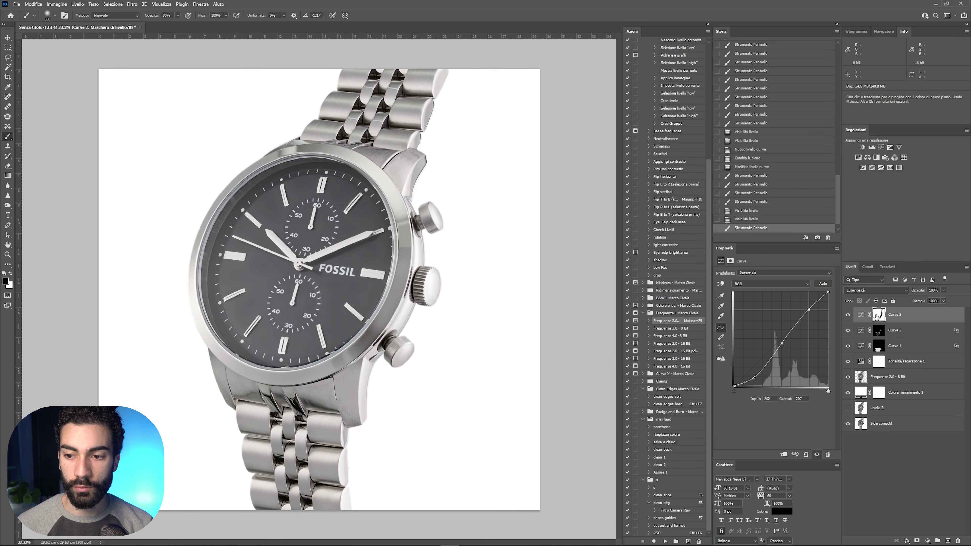
click(848, 315)
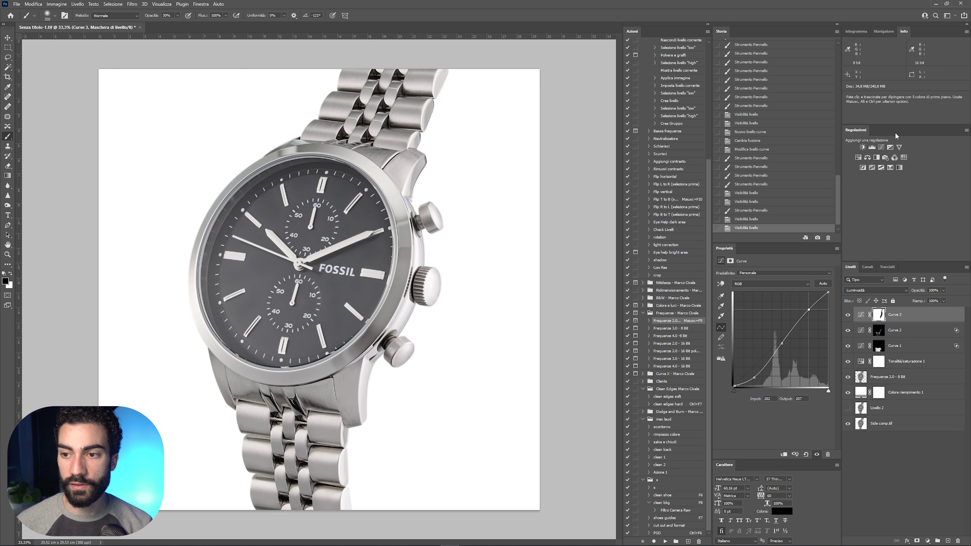
click(882, 147)
Set Curve 4 to Luminosity blending and raise its midtone point.
click(876, 290)
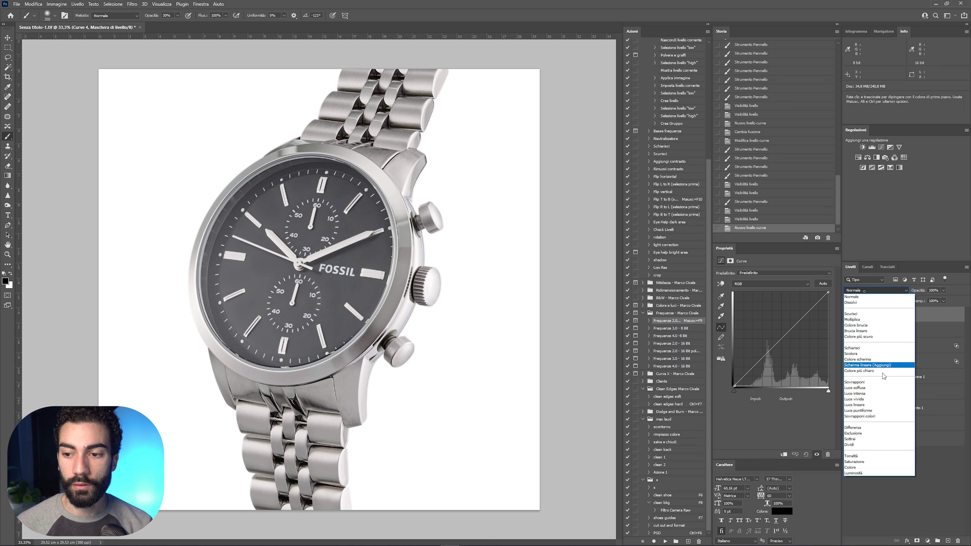
click(863, 469)
drag(783, 338, 788, 318)
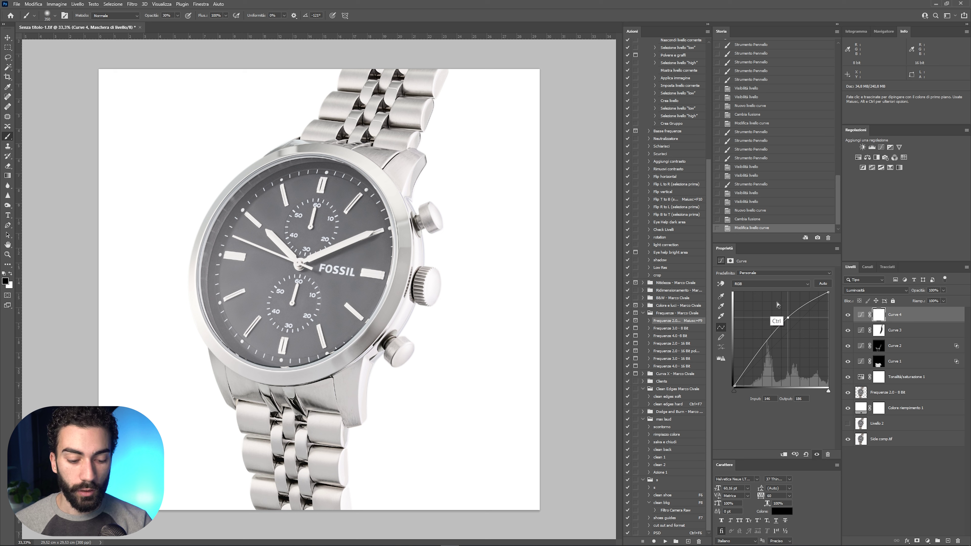
key(ctrl)
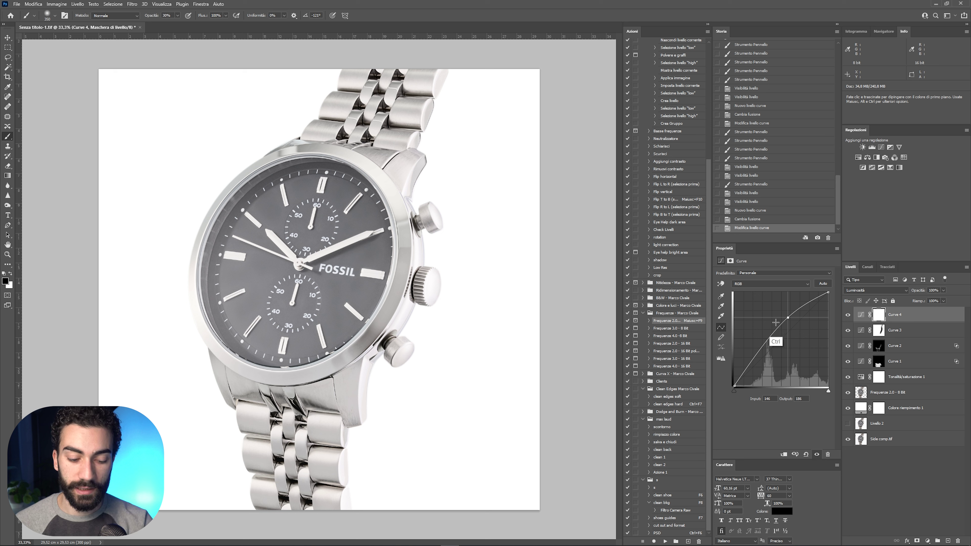
Invert Curve 4's mask and paint white at 20% over the bezel near the crown and left edge.
key(ctrl+i)
key(bracketleft)
key(x)
key(2)
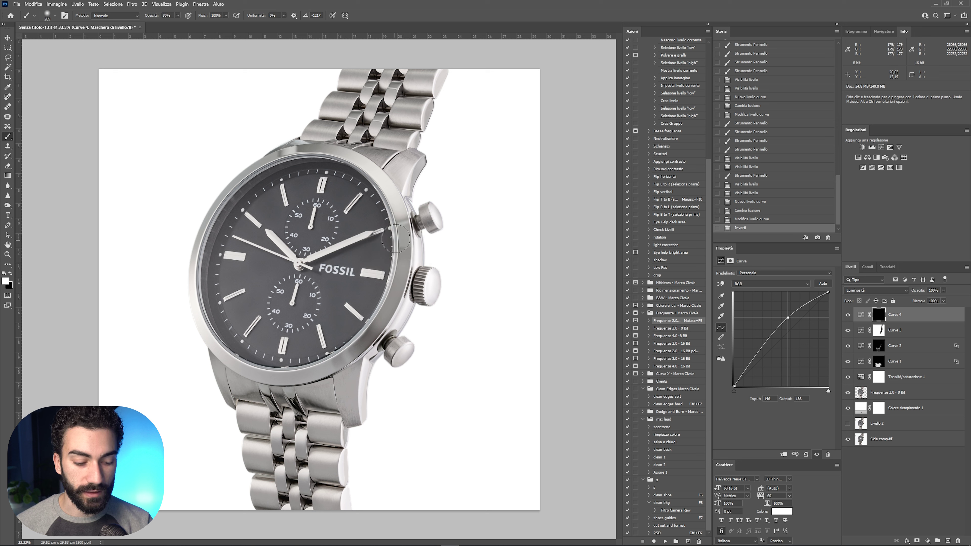
key(bracketleft)
key(bracketleft)
key(bracketleft)
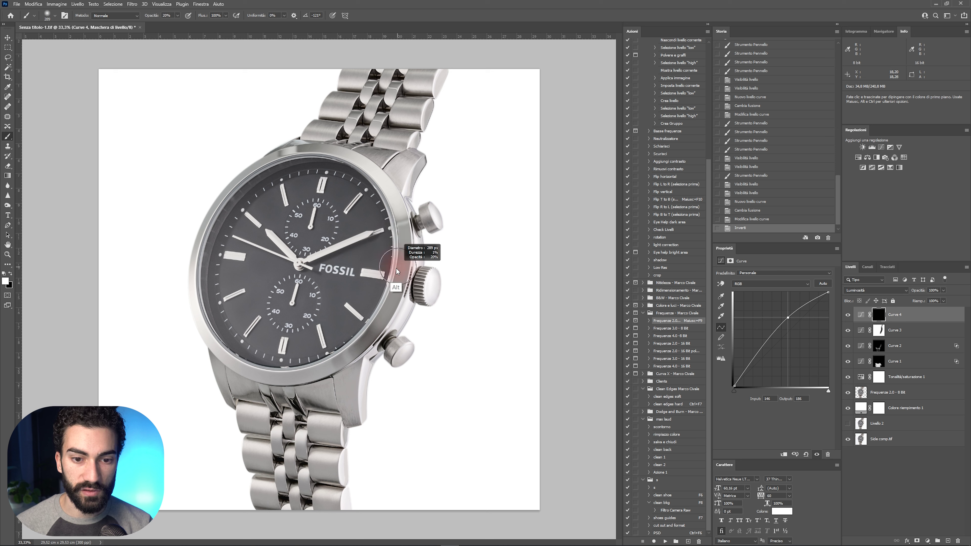
click(379, 324)
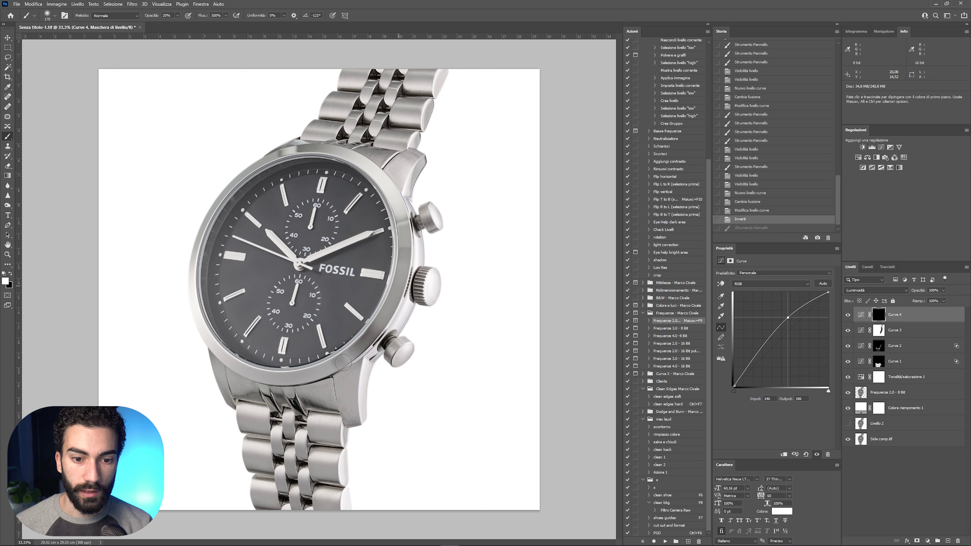
click(406, 199)
key(bracketright)
key(bracketright)
key(bracketright)
drag(394, 192, 291, 146)
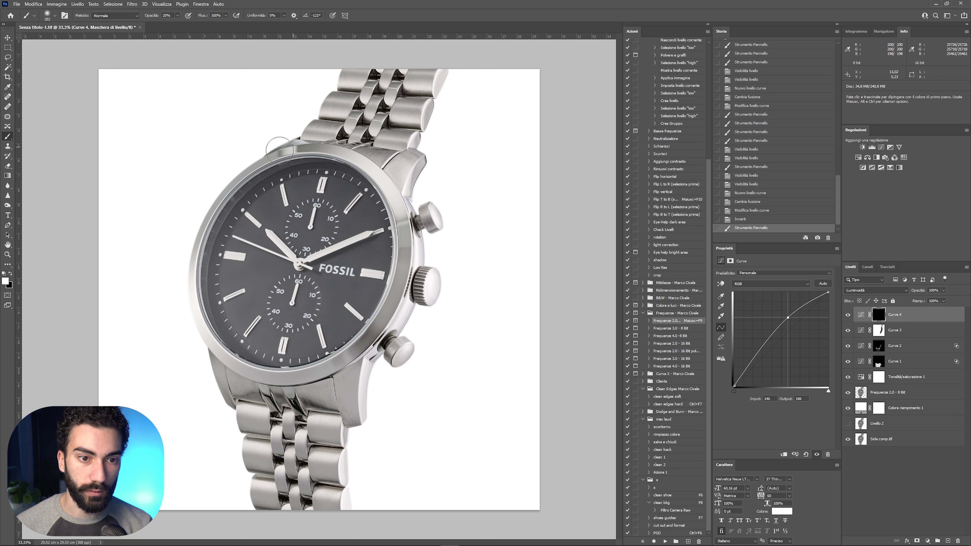
mouse_move(191, 290)
mouse_down()
mouse_move(204, 338)
mouse_move(249, 388)
mouse_up()
Brighten the lower-left case, then paint black to keep Curve 4 off the crowns.
key(bracketright)
key(bracketright)
key(bracketright)
drag(203, 367, 229, 394)
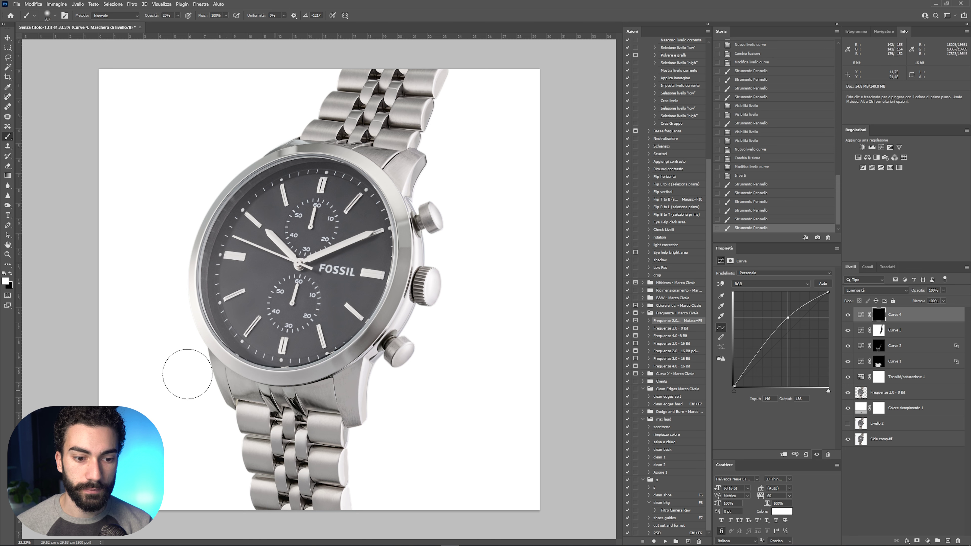
click(848, 315)
key(bracketleft)
key(bracketleft)
key(bracketleft)
mouse_move(400, 228)
mouse_down()
mouse_move(421, 240)
mouse_move(427, 207)
mouse_move(425, 218)
mouse_up()
key(x)
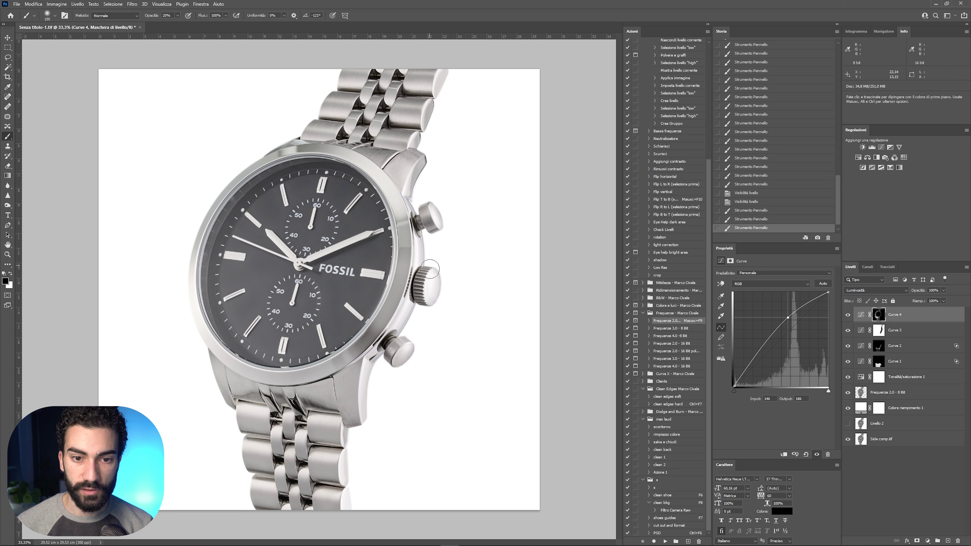
drag(430, 270, 430, 291)
drag(393, 355, 386, 369)
drag(419, 312, 417, 306)
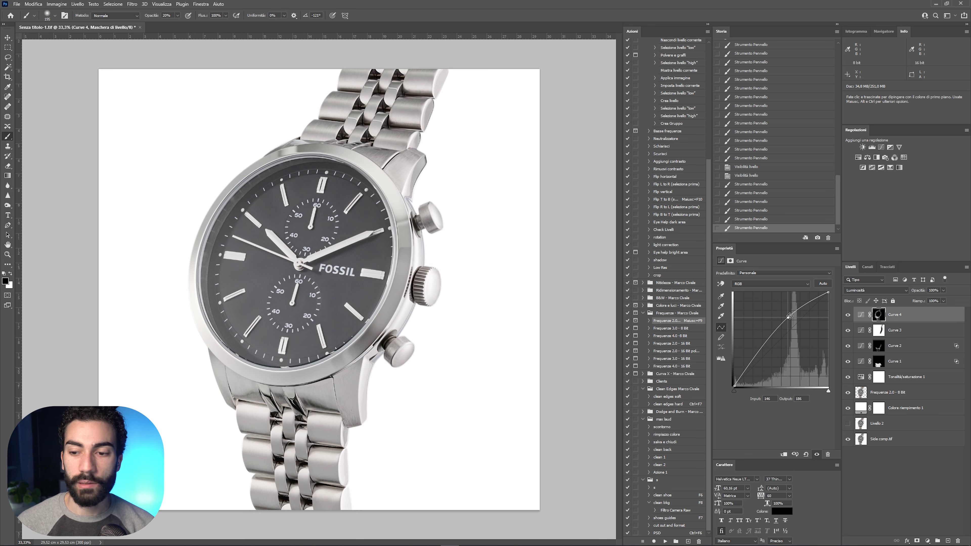
Steepen Curve 4 to 125/222 and paint its mask along the bezel edges at 10% opacity.
drag(787, 318, 778, 311)
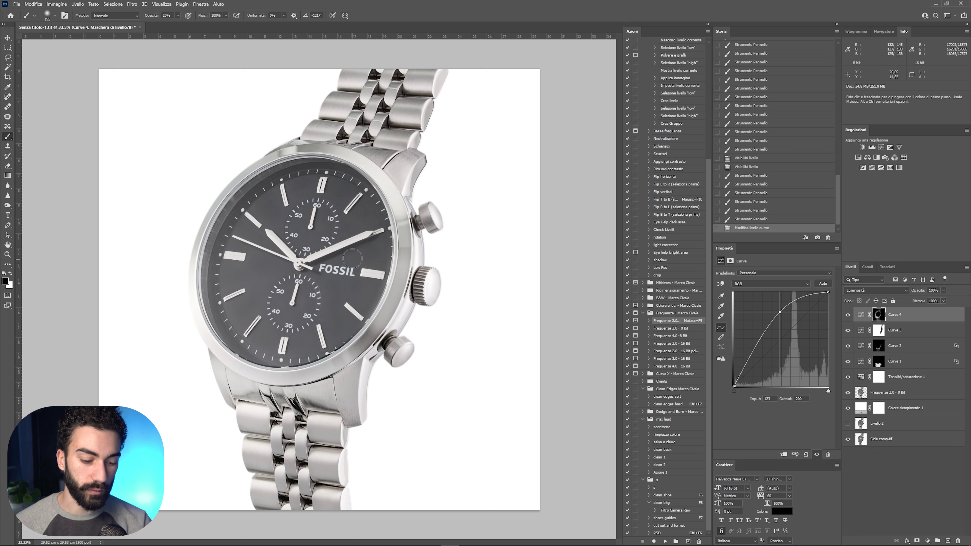
key(1)
mouse_move(191, 256)
mouse_down()
mouse_move(197, 339)
mouse_move(185, 259)
mouse_up()
drag(192, 295, 217, 384)
drag(478, 232, 459, 218)
drag(400, 183, 393, 188)
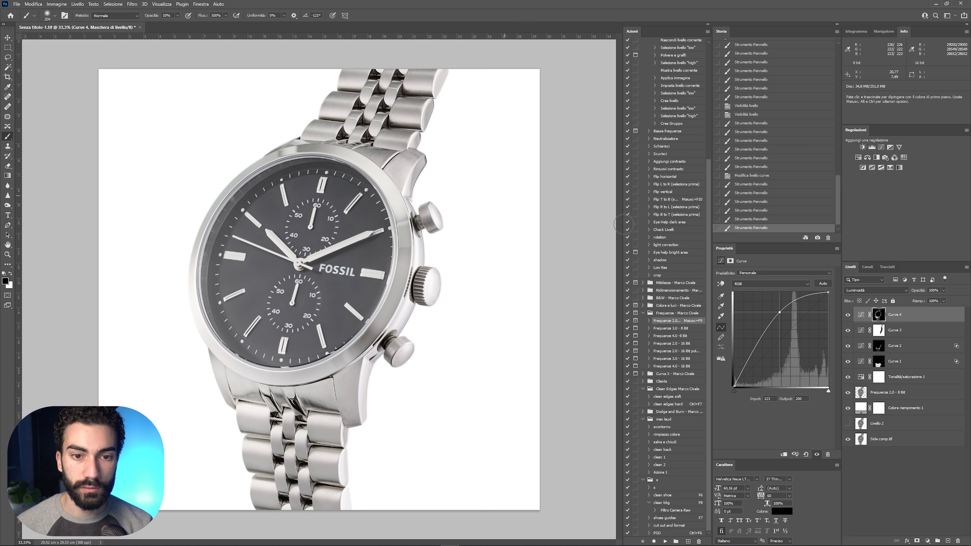
click(847, 315)
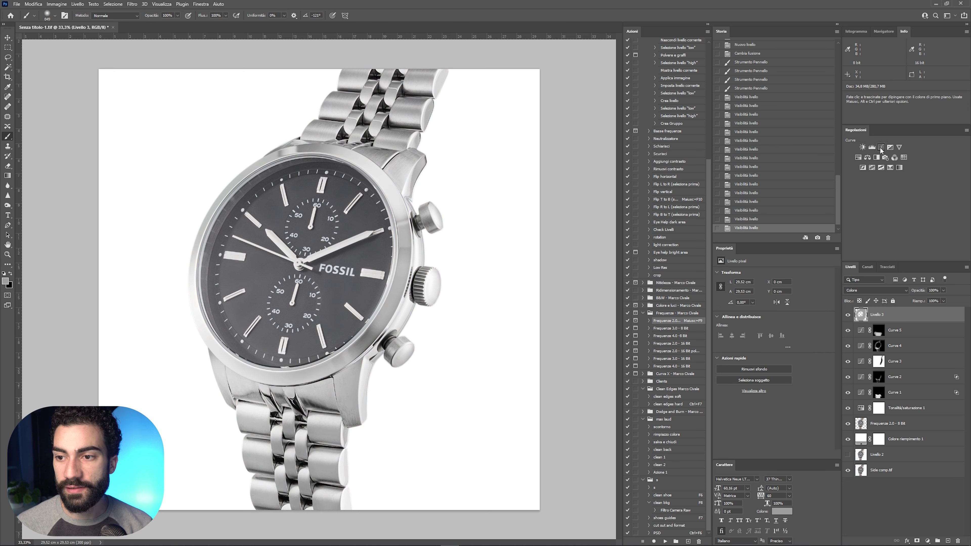
Add Curve 6 bowed downward to darken, at about 64% opacity, with its mask inverted.
click(882, 147)
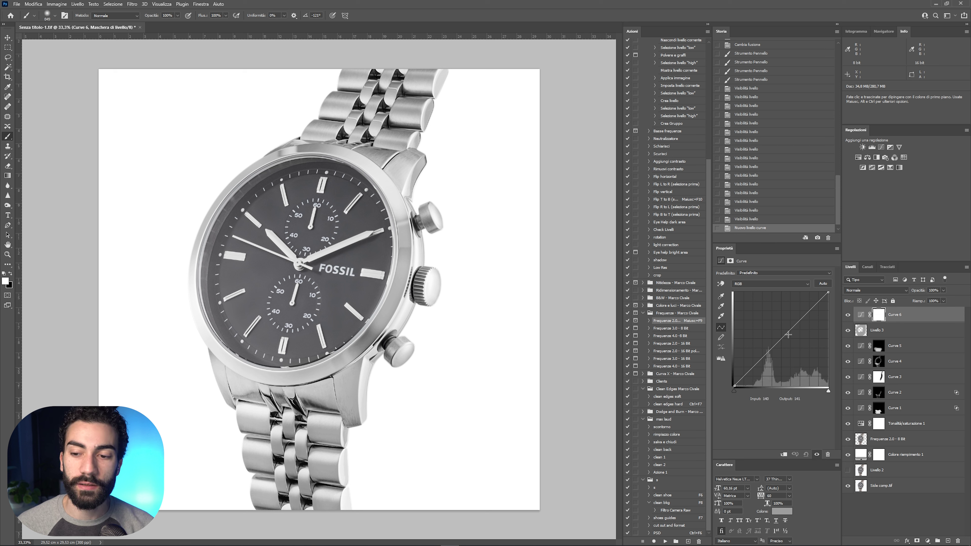
drag(786, 334, 787, 349)
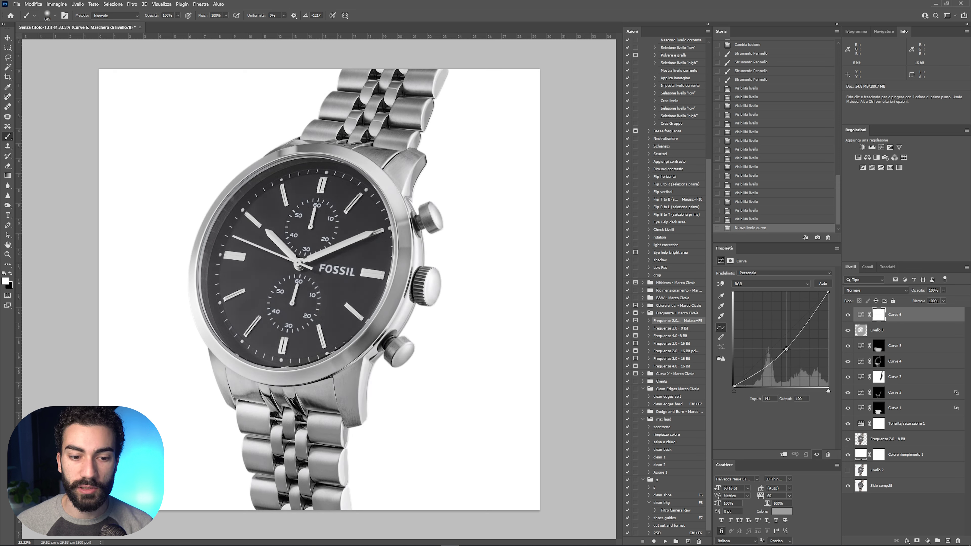
click(848, 314)
drag(921, 292, 910, 292)
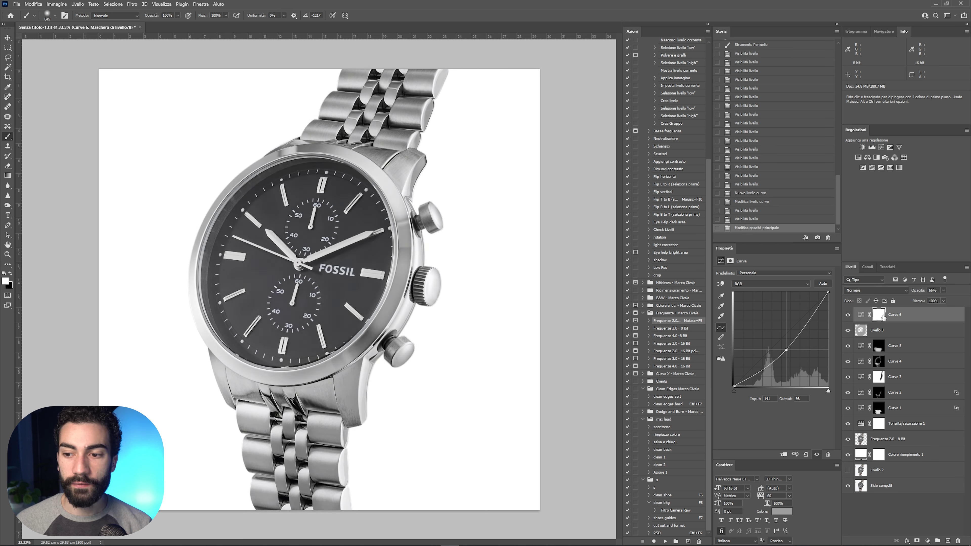
key(ctrl+i)
Paint Curve 6 back around the watch with a large soft brush at 20–30% opacity.
mouse_move(314, 211)
mouse_down()
mouse_move(302, 211)
mouse_move(282, 337)
mouse_move(327, 210)
mouse_up()
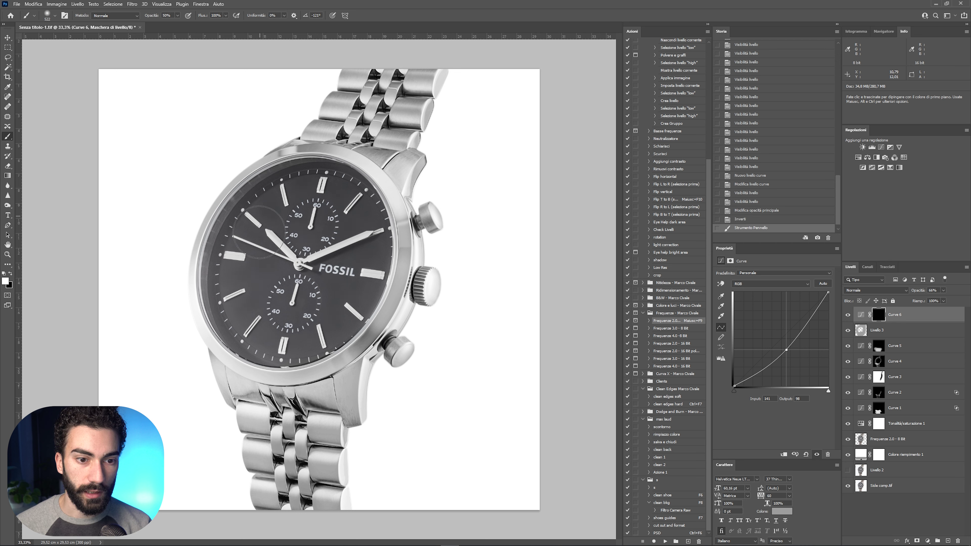
key(3)
drag(322, 248, 459, 191)
key(2)
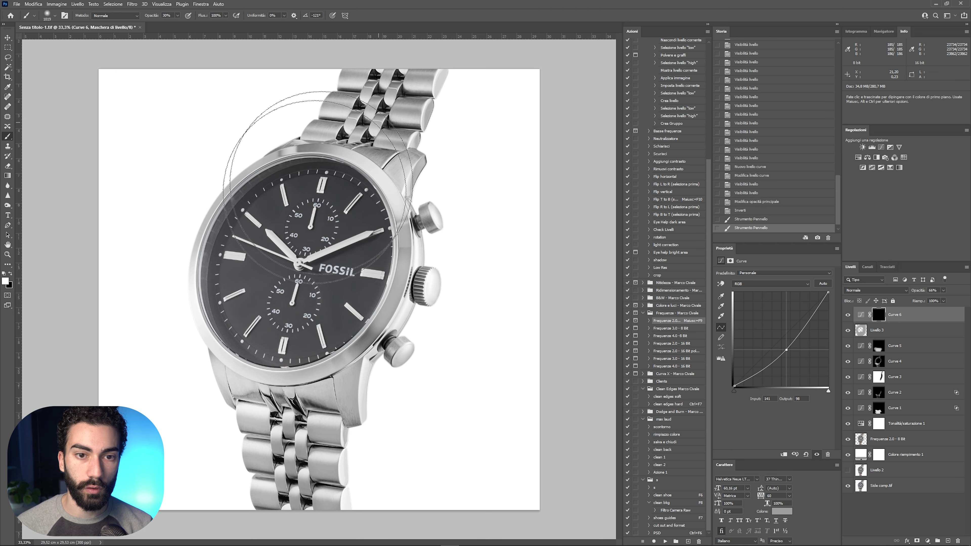
mouse_move(415, 111)
mouse_down()
mouse_move(395, 186)
mouse_move(520, 148)
mouse_move(552, 153)
mouse_up()
click(849, 315)
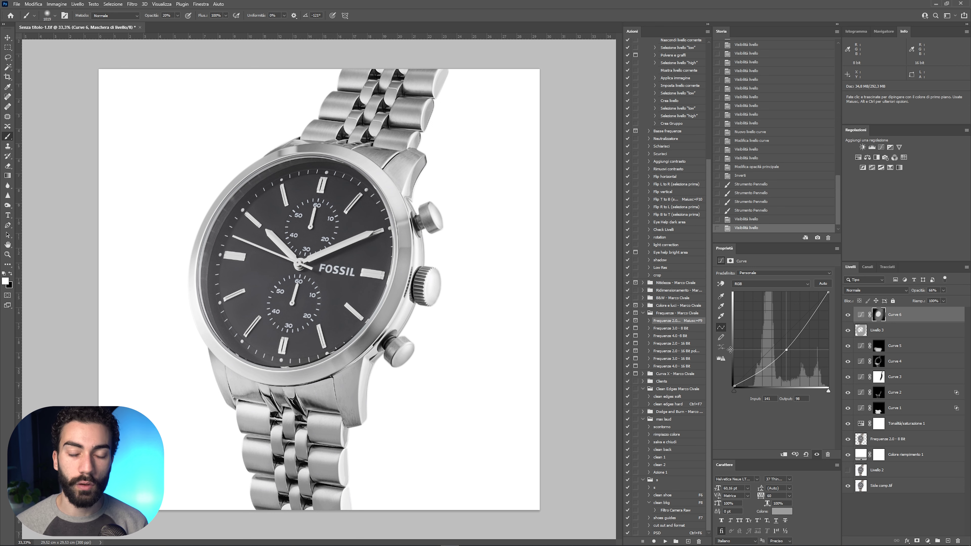
key(ctrl+plus)
key(ctrl+plus)
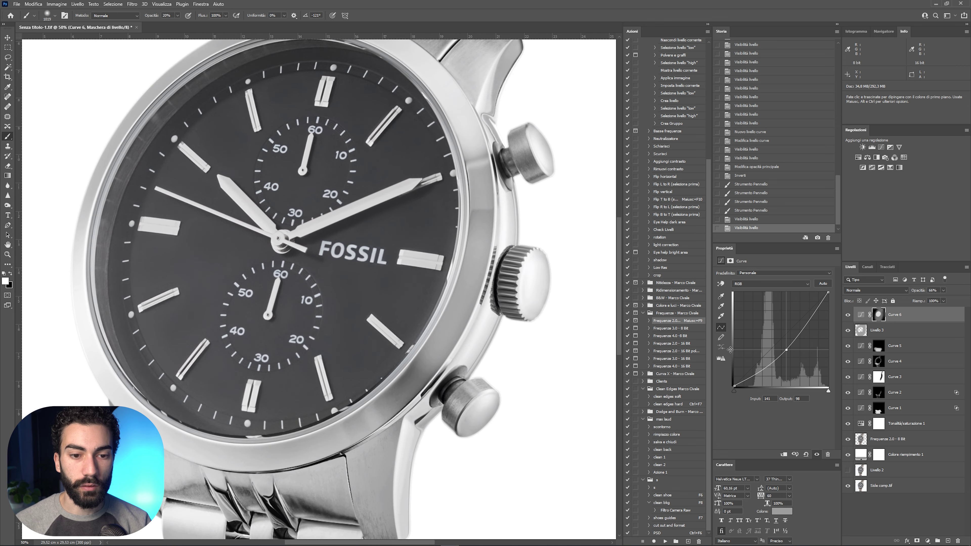
Zoom to 66.7% on the dial and collapse the Frequenze, Polvere e graffi and frequency-separation actions.
drag(280, 341, 376, 393)
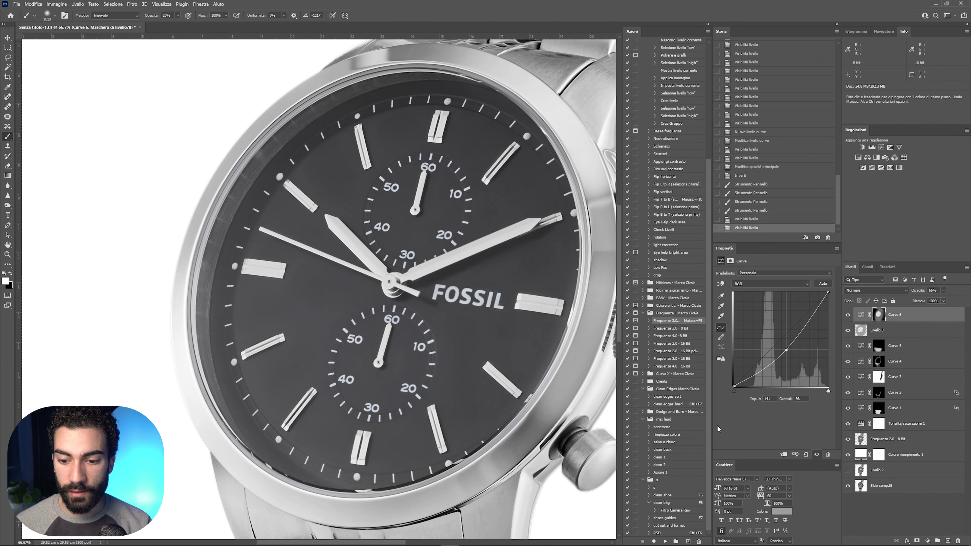
mouse_move(709, 426)
mouse_down()
mouse_move(716, 311)
mouse_move(671, 136)
mouse_up()
click(649, 156)
click(649, 126)
click(644, 324)
Play the Nitidezza soffusa sharpening action and compare the watch with and without it.
click(644, 293)
click(671, 301)
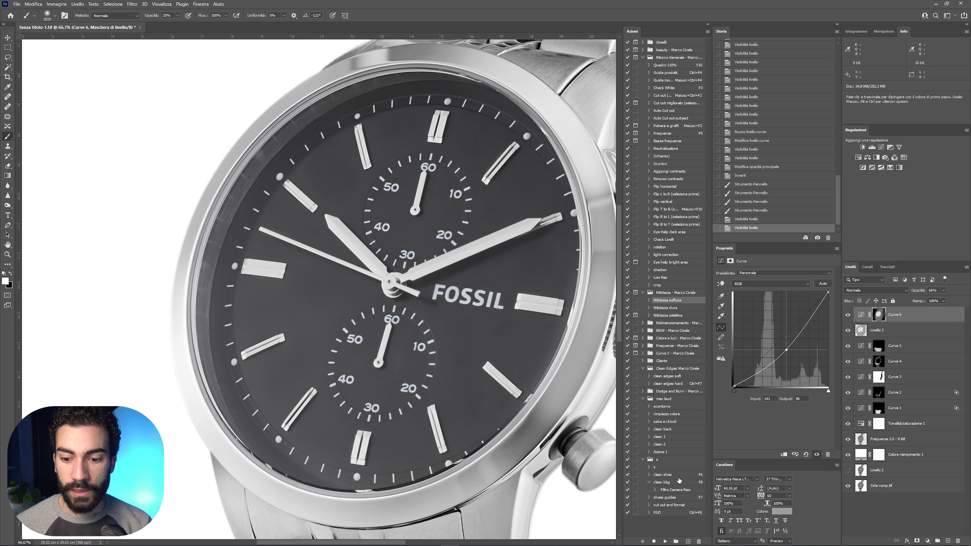
click(667, 541)
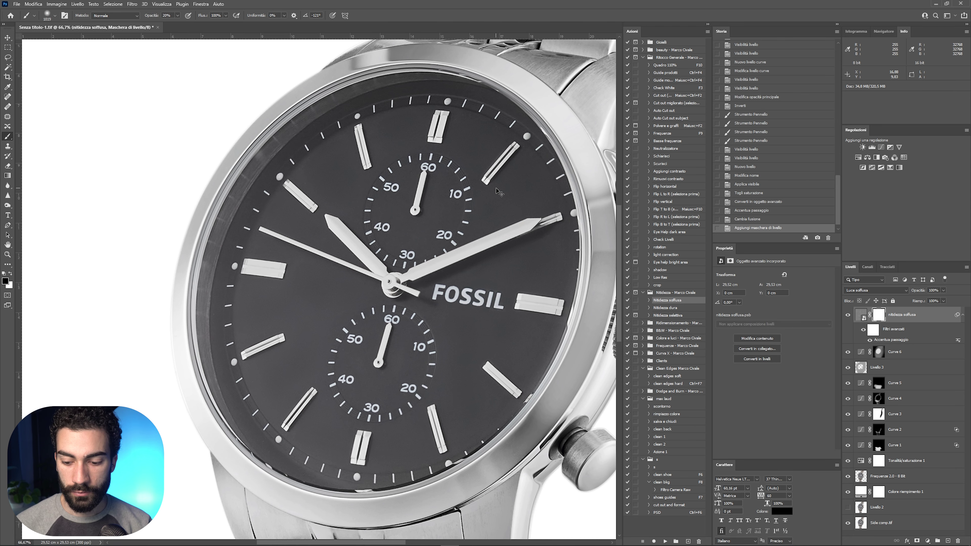
click(848, 315)
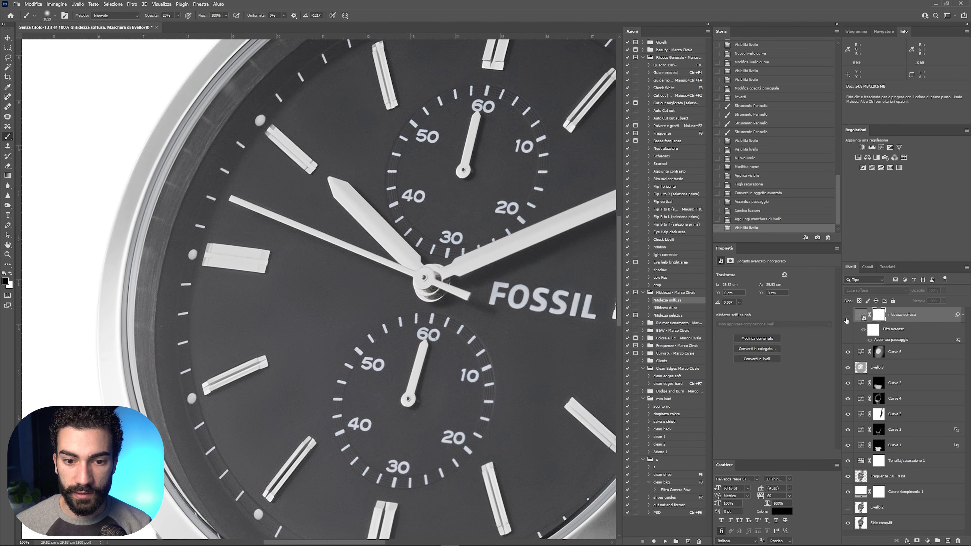
click(848, 315)
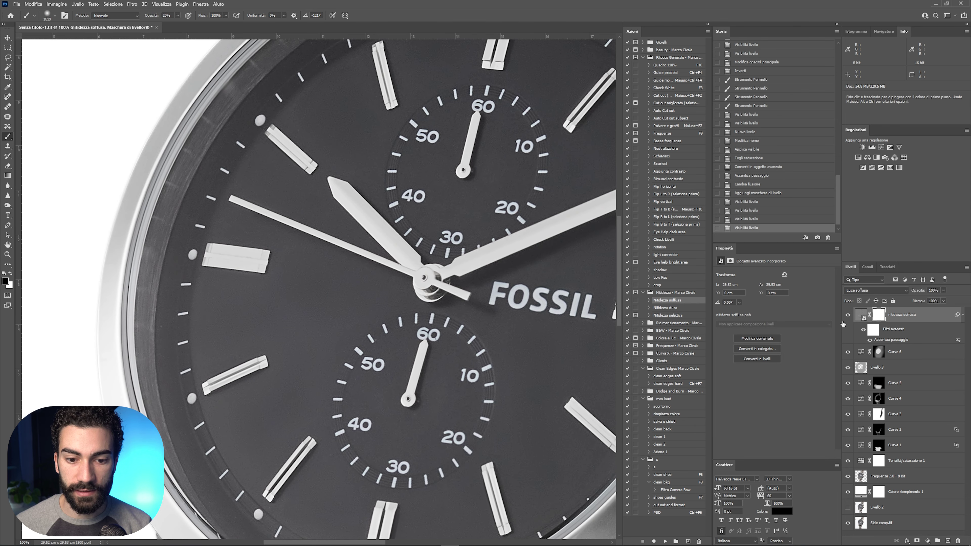
click(847, 315)
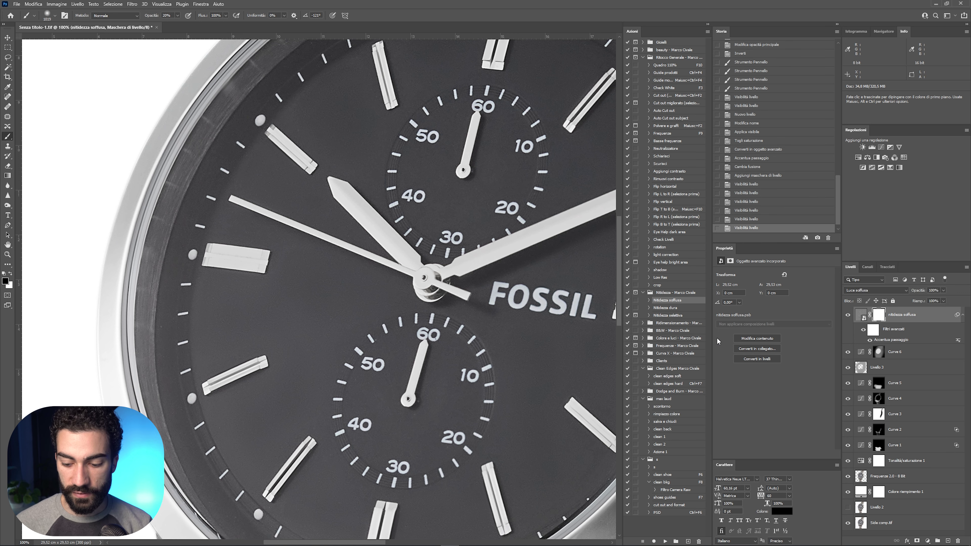
key(ctrl+minus)
key(ctrl+minus)
key(ctrl+minus)
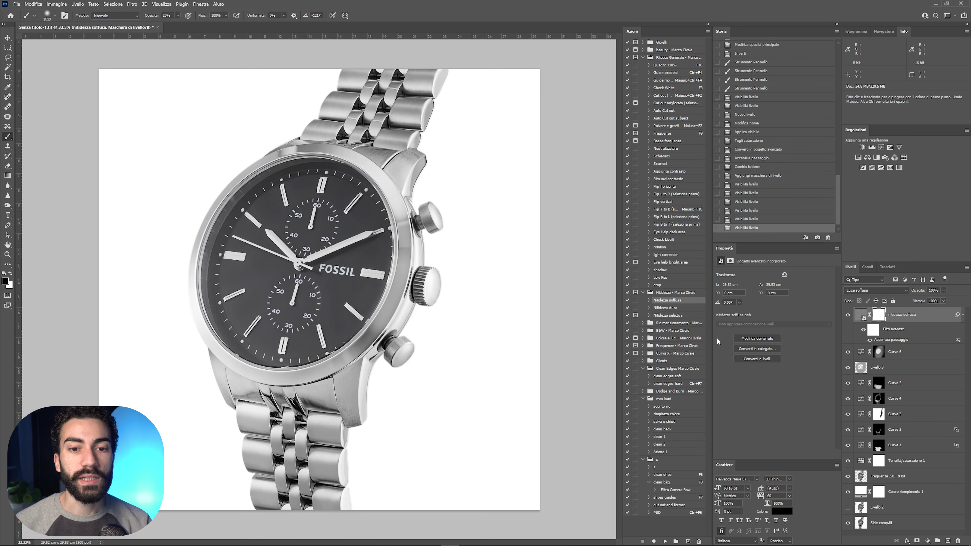
alt+click(848, 524)
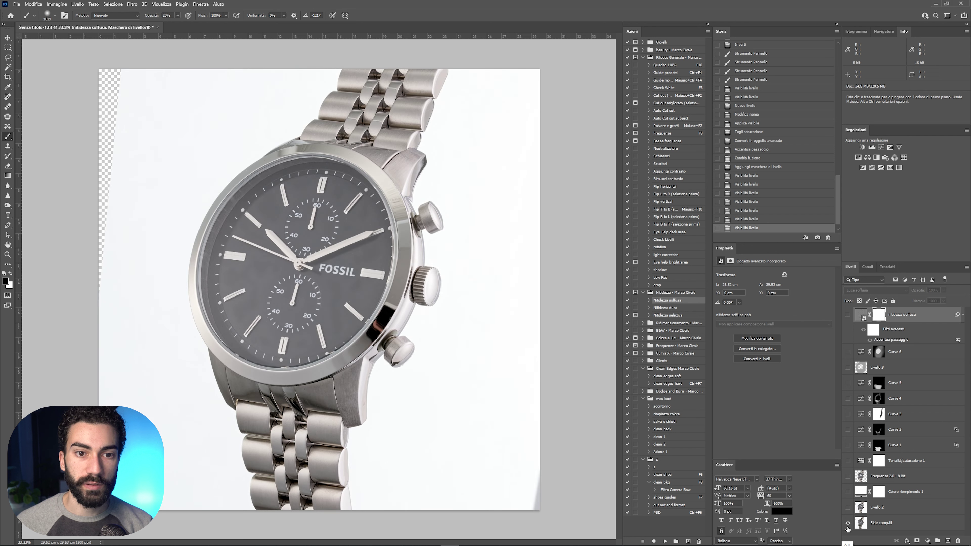
alt+click(848, 524)
key(ctrl+0)
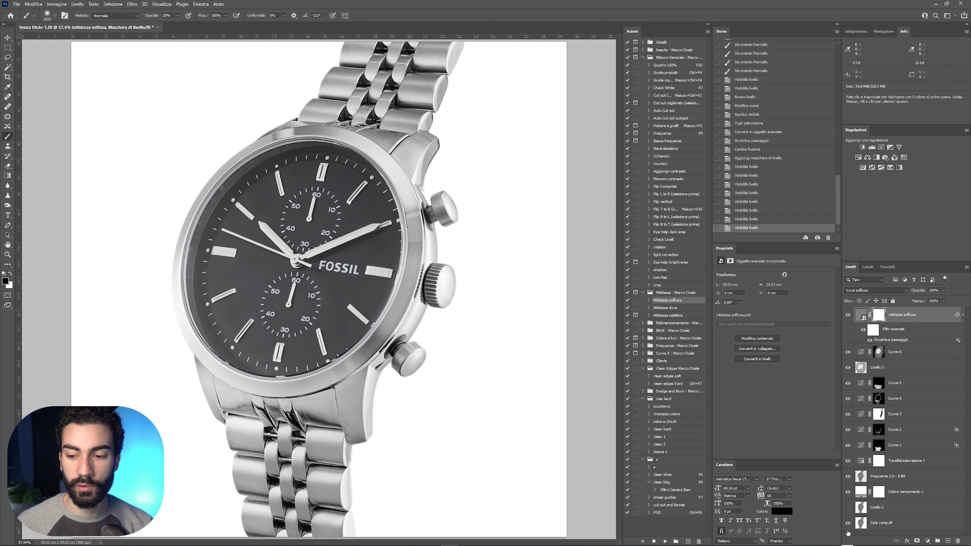
alt+click(848, 523)
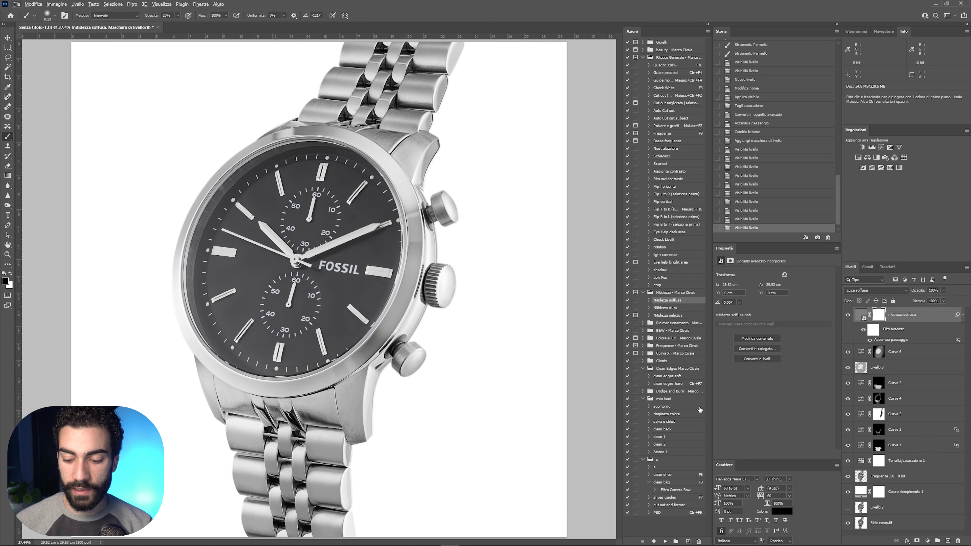
key(ctrl+minus)
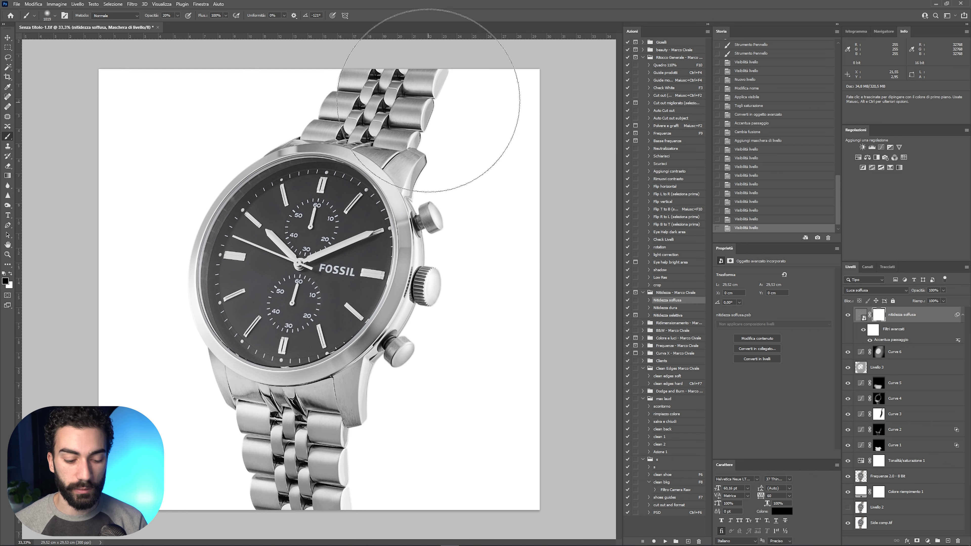
key(alt)
drag(469, 80, 436, 97)
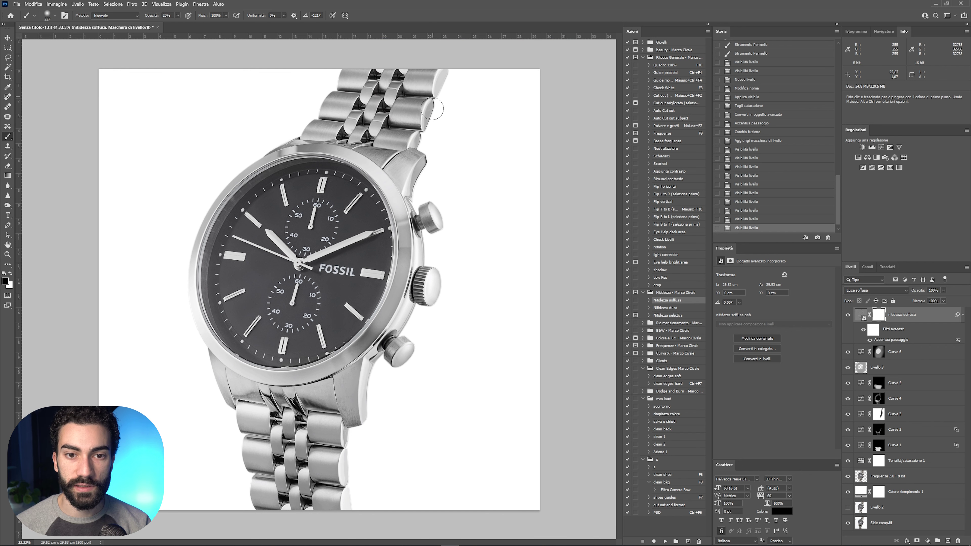
drag(350, 437, 345, 440)
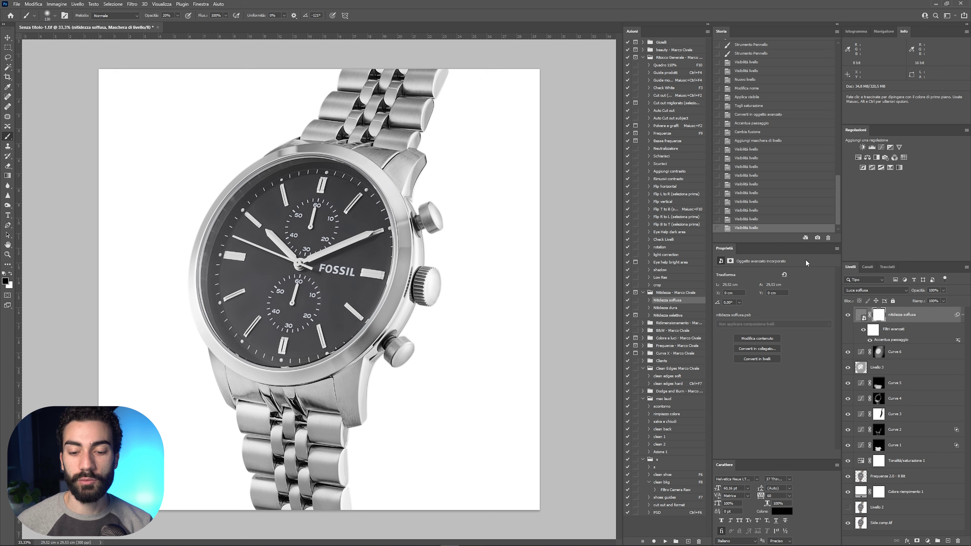
Zoom out to 25% and toggle the base layer alone to compare original and edit.
key(ctrl+minus)
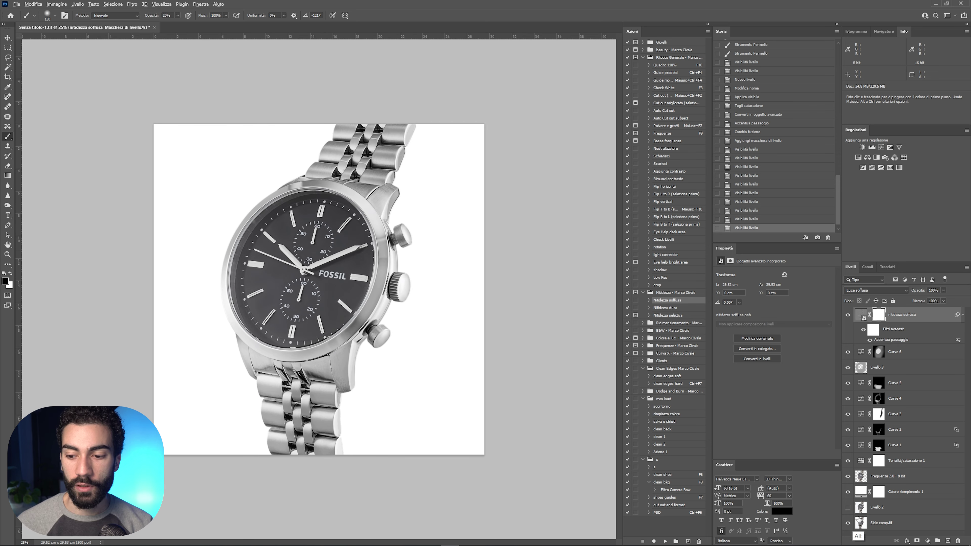
alt+click(848, 524)
alt+click(848, 524)
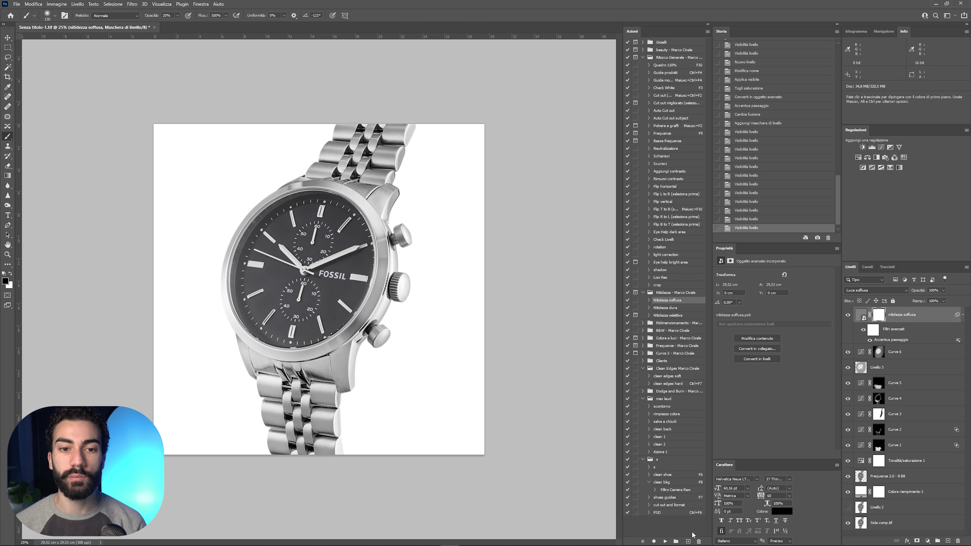
Crop to a 1:1 square of about 28.23 cm around the watch, then check against the original.
key(c)
drag(484, 124, 480, 144)
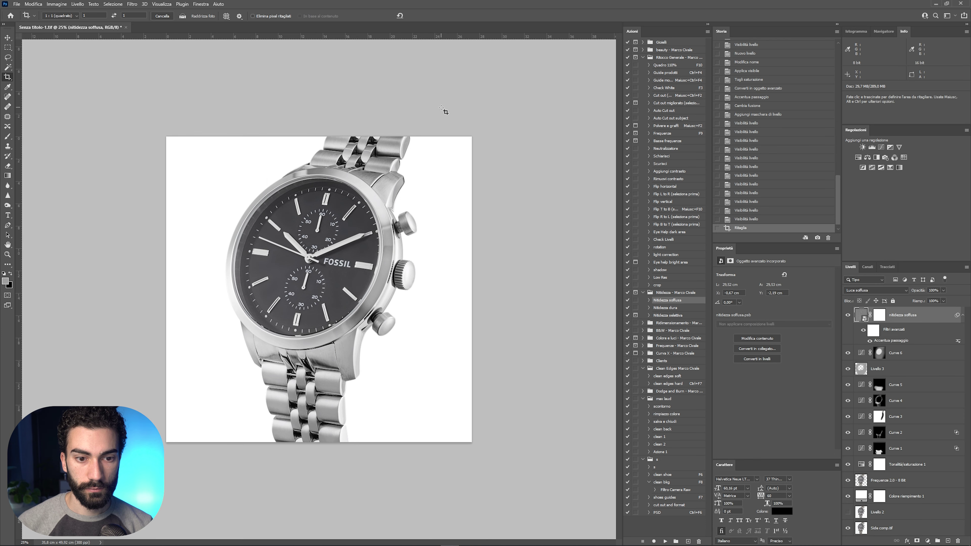
click(847, 529)
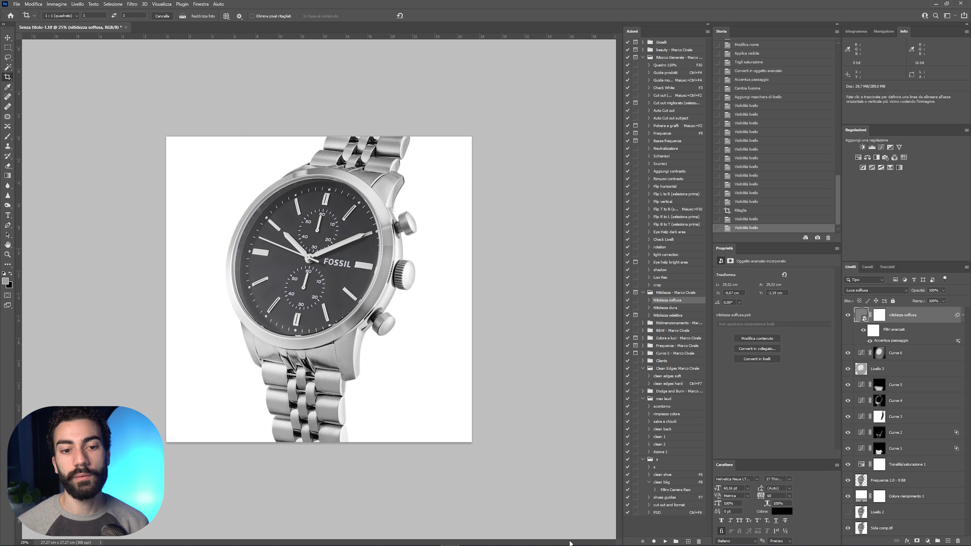